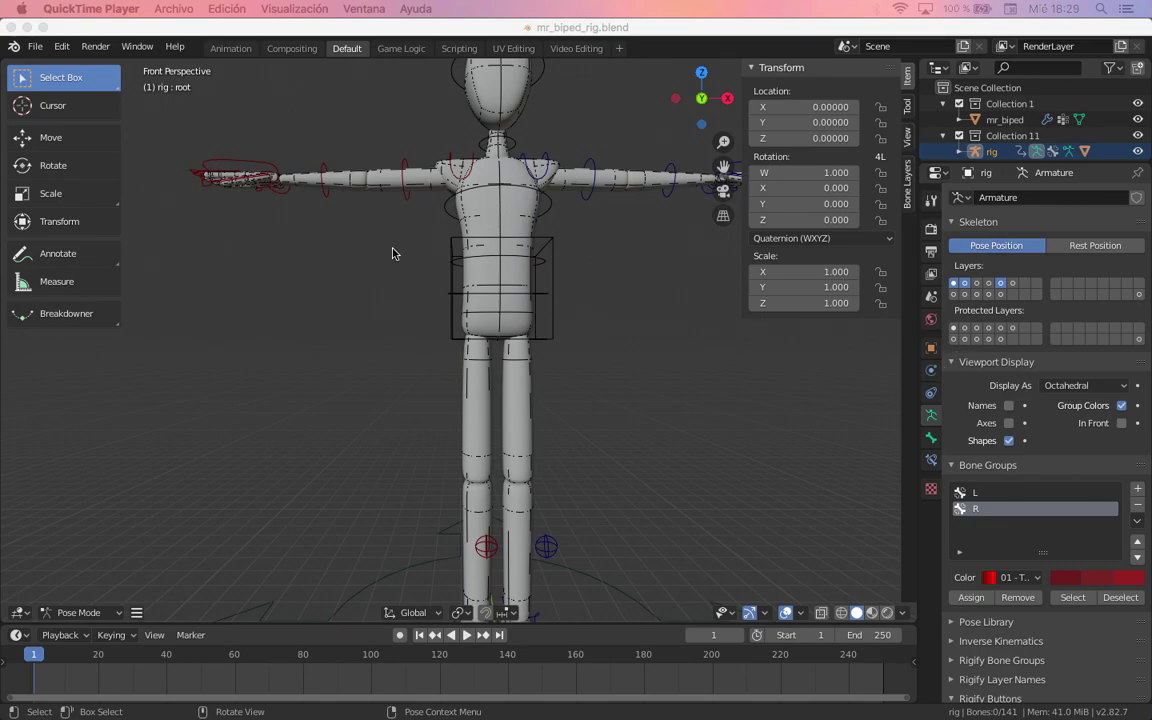
Step: Leave Pose Mode, select the mr_biped mesh in Object Mode and enter Edit Mode on it
{"action": "middle_click_drag", "start_coordinate": [375, 289], "coordinate": [487, 344]}
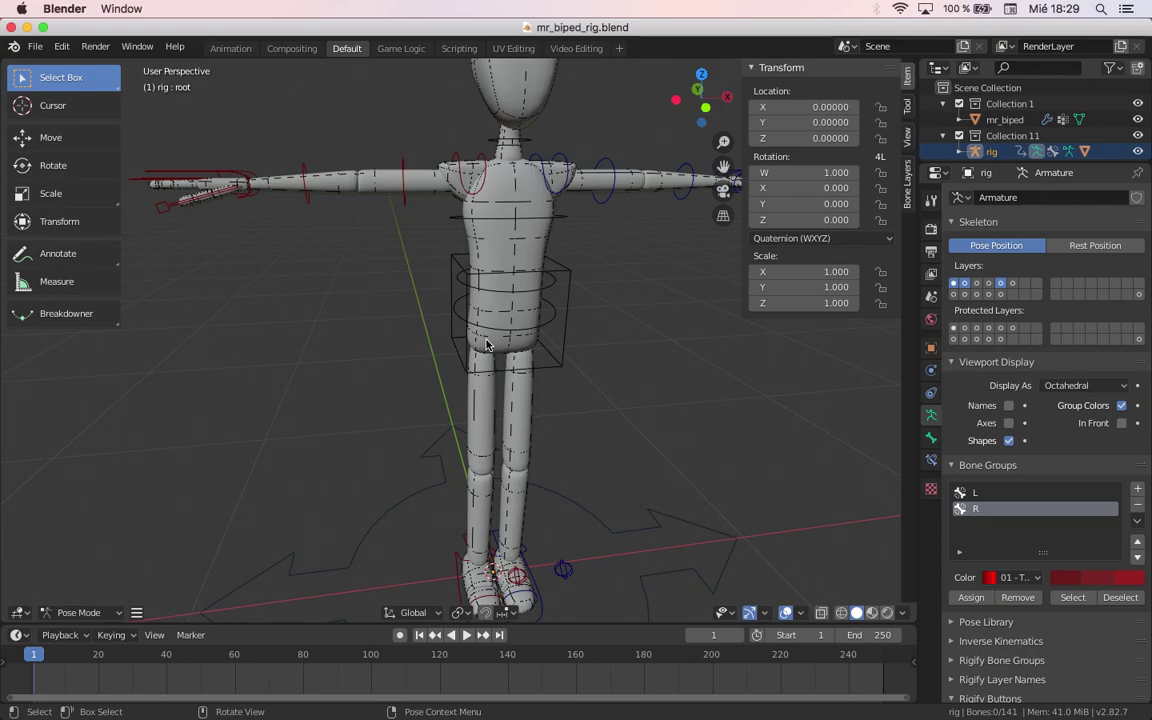
{"action": "middle_click_drag", "start_coordinate": [540, 260], "coordinate": [527, 373]}
{"action": "scroll", "coordinate": [470, 372], "scroll_direction": "up", "scroll_amount": 3}
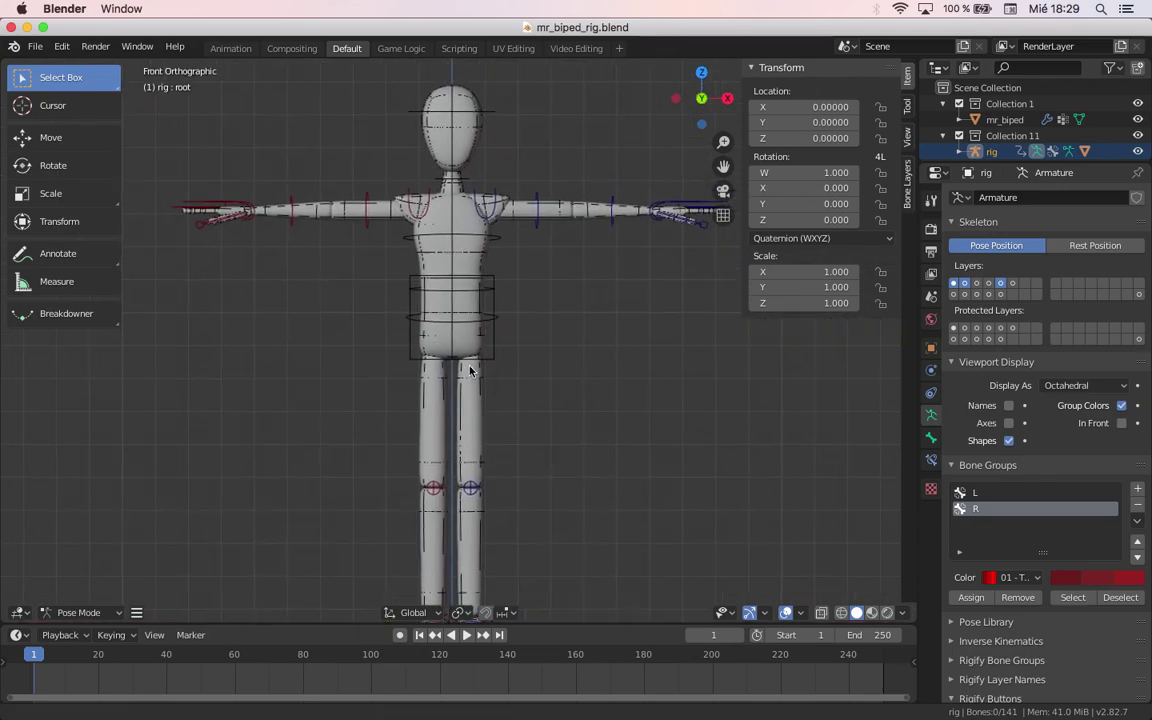
{"action": "scroll", "coordinate": [470, 372], "scroll_direction": "up", "scroll_amount": 2}
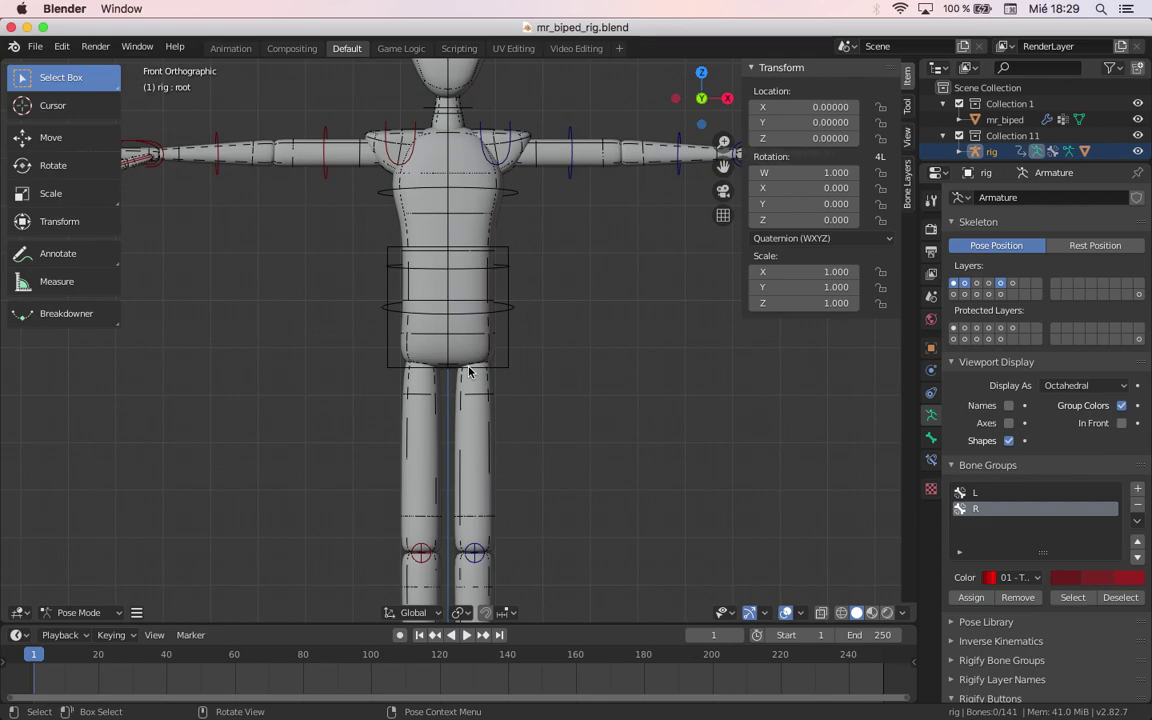
{"action": "middle_click_drag", "start_coordinate": [493, 207], "coordinate": [498, 247], "text": "shift"}
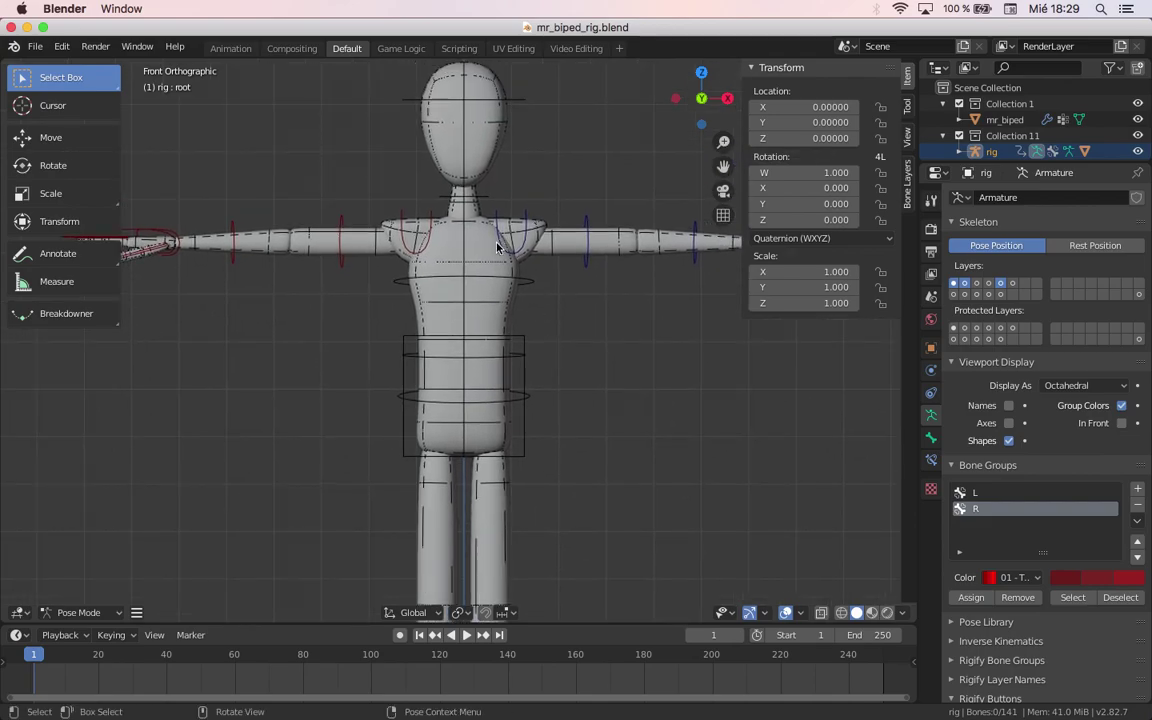
{"action": "key", "text": "ctrl+Tab"}
{"action": "left_click", "coordinate": [463, 272]}
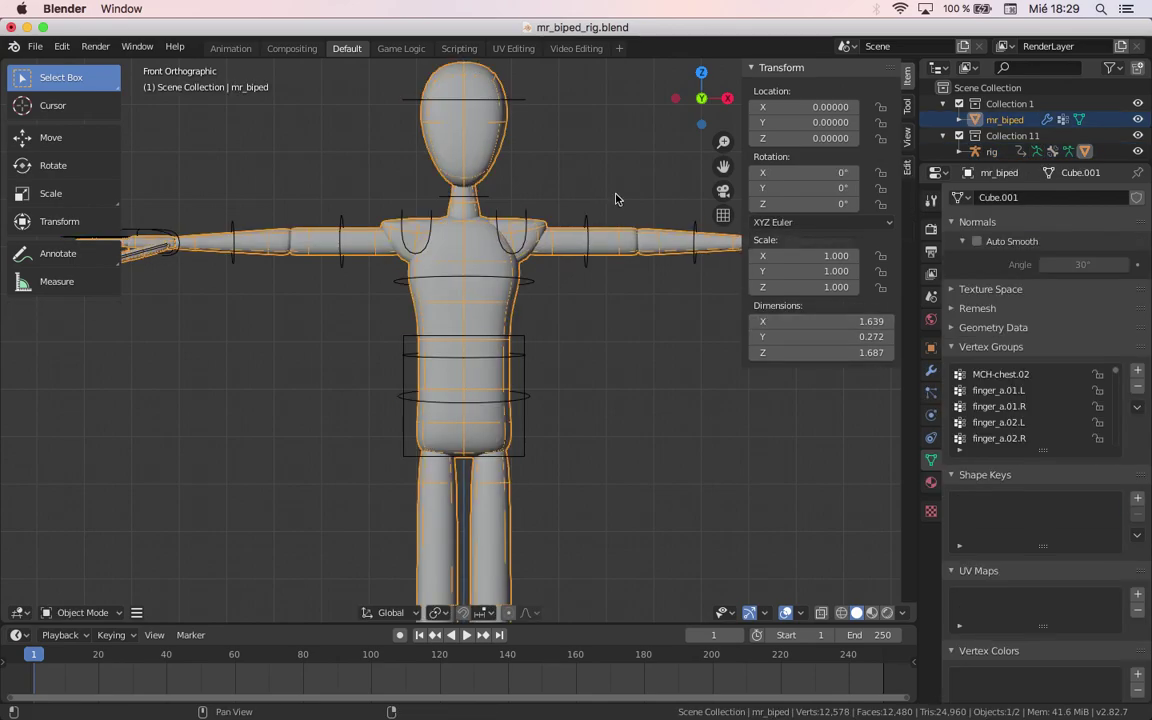
{"action": "scroll", "coordinate": [488, 342], "scroll_direction": "down", "scroll_amount": 3}
{"action": "key", "text": "Tab"}
{"action": "scroll", "coordinate": [486, 358], "scroll_direction": "up", "scroll_amount": 3}
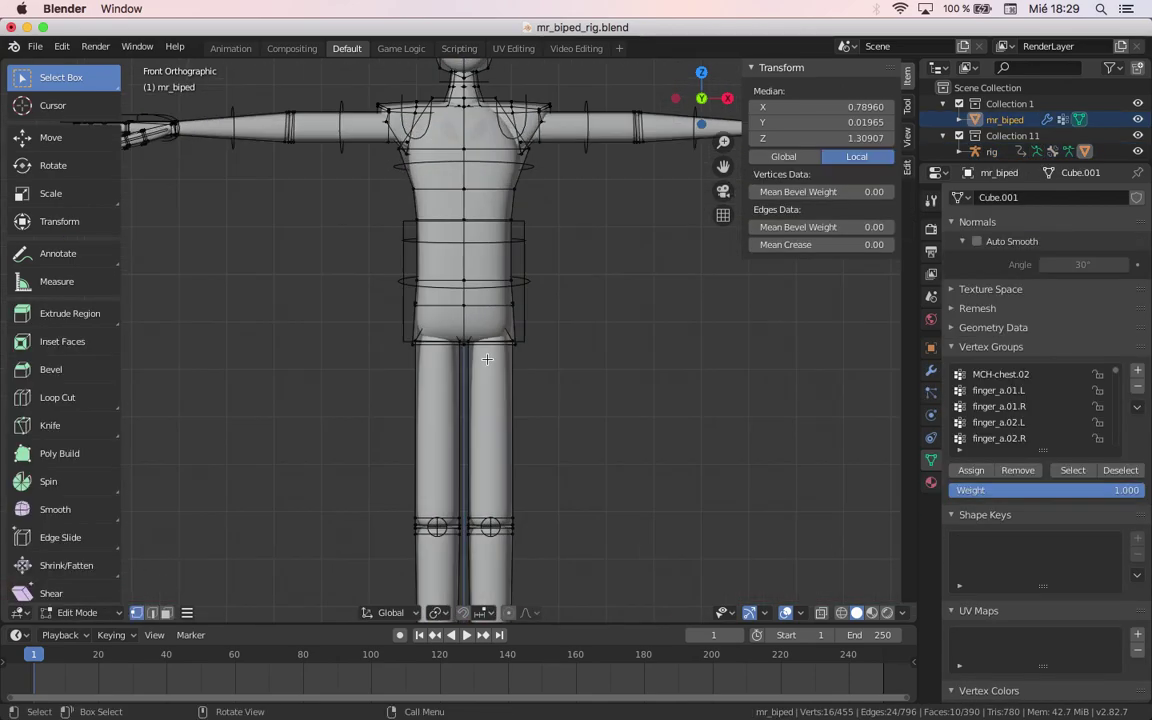
Step: Select all linked geometry of the torso piece and try to move it away from the body
{"action": "key", "text": "l"}
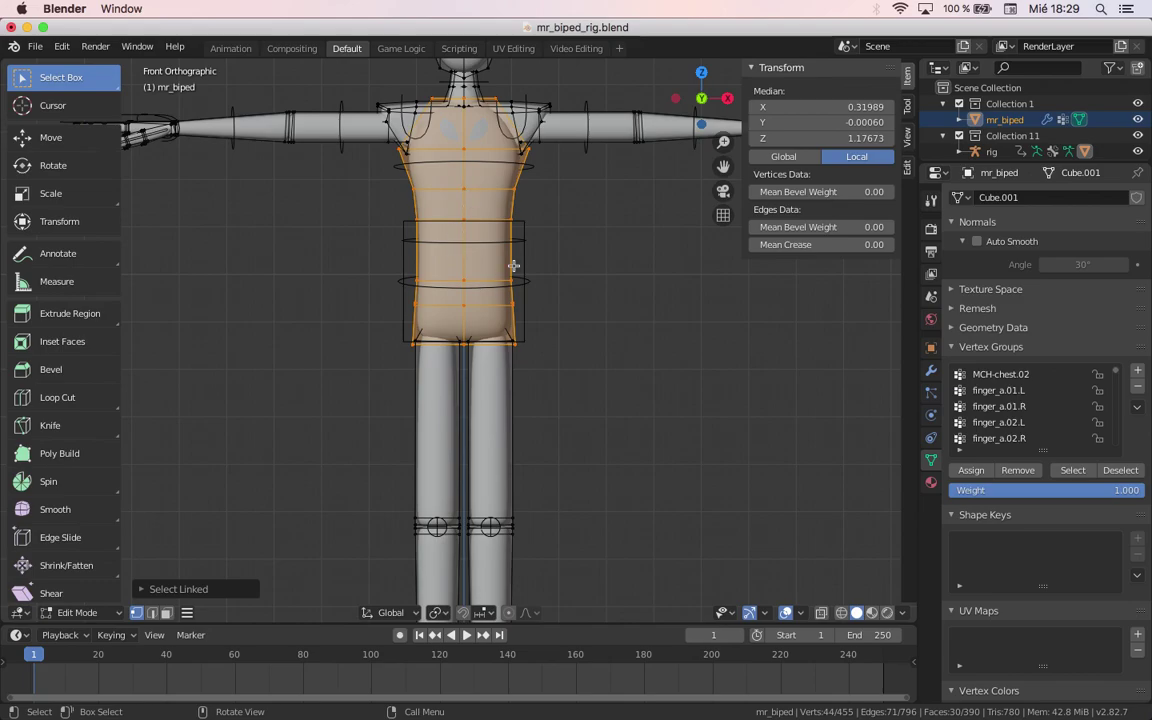
{"action": "scroll", "coordinate": [511, 266], "scroll_direction": "up", "scroll_amount": 3}
{"action": "key", "text": "g"}
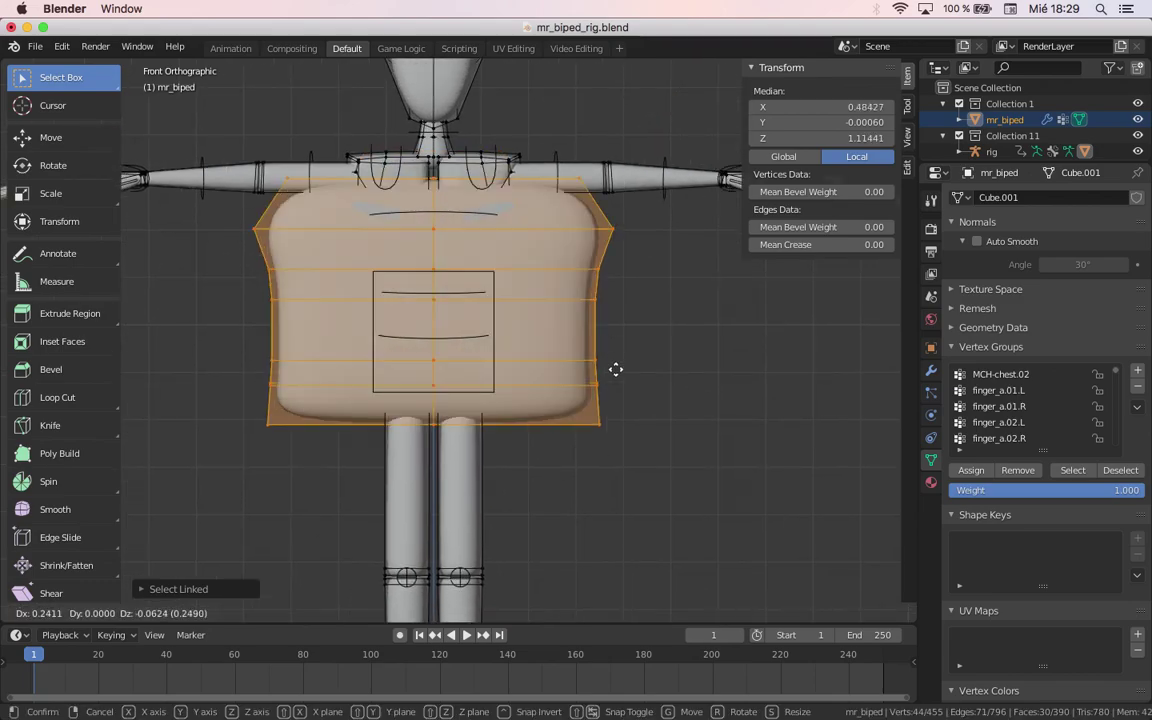
{"action": "left_click", "coordinate": [458, 255]}
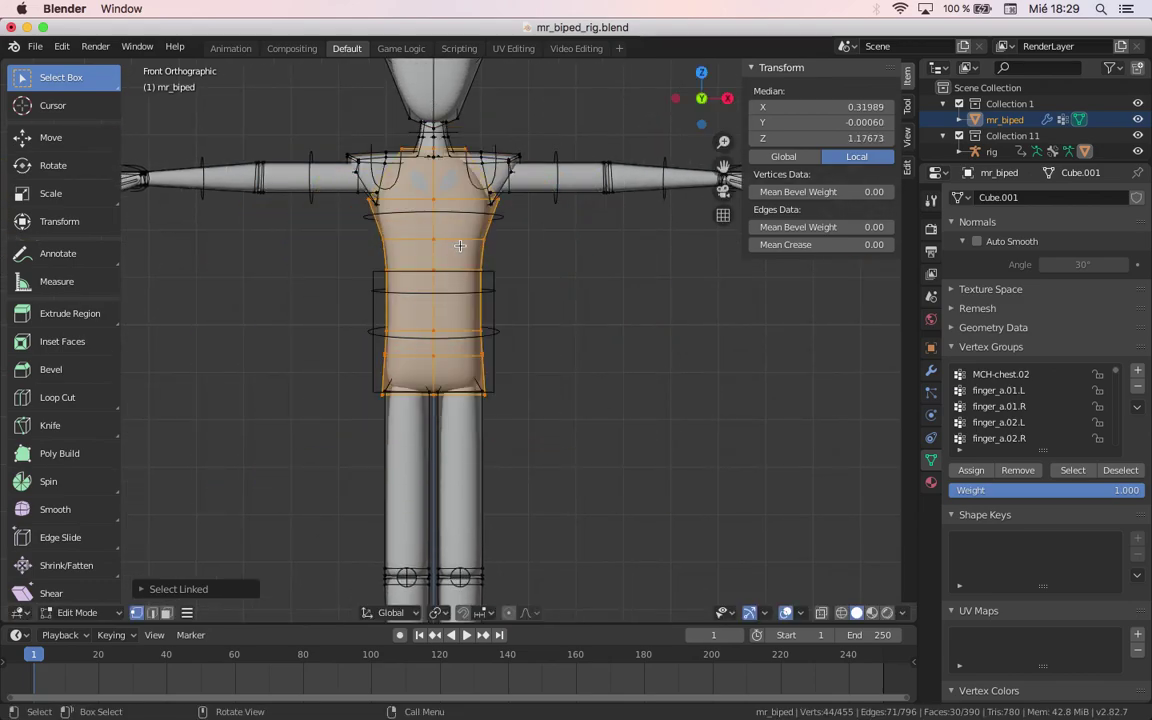
Step: Clear the selection, select the linked geometry of the upper arms and try to move them off the body
{"action": "middle_click_drag", "start_coordinate": [504, 257], "coordinate": [548, 193]}
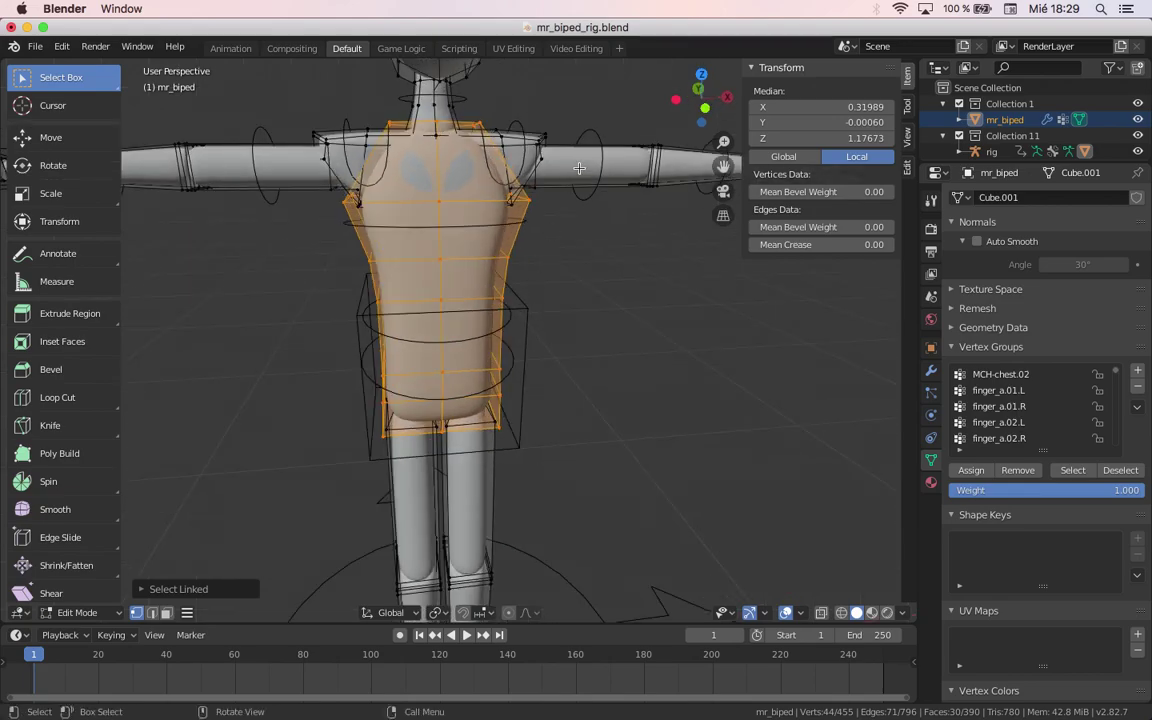
{"action": "scroll", "coordinate": [579, 168], "scroll_direction": "down", "scroll_amount": 3}
{"action": "key", "text": "alt+a"}
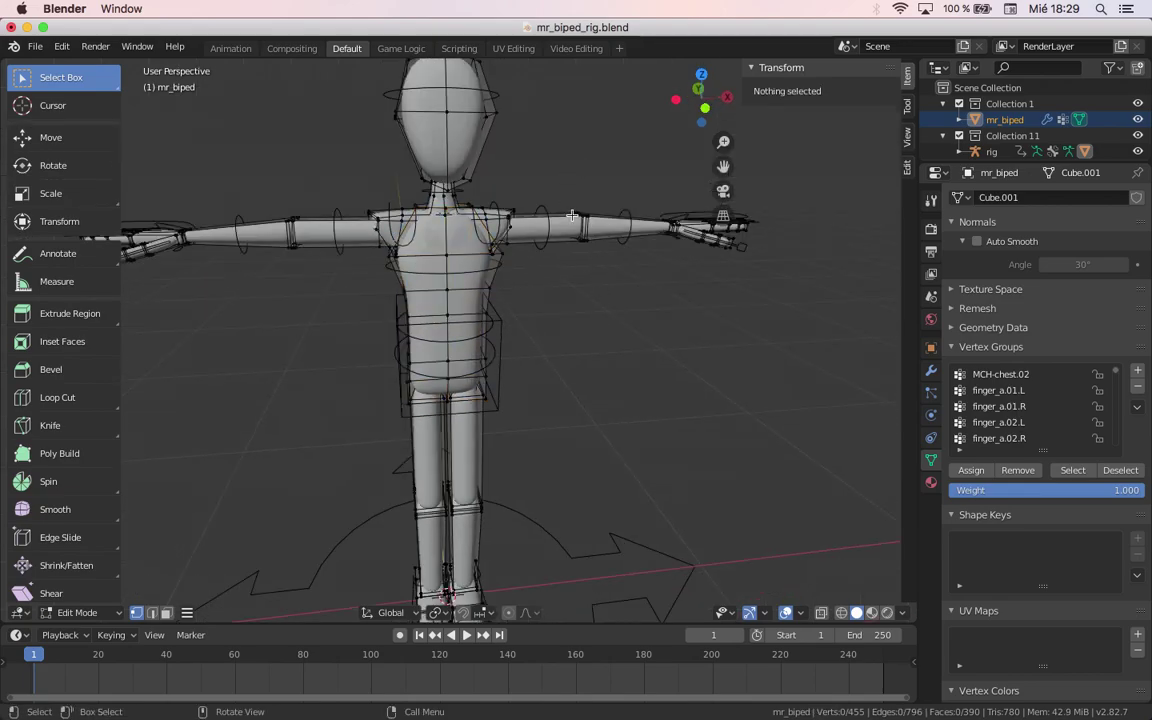
{"action": "key", "text": "l"}
{"action": "key", "text": "g"}
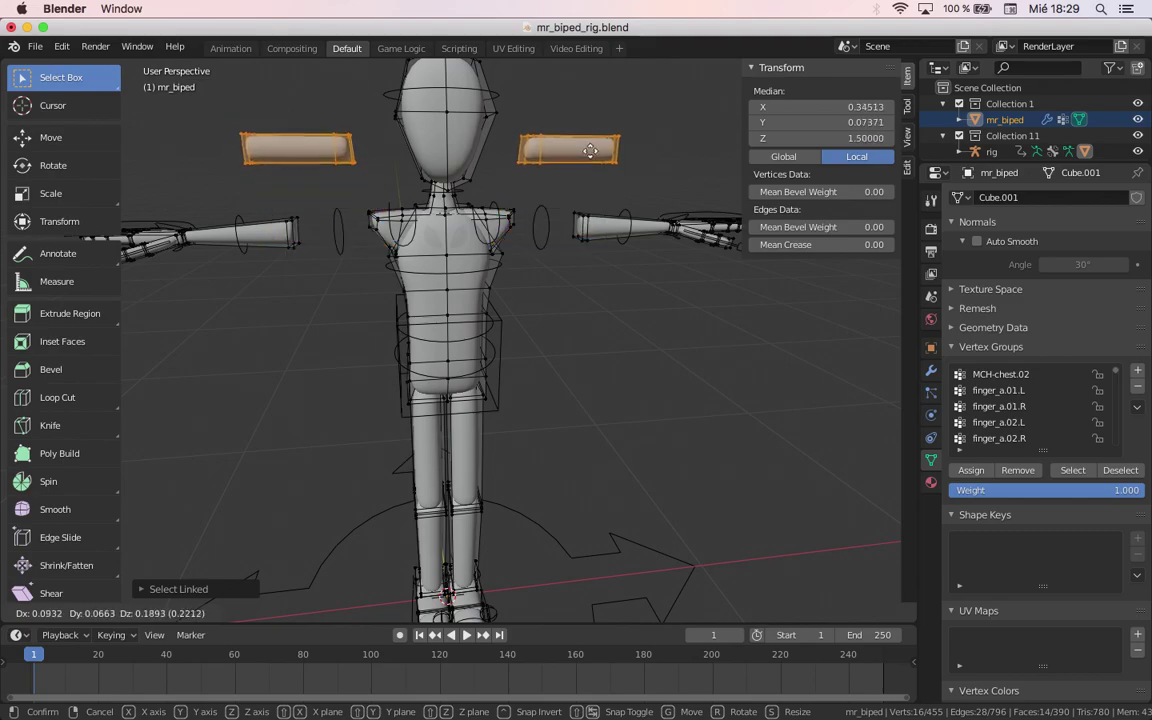
{"action": "key", "text": "Escape"}
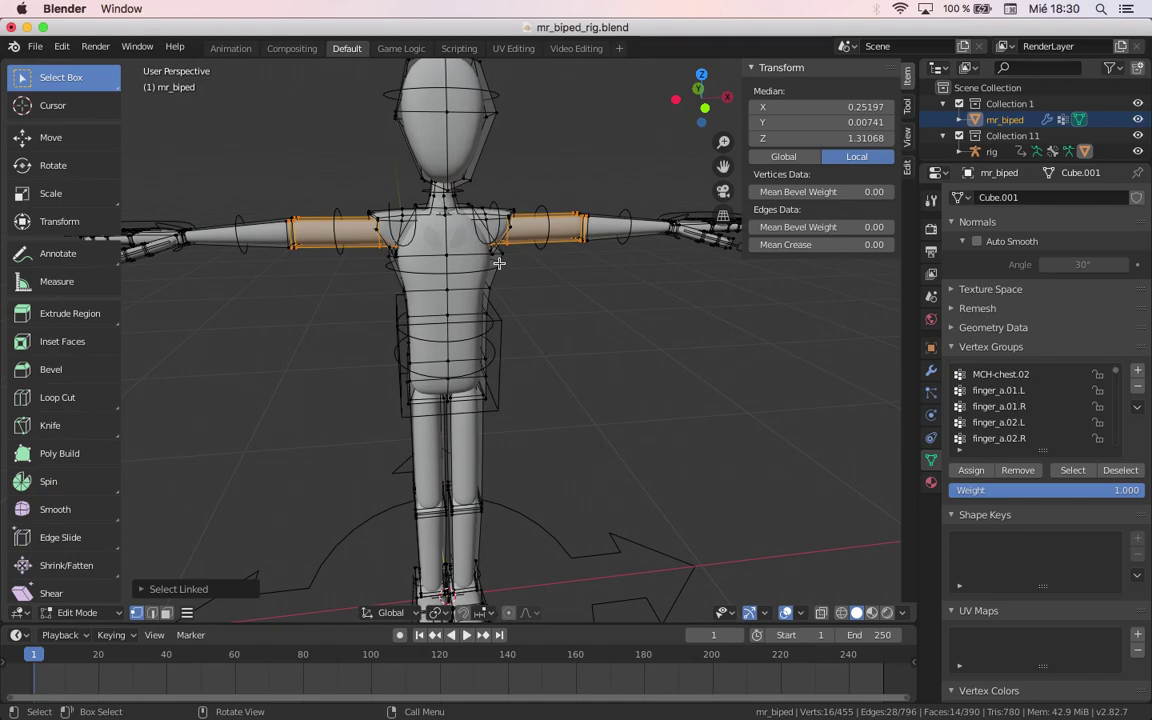
Step: Return the mesh to Object Mode and select the rig armature in the front view
{"action": "key", "text": "Tab"}
{"action": "scroll", "coordinate": [525, 357], "scroll_direction": "down", "scroll_amount": 5}
{"action": "key", "text": "KP_1"}
{"action": "scroll", "coordinate": [450, 330], "scroll_direction": "up", "scroll_amount": 5}
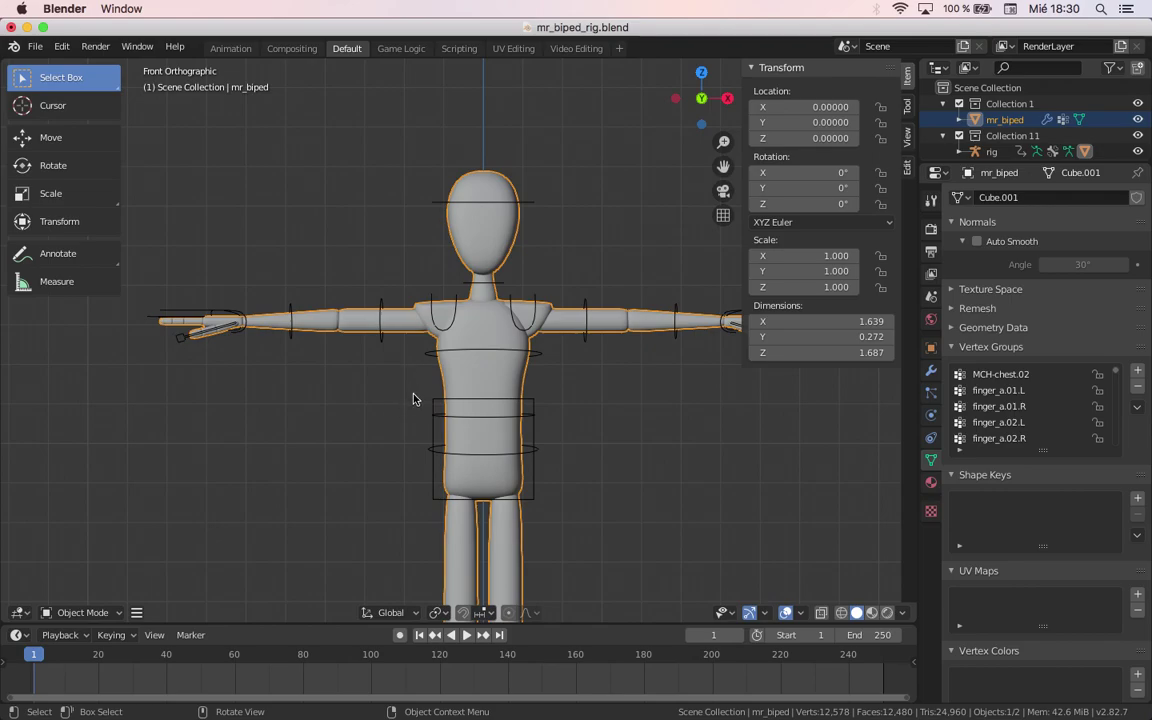
{"action": "scroll", "coordinate": [415, 398], "scroll_direction": "down", "scroll_amount": 3}
{"action": "scroll", "coordinate": [440, 365], "scroll_direction": "up", "scroll_amount": 4}
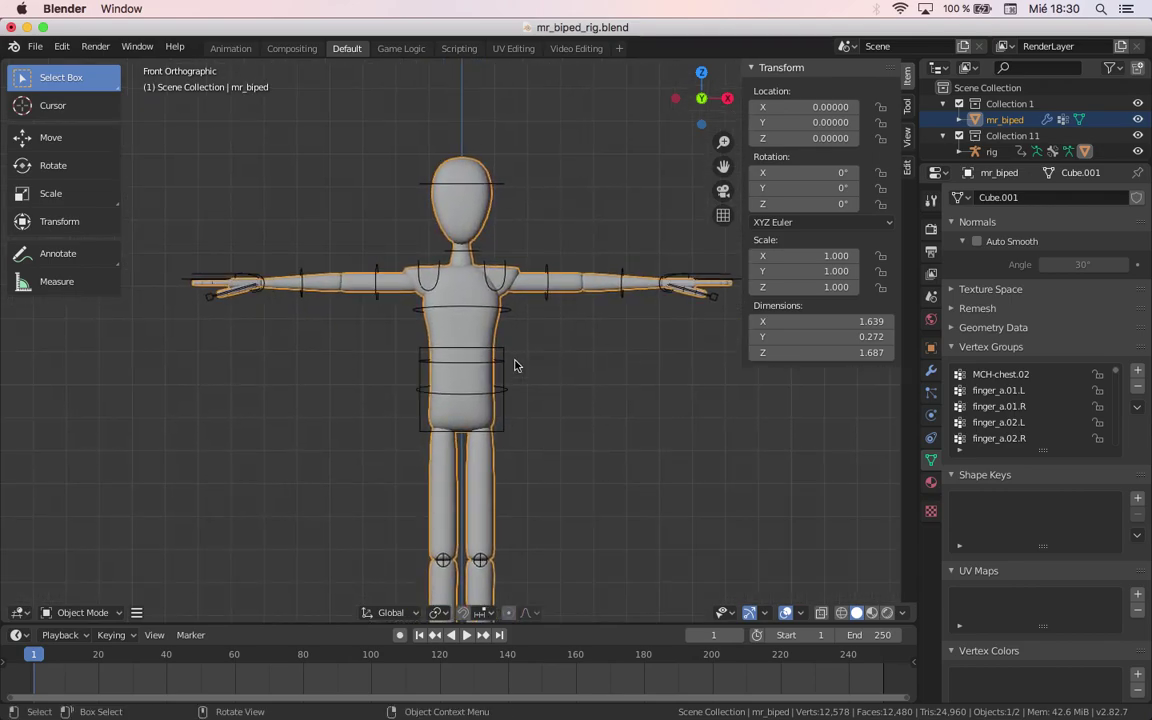
{"action": "left_click", "coordinate": [502, 368]}
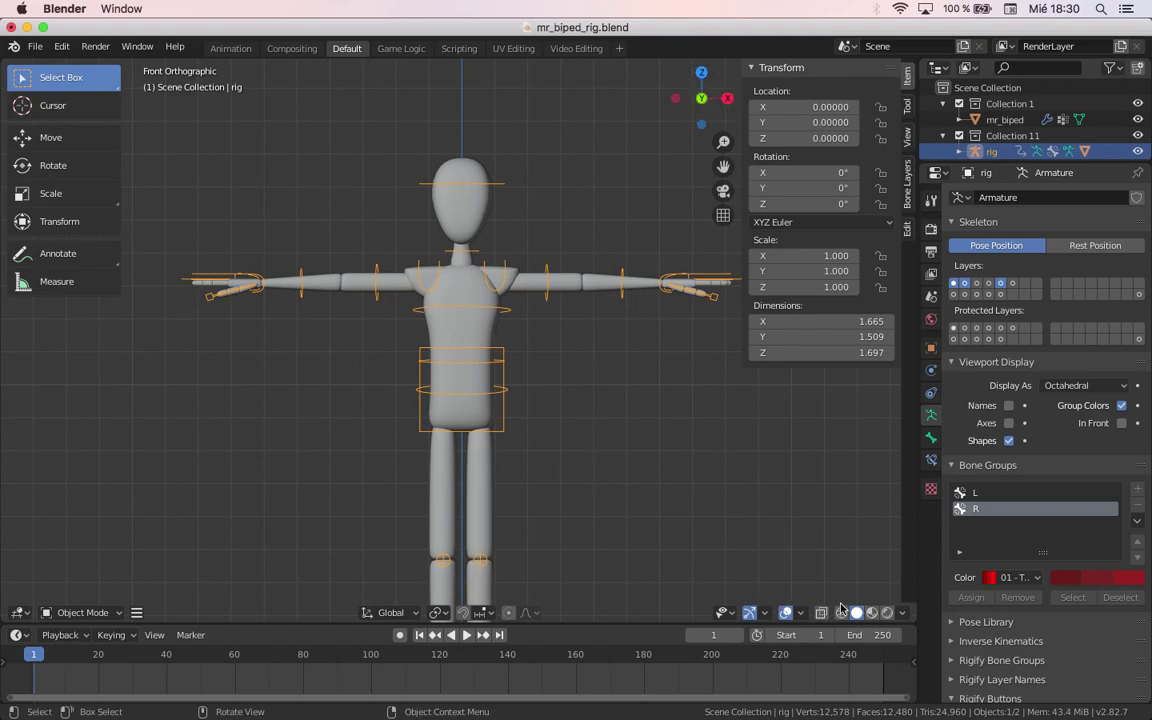
{"action": "left_click", "coordinate": [82, 612]}
{"action": "left_click", "coordinate": [137, 612]}
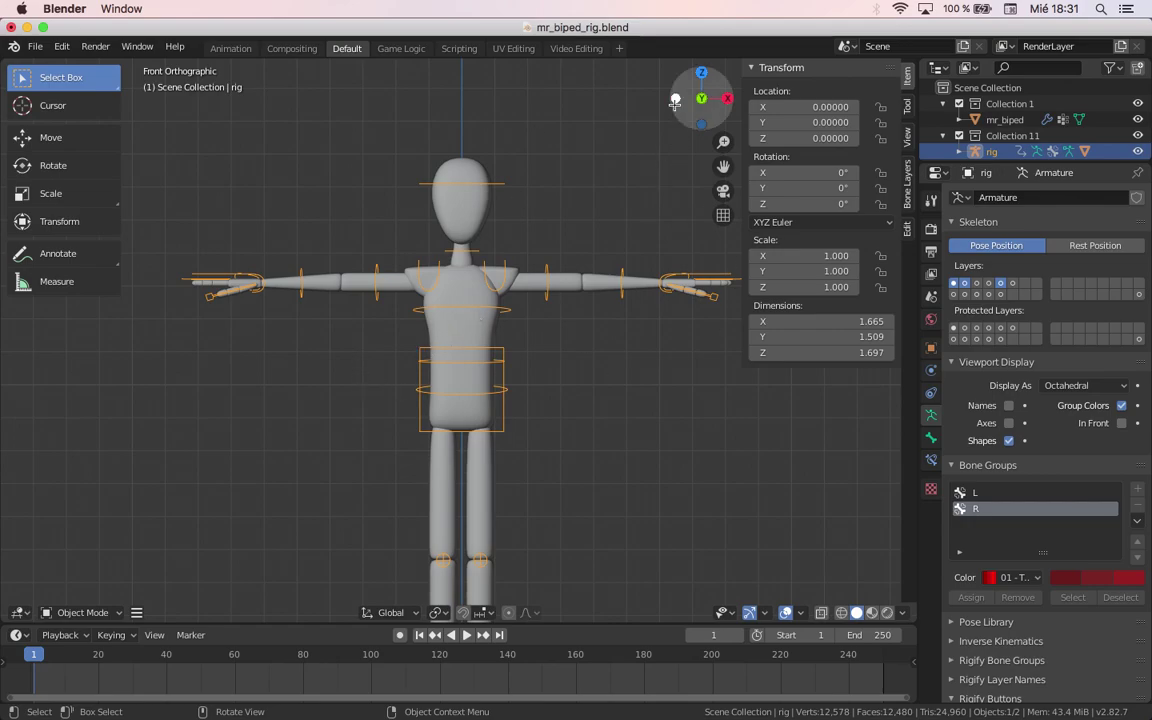
Step: Add the General Layout workspace to the file
{"action": "left_click", "coordinate": [620, 52]}
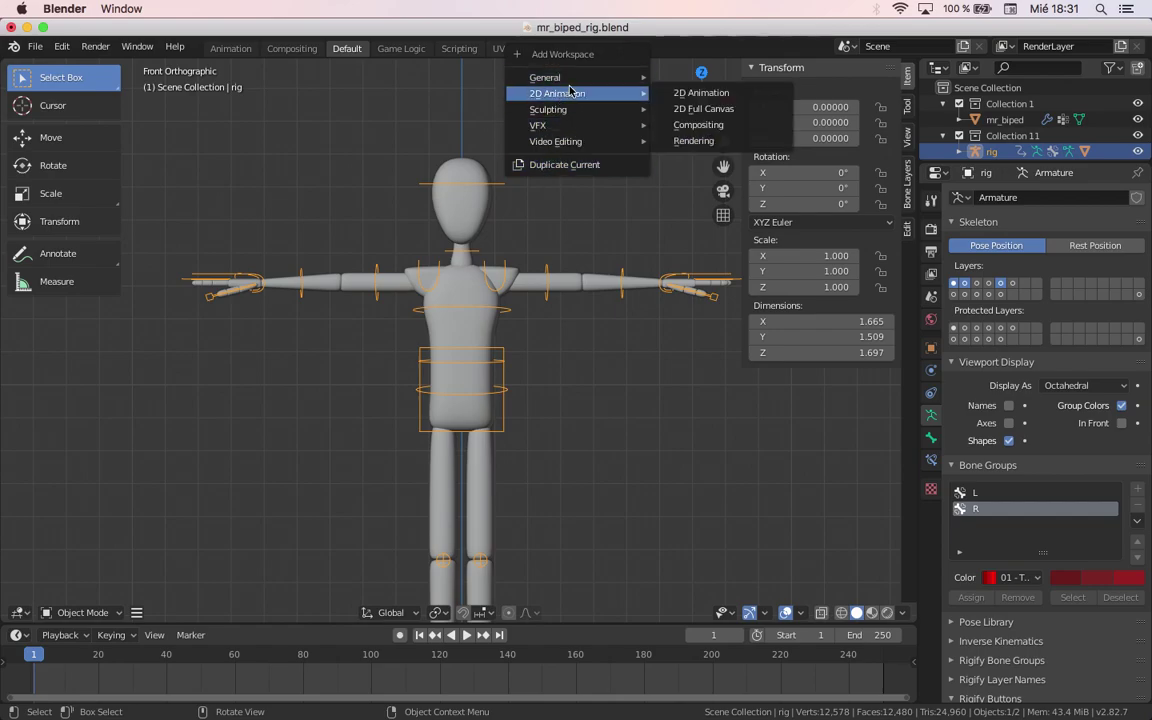
{"action": "mouse_move", "coordinate": [539, 78]}
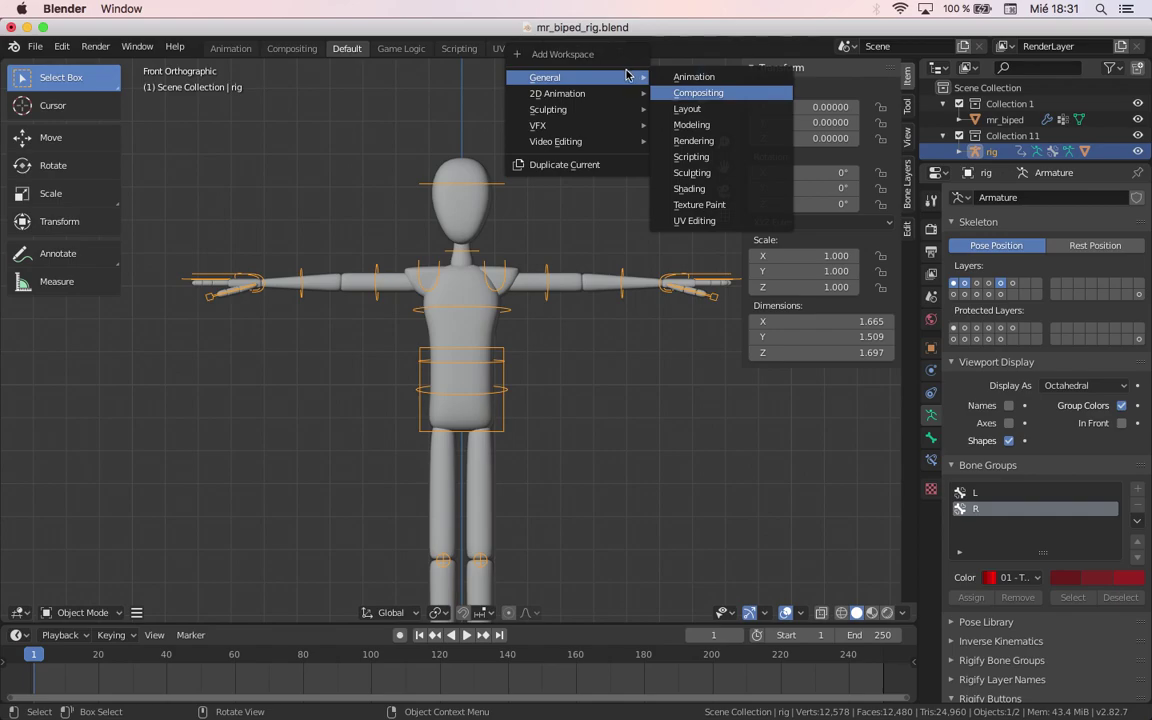
{"action": "left_click", "coordinate": [675, 112]}
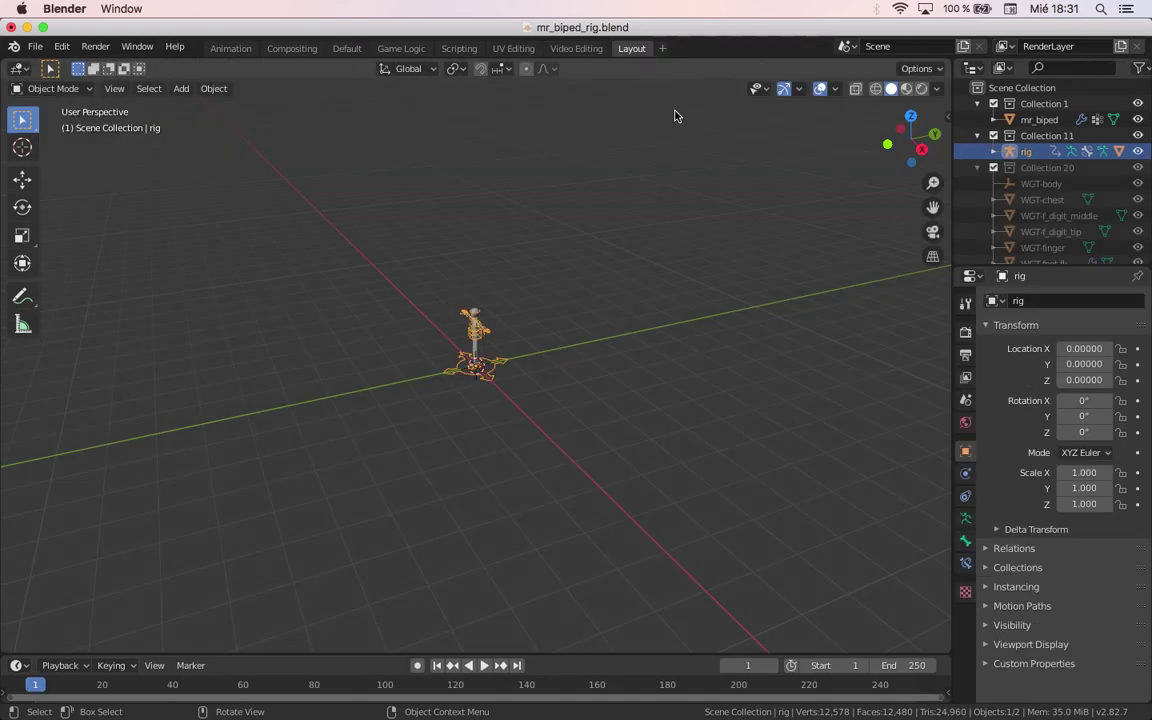
{"action": "middle_click_drag", "start_coordinate": [412, 299], "coordinate": [548, 246]}
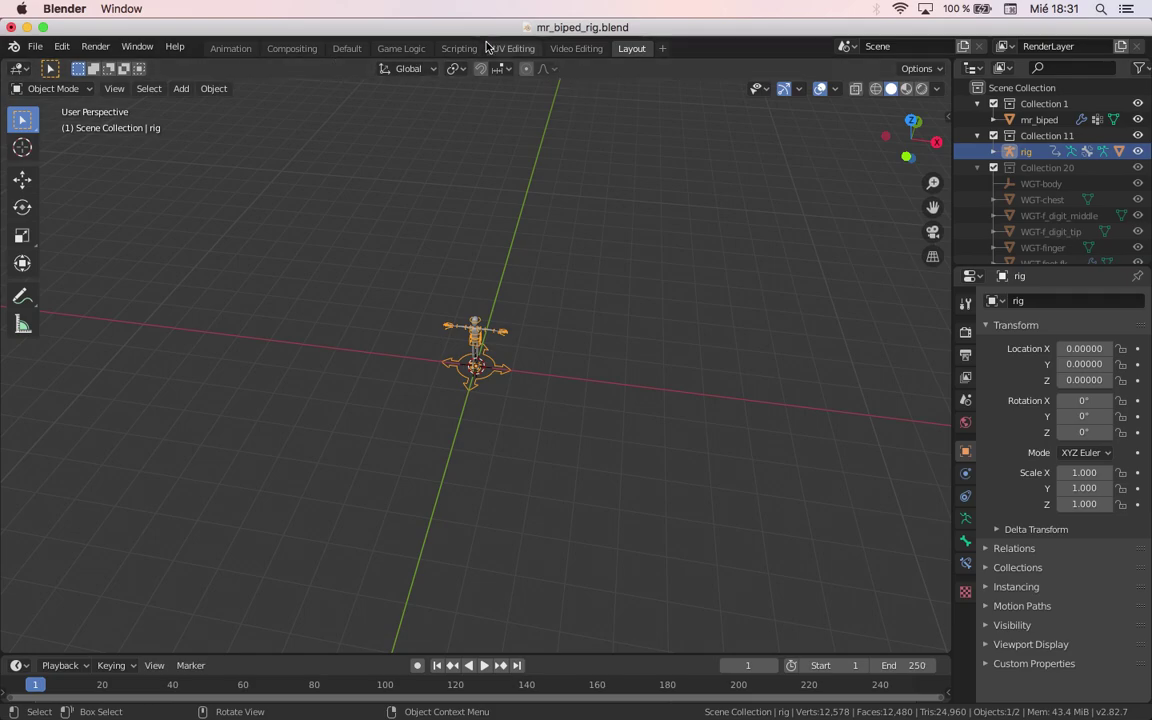
Step: Delete the Video Editing, UV Editing, Default, Game Logic, Scripting, Animation and Compositing workspaces, keeping only Layout
{"action": "right_click", "coordinate": [578, 50]}
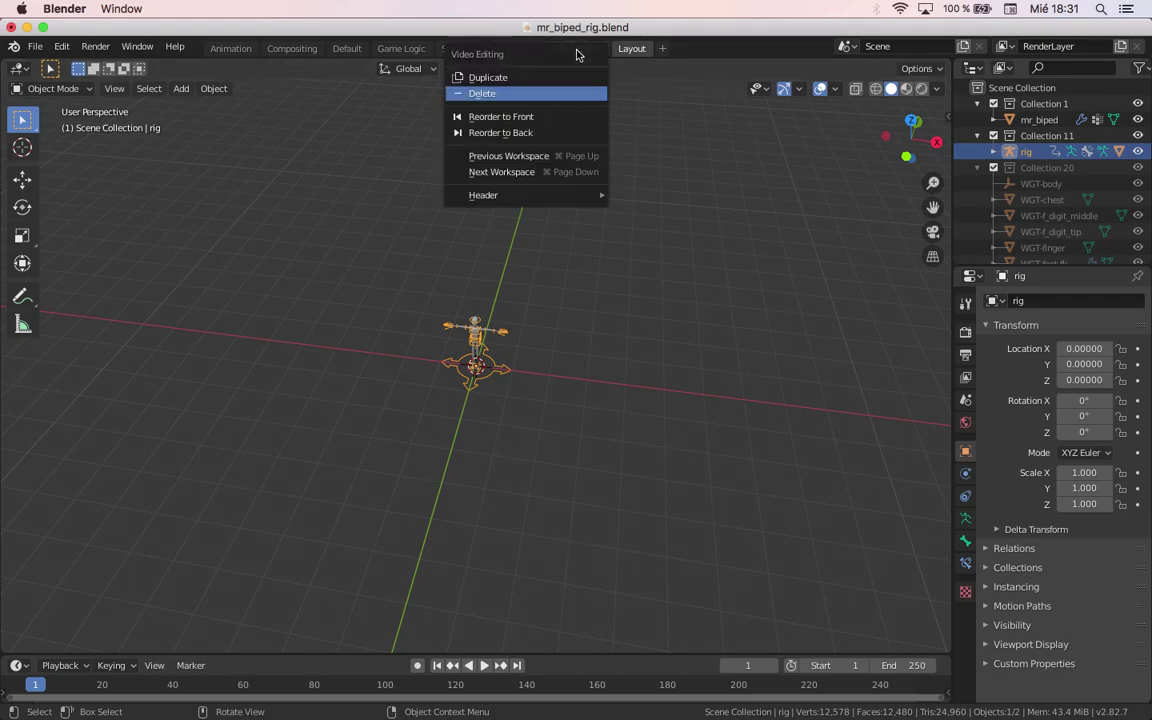
{"action": "left_click", "coordinate": [494, 93]}
{"action": "right_click", "coordinate": [501, 53]}
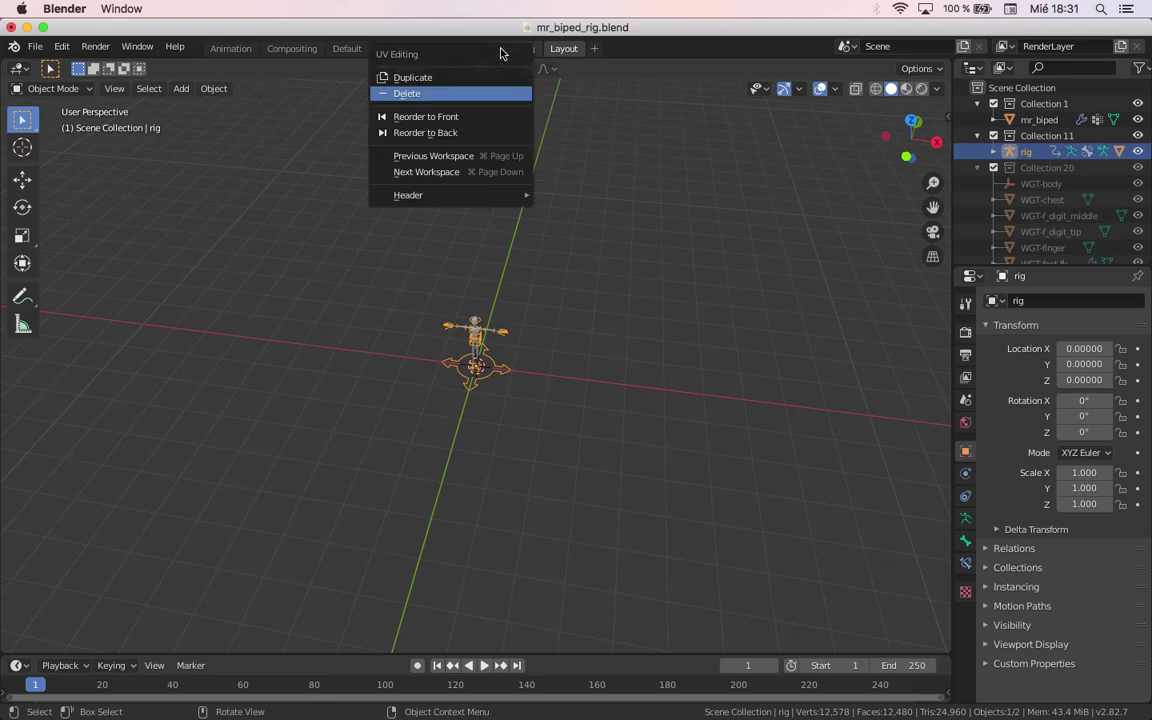
{"action": "left_click", "coordinate": [440, 93]}
{"action": "right_click", "coordinate": [354, 50]}
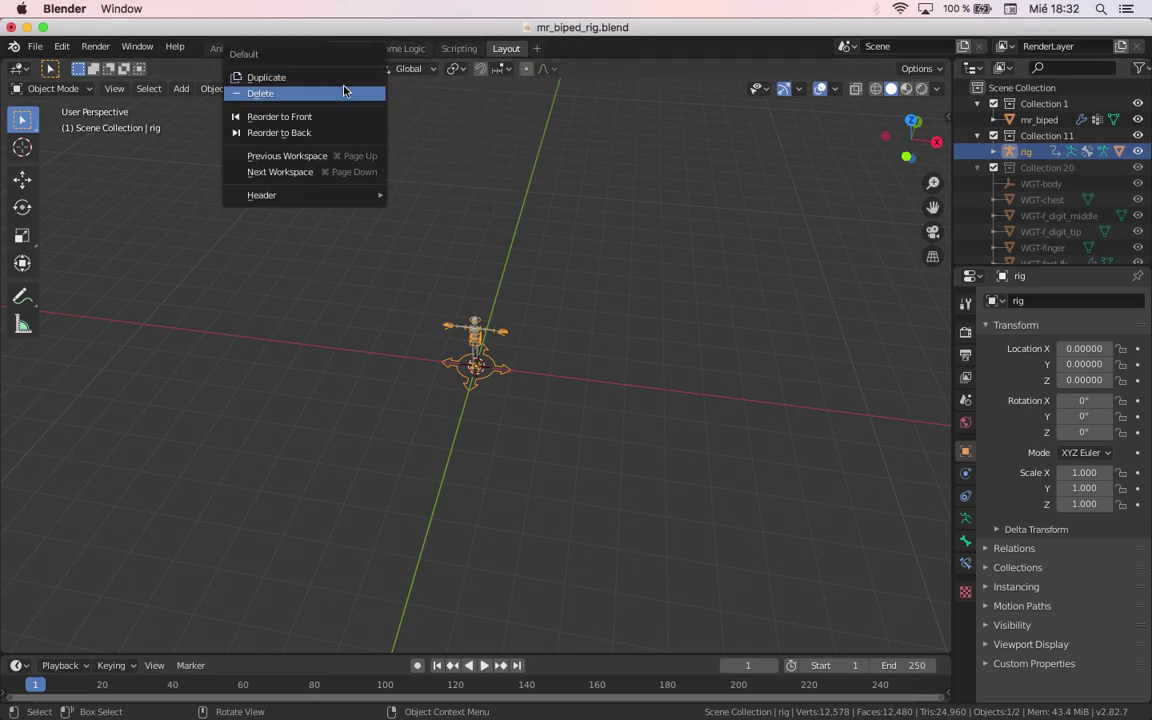
{"action": "left_click", "coordinate": [343, 93]}
{"action": "right_click", "coordinate": [345, 48]}
{"action": "left_click", "coordinate": [334, 93]}
{"action": "right_click", "coordinate": [346, 50]}
{"action": "left_click", "coordinate": [332, 93]}
{"action": "right_click", "coordinate": [244, 48]}
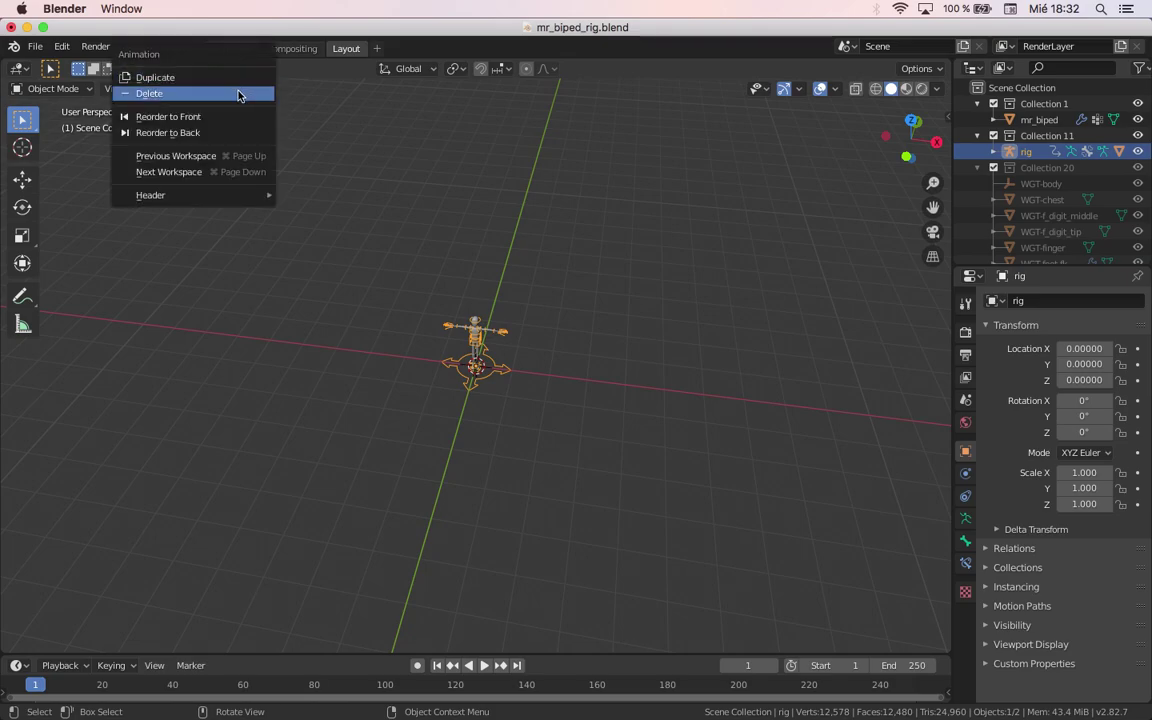
{"action": "left_click", "coordinate": [238, 93]}
{"action": "right_click", "coordinate": [244, 48]}
{"action": "left_click", "coordinate": [239, 93]}
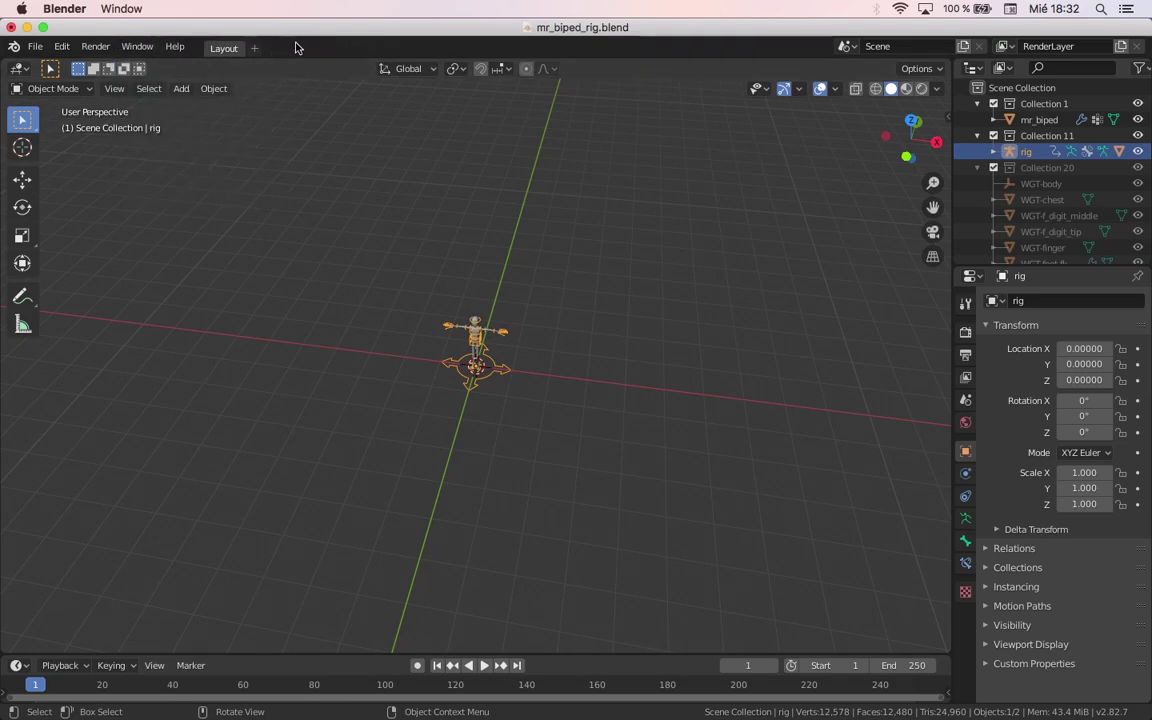
{"action": "left_click", "coordinate": [254, 48]}
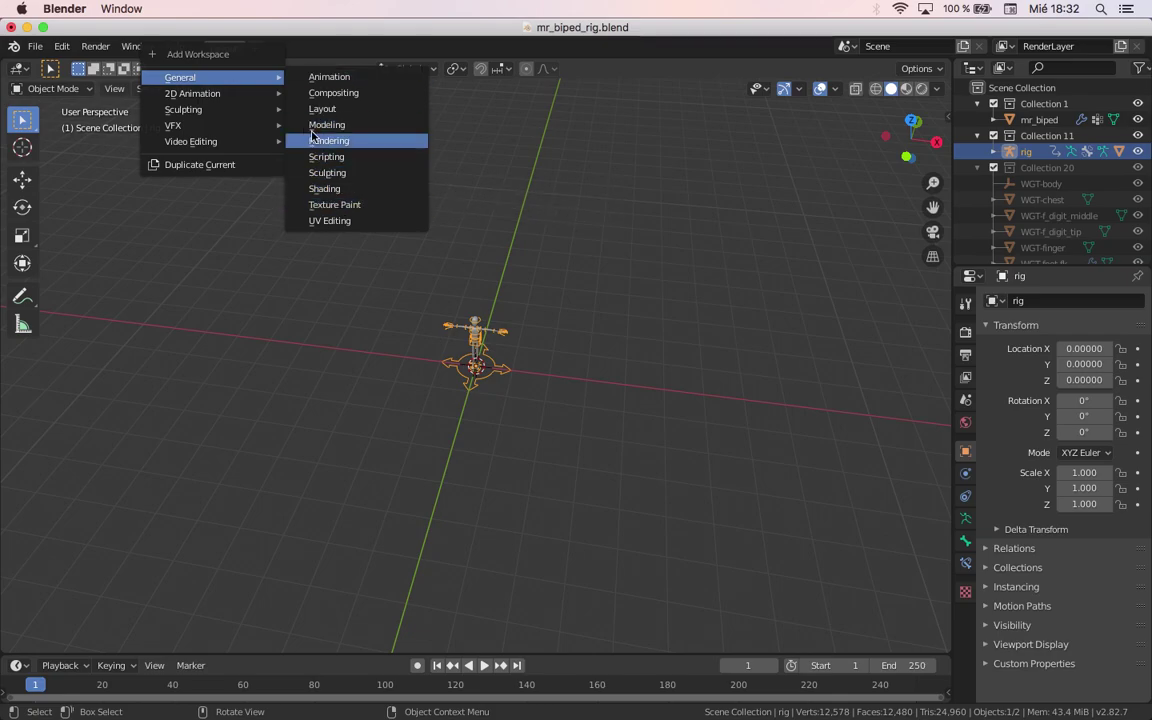
{"action": "scroll", "coordinate": [480, 334], "scroll_direction": "up", "scroll_amount": 1}
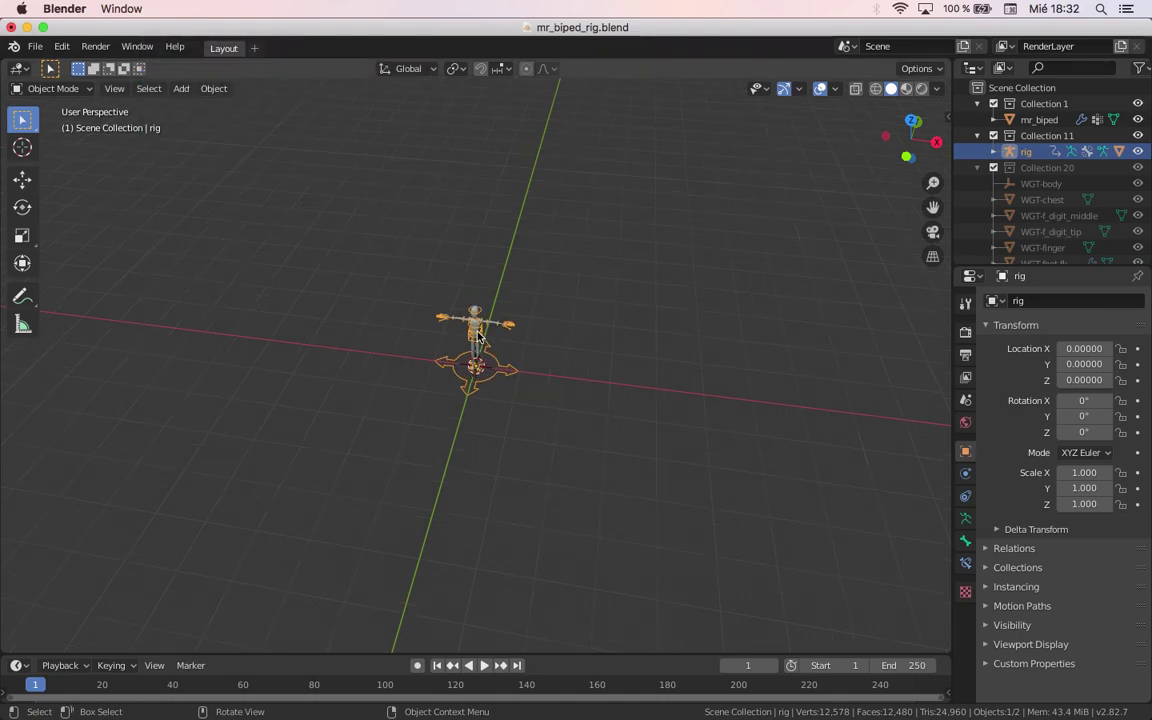
Step: Switch the rig armature from Object Mode to Pose Mode in the Layout workspace
{"action": "left_click", "coordinate": [68, 92]}
{"action": "scroll", "coordinate": [600, 281], "scroll_direction": "up", "scroll_amount": 8}
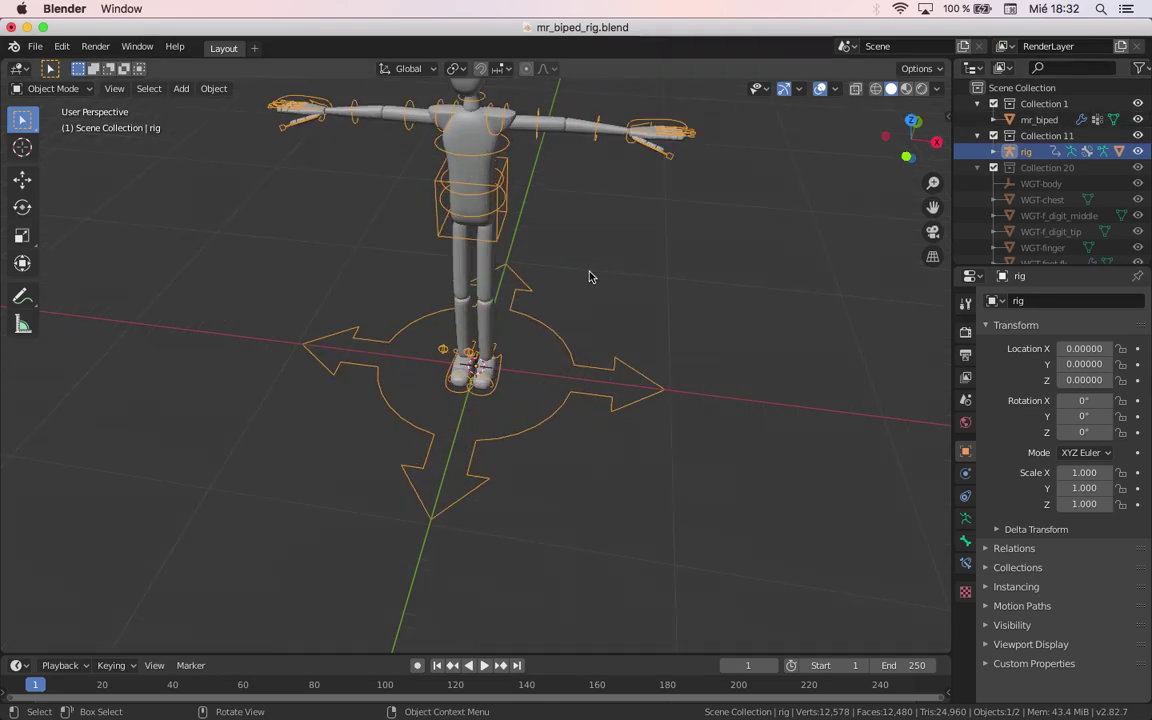
{"action": "key", "text": "KP_1"}
{"action": "scroll", "coordinate": [589, 283], "scroll_direction": "up", "scroll_amount": 5}
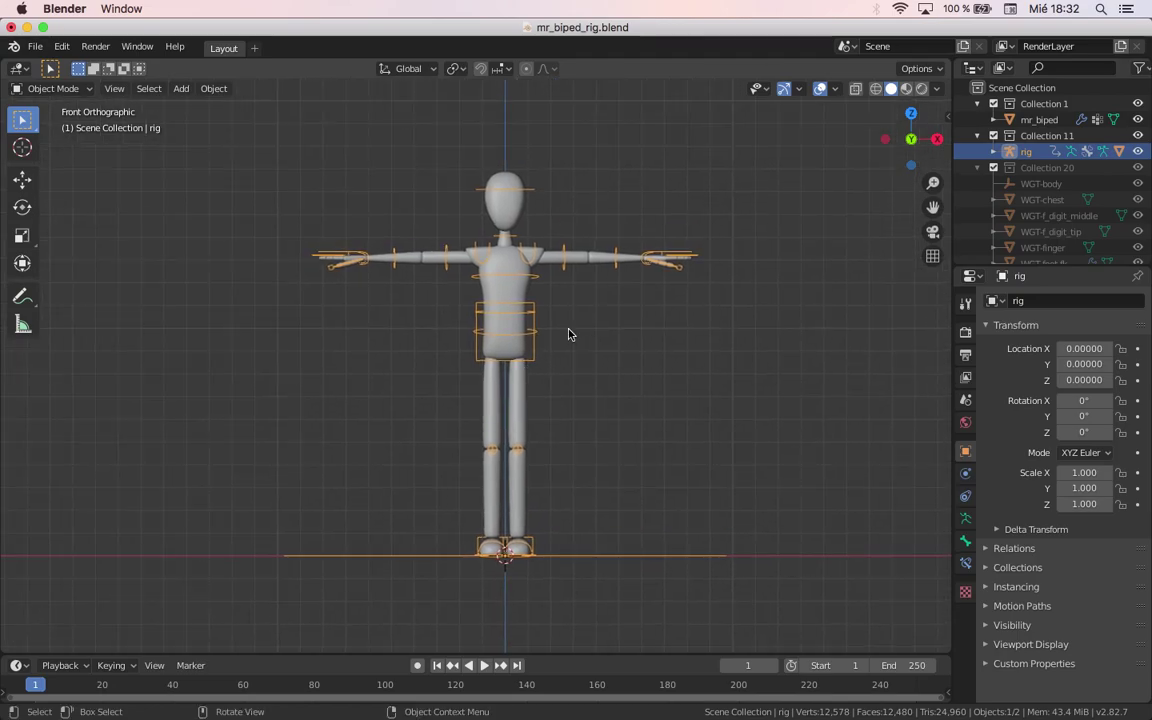
{"action": "left_click", "coordinate": [53, 88]}
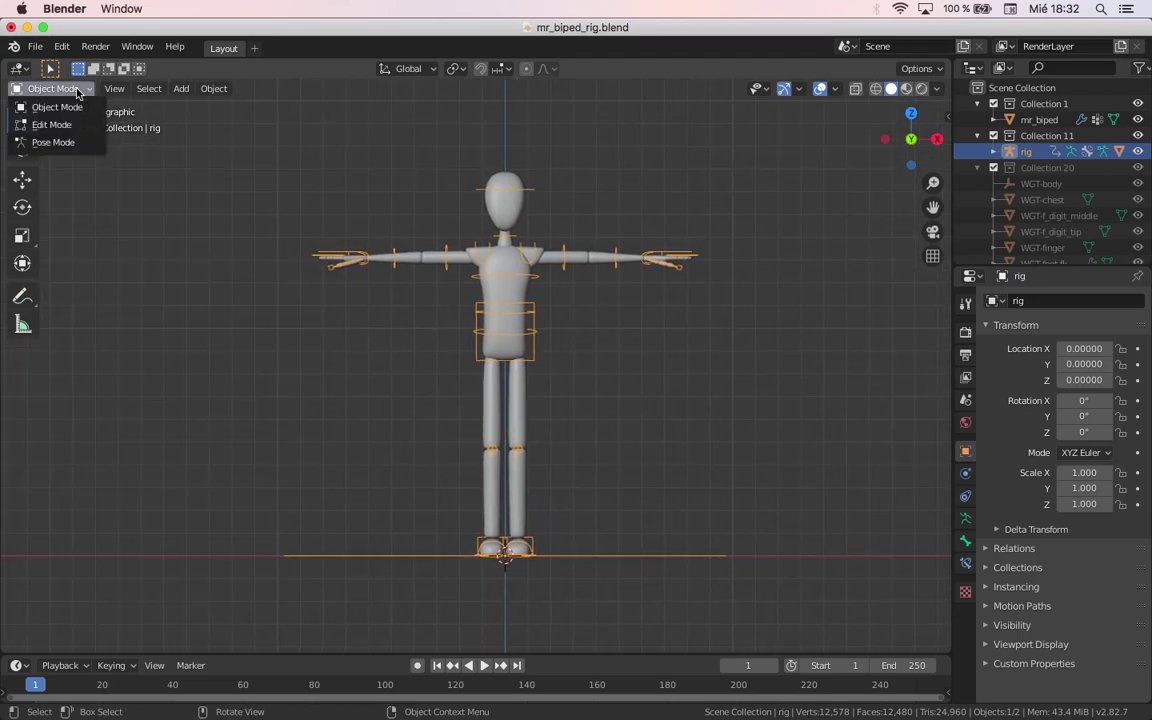
{"action": "left_click", "coordinate": [74, 141]}
Step: Select the body control, switch to the root control on the floor, and try to move the whole character with it
{"action": "middle_click_drag", "start_coordinate": [522, 458], "coordinate": [548, 290]}
{"action": "left_click", "coordinate": [535, 350]}
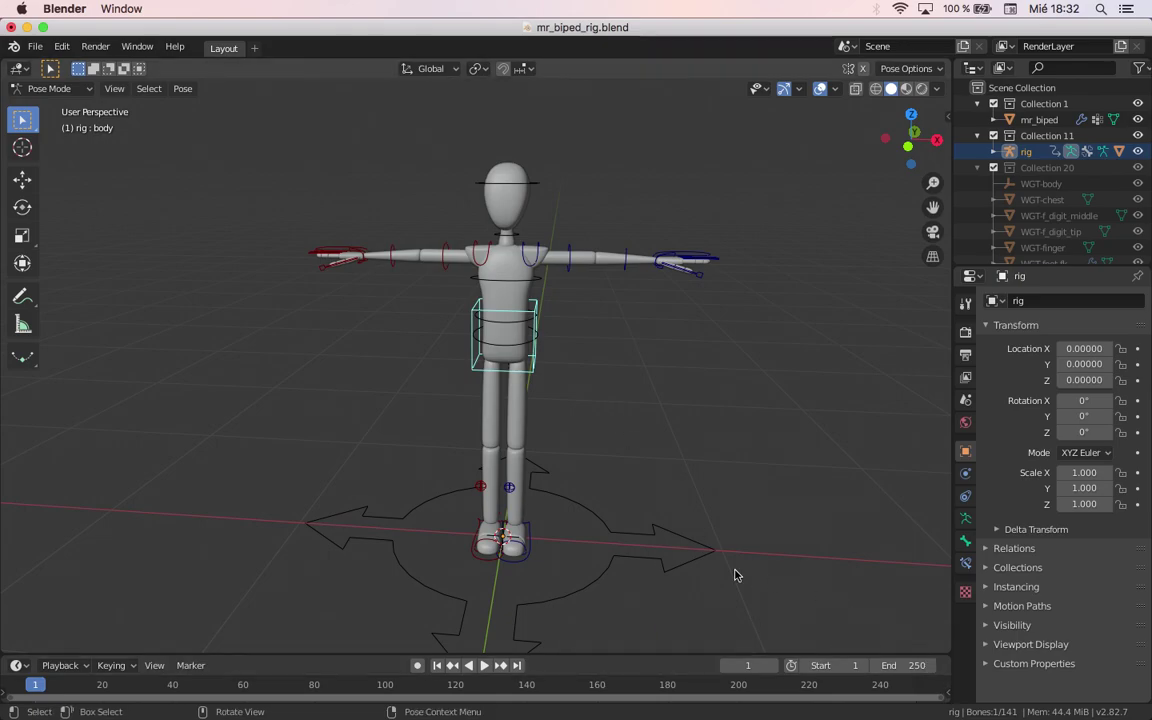
{"action": "left_click", "coordinate": [612, 527]}
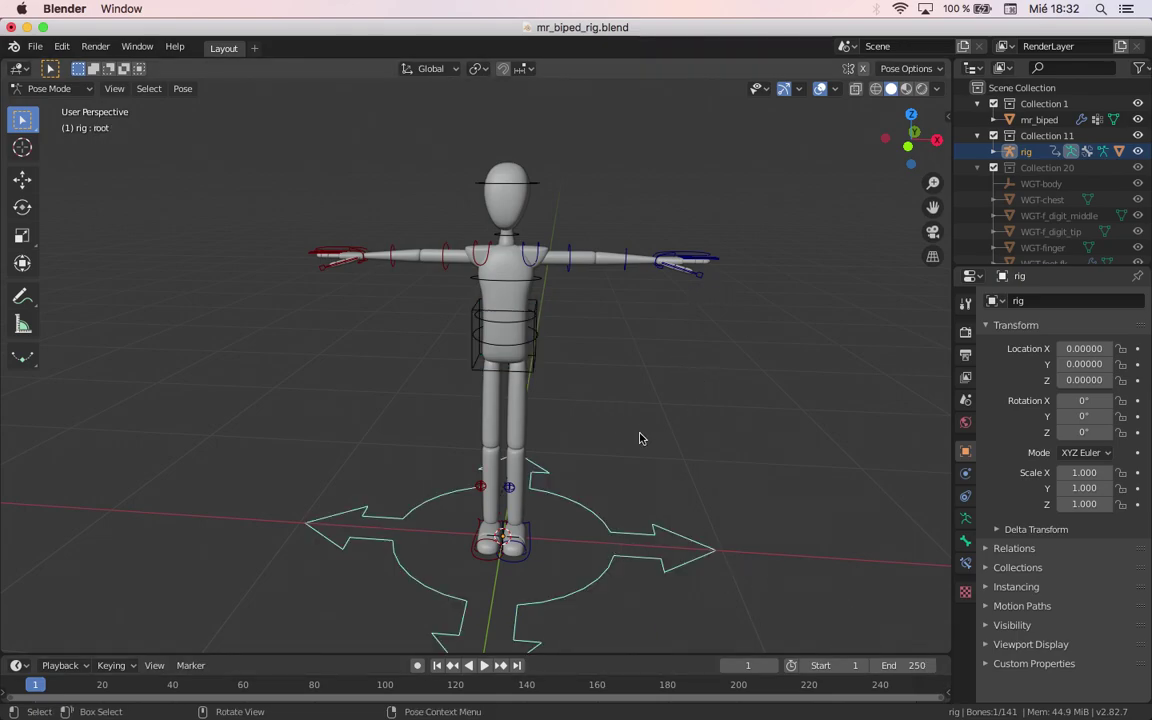
{"action": "key", "text": "g"}
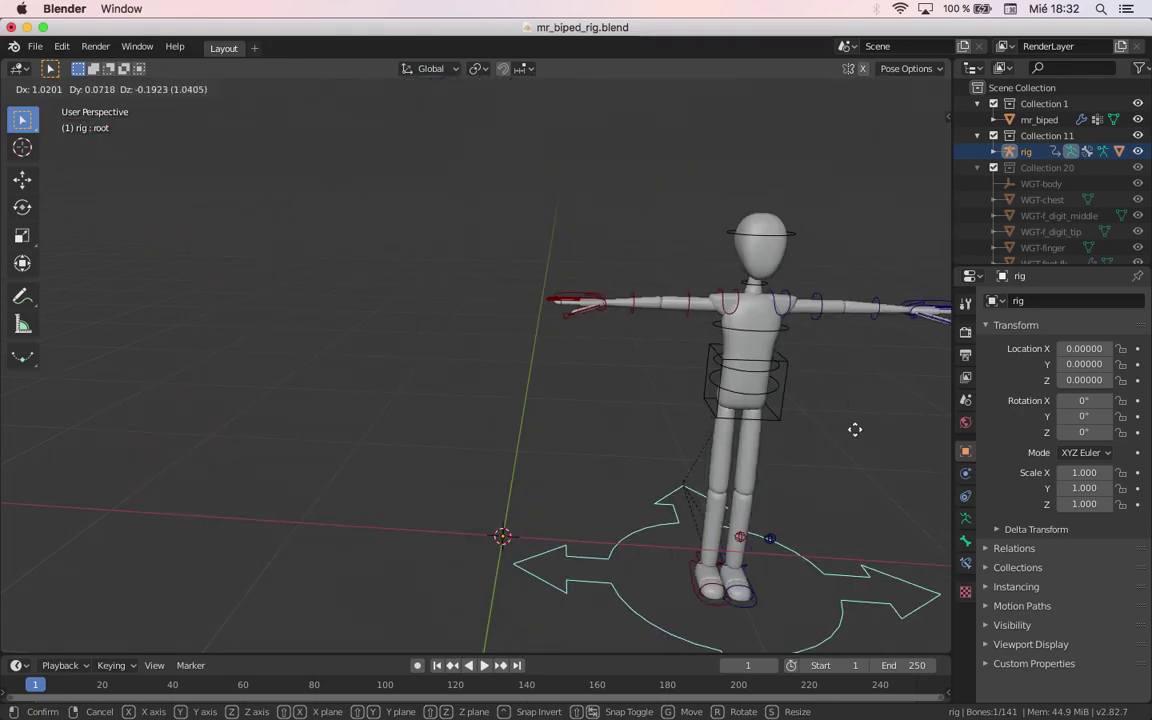
{"action": "left_click", "coordinate": [622, 427]}
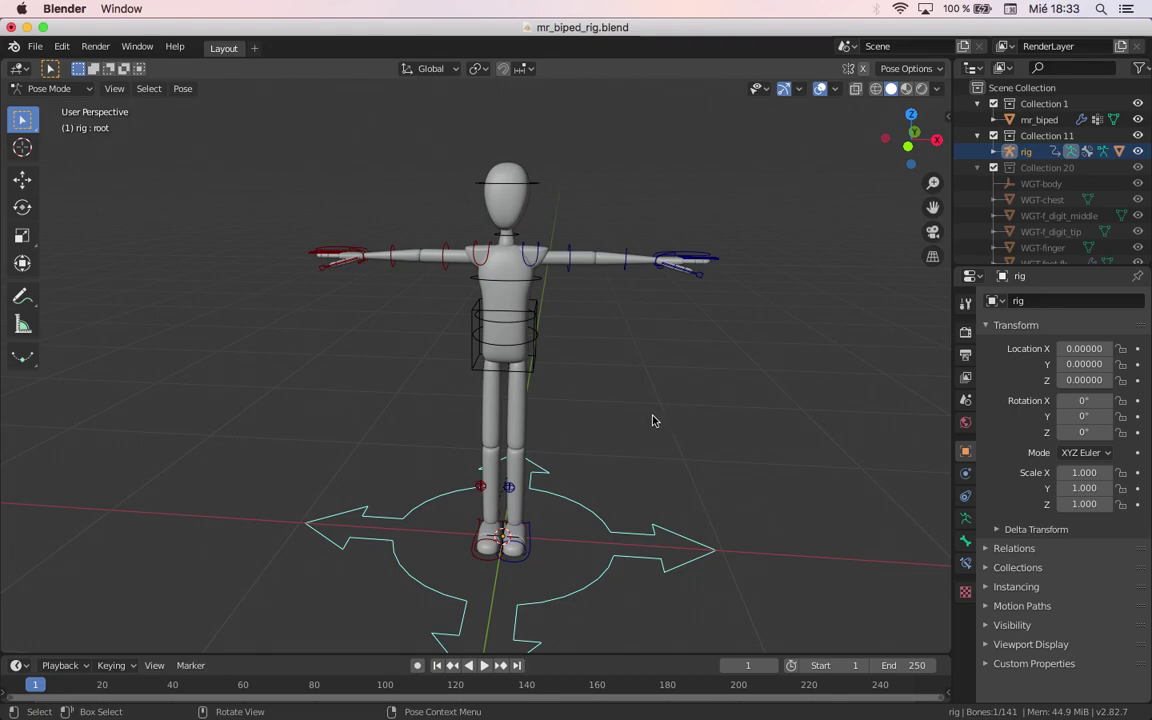
Step: Try to move the body control around the torso in front view with the feet staying planted
{"action": "left_click", "coordinate": [533, 343]}
{"action": "middle_click_drag", "start_coordinate": [533, 343], "coordinate": [583, 417]}
{"action": "scroll", "coordinate": [580, 417], "scroll_direction": "up", "scroll_amount": 4}
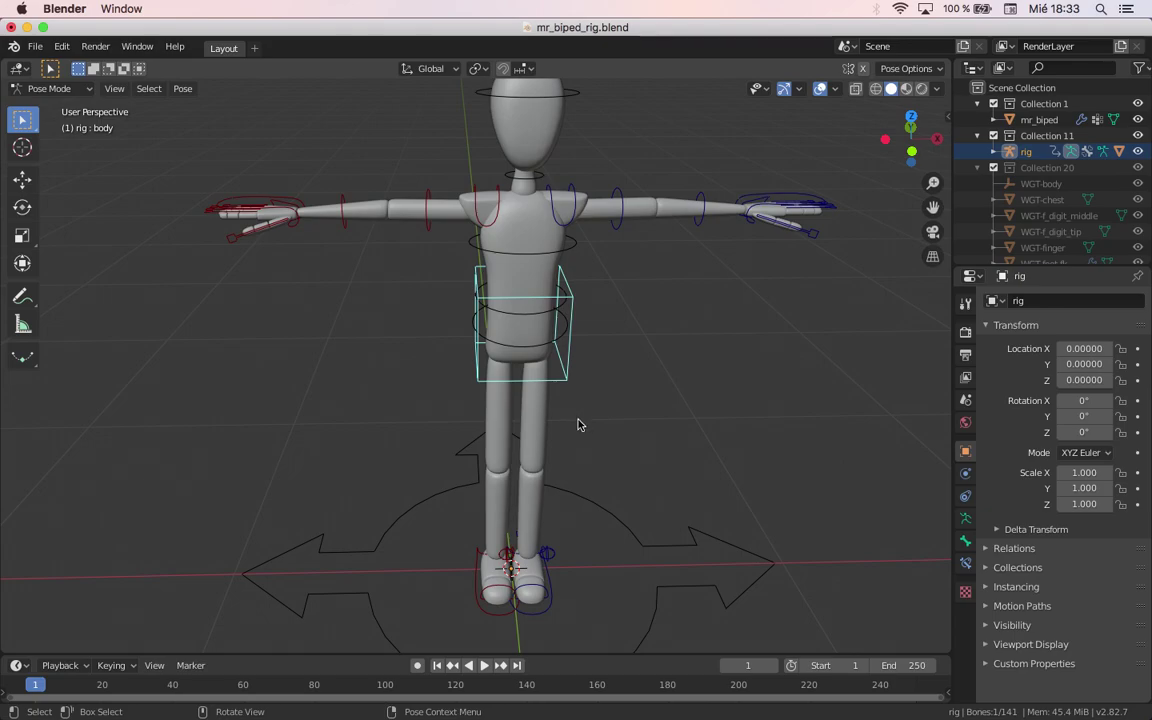
{"action": "key", "text": "KP_1"}
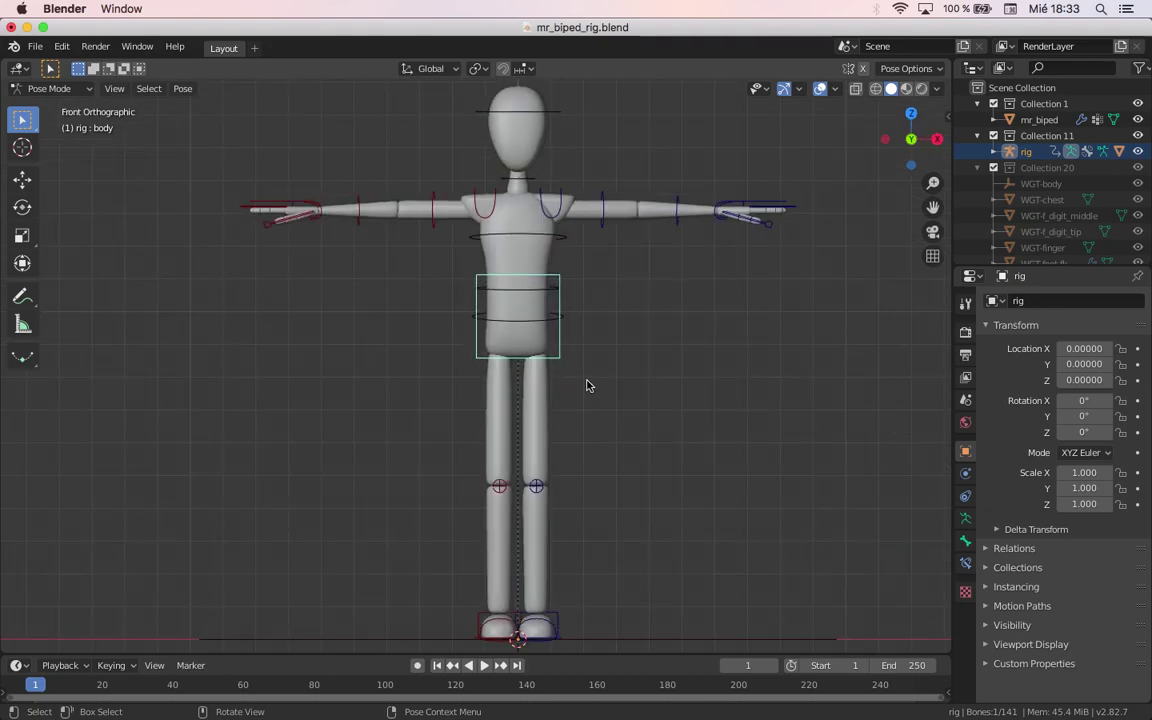
{"action": "key", "text": "g"}
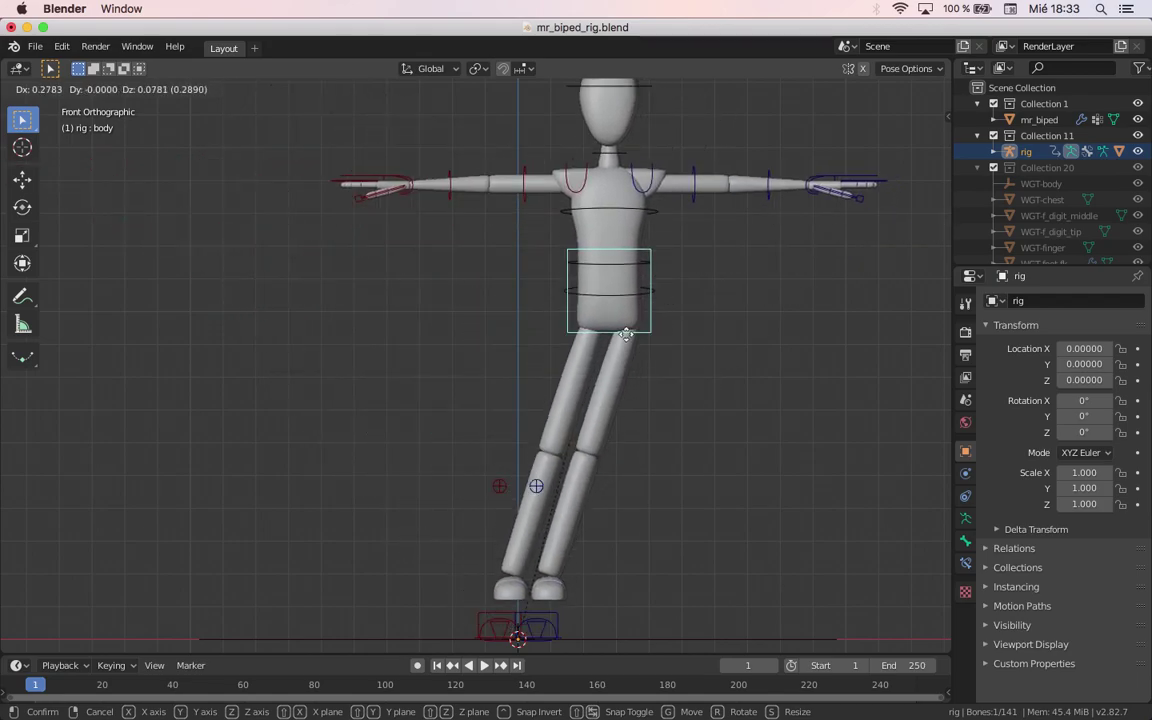
{"action": "right_click", "coordinate": [542, 465]}
Step: Try to bend the right arm by rotating the forearm.fk.R control at the elbow
{"action": "middle_click_drag", "start_coordinate": [476, 411], "coordinate": [494, 437]}
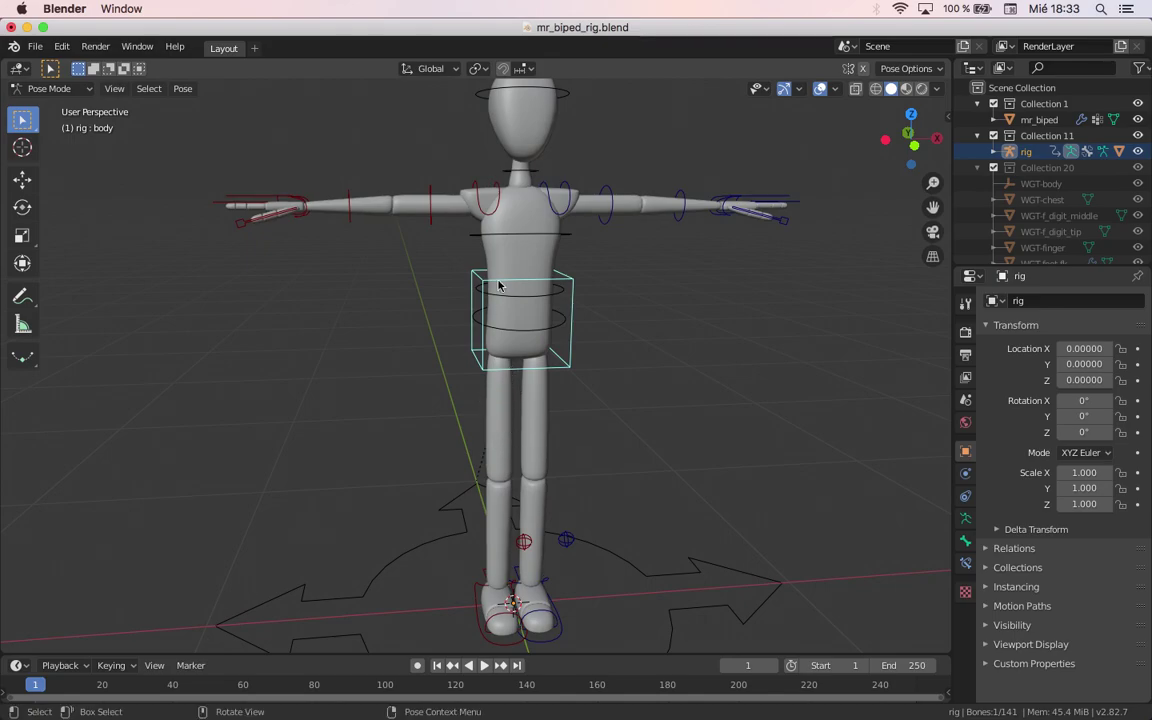
{"action": "middle_click_drag", "start_coordinate": [370, 223], "coordinate": [369, 320]}
{"action": "left_click", "coordinate": [337, 305]}
{"action": "key", "text": "r"}
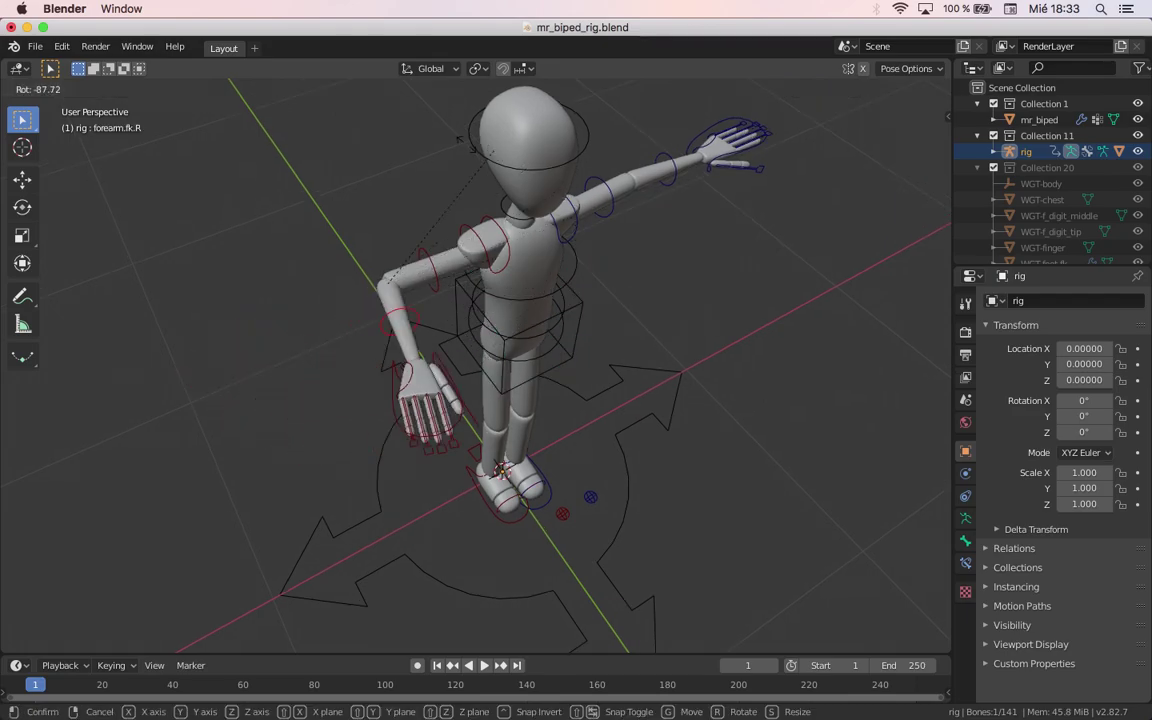
{"action": "left_click", "coordinate": [519, 407]}
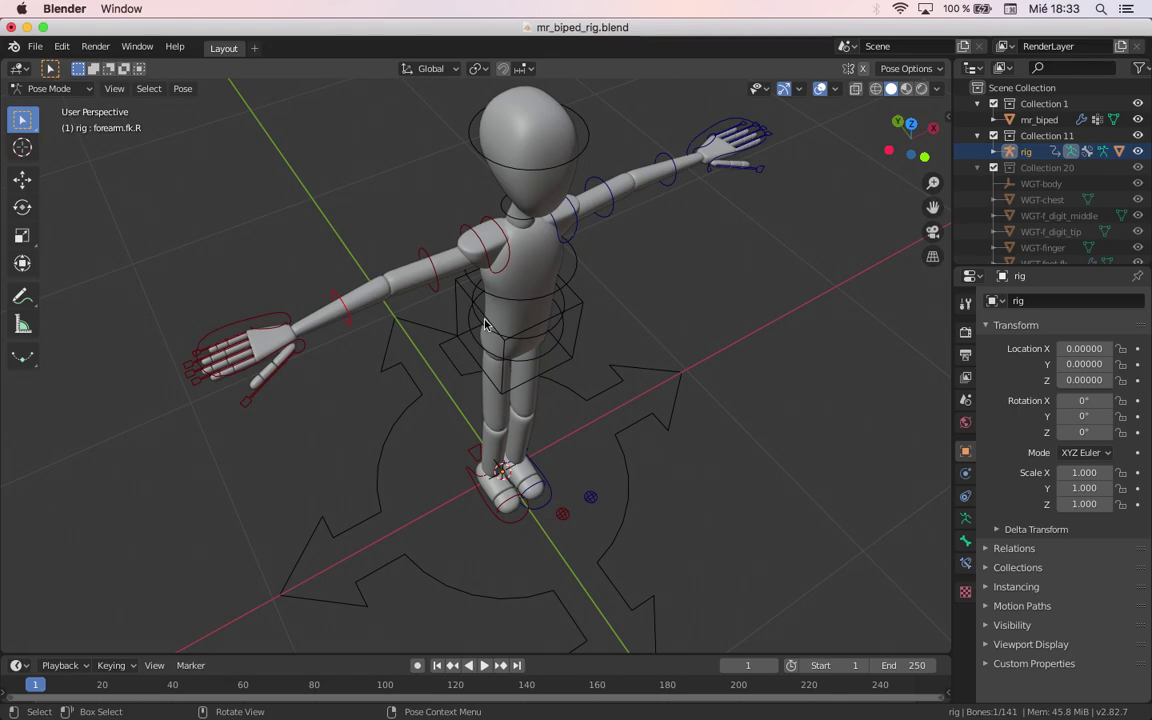
Step: Try to lift the left leg by moving the foot.ik.L control
{"action": "middle_click_drag", "start_coordinate": [257, 307], "coordinate": [414, 411]}
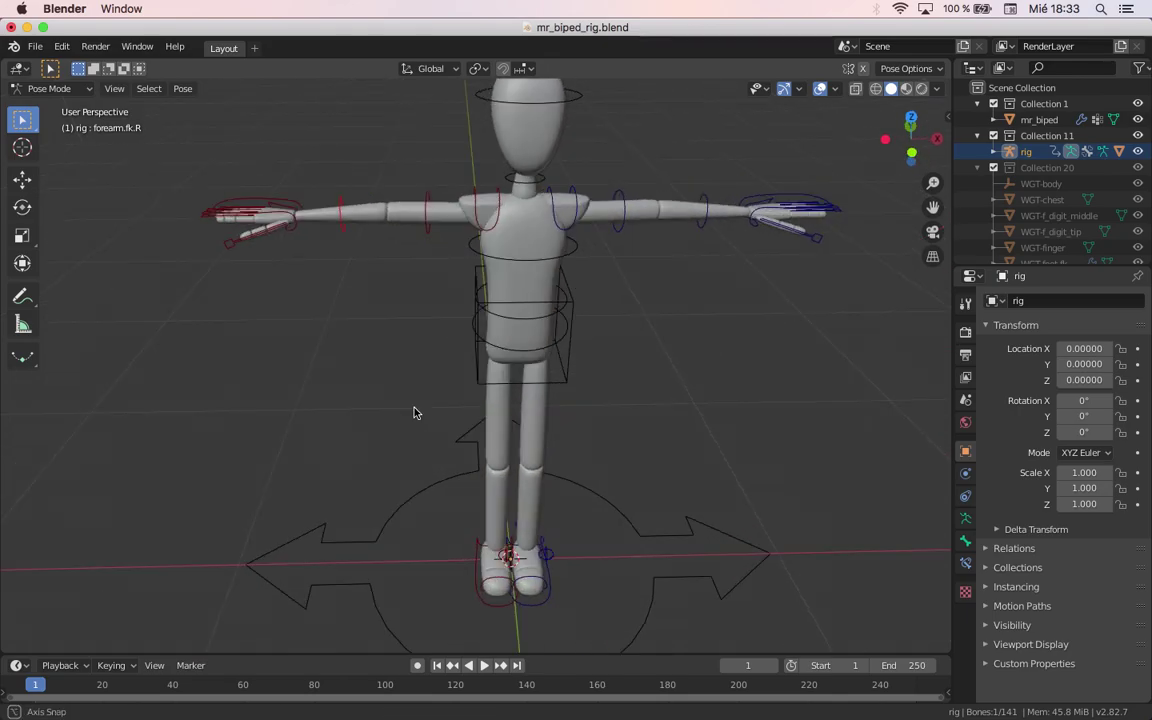
{"action": "middle_click_drag", "start_coordinate": [586, 504], "coordinate": [532, 483]}
{"action": "left_click", "coordinate": [528, 498]}
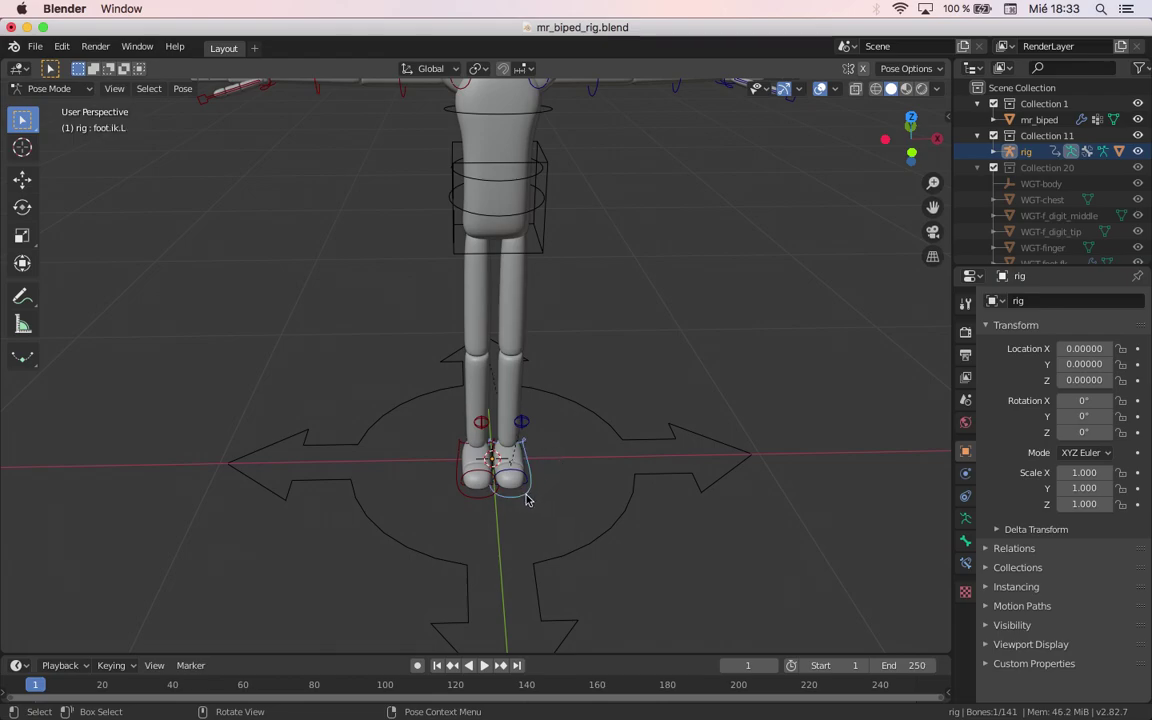
{"action": "key", "text": "g"}
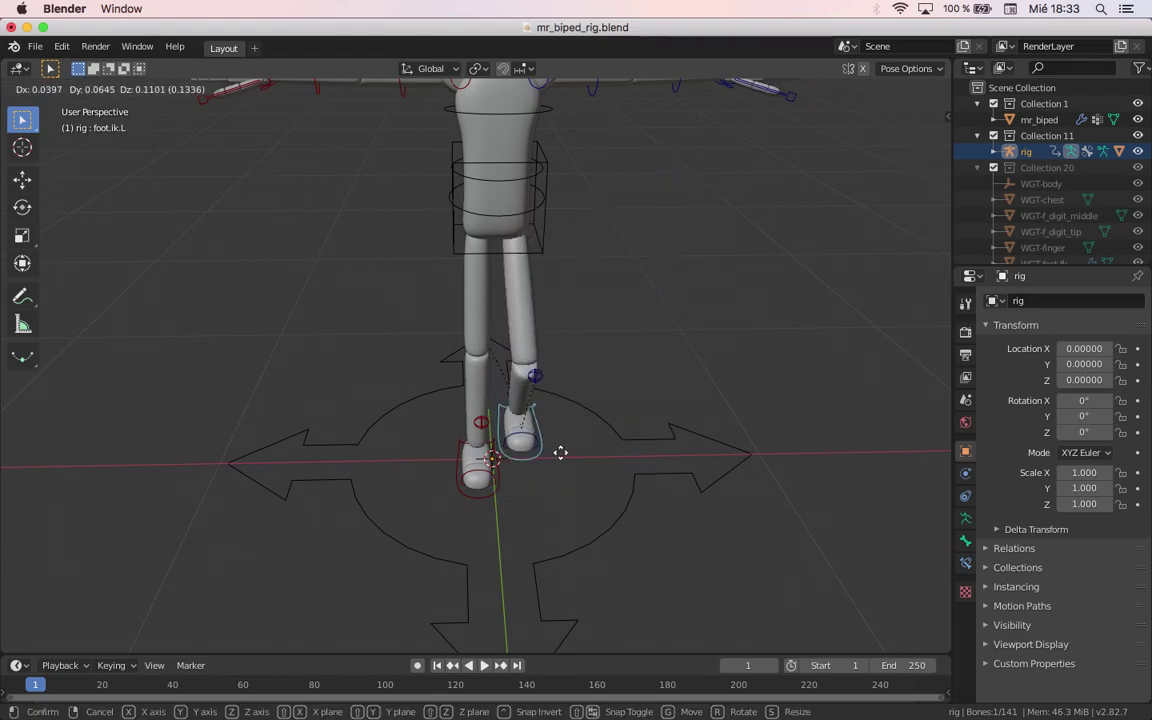
{"action": "right_click", "coordinate": [505, 440]}
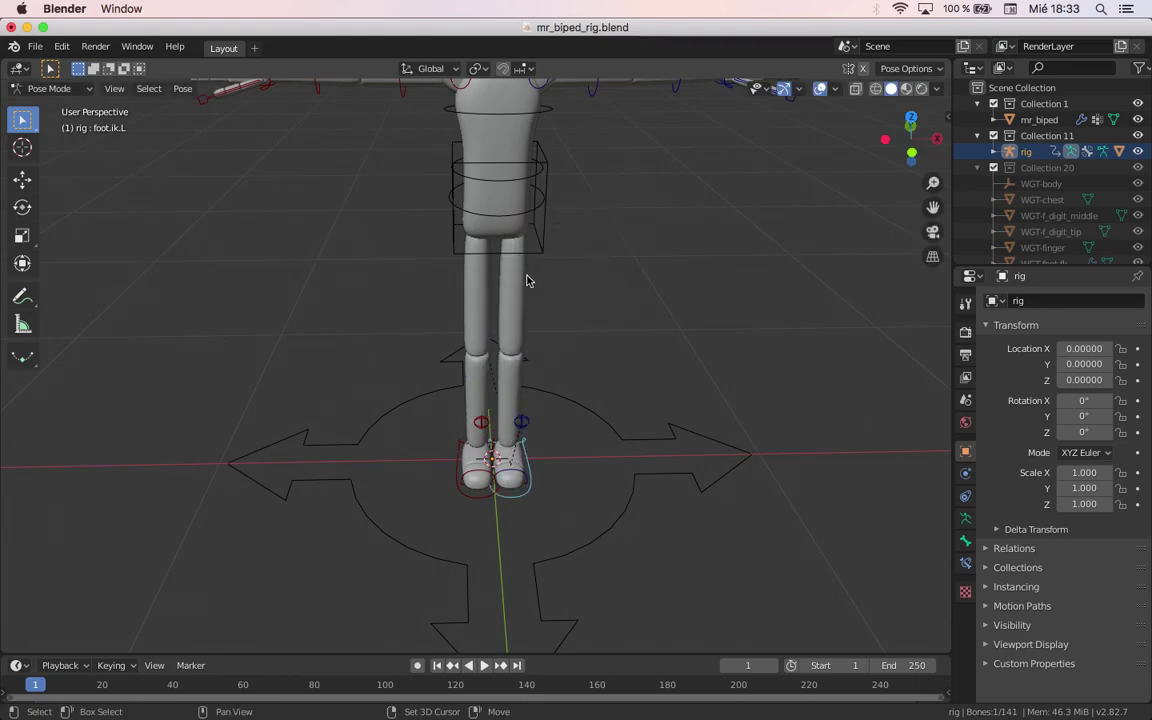
Step: Switch the rig to Edit Mode with wireframe shading to expose the bones of the right arm and torso
{"action": "middle_click_drag", "start_coordinate": [441, 156], "coordinate": [452, 279], "text": "shift"}
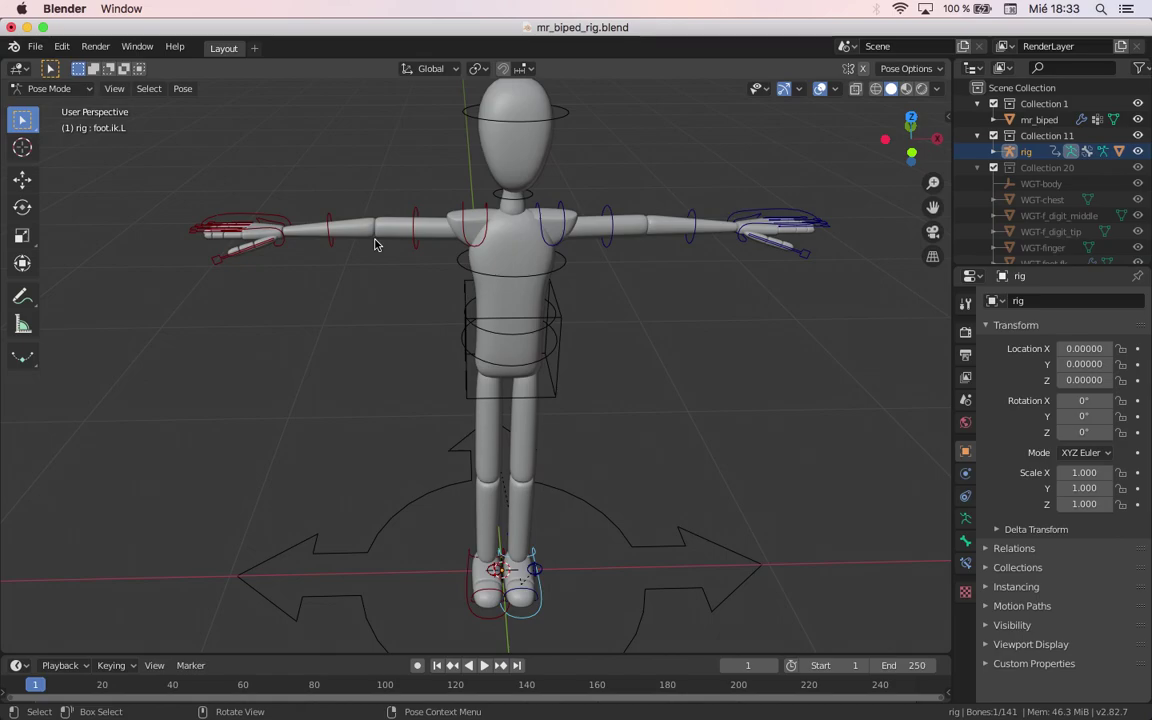
{"action": "key", "text": "KP_1"}
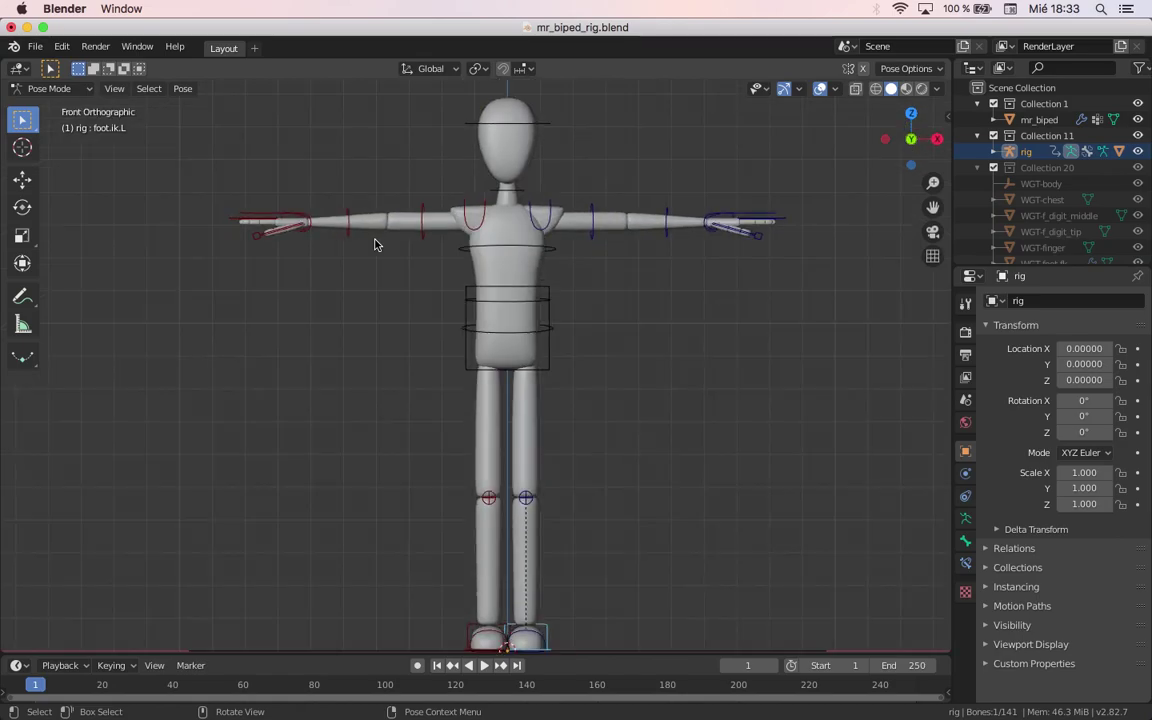
{"action": "middle_click_drag", "start_coordinate": [373, 244], "coordinate": [418, 225], "text": "shift"}
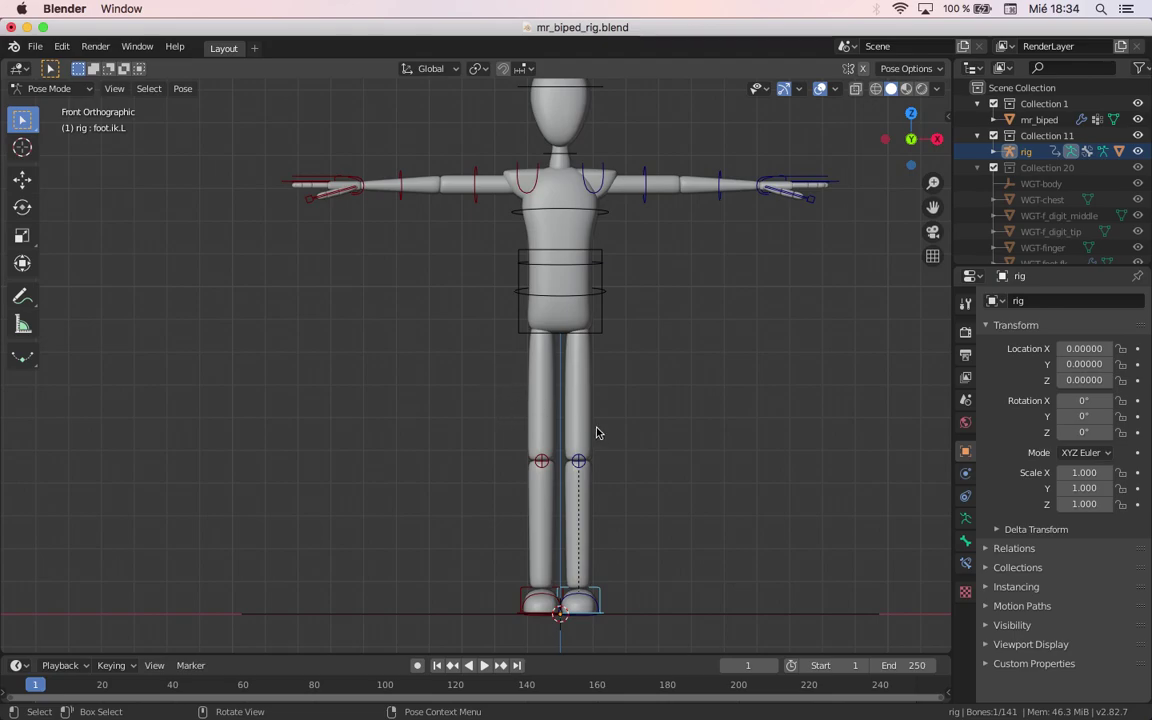
{"action": "scroll", "coordinate": [507, 346], "scroll_direction": "up", "scroll_amount": 4}
{"action": "scroll", "coordinate": [503, 365], "scroll_direction": "down", "scroll_amount": 2}
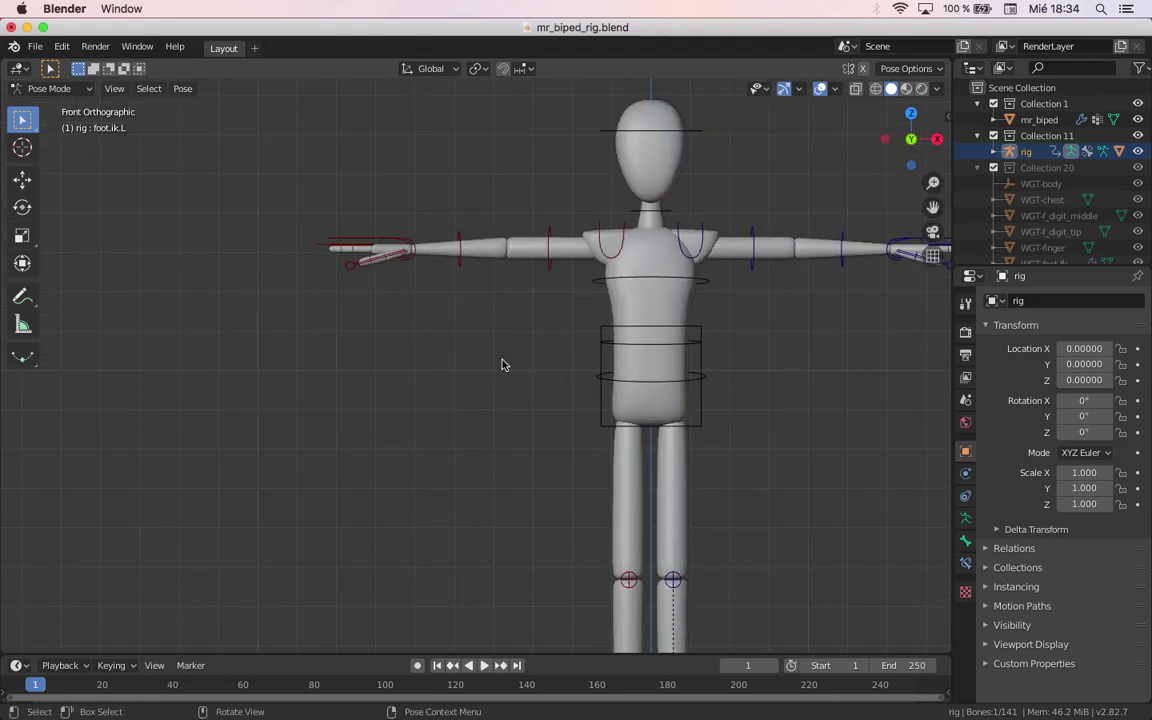
{"action": "key", "text": "Tab"}
{"action": "key", "text": "shift+z"}
{"action": "scroll", "coordinate": [435, 319], "scroll_direction": "up", "scroll_amount": 5}
{"action": "scroll", "coordinate": [580, 315], "scroll_direction": "down", "scroll_amount": 1}
{"action": "scroll", "coordinate": [381, 326], "scroll_direction": "up", "scroll_amount": 1}
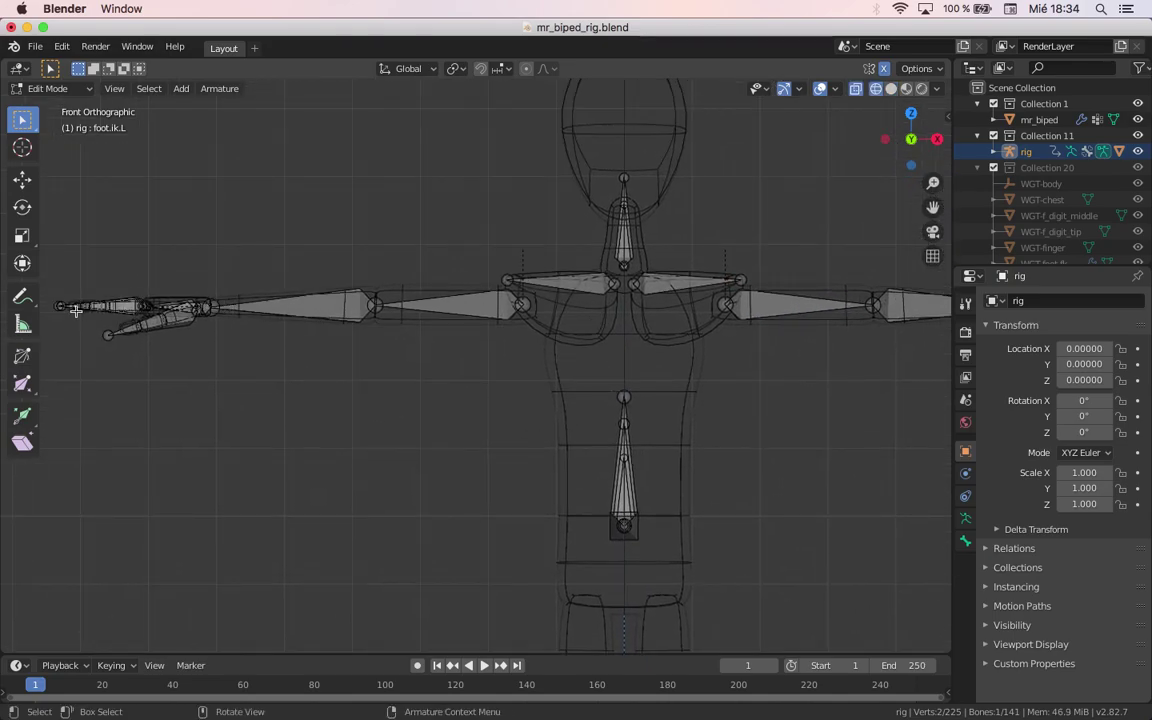
Step: Select the connected bone chain of the right arm, from the upper arm to the hand
{"action": "middle_click_drag", "start_coordinate": [383, 324], "coordinate": [598, 269]}
{"action": "scroll", "coordinate": [518, 408], "scroll_direction": "down", "scroll_amount": 4}
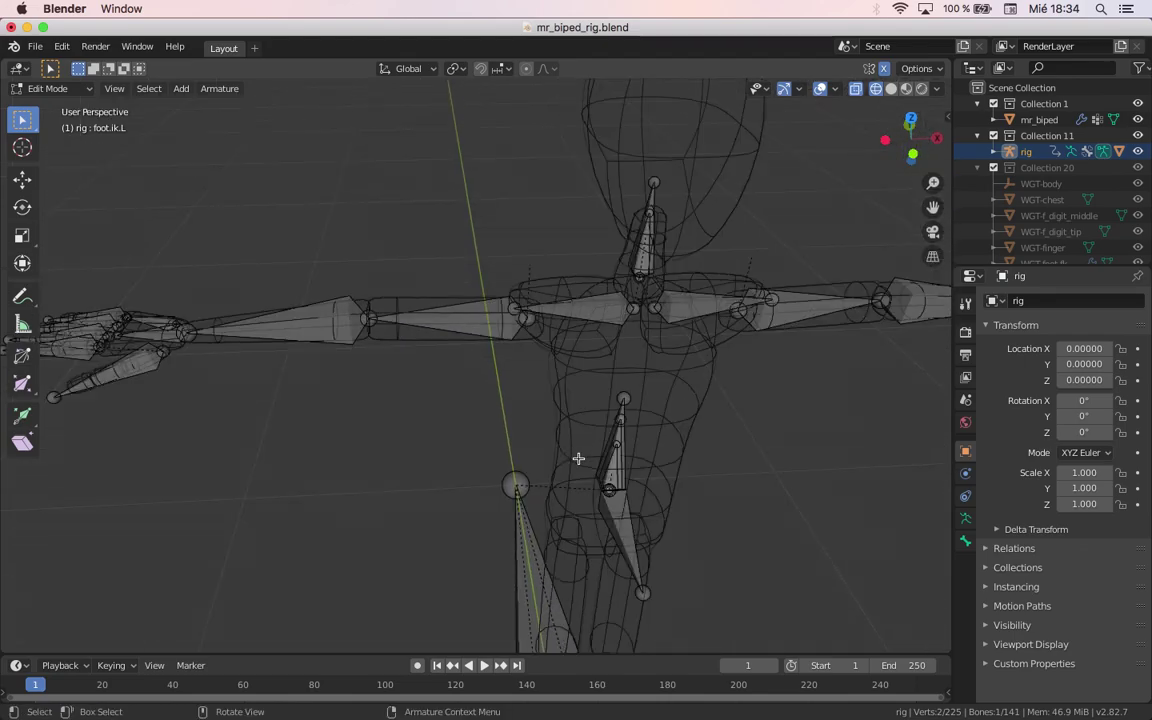
{"action": "middle_click_drag", "start_coordinate": [477, 351], "coordinate": [547, 377], "text": "shift"}
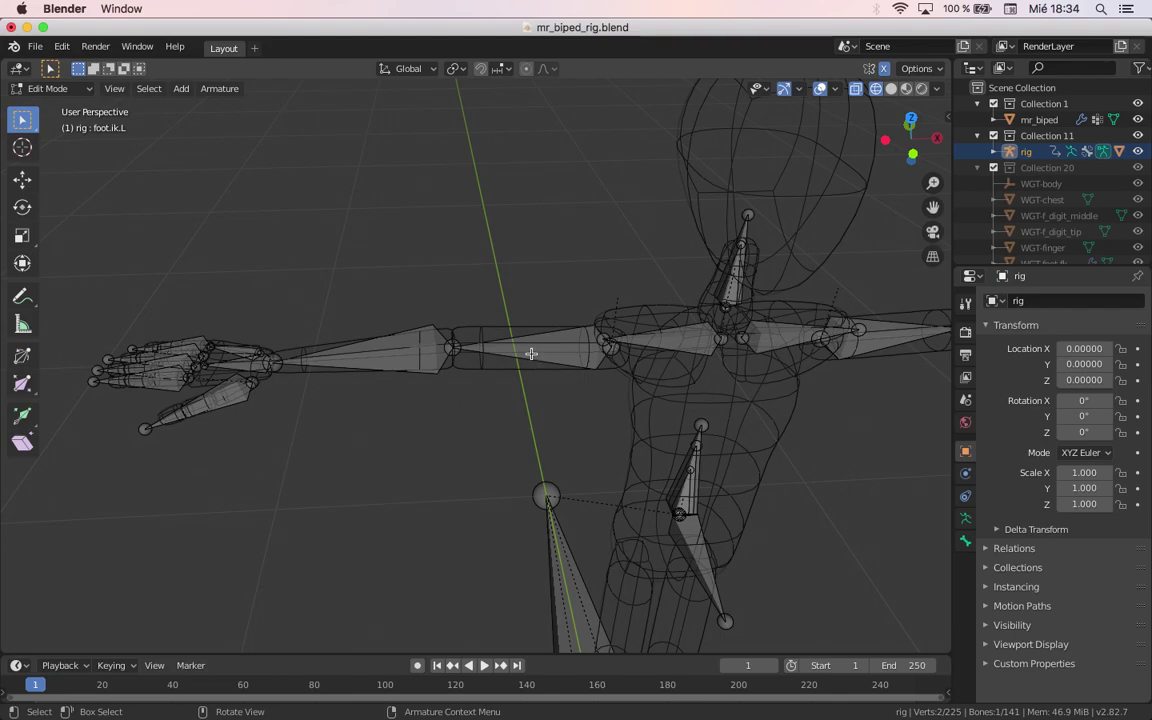
{"action": "key", "text": "l"}
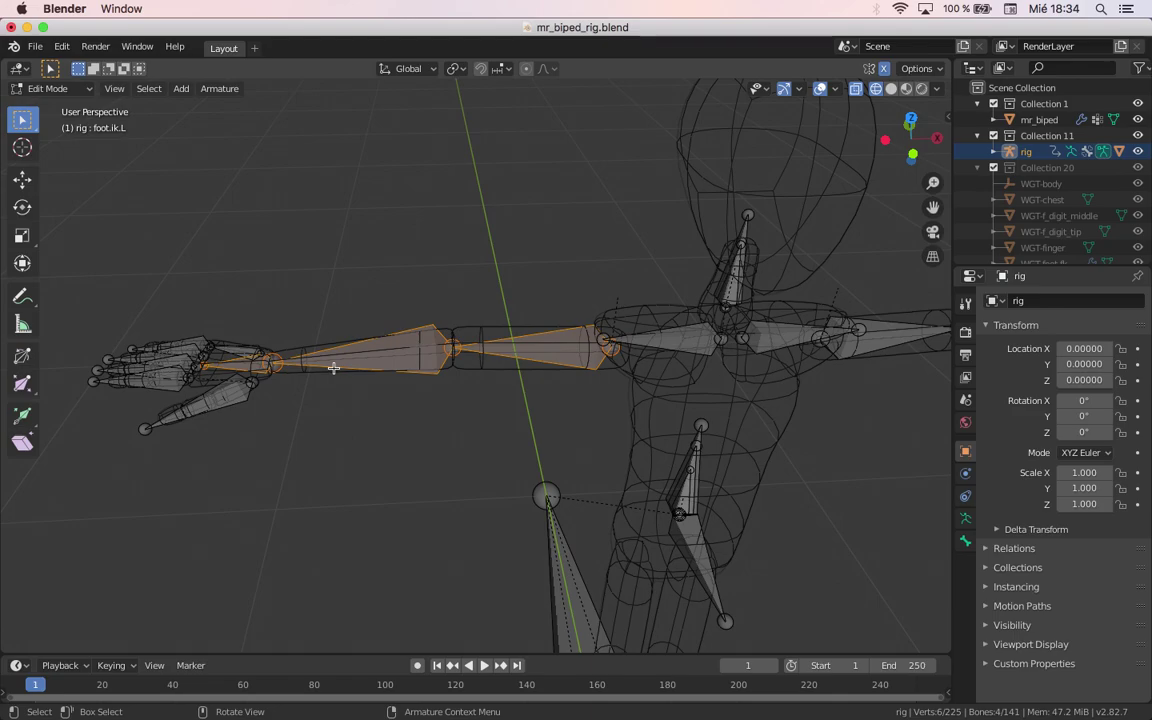
{"action": "middle_click_drag", "start_coordinate": [402, 333], "coordinate": [545, 405]}
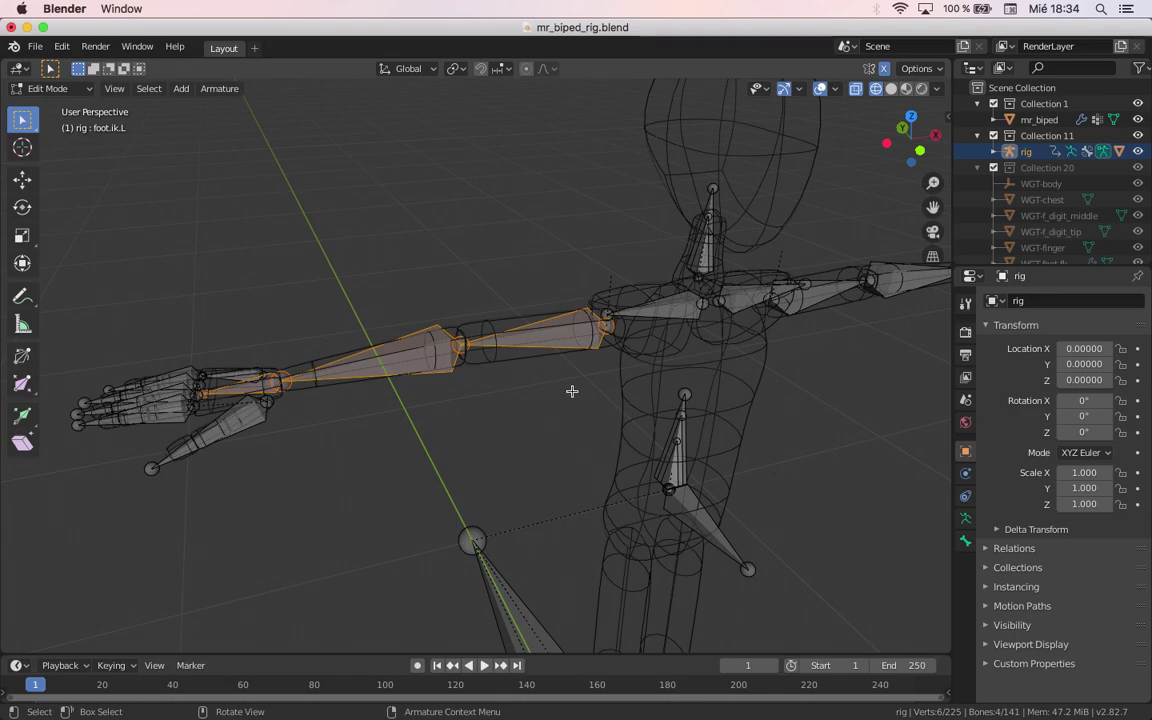
Step: View the rig in Pose Mode with solid shading, and return to Edit Mode with wireframe shading
{"action": "key", "text": "ctrl+Tab"}
{"action": "key", "text": "z"}
{"action": "left_click", "coordinate": [617, 319]}
{"action": "scroll", "coordinate": [545, 392], "scroll_direction": "down", "scroll_amount": 4}
{"action": "mouse_move", "coordinate": [545, 396]}
{"action": "middle_mouse_down"}
{"action": "mouse_move", "coordinate": [479, 408]}
{"action": "mouse_move", "coordinate": [527, 398]}
{"action": "mouse_move", "coordinate": [478, 419]}
{"action": "middle_mouse_up"}
{"action": "scroll", "coordinate": [478, 419], "scroll_direction": "up", "scroll_amount": 4}
{"action": "key", "text": "Tab"}
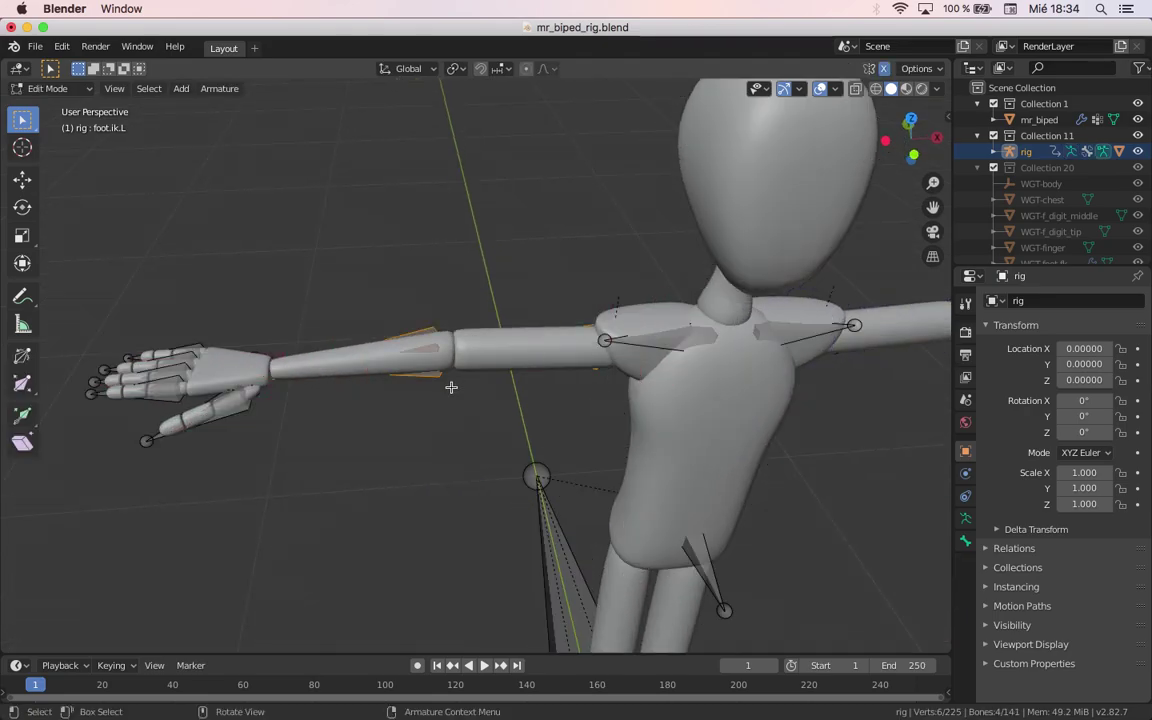
{"action": "key", "text": "z"}
{"action": "left_click", "coordinate": [95, 377]}
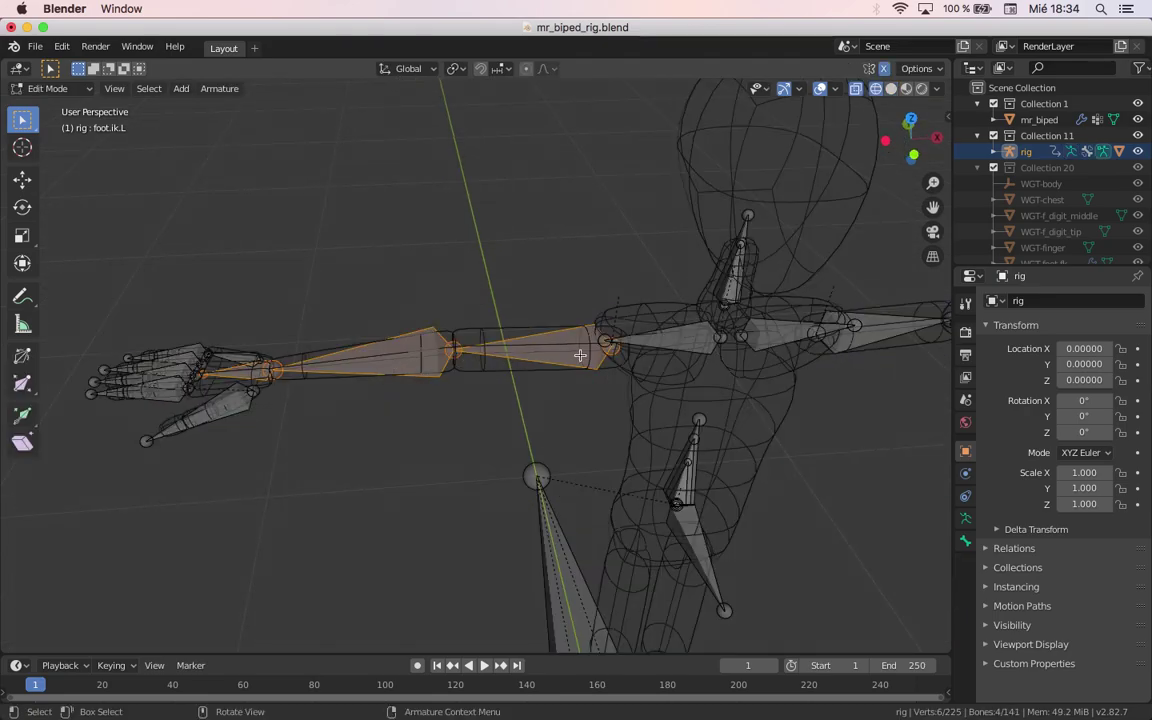
Step: Select only the hand.fk.R bone and switch the rig back to Pose Mode
{"action": "left_click", "coordinate": [250, 370]}
{"action": "middle_click_drag", "start_coordinate": [501, 429], "coordinate": [364, 368]}
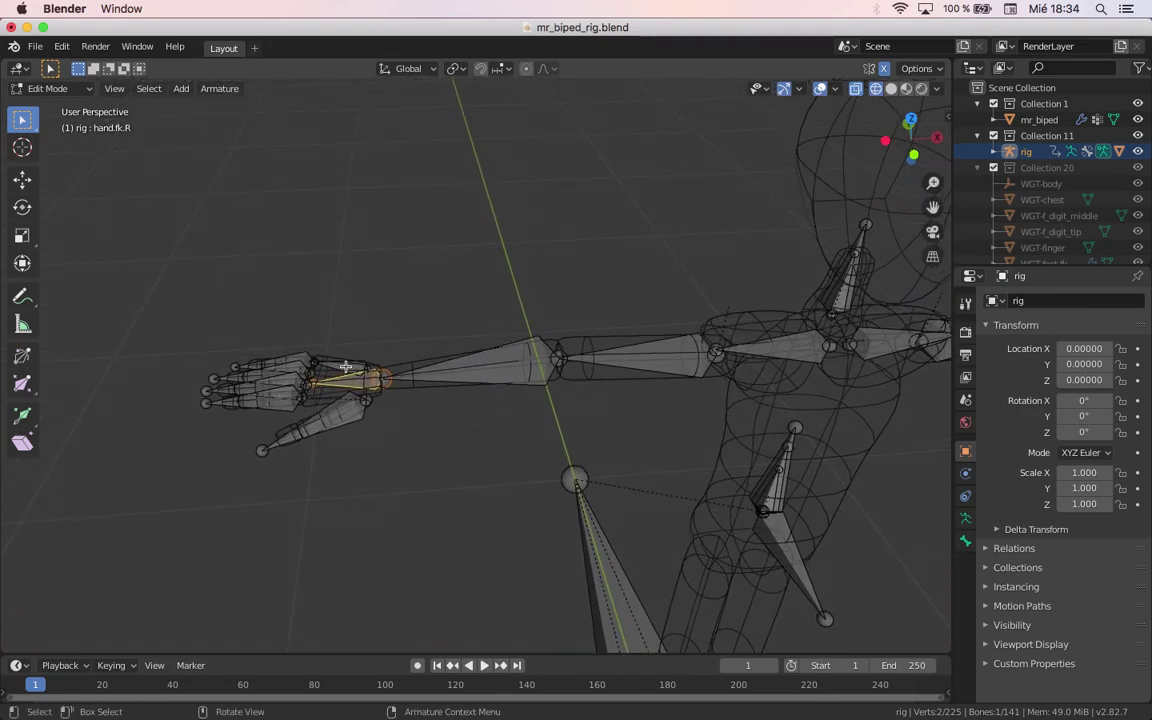
{"action": "key", "text": "ctrl+Tab"}
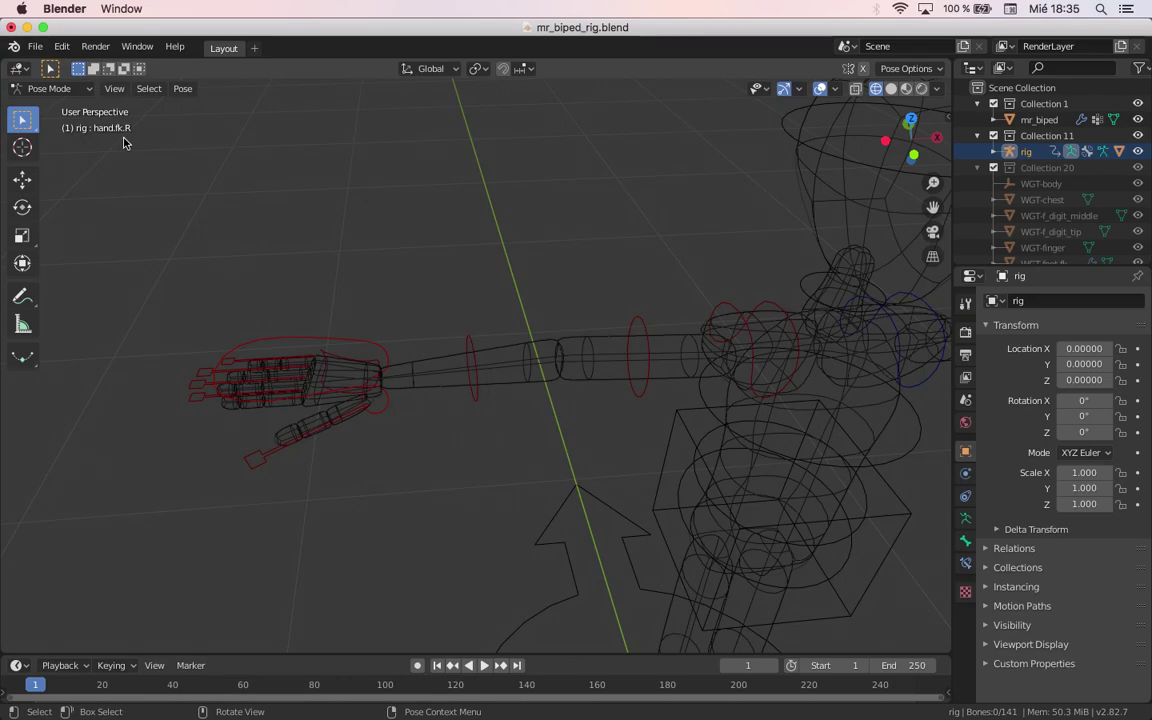
Step: Select the right foot control foot.ik.R to check its bone name
{"action": "middle_click_drag", "start_coordinate": [542, 391], "coordinate": [607, 581]}
{"action": "left_click", "coordinate": [572, 585]}
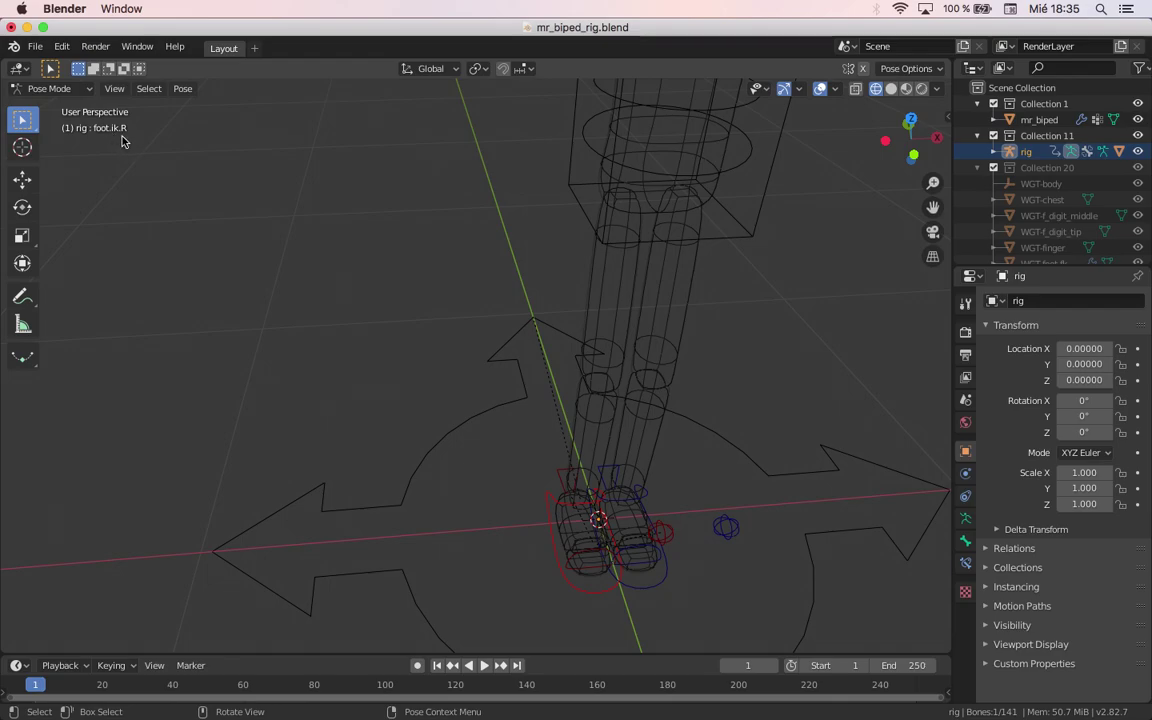
{"action": "scroll", "coordinate": [305, 400], "scroll_direction": "down", "scroll_amount": 2}
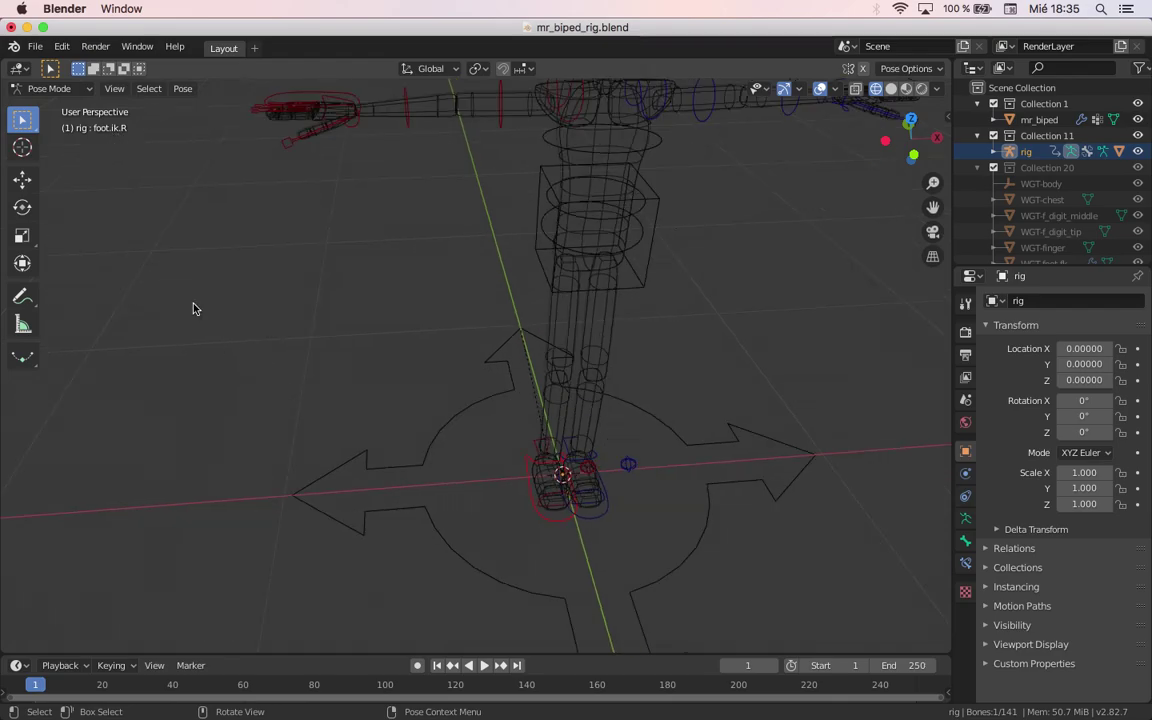
{"action": "middle_click_drag", "start_coordinate": [291, 296], "coordinate": [303, 338], "text": "shift"}
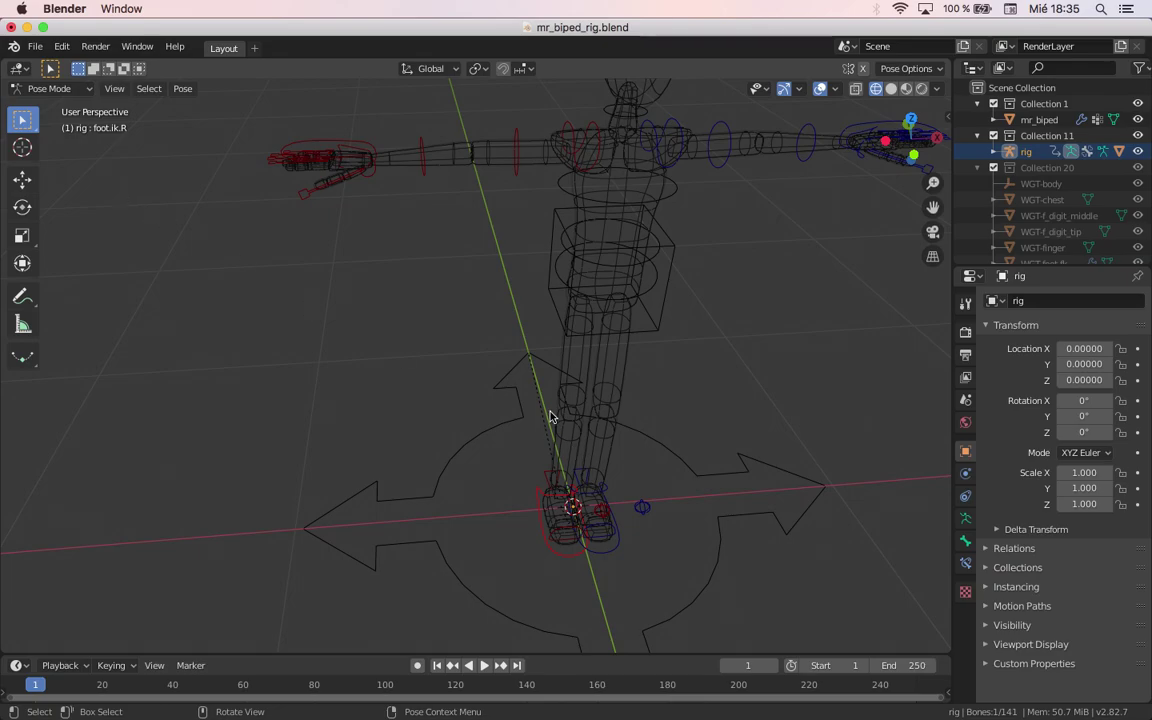
{"action": "middle_click_drag", "start_coordinate": [551, 416], "coordinate": [550, 471], "text": "shift"}
Step: Add an Inverse Kinematics bone constraint to the right hand control hand.fk.R
{"action": "left_click", "coordinate": [372, 237]}
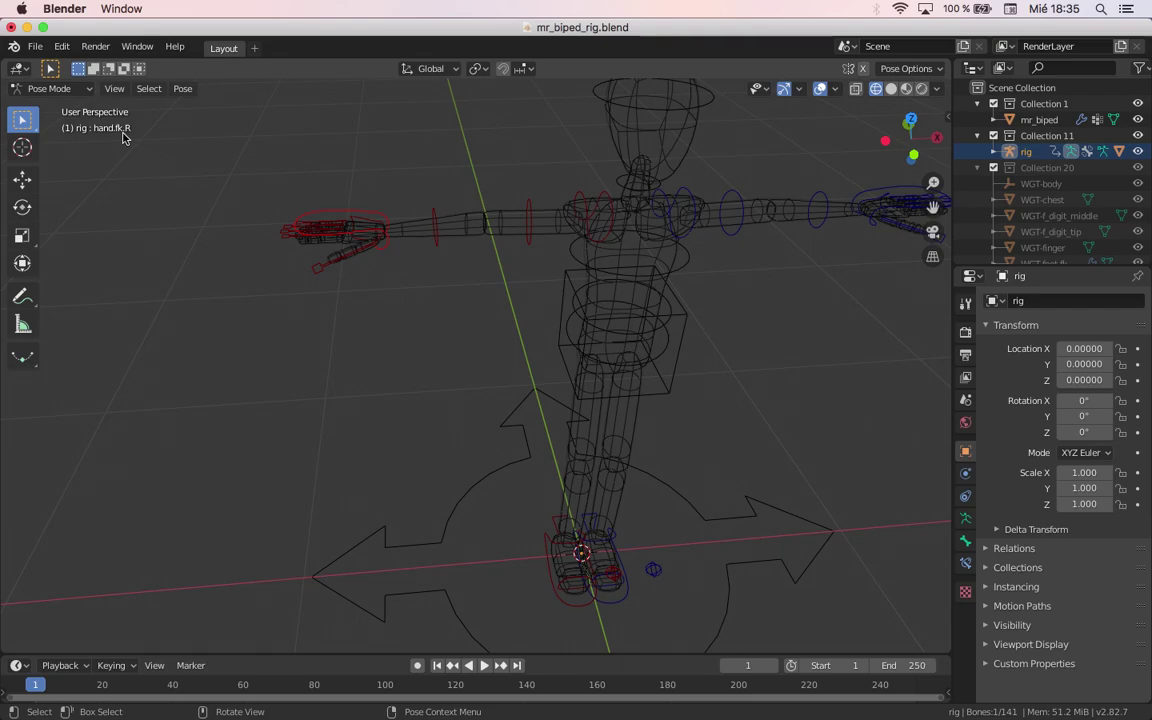
{"action": "left_click", "coordinate": [965, 565]}
{"action": "left_click", "coordinate": [1021, 300]}
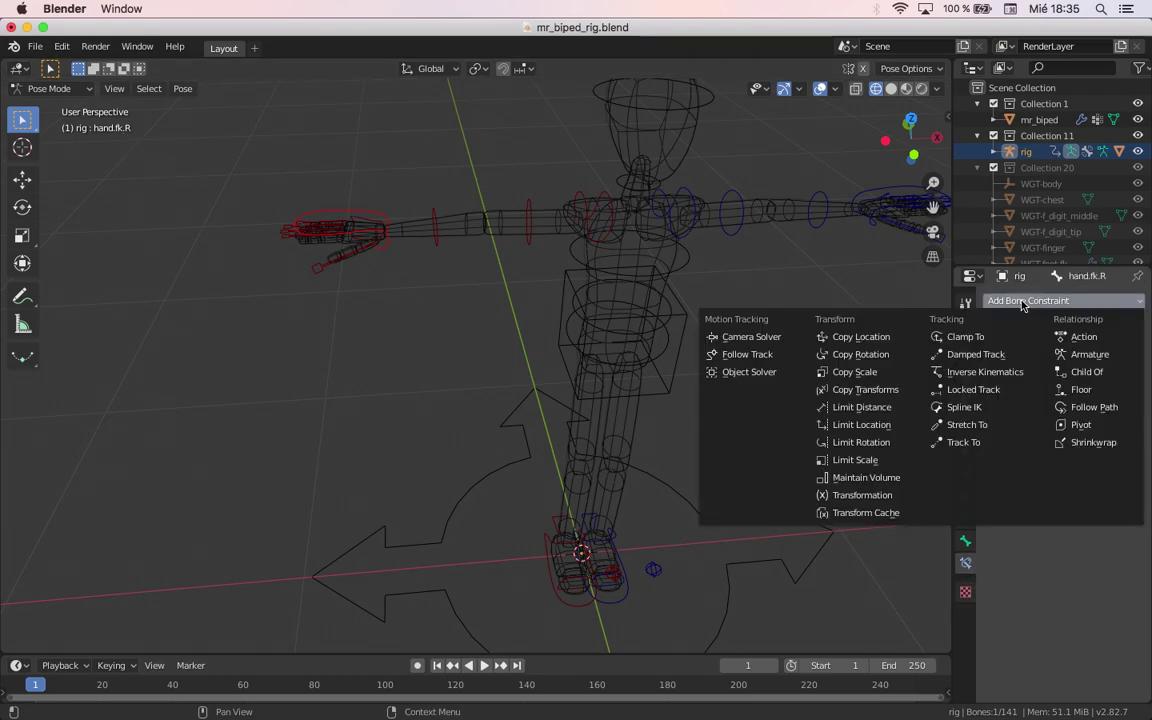
{"action": "left_click", "coordinate": [983, 376]}
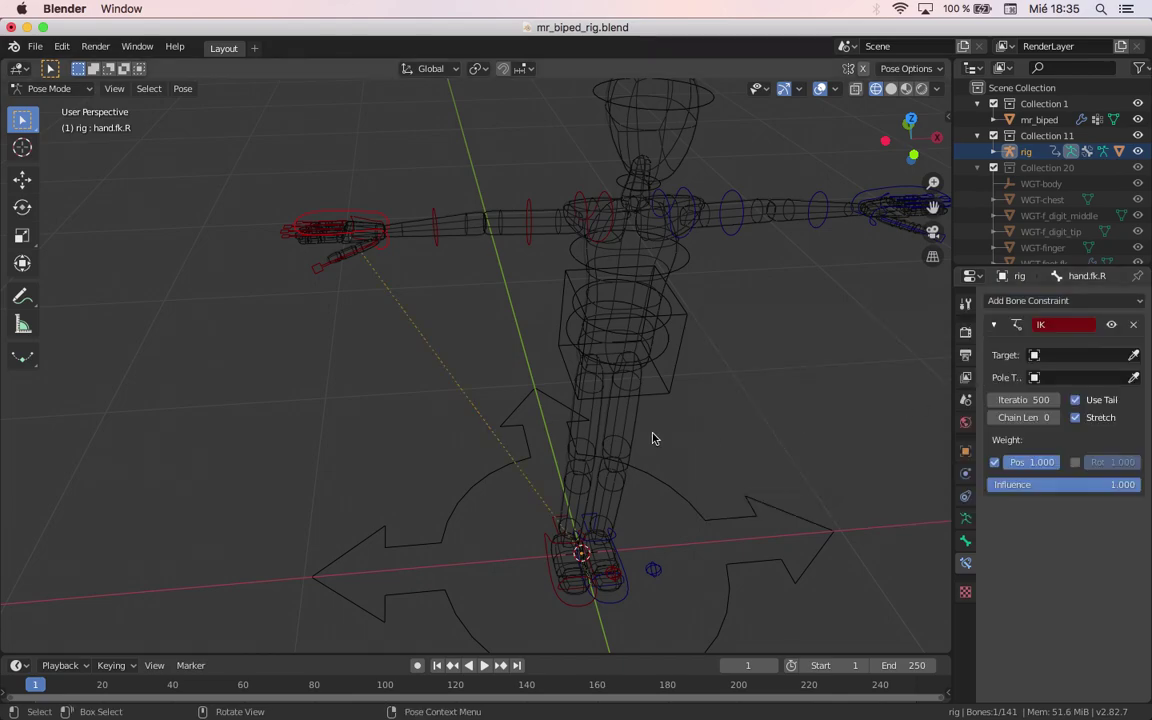
Step: Try to pose the right arm by moving the hand control, and undo the added Inverse Kinematics constraint
{"action": "middle_click_drag", "start_coordinate": [653, 437], "coordinate": [512, 382]}
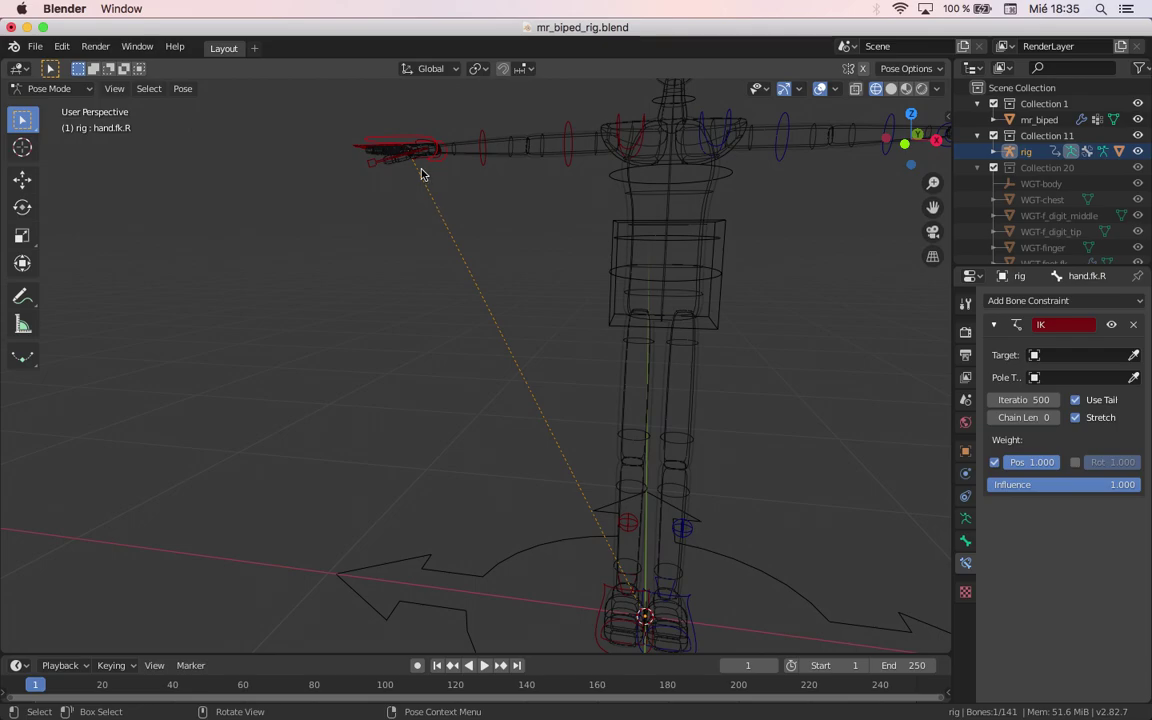
{"action": "middle_click_drag", "start_coordinate": [600, 567], "coordinate": [648, 588]}
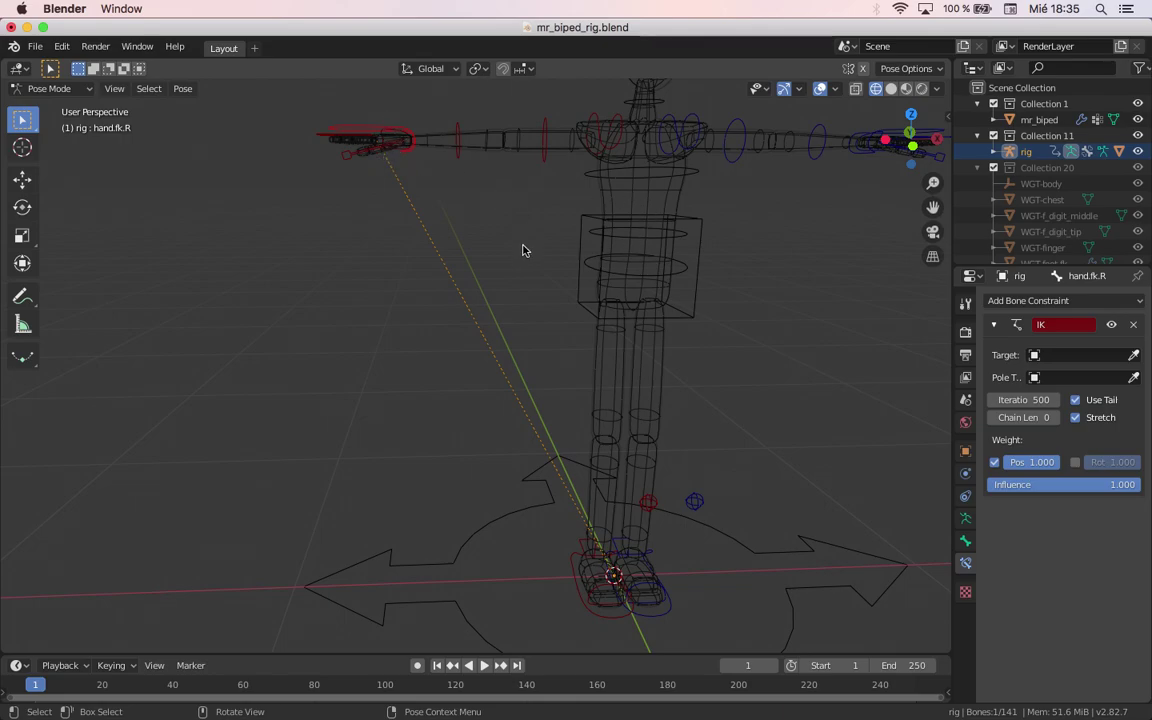
{"action": "scroll", "coordinate": [521, 231], "scroll_direction": "down", "scroll_amount": 5}
{"action": "key", "text": "g"}
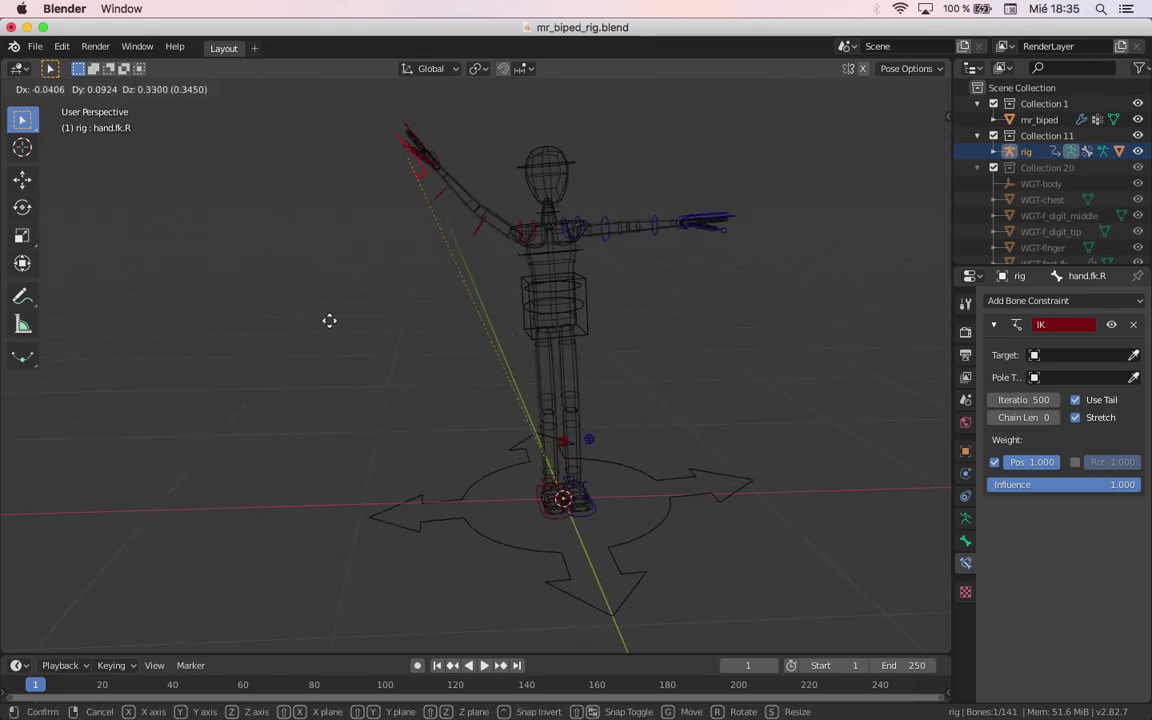
{"action": "right_click", "coordinate": [530, 377]}
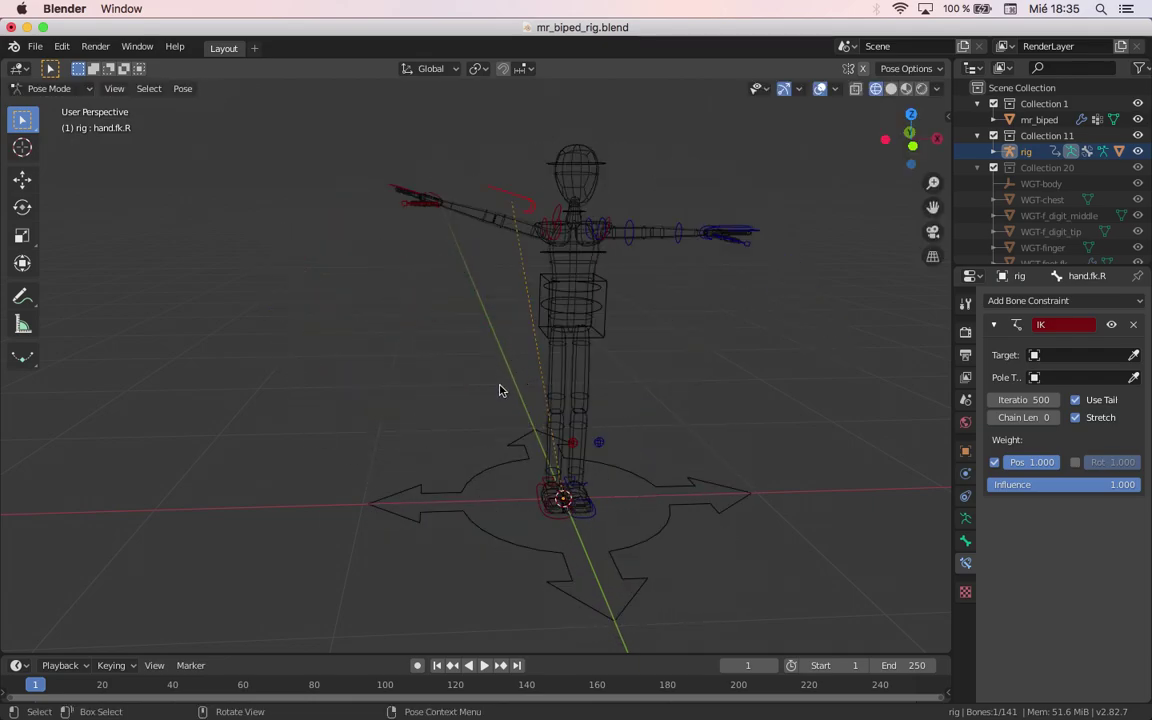
{"action": "key", "text": "ctrl+z"}
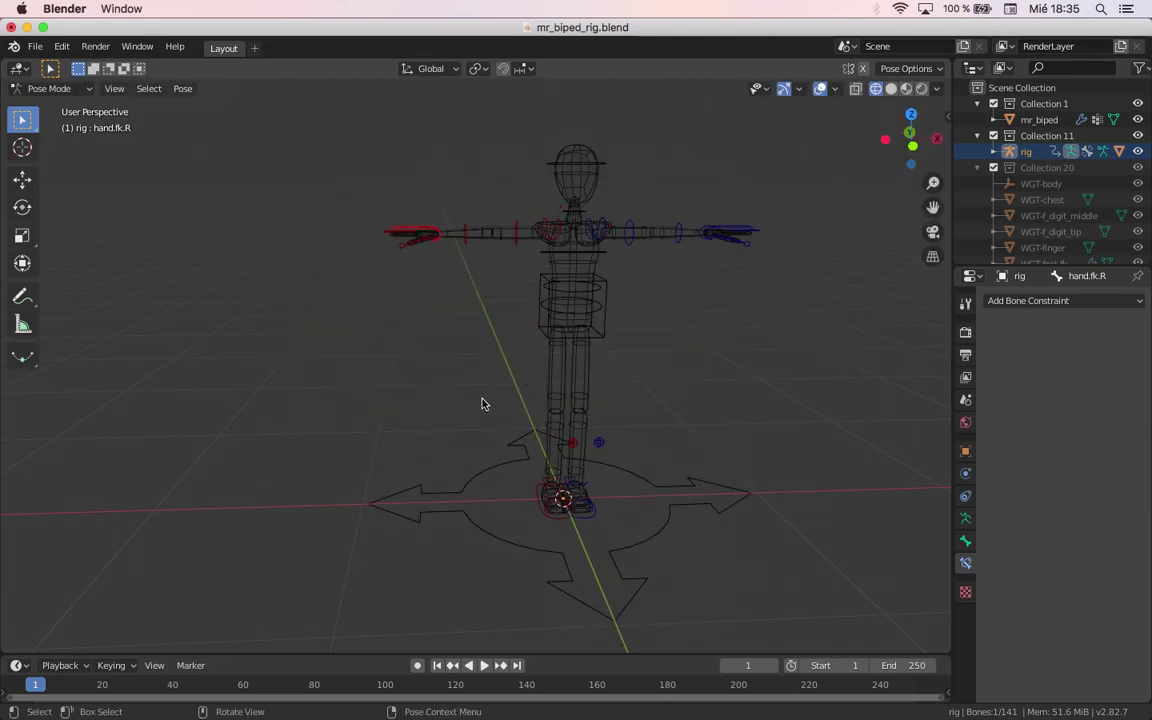
{"action": "scroll", "coordinate": [494, 403], "scroll_direction": "up", "scroll_amount": 3}
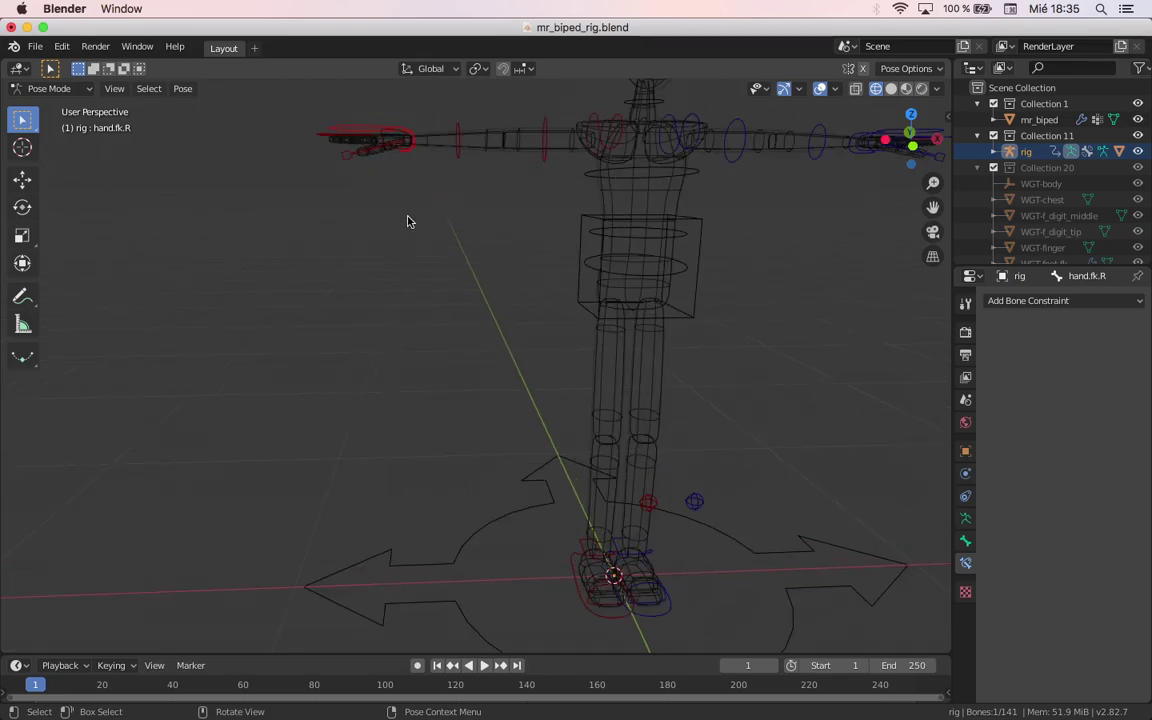
Step: Add an Inverse Kinematics bone constraint to hand.fk.R again and widen the properties area to read its settings
{"action": "left_click", "coordinate": [396, 131]}
{"action": "left_click", "coordinate": [385, 123]}
{"action": "left_click", "coordinate": [1036, 303]}
{"action": "left_click", "coordinate": [985, 374]}
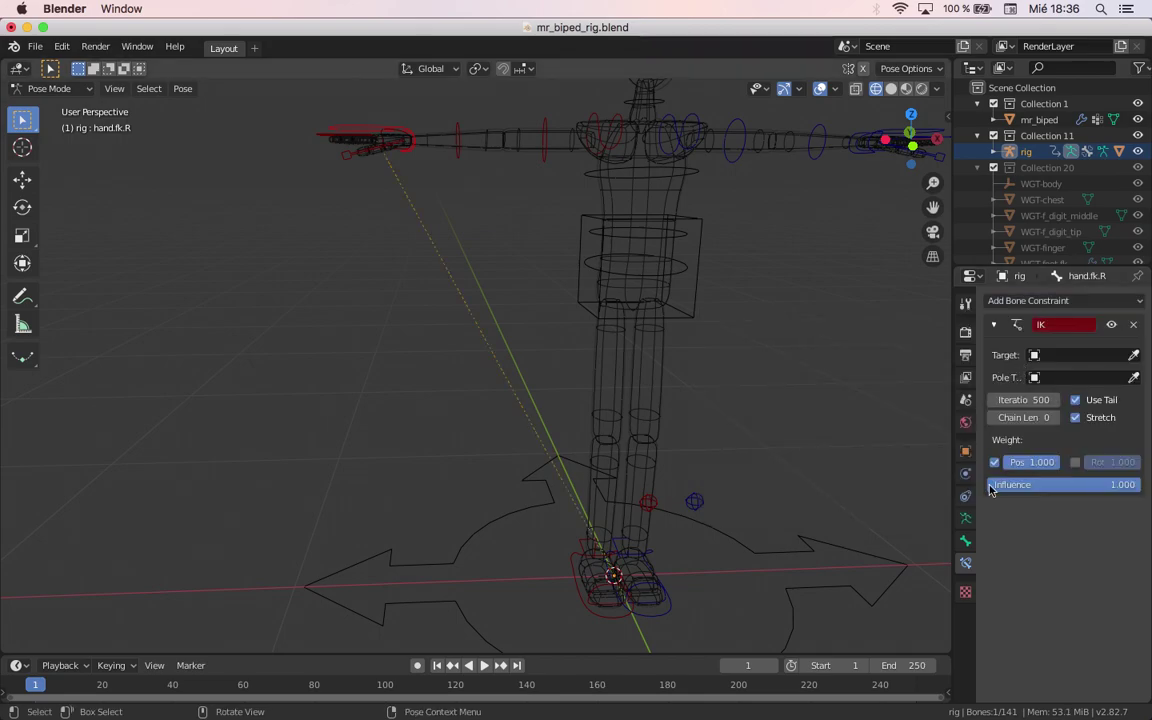
{"action": "middle_click_drag", "start_coordinate": [733, 372], "coordinate": [555, 301]}
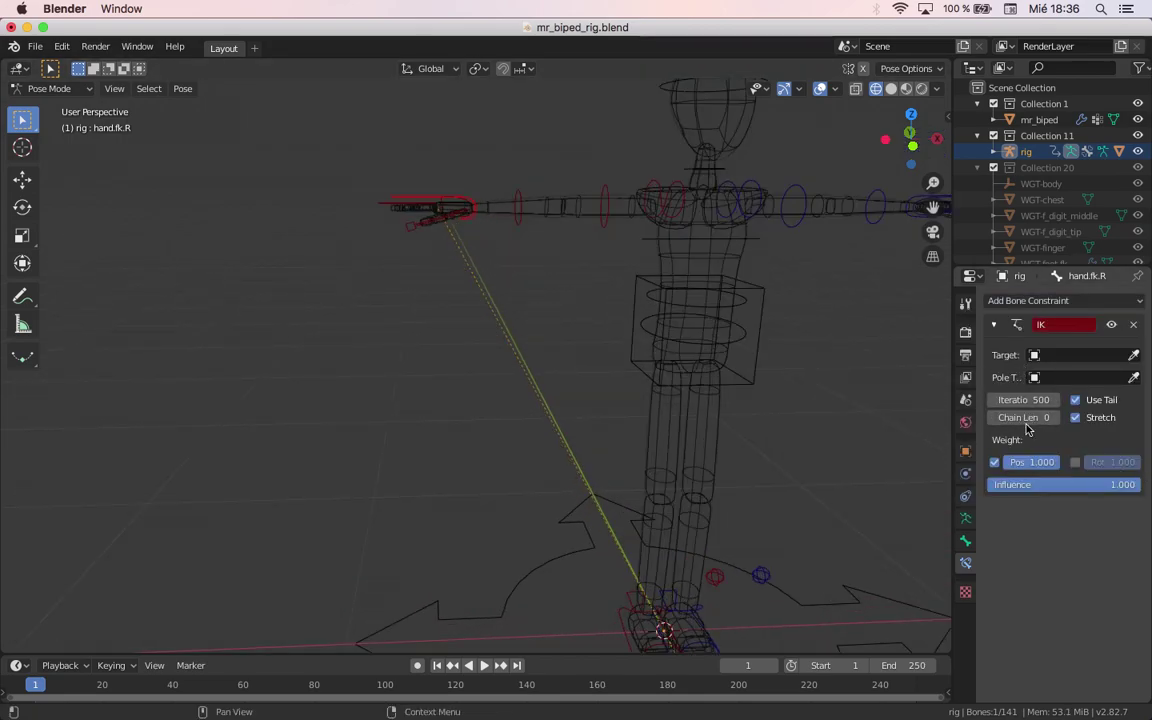
{"action": "left_click_drag", "start_coordinate": [953, 408], "coordinate": [790, 410]}
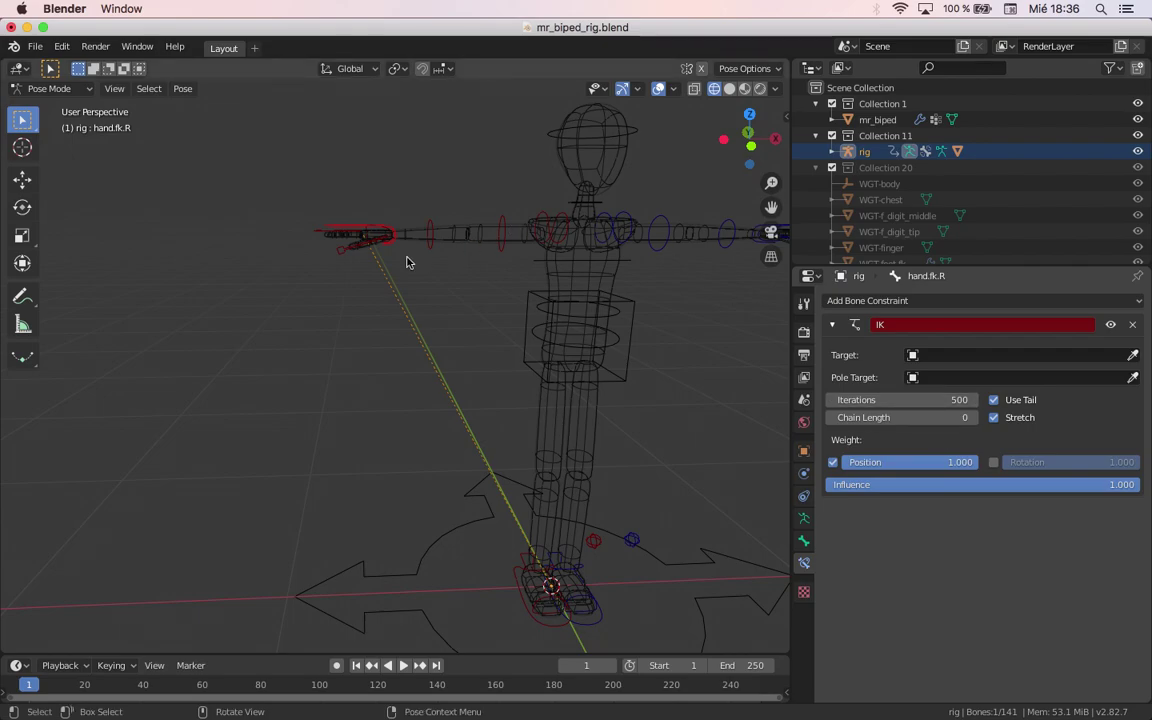
Step: Switch the rig to Edit Mode and inspect the parent relation of the right upper arm bone upper_arm.fk.R
{"action": "key", "text": "Tab"}
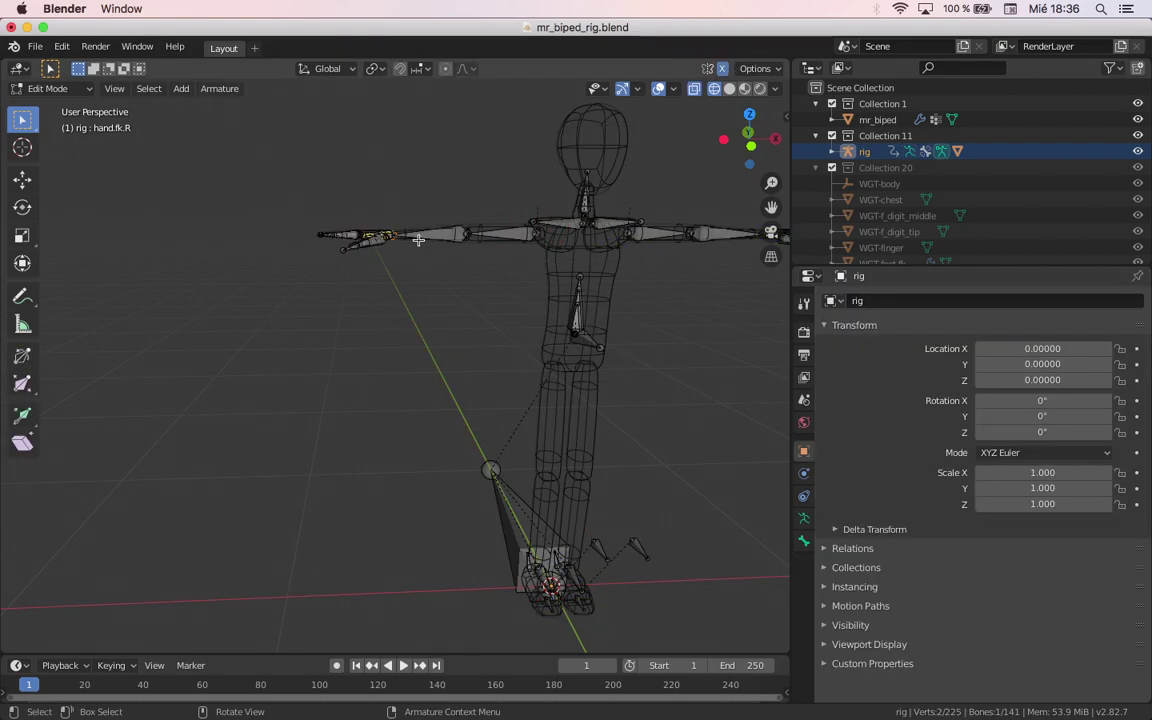
{"action": "middle_click_drag", "start_coordinate": [470, 213], "coordinate": [501, 329]}
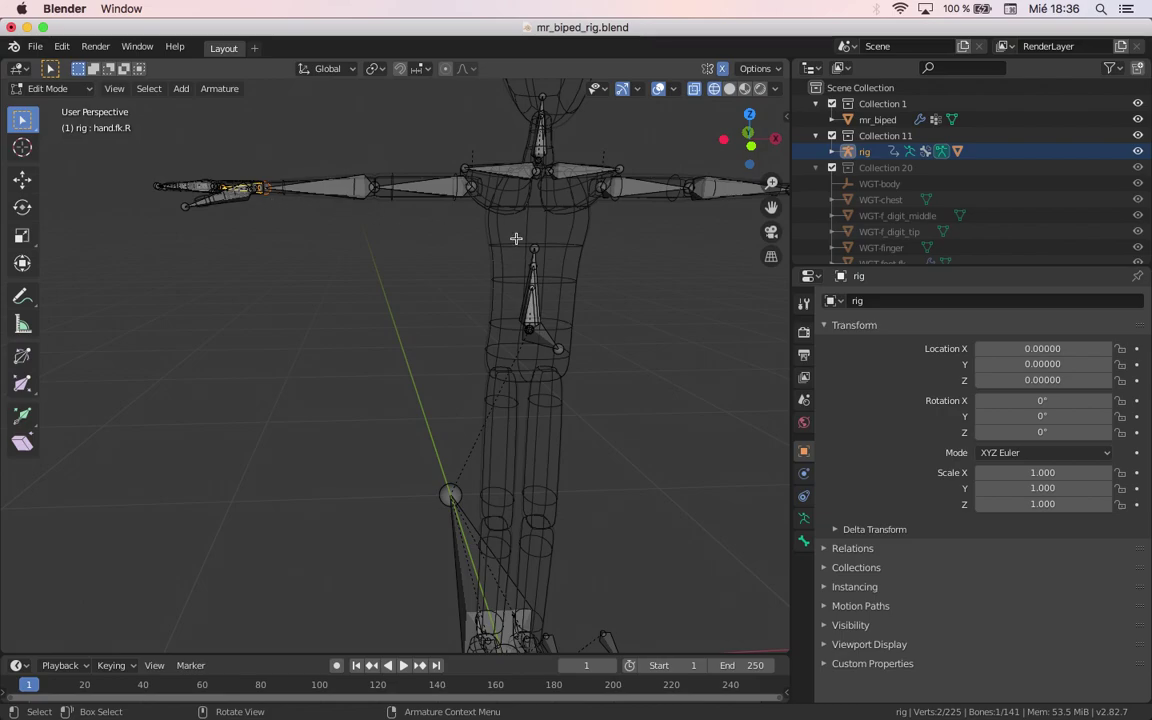
{"action": "scroll", "coordinate": [490, 230], "scroll_direction": "up", "scroll_amount": 3}
{"action": "scroll", "coordinate": [470, 195], "scroll_direction": "up", "scroll_amount": 3}
{"action": "scroll", "coordinate": [501, 303], "scroll_direction": "up", "scroll_amount": 4, "text": "shift"}
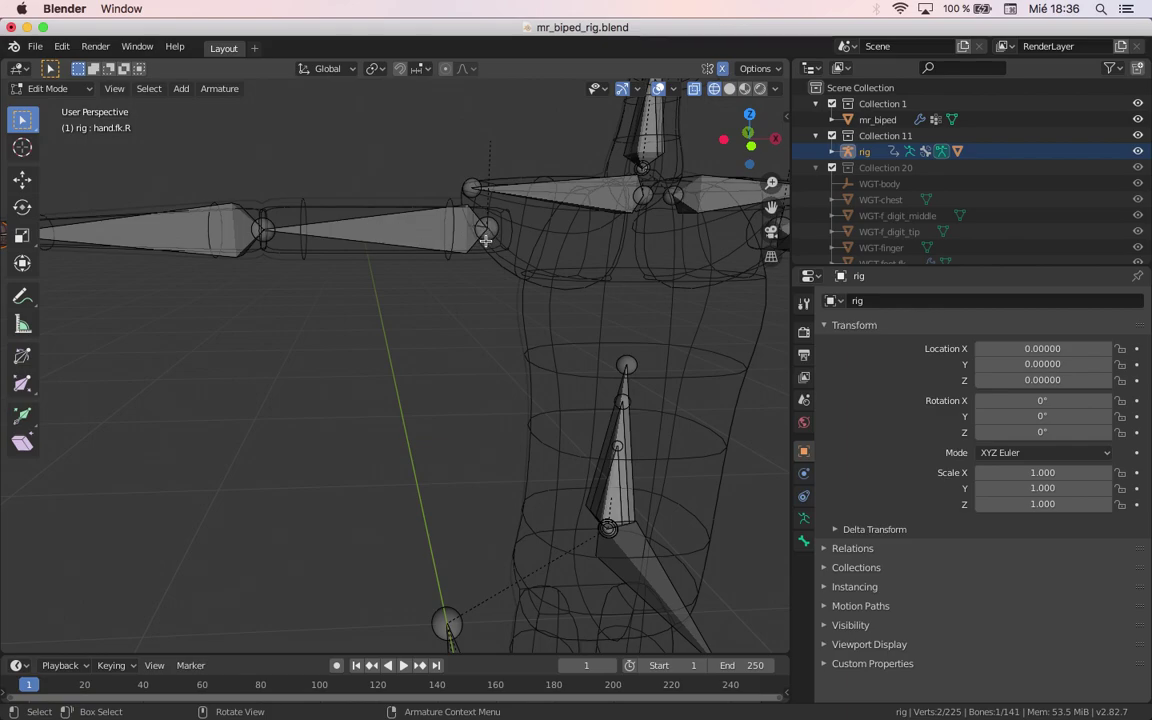
{"action": "scroll", "coordinate": [485, 240], "scroll_direction": "down", "scroll_amount": 2}
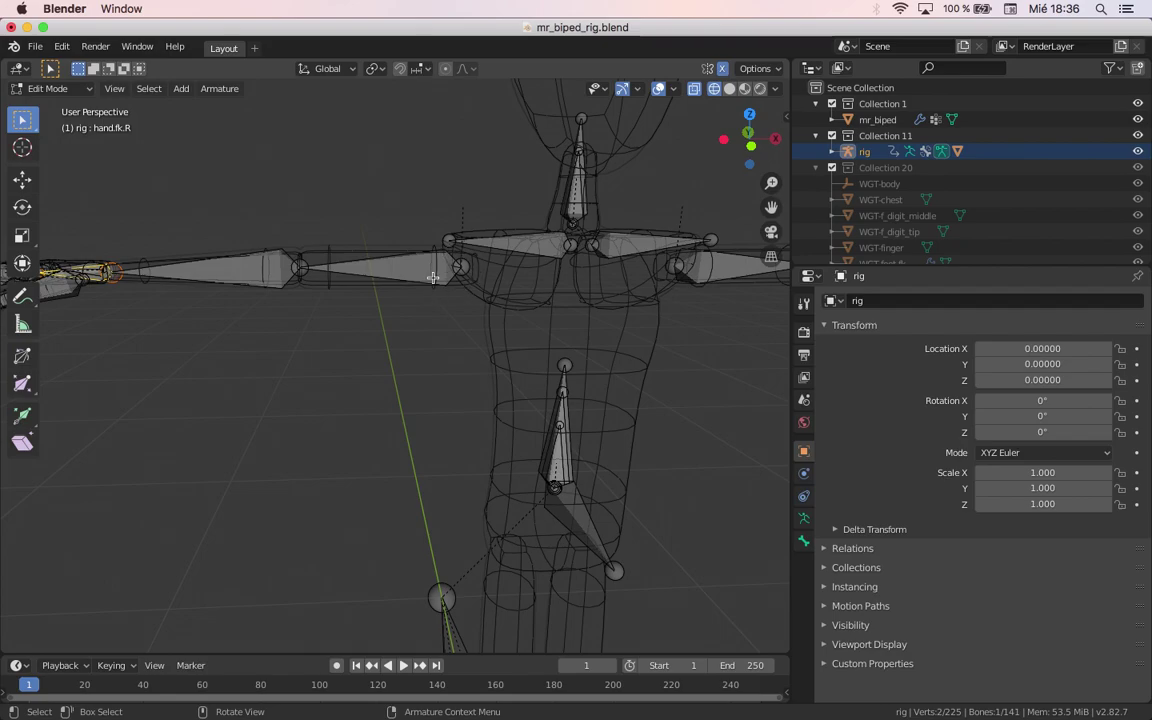
{"action": "left_click", "coordinate": [386, 262]}
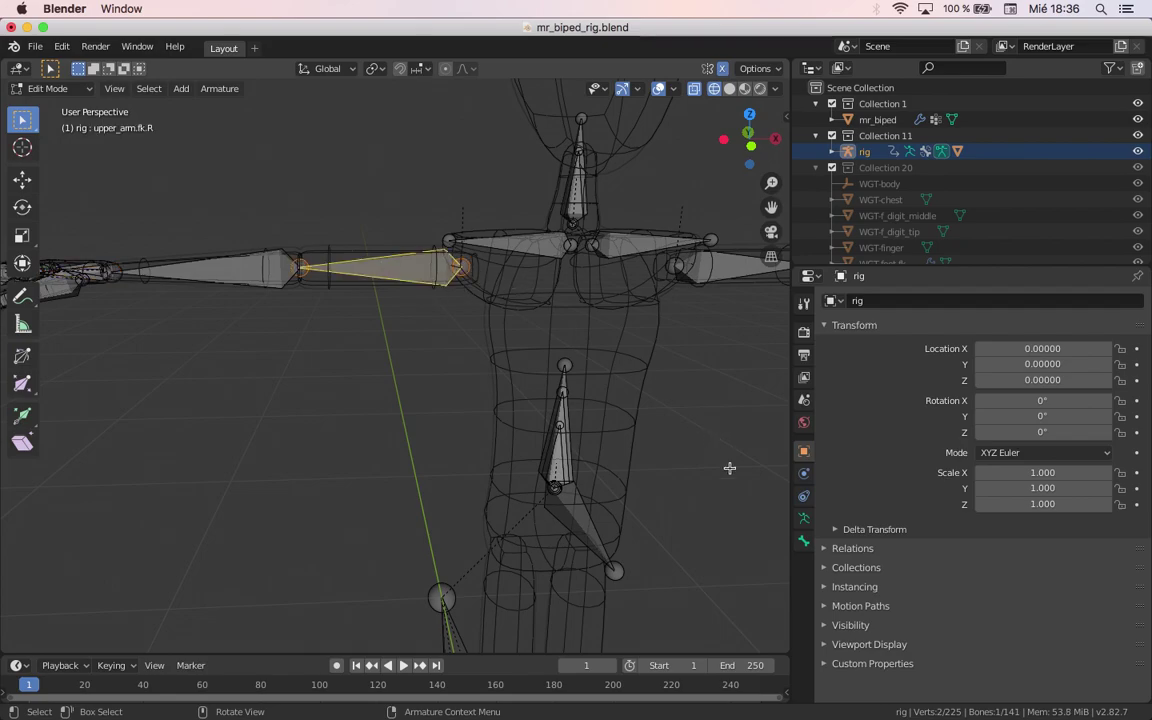
{"action": "left_click", "coordinate": [803, 542]}
{"action": "left_click", "coordinate": [870, 515]}
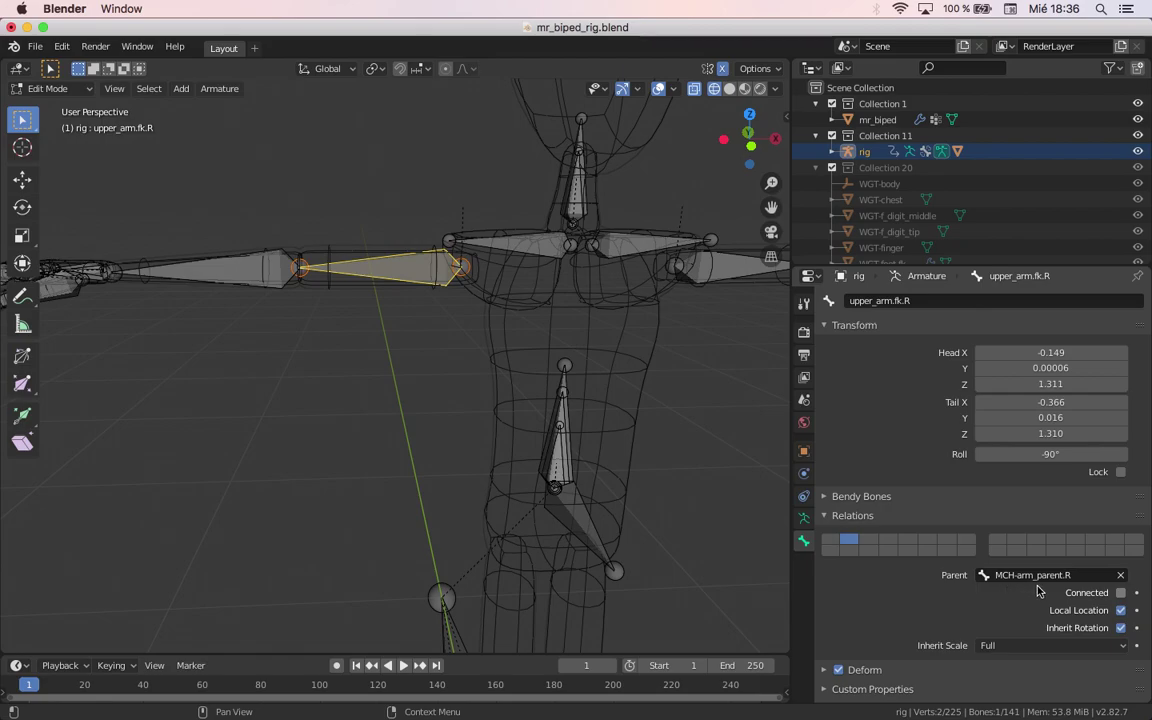
Step: Expand the rig's armature hierarchy down to the root's children and select MCH-arm_parent.R to check its parent
{"action": "left_click", "coordinate": [832, 151]}
{"action": "left_click", "coordinate": [848, 184]}
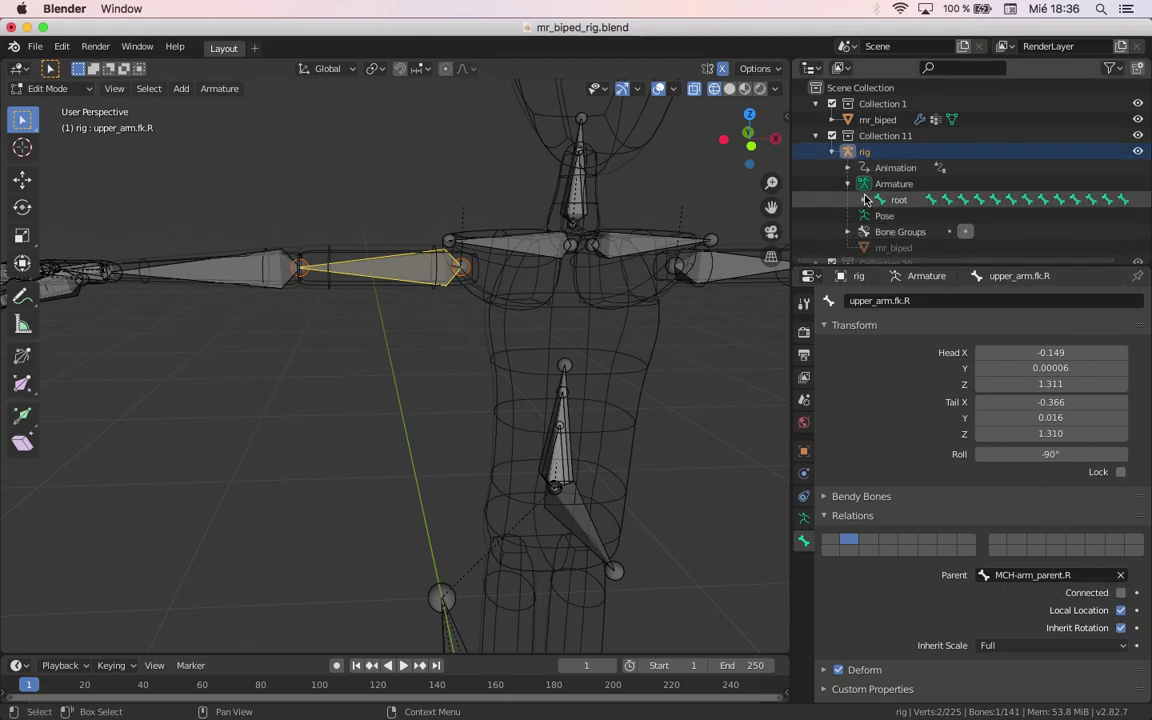
{"action": "left_click", "coordinate": [864, 200]}
{"action": "scroll", "coordinate": [904, 231], "scroll_direction": "down", "scroll_amount": 3}
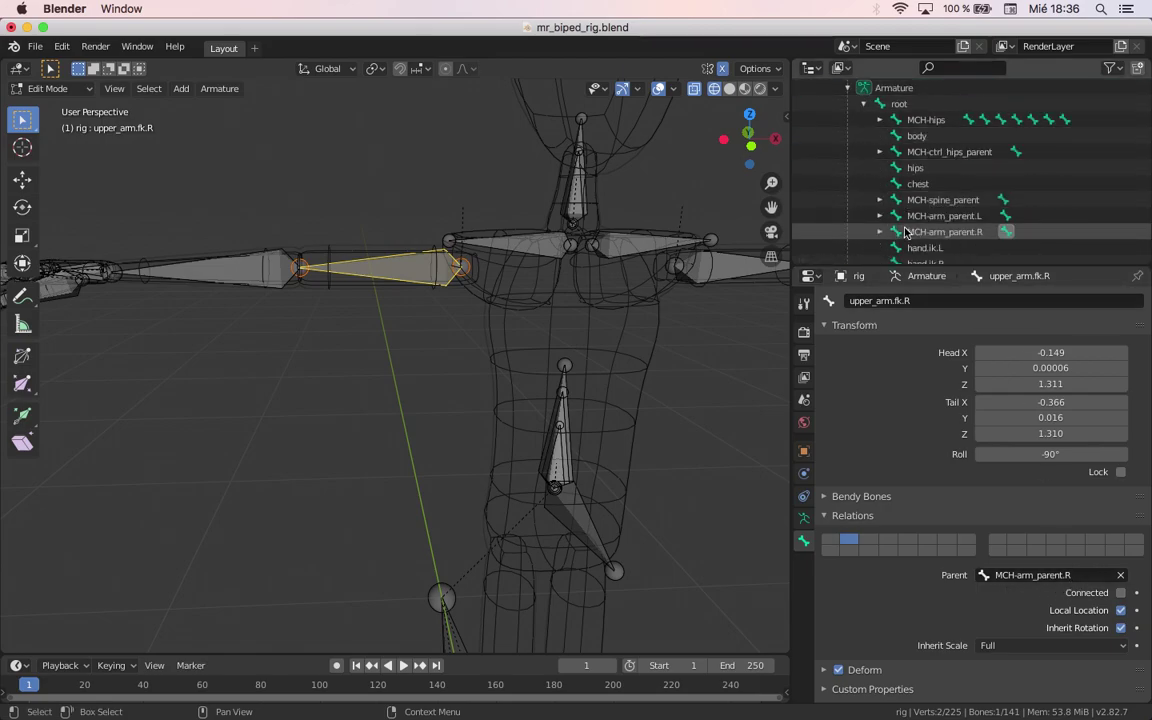
{"action": "left_click", "coordinate": [972, 235]}
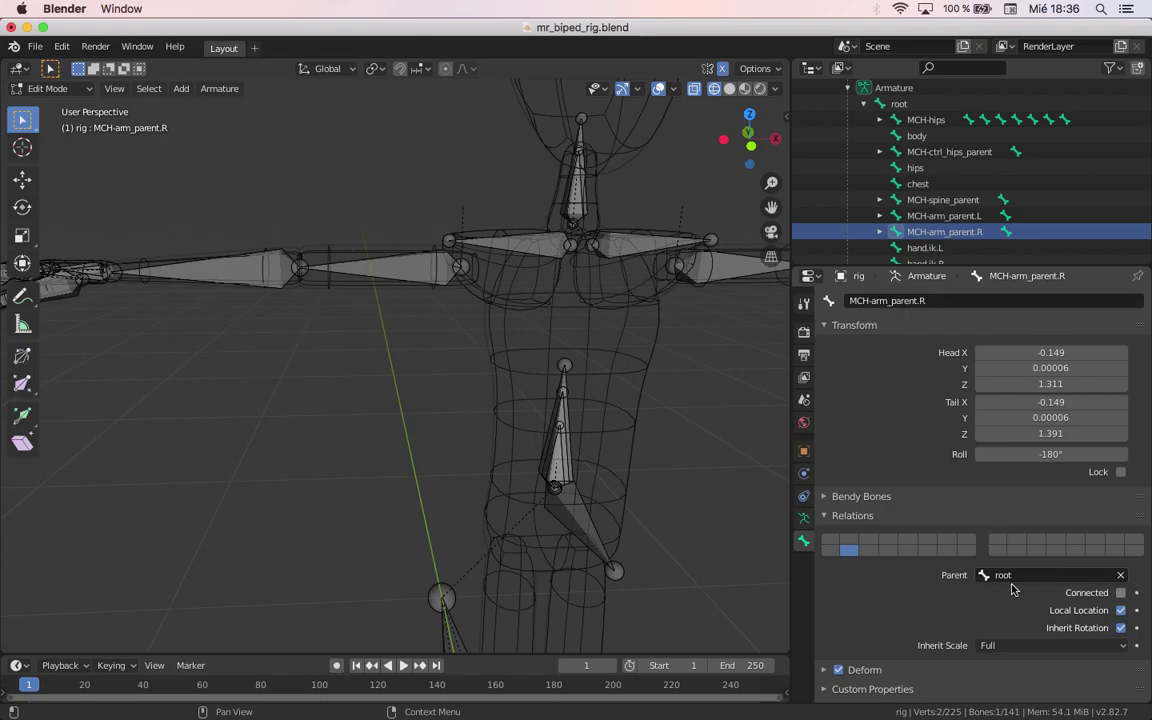
Step: Select the root bone at the character's feet to check its relations
{"action": "scroll", "coordinate": [430, 505], "scroll_direction": "down", "scroll_amount": 3}
{"action": "middle_click_drag", "start_coordinate": [394, 522], "coordinate": [358, 414]}
{"action": "left_click", "coordinate": [358, 414]}
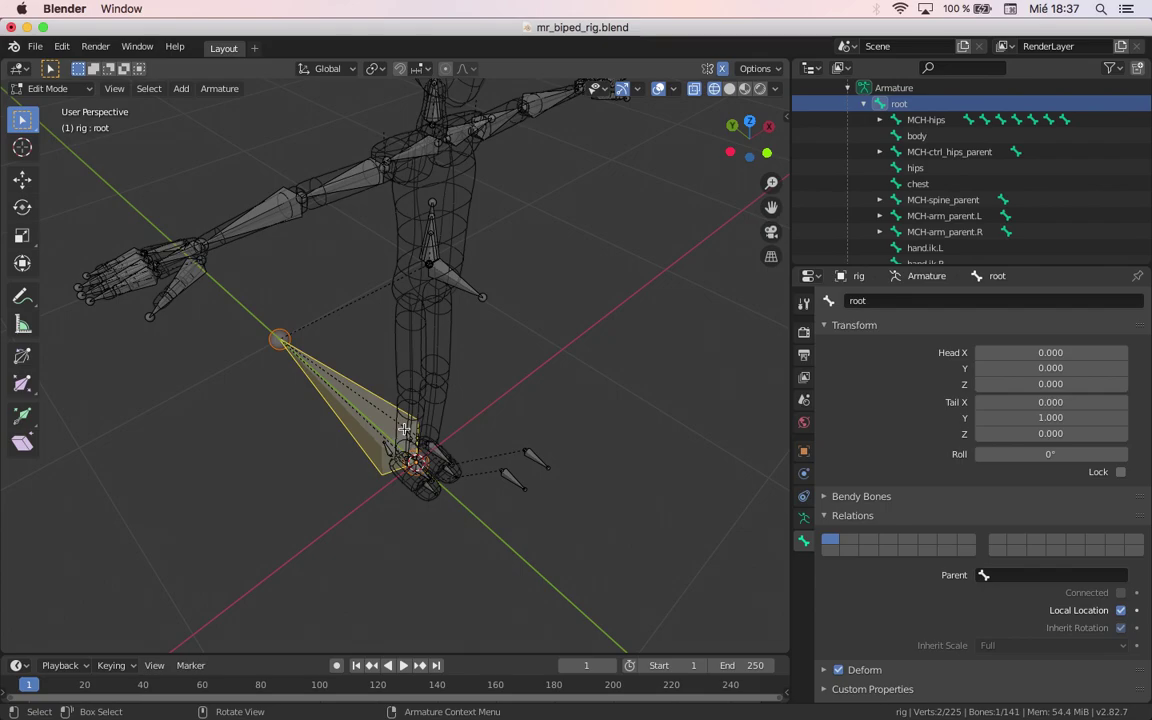
Step: Return the rig to Pose Mode, select hand.fk.R and show its bone constraint settings
{"action": "key", "text": "ctrl+Tab"}
{"action": "left_click", "coordinate": [141, 211]}
{"action": "middle_click_drag", "start_coordinate": [357, 379], "coordinate": [399, 504]}
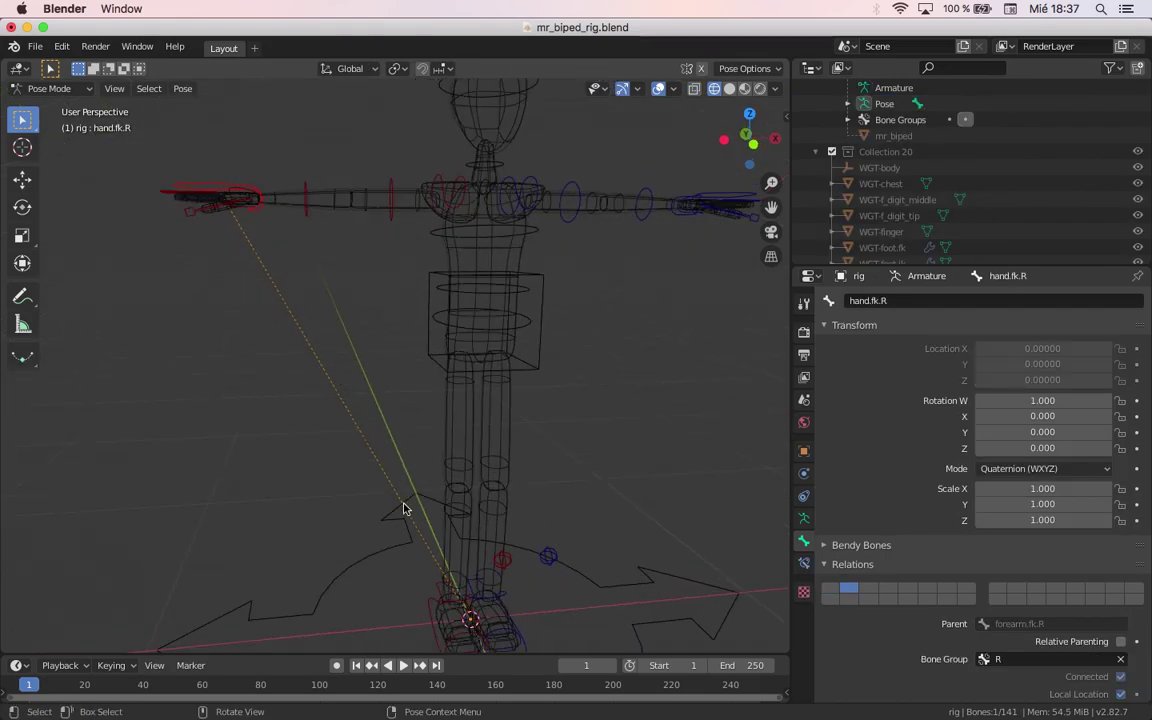
{"action": "left_click", "coordinate": [806, 521]}
{"action": "left_click", "coordinate": [804, 562]}
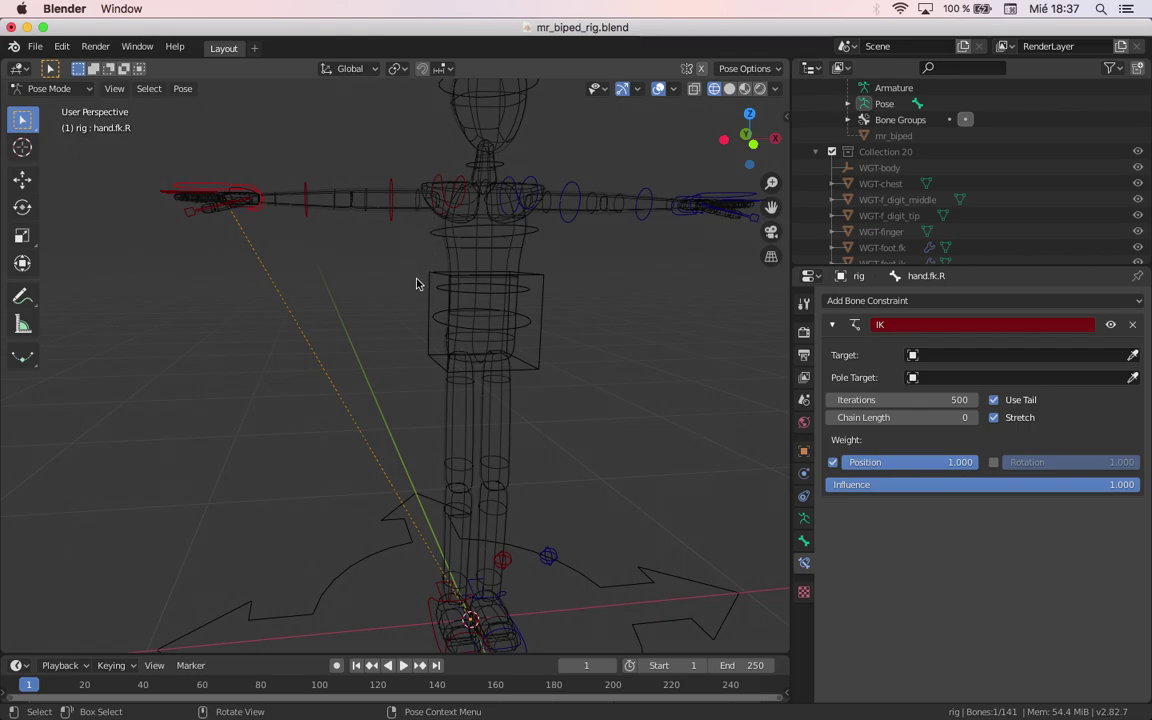
Step: Set the right hand's IK chain length to 1 and test it by rotating the hand
{"action": "left_click", "coordinate": [973, 418]}
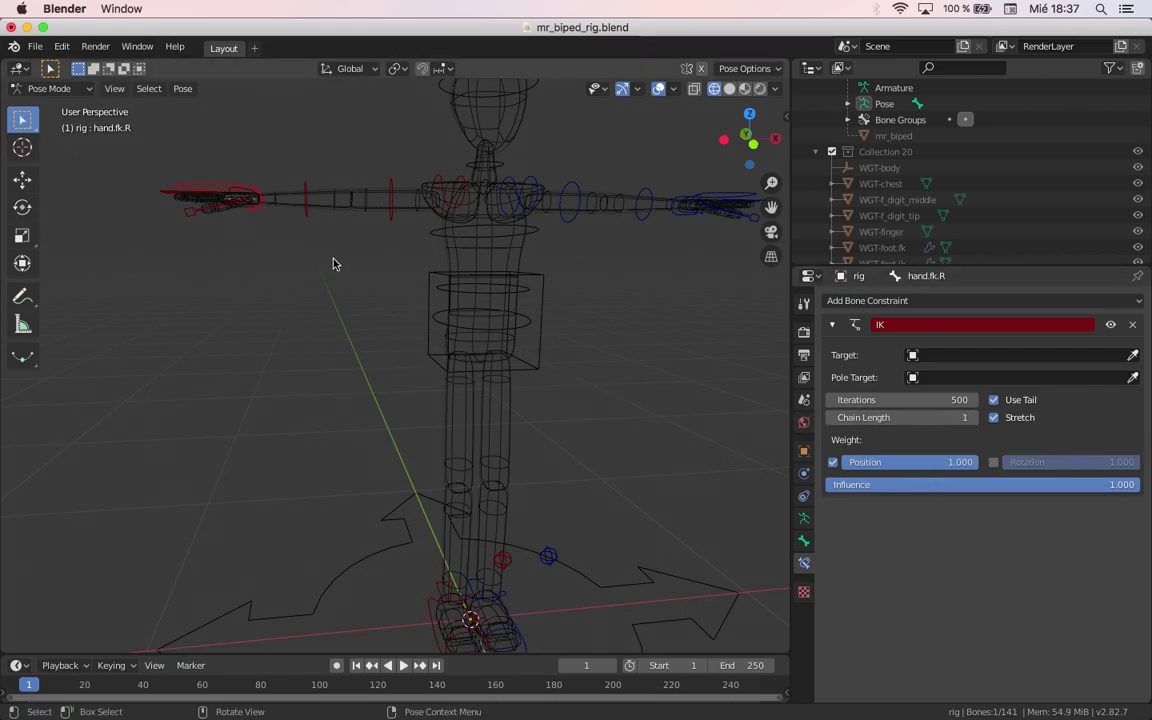
{"action": "middle_click_drag", "start_coordinate": [169, 251], "coordinate": [394, 400], "text": "shift"}
{"action": "scroll", "coordinate": [396, 404], "scroll_direction": "up", "scroll_amount": 3}
{"action": "middle_click_drag", "start_coordinate": [446, 370], "coordinate": [298, 386], "text": "shift"}
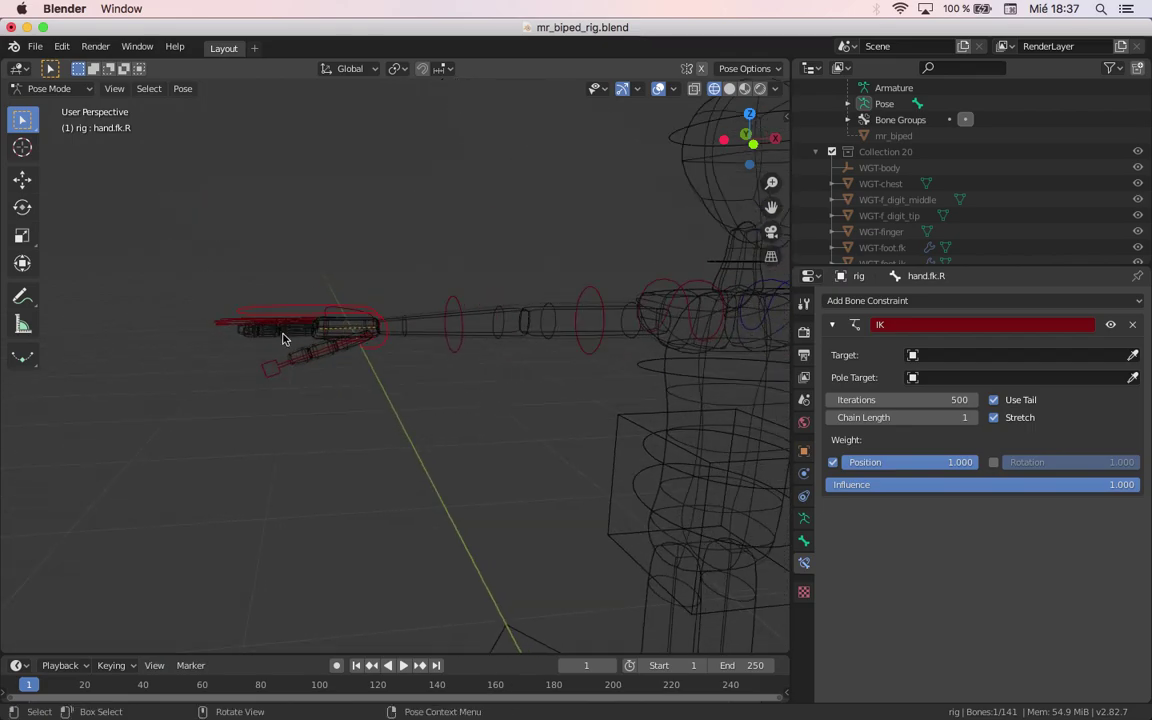
{"action": "key", "text": "r"}
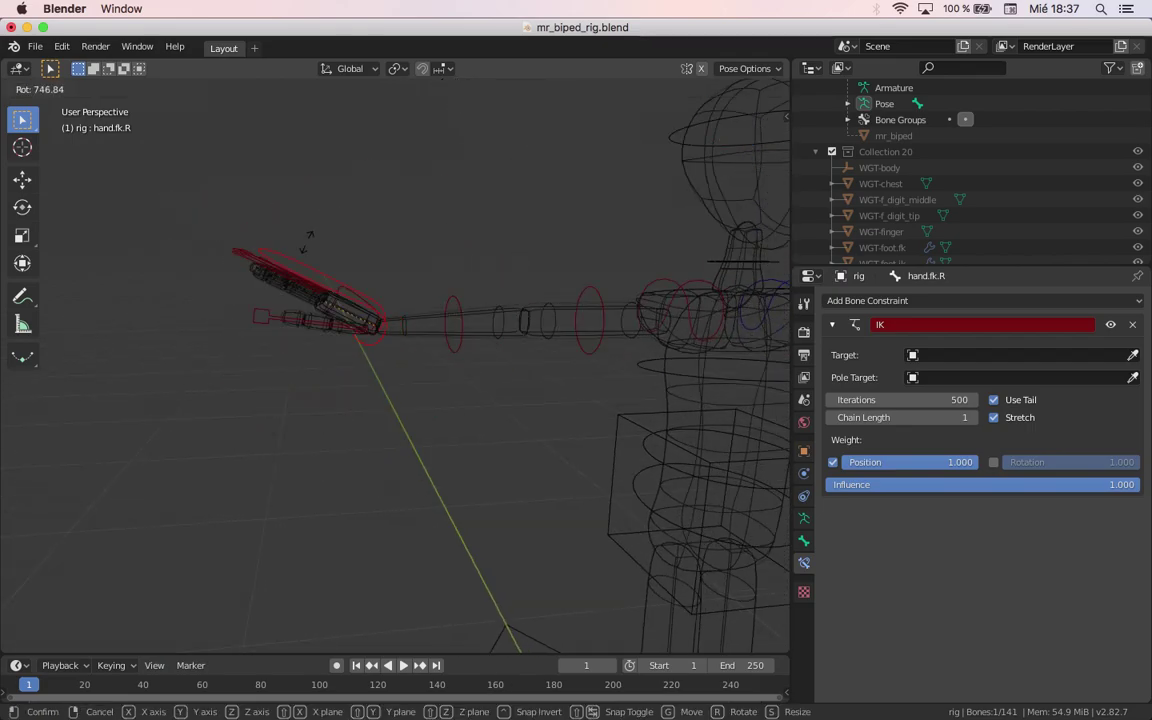
{"action": "left_click", "coordinate": [650, 410]}
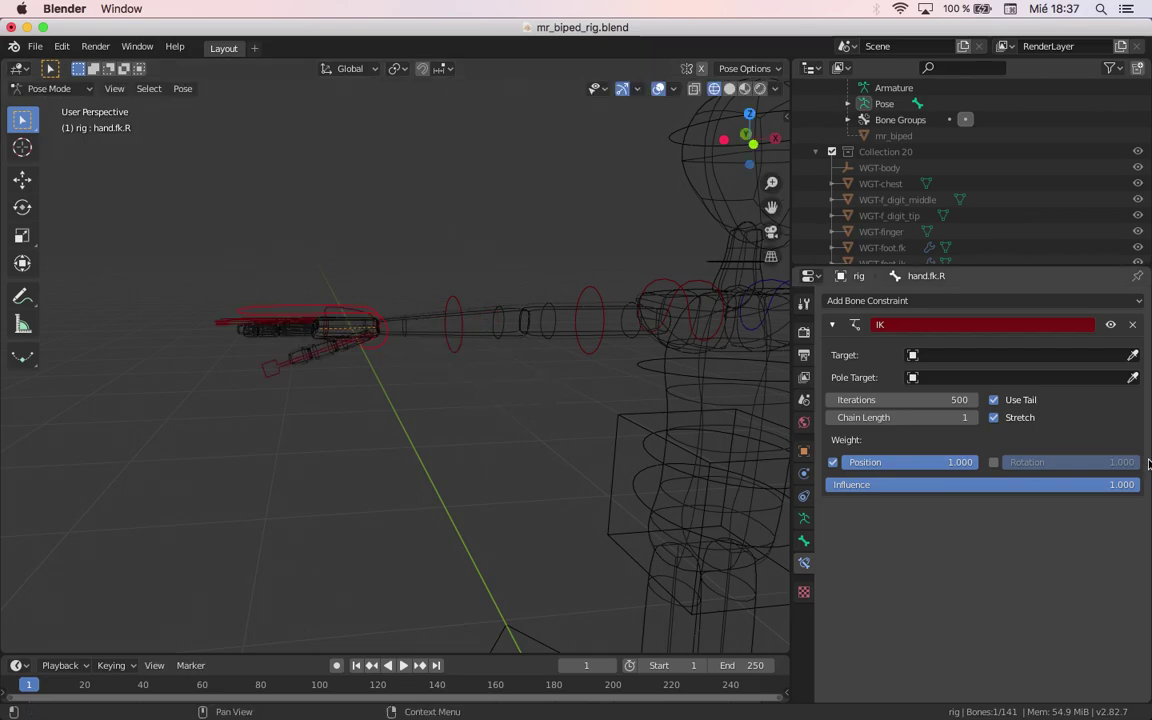
Step: Set the right hand's IK chain length to 2 and test-move the hand, then cancel the move
{"action": "left_click", "coordinate": [977, 418]}
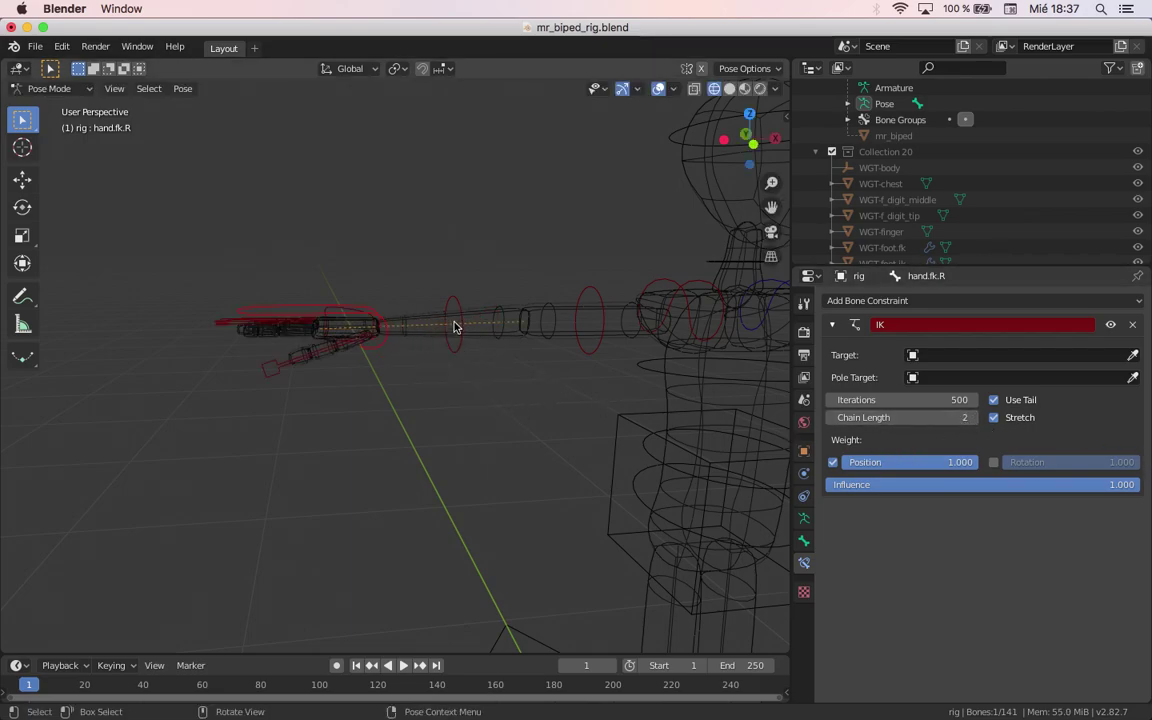
{"action": "key", "text": "g"}
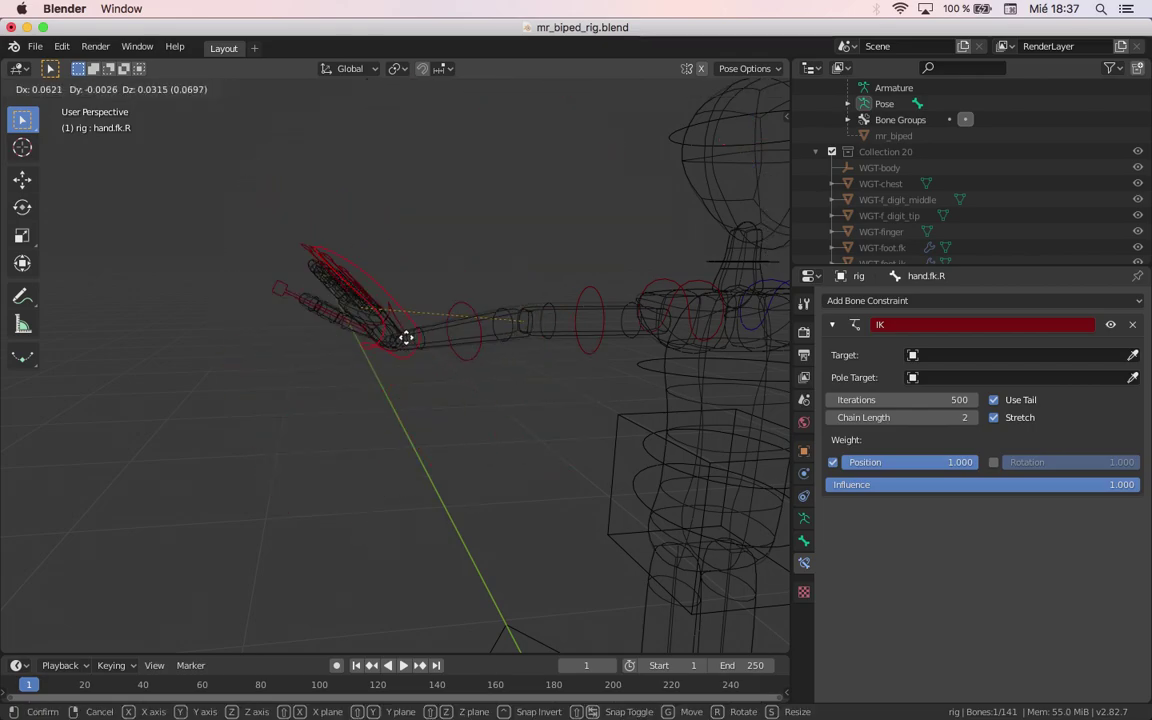
{"action": "key", "text": "Escape"}
Step: Try a chain length of 3 on the right hand's IK constraint, test-moving the hand and cancelling the move
{"action": "left_click", "coordinate": [968, 417]}
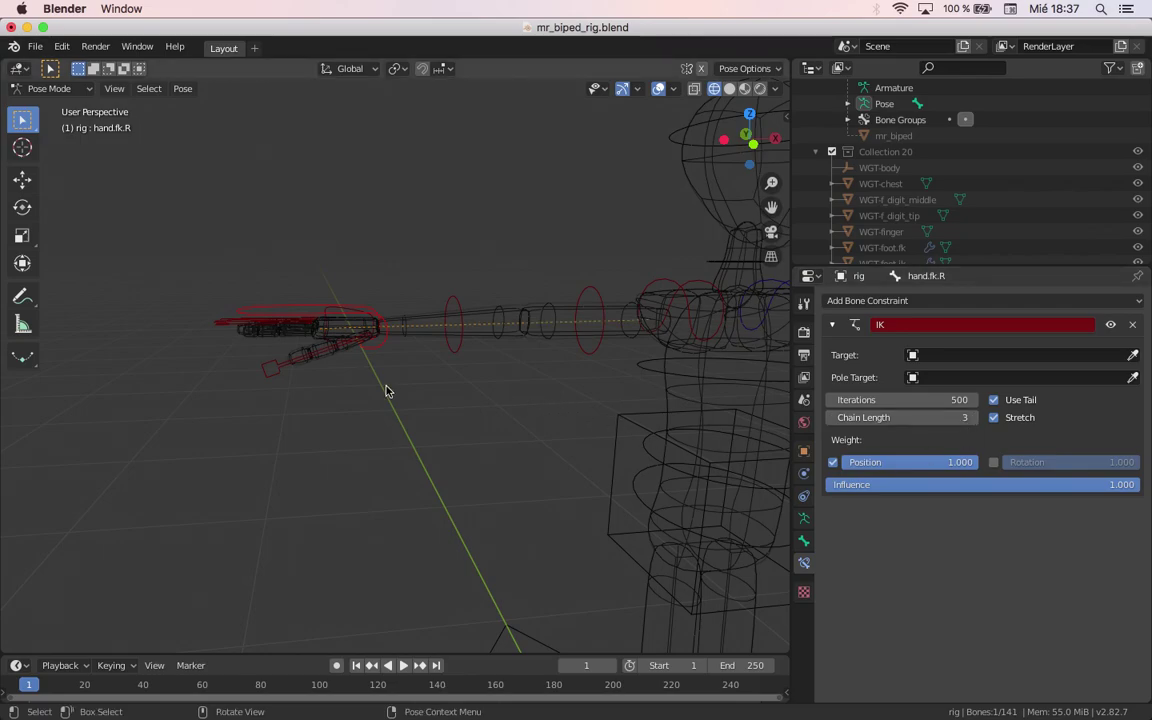
{"action": "key", "text": "g"}
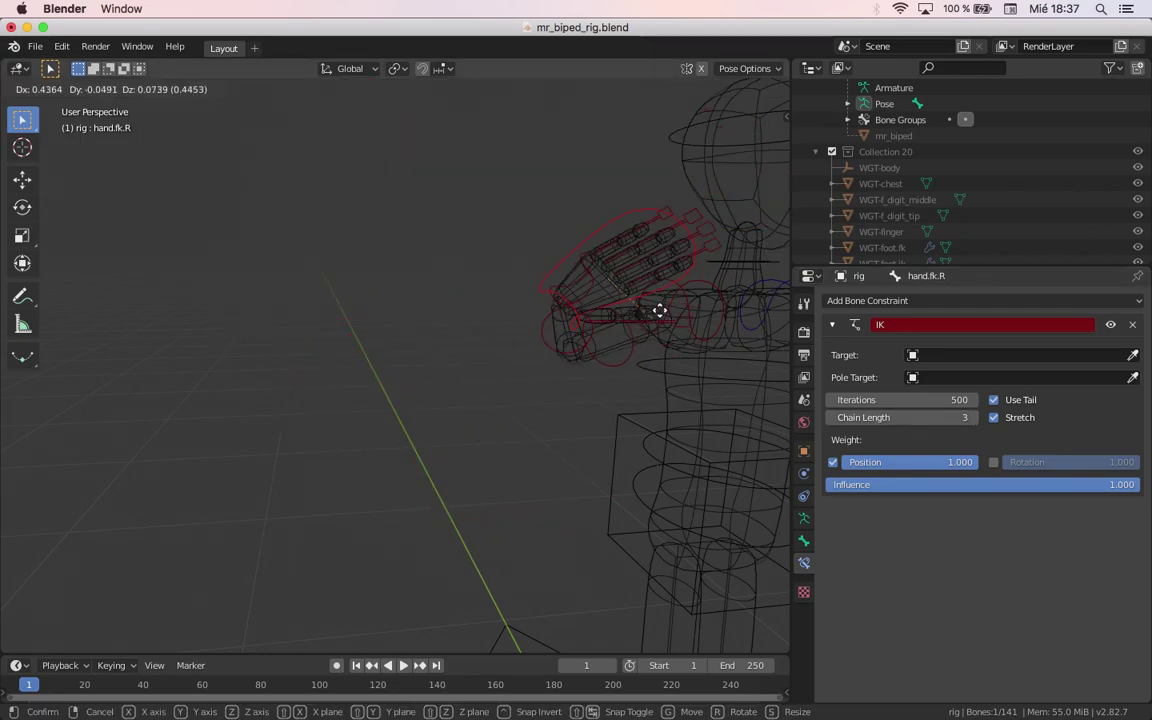
{"action": "key", "text": "Escape"}
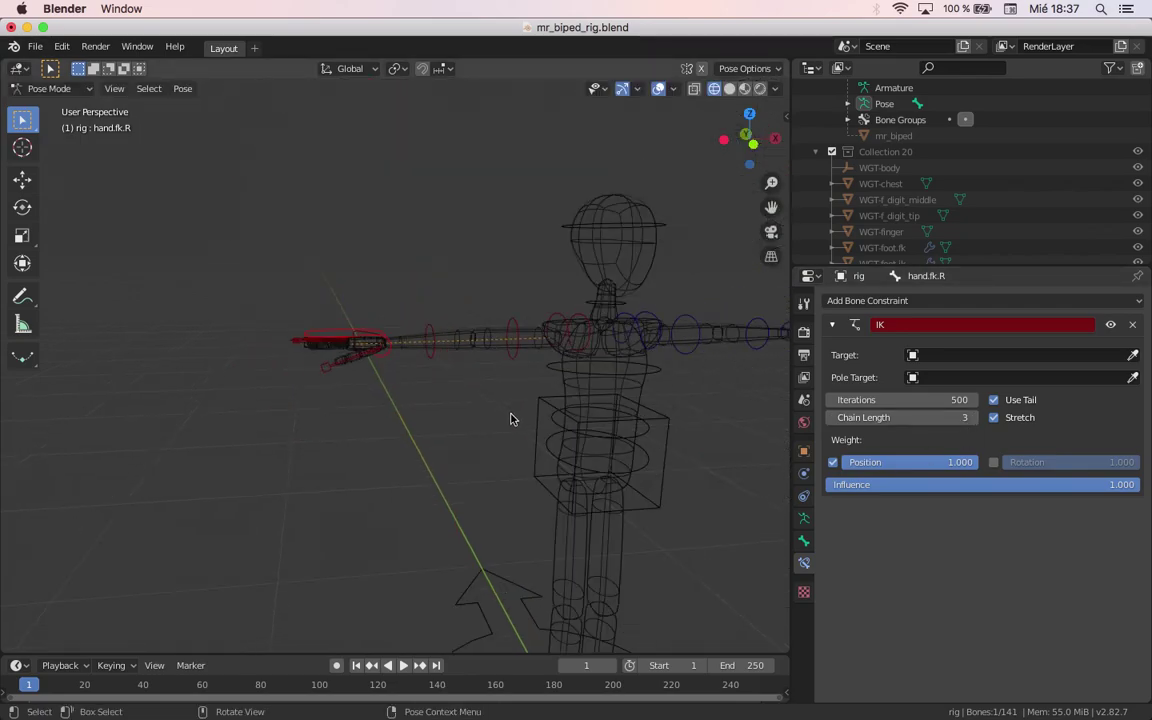
{"action": "middle_click_drag", "start_coordinate": [476, 434], "coordinate": [443, 428]}
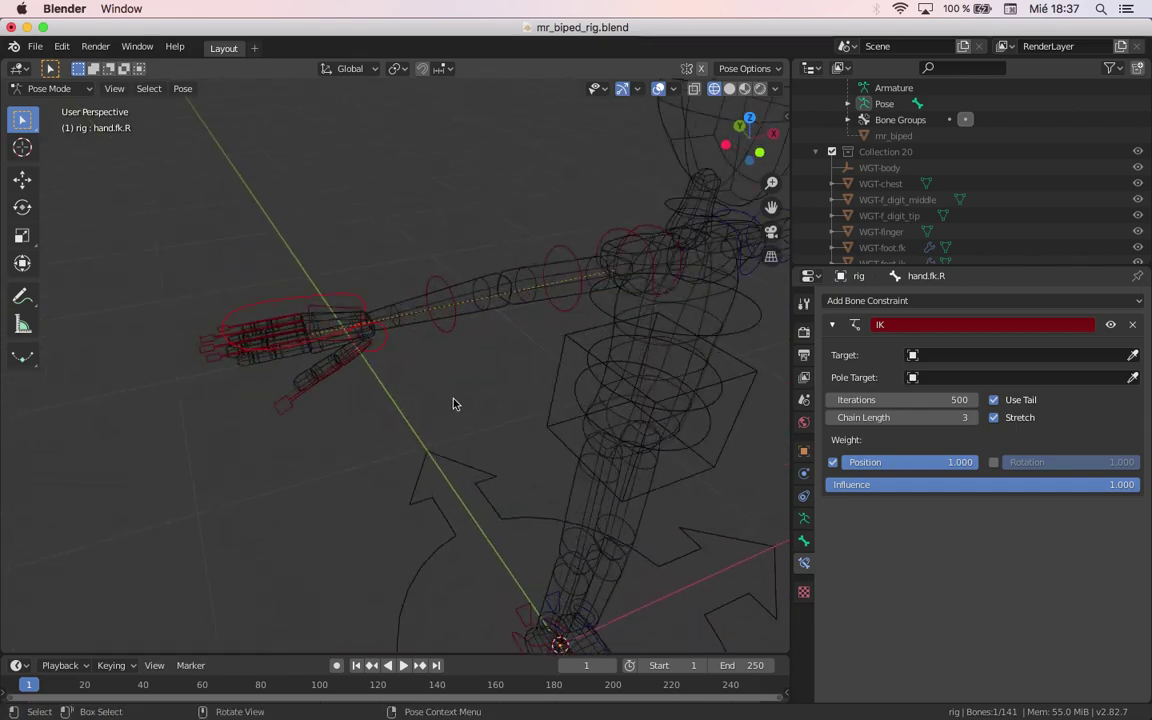
Step: Try chain lengths of 4 and 5 on the right hand's IK constraint, test-moving the hand at 4
{"action": "left_click", "coordinate": [975, 418]}
{"action": "scroll", "coordinate": [676, 290], "scroll_direction": "up", "scroll_amount": 2}
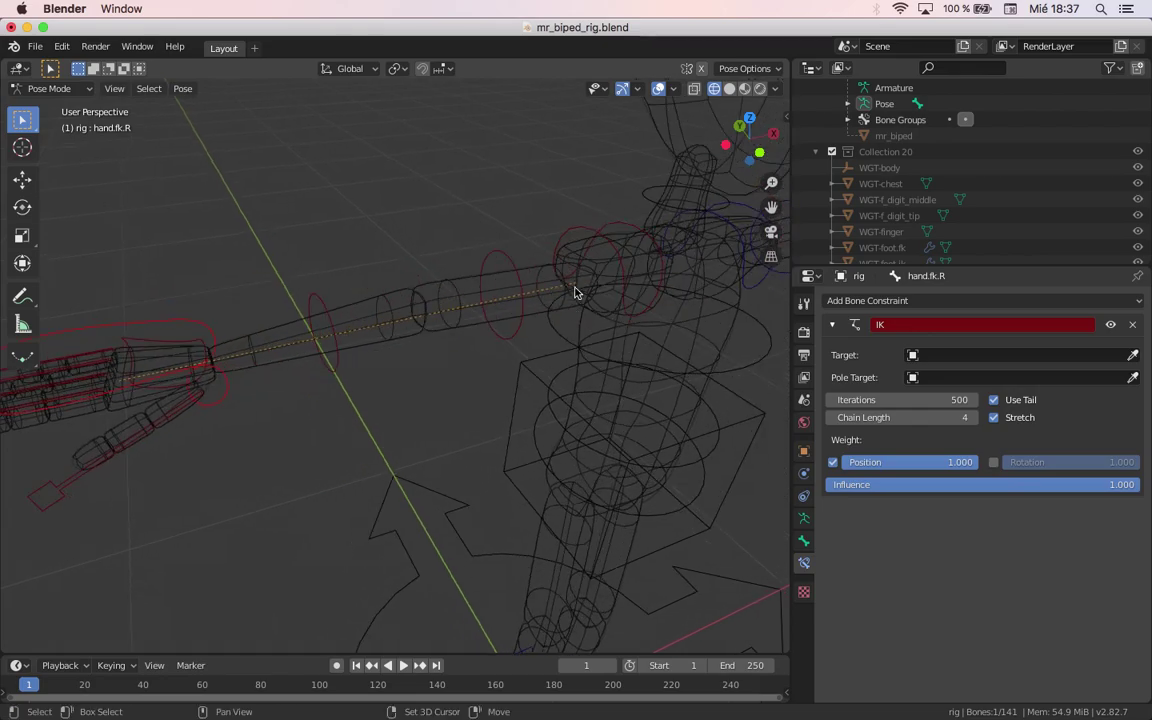
{"action": "key", "text": "g"}
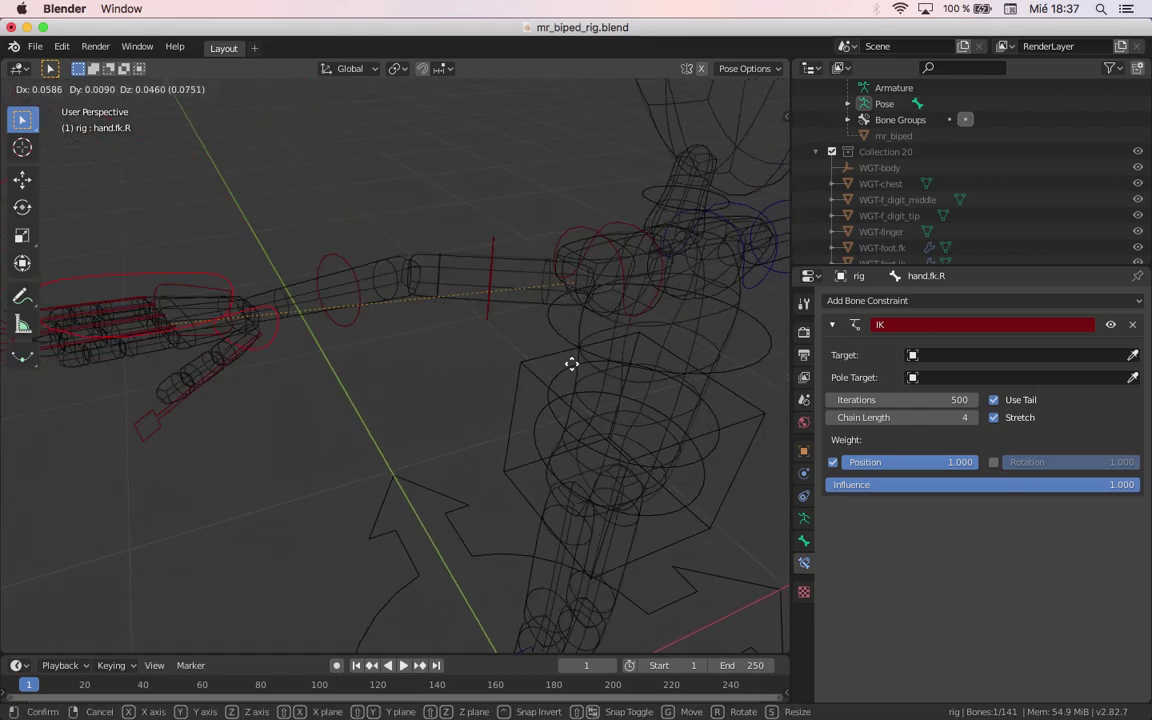
{"action": "right_click", "coordinate": [522, 274]}
{"action": "left_click", "coordinate": [974, 419]}
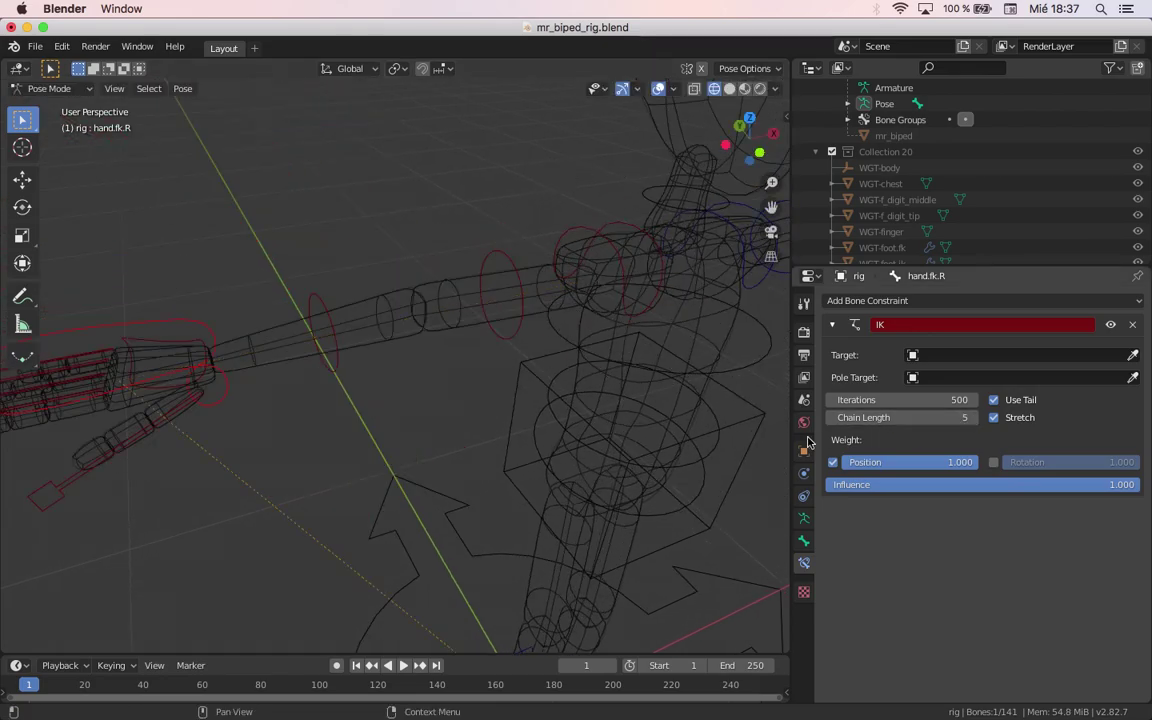
{"action": "scroll", "coordinate": [495, 487], "scroll_direction": "down", "scroll_amount": 5}
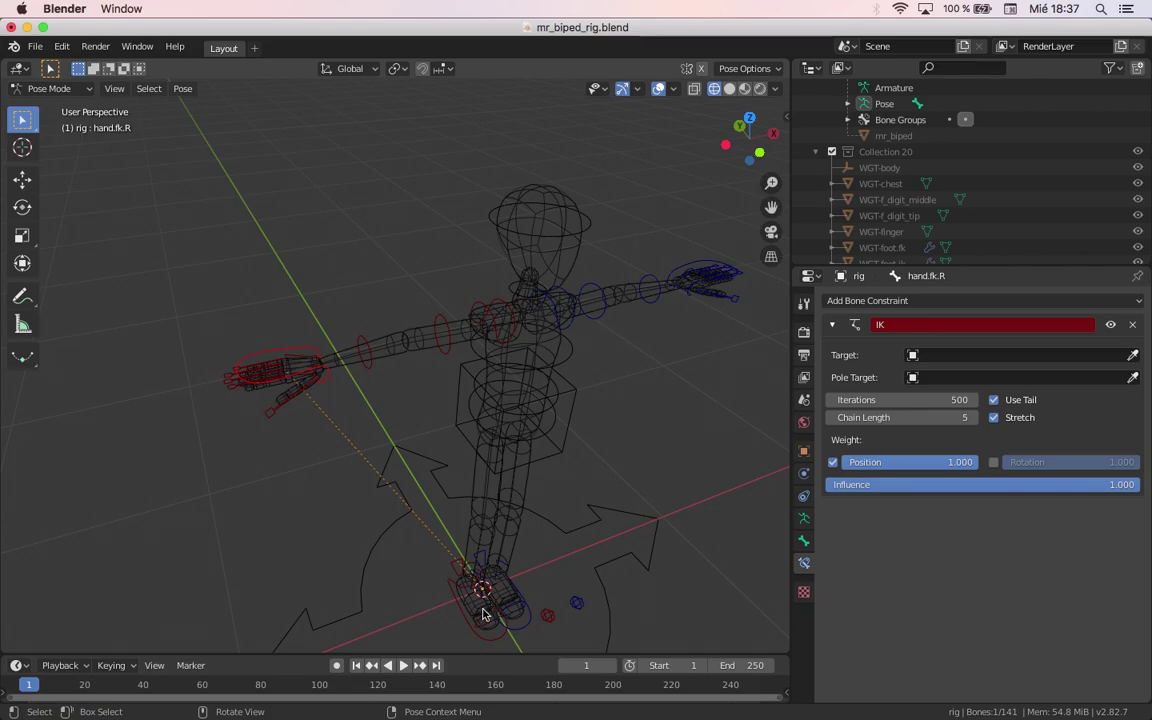
Step: Set the right hand's IK chain length back to 3 and test the arm bend with a cancelled hand move
{"action": "left_click", "coordinate": [831, 419]}
{"action": "left_click", "coordinate": [833, 419]}
{"action": "left_click", "coordinate": [833, 419]}
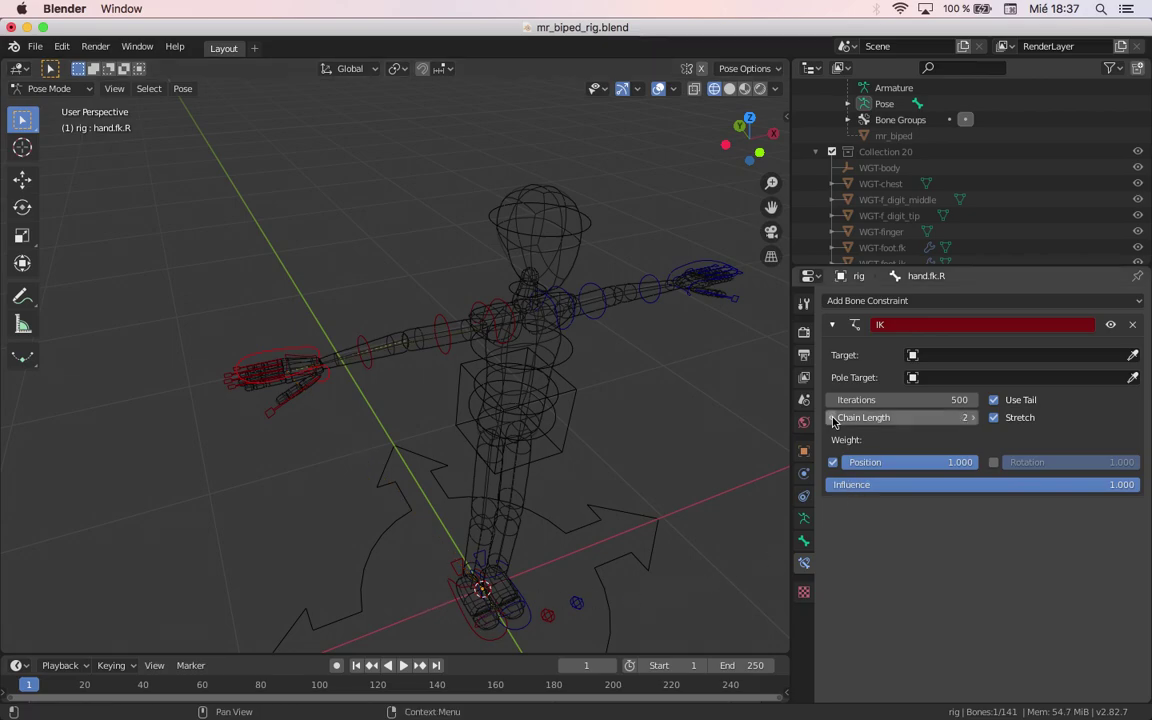
{"action": "left_click", "coordinate": [970, 418]}
{"action": "scroll", "coordinate": [333, 400], "scroll_direction": "up", "scroll_amount": 3}
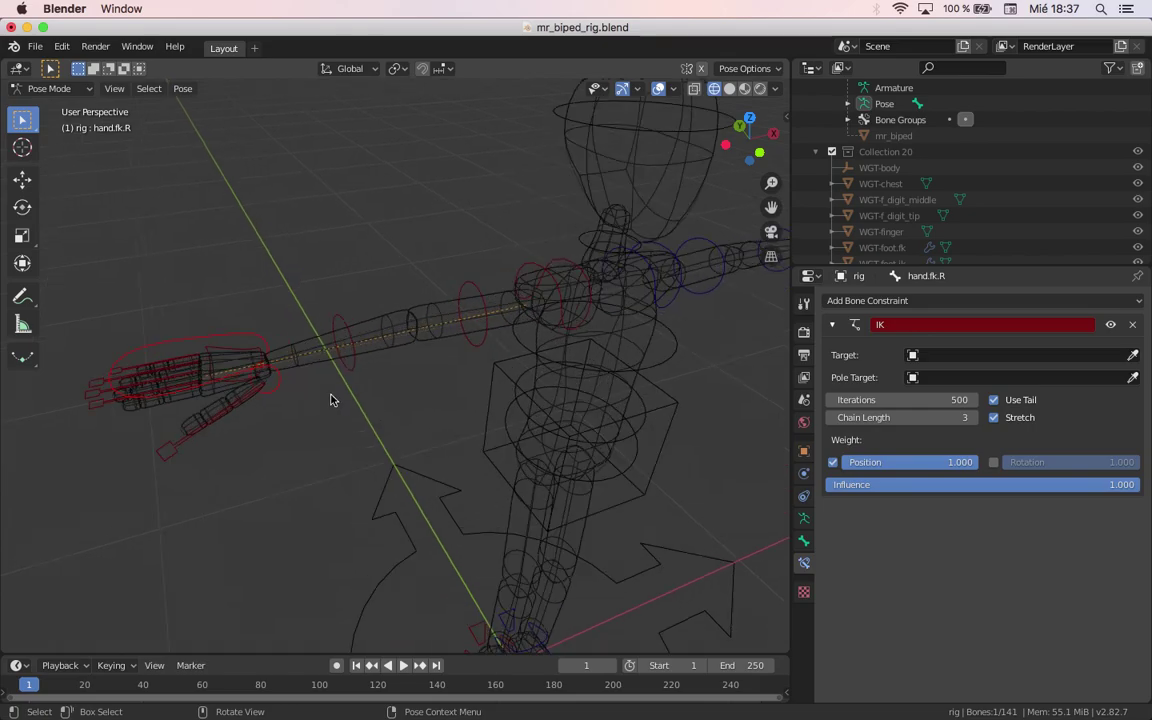
{"action": "key", "text": "g"}
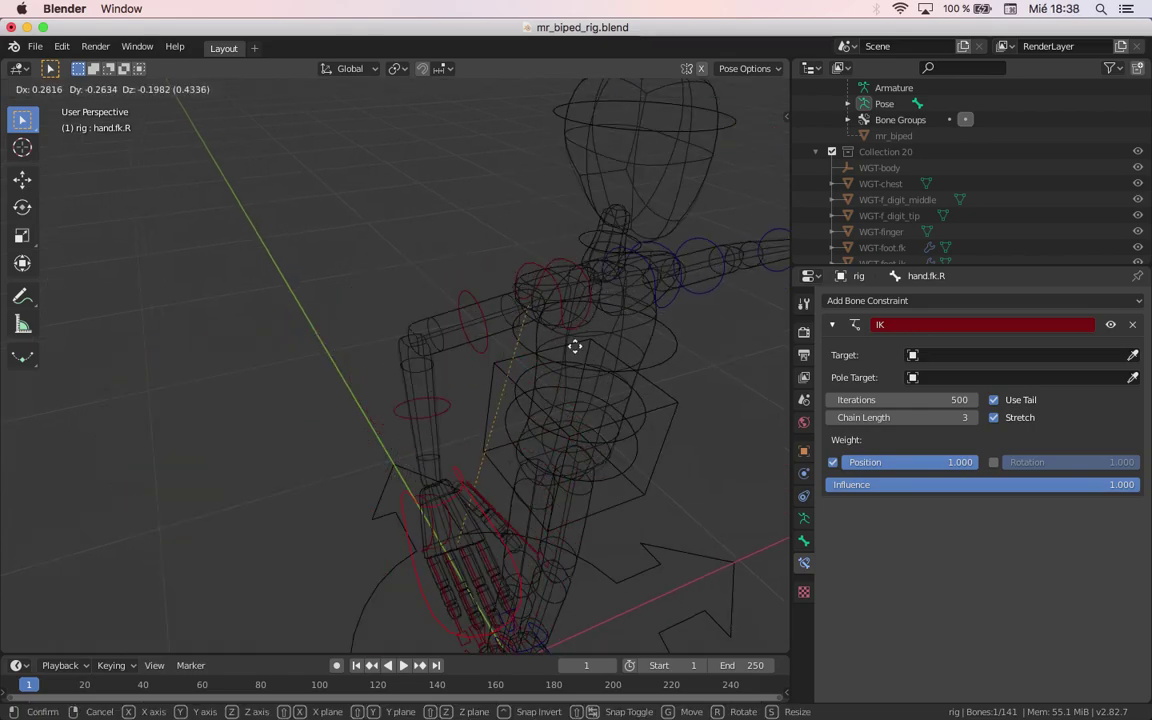
{"action": "right_click", "coordinate": [444, 341]}
Step: Add an Inverse Kinematics constraint with a chain length of 3 to the left hand control hand.fk.L
{"action": "middle_click_drag", "start_coordinate": [560, 399], "coordinate": [468, 429]}
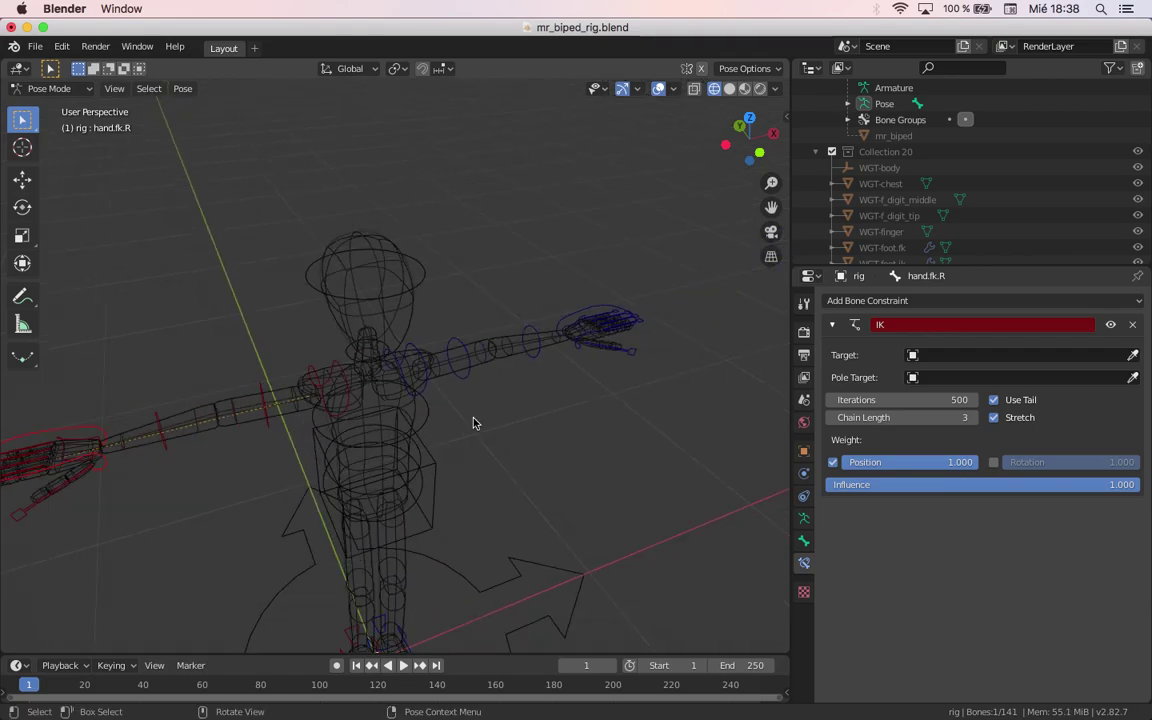
{"action": "left_click", "coordinate": [569, 318]}
{"action": "left_click", "coordinate": [895, 300]}
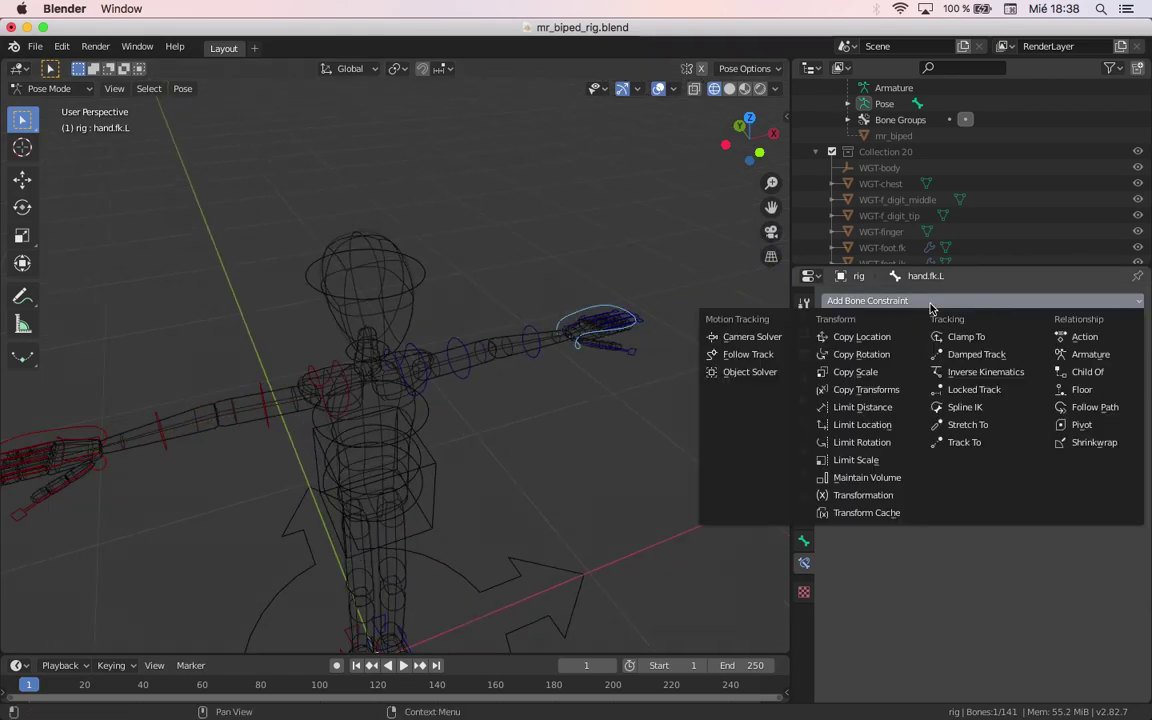
{"action": "left_click", "coordinate": [960, 372]}
{"action": "left_click", "coordinate": [970, 418]}
{"action": "left_click", "coordinate": [970, 418]}
{"action": "left_click", "coordinate": [970, 418]}
{"action": "key", "text": "KP_1"}
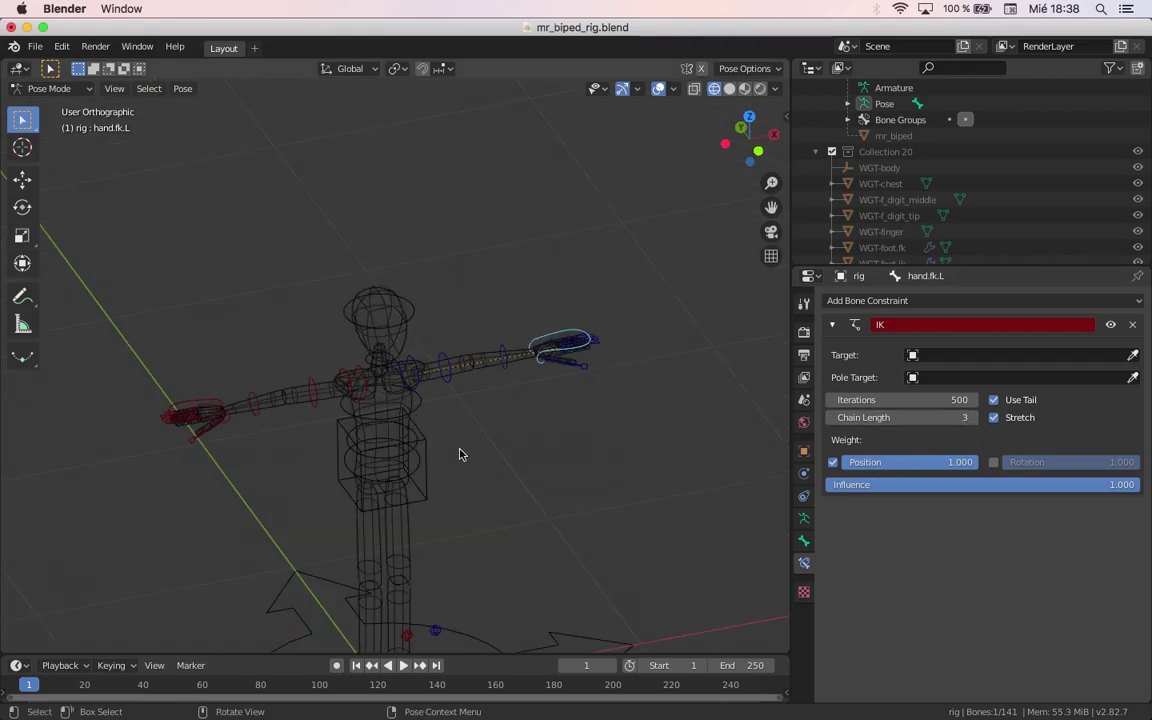
Step: Test the right arm's IK bend by moving the hand control hand.fk.R toward the torso and cancelling the move
{"action": "left_click", "coordinate": [300, 345]}
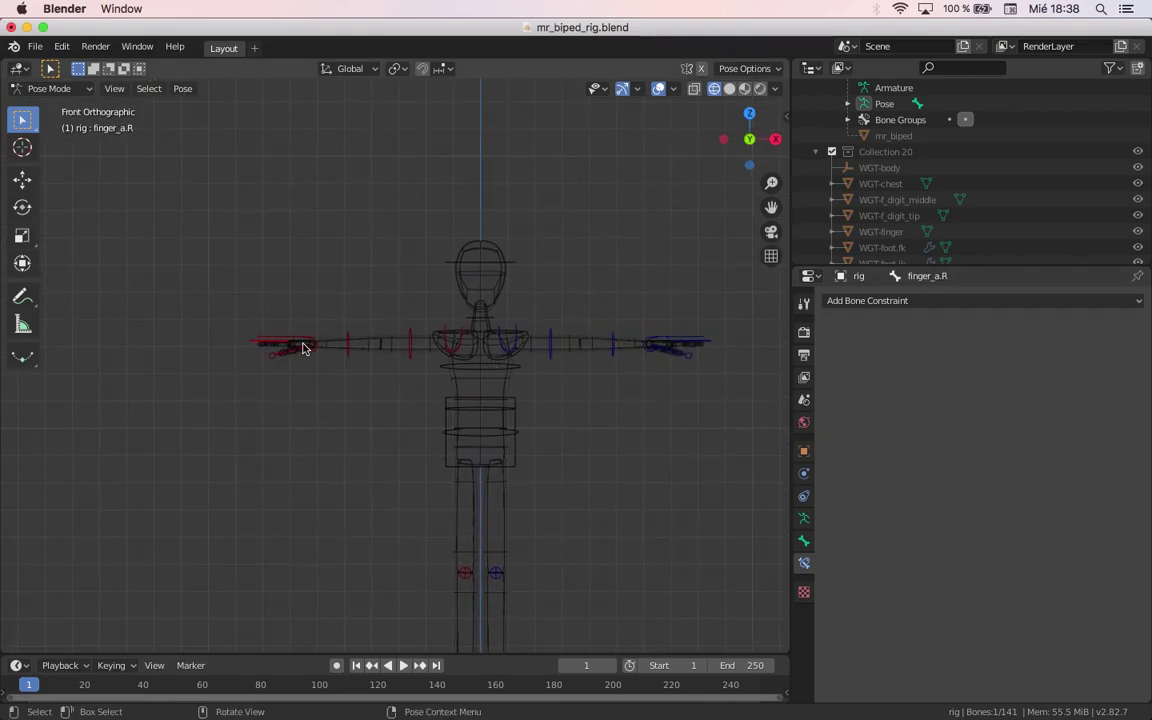
{"action": "middle_click_drag", "start_coordinate": [300, 345], "coordinate": [320, 393]}
{"action": "scroll", "coordinate": [320, 393], "scroll_direction": "up", "scroll_amount": 3}
{"action": "left_click", "coordinate": [204, 298]}
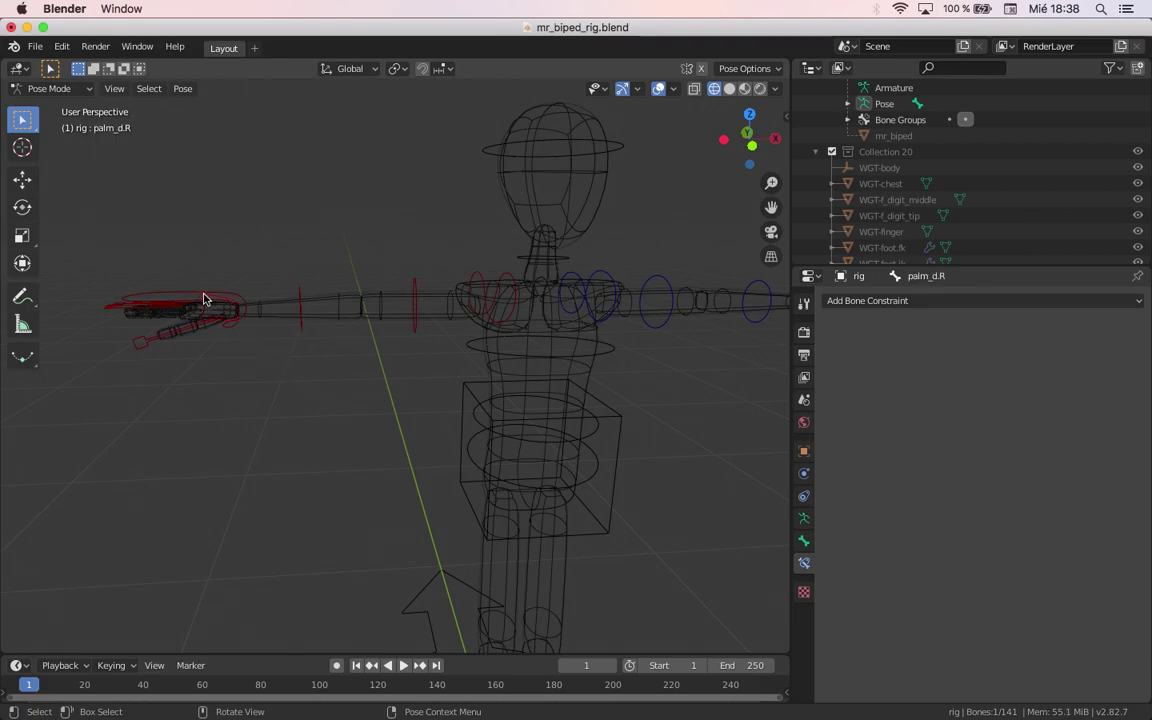
{"action": "left_click", "coordinate": [186, 292]}
{"action": "key", "text": "g"}
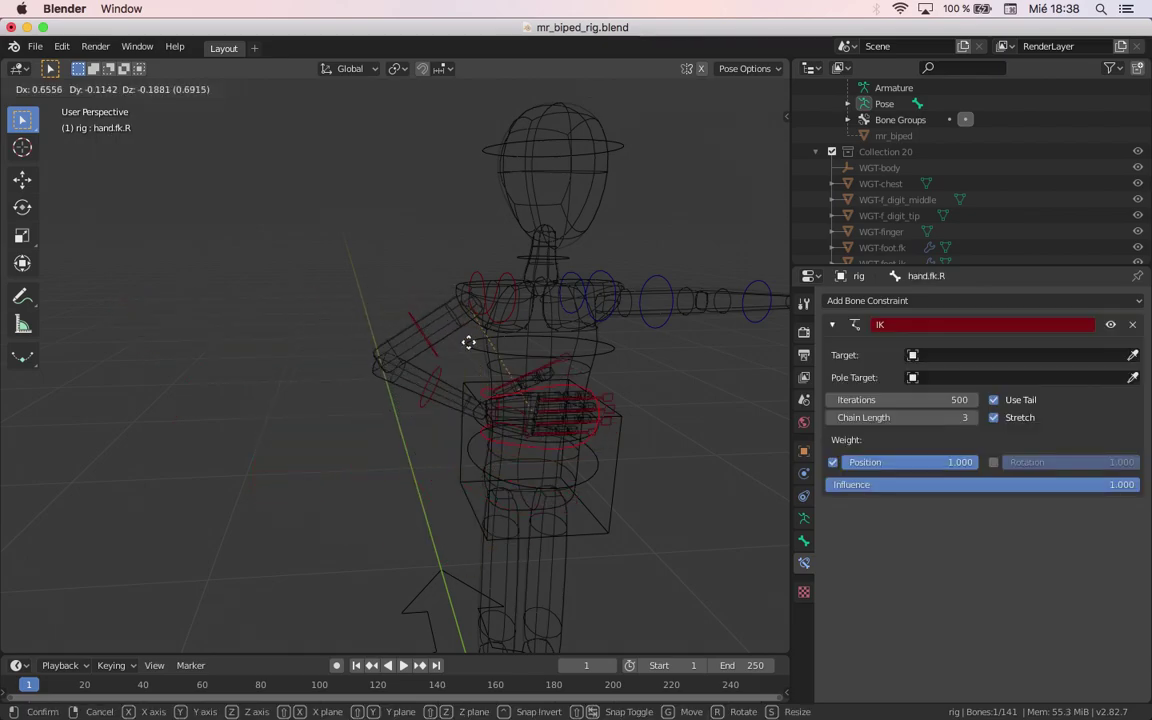
{"action": "right_click", "coordinate": [421, 422]}
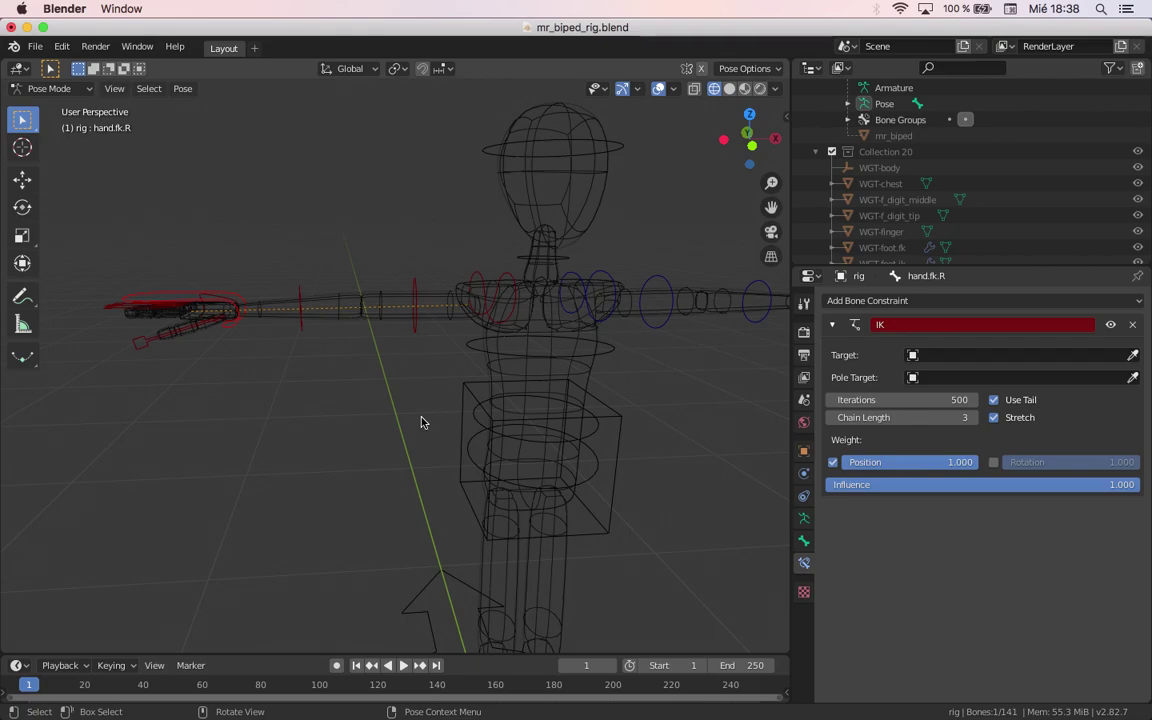
Step: Try the influence of the right hand's IK constraint, keep it at 1.000, and select the left hand control hand.fk.L to review its constraint
{"action": "middle_click_drag", "start_coordinate": [421, 422], "coordinate": [458, 445], "text": "alt"}
{"action": "scroll", "coordinate": [360, 400], "scroll_direction": "down", "scroll_amount": 4}
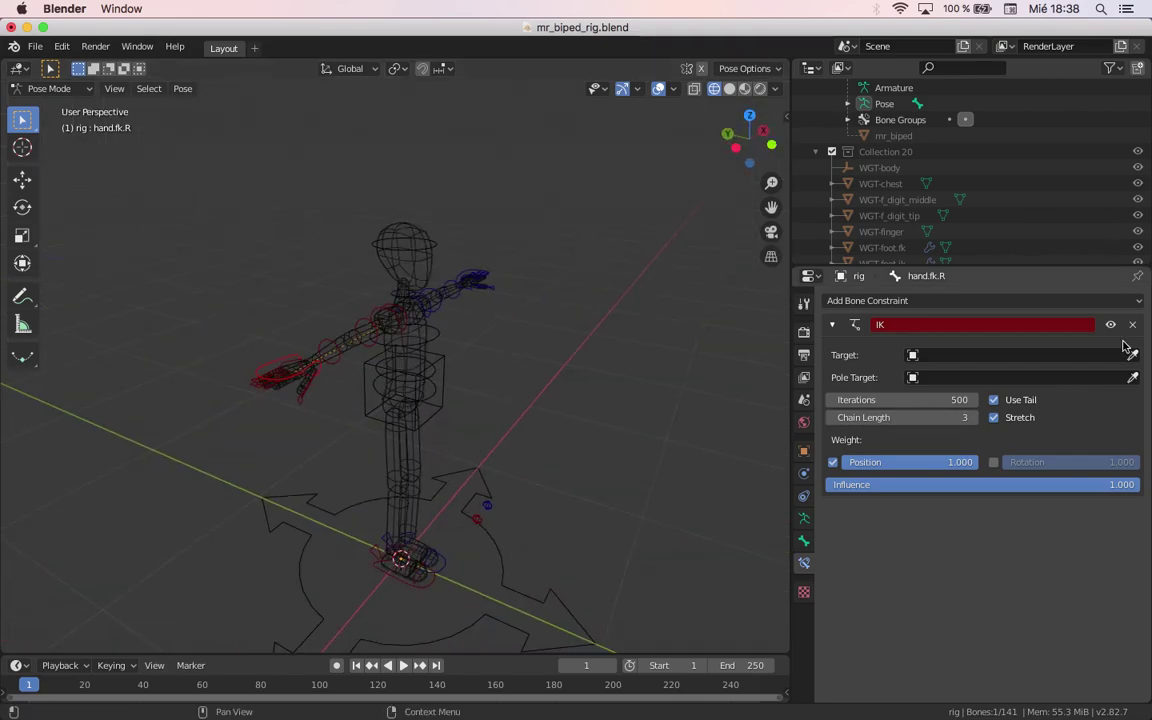
{"action": "left_click_drag", "start_coordinate": [1073, 486], "coordinate": [1142, 487]}
{"action": "middle_click_drag", "start_coordinate": [661, 386], "coordinate": [501, 398]}
{"action": "scroll", "coordinate": [503, 399], "scroll_direction": "up", "scroll_amount": 3}
{"action": "middle_click_drag", "start_coordinate": [597, 411], "coordinate": [160, 370], "text": "shift"}
{"action": "left_click", "coordinate": [655, 300]}
{"action": "middle_click_drag", "start_coordinate": [237, 437], "coordinate": [240, 396]}
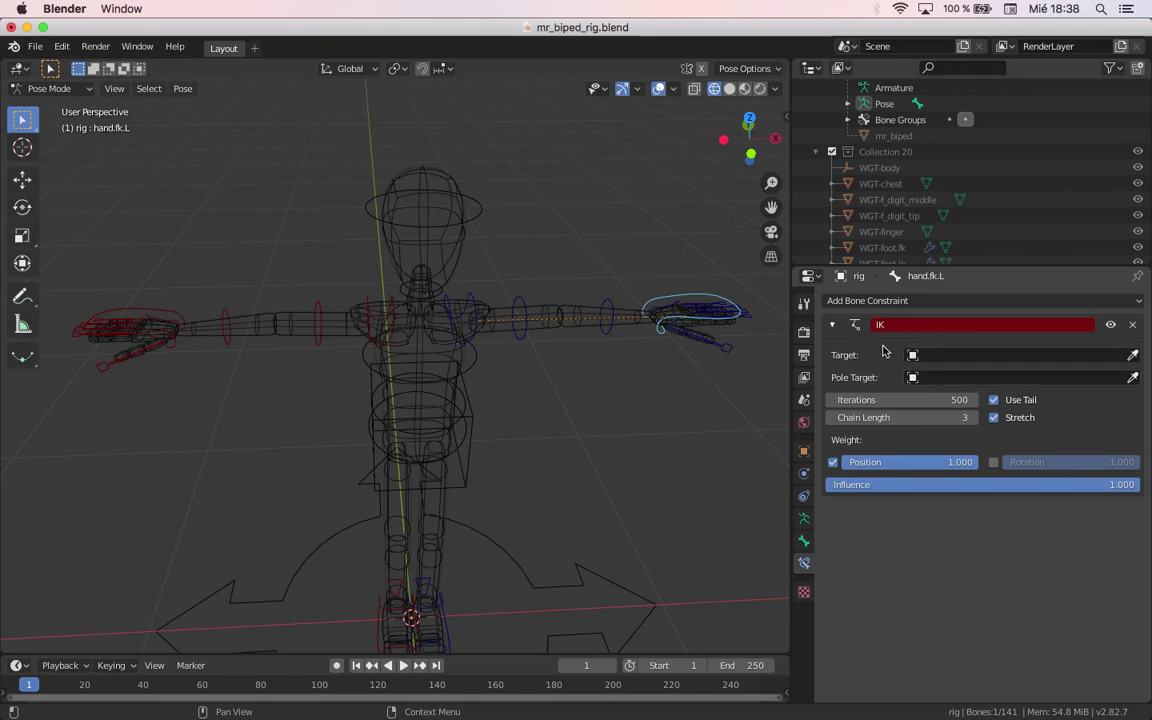
{"action": "middle_click_drag", "start_coordinate": [398, 380], "coordinate": [352, 391]}
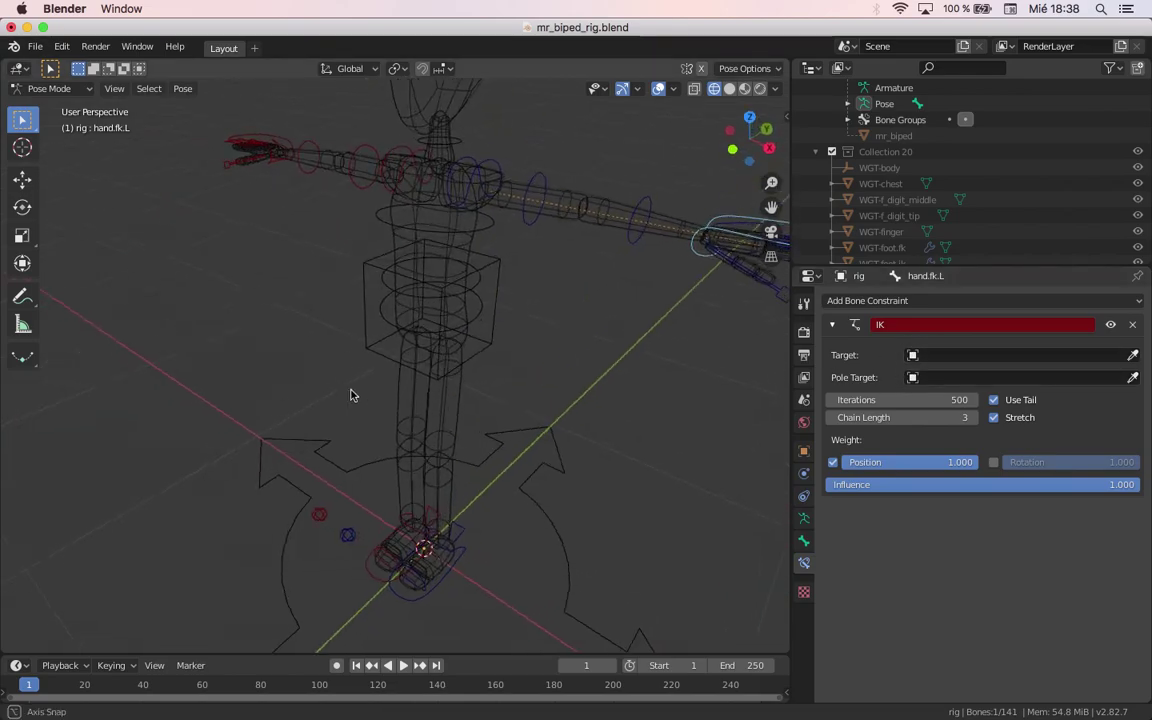
Step: Select the left knee target knee_target.L and test-move it, cancelling the move
{"action": "middle_click_drag", "start_coordinate": [440, 458], "coordinate": [301, 411]}
{"action": "left_click", "coordinate": [452, 497]}
{"action": "left_click", "coordinate": [304, 393]}
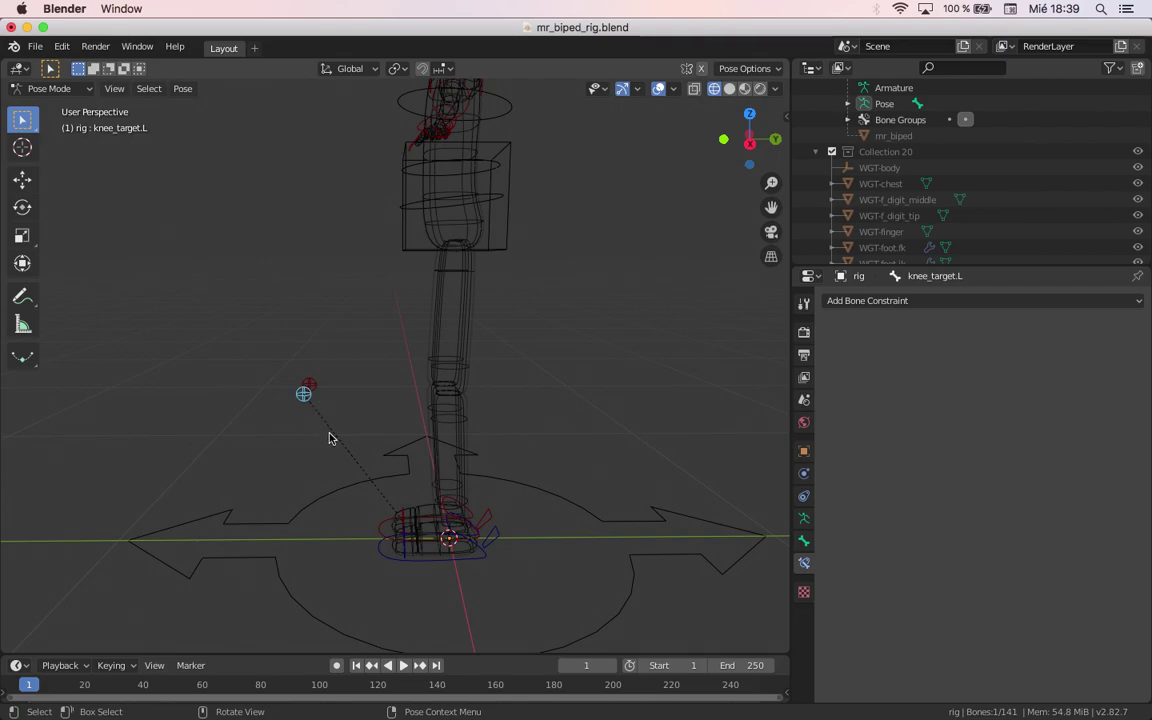
{"action": "key", "text": "g"}
{"action": "key", "text": "Escape"}
Step: Raise the left foot control foot.ik.L forward so the knee bends, and switch the viewport to solid shading
{"action": "left_click", "coordinate": [404, 563]}
{"action": "key", "text": "g"}
{"action": "left_click", "coordinate": [298, 407]}
{"action": "middle_click_drag", "start_coordinate": [229, 296], "coordinate": [257, 311]}
{"action": "key", "text": "z"}
{"action": "left_click", "coordinate": [485, 377]}
{"action": "middle_click_drag", "start_coordinate": [485, 377], "coordinate": [355, 378]}
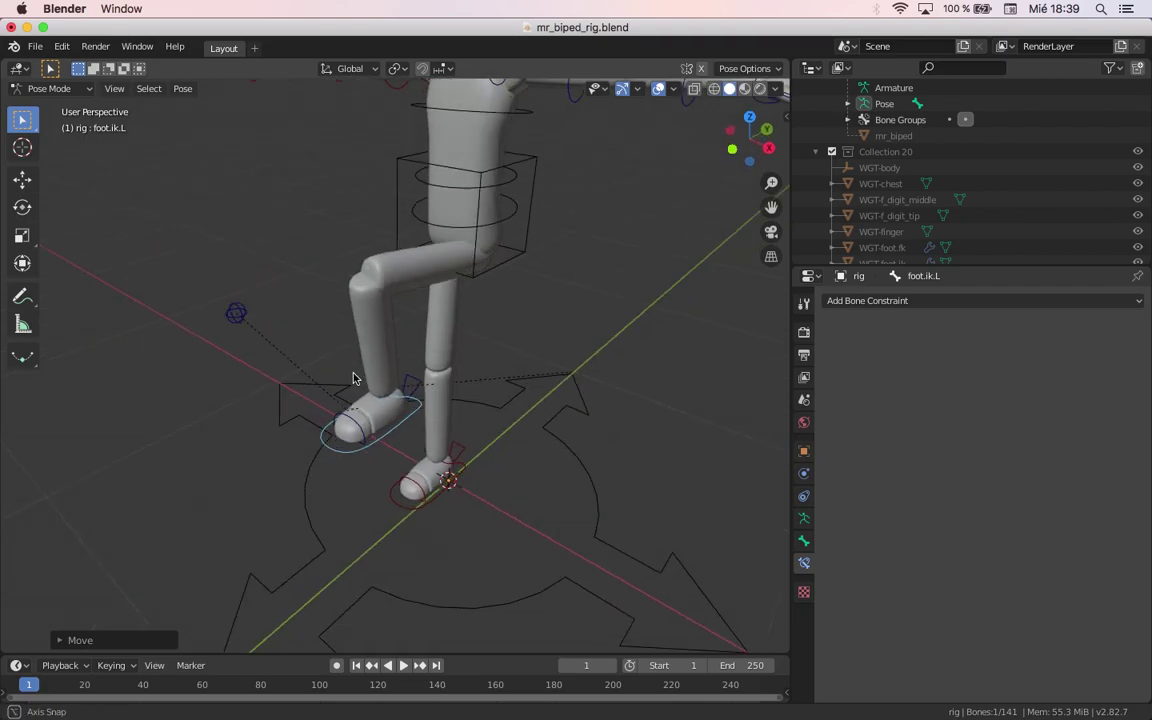
Step: Test how knee_target.L steers the bent left knee by moving it behind the leg and cancelling the move
{"action": "left_click", "coordinate": [240, 320]}
{"action": "key", "text": "g"}
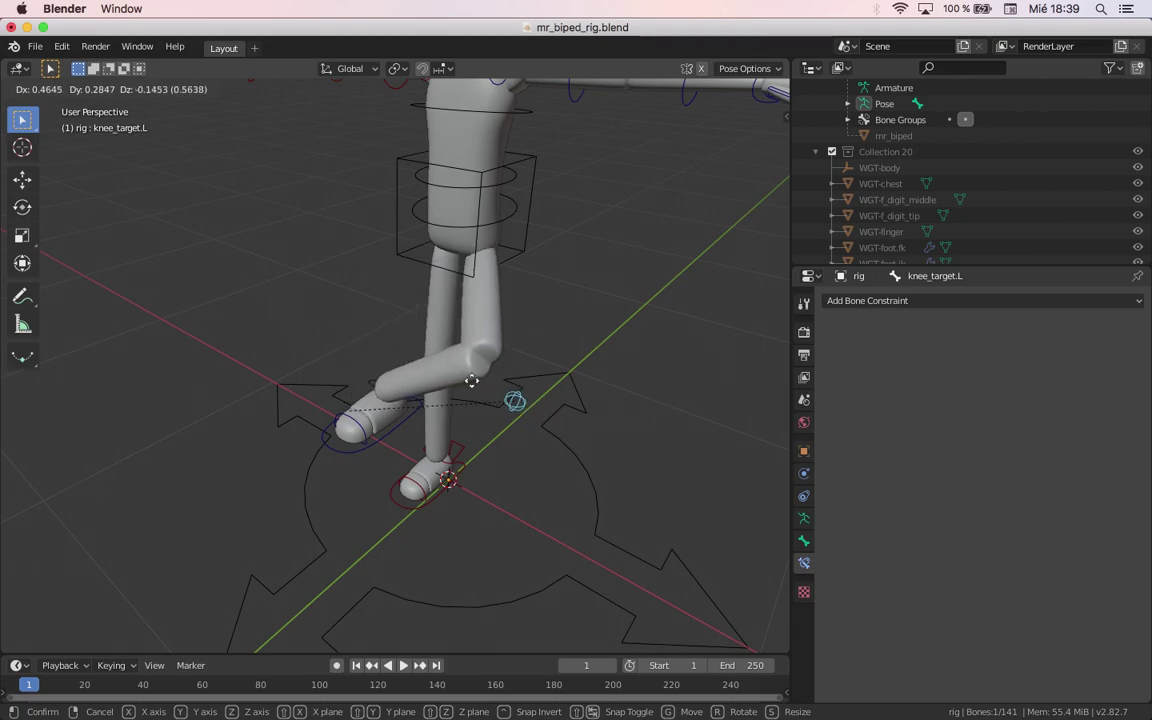
{"action": "right_click", "coordinate": [390, 434]}
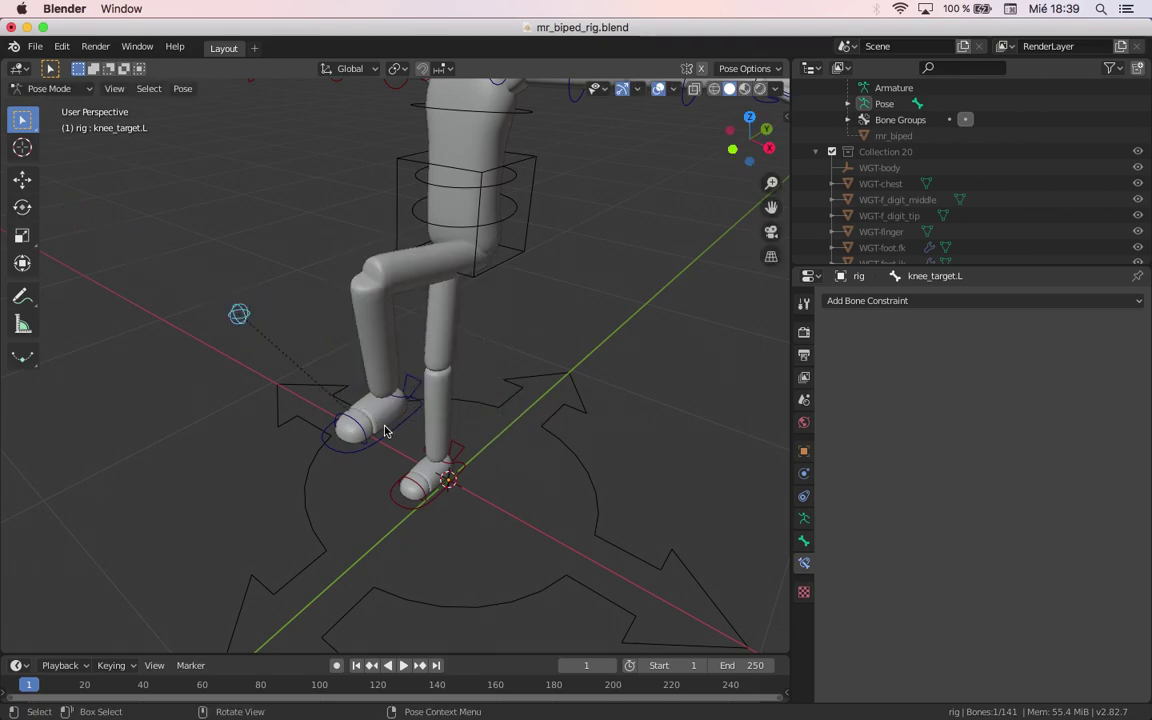
Step: Clear the location of the left foot control foot.ik.L and view the character from the front
{"action": "left_click", "coordinate": [390, 446]}
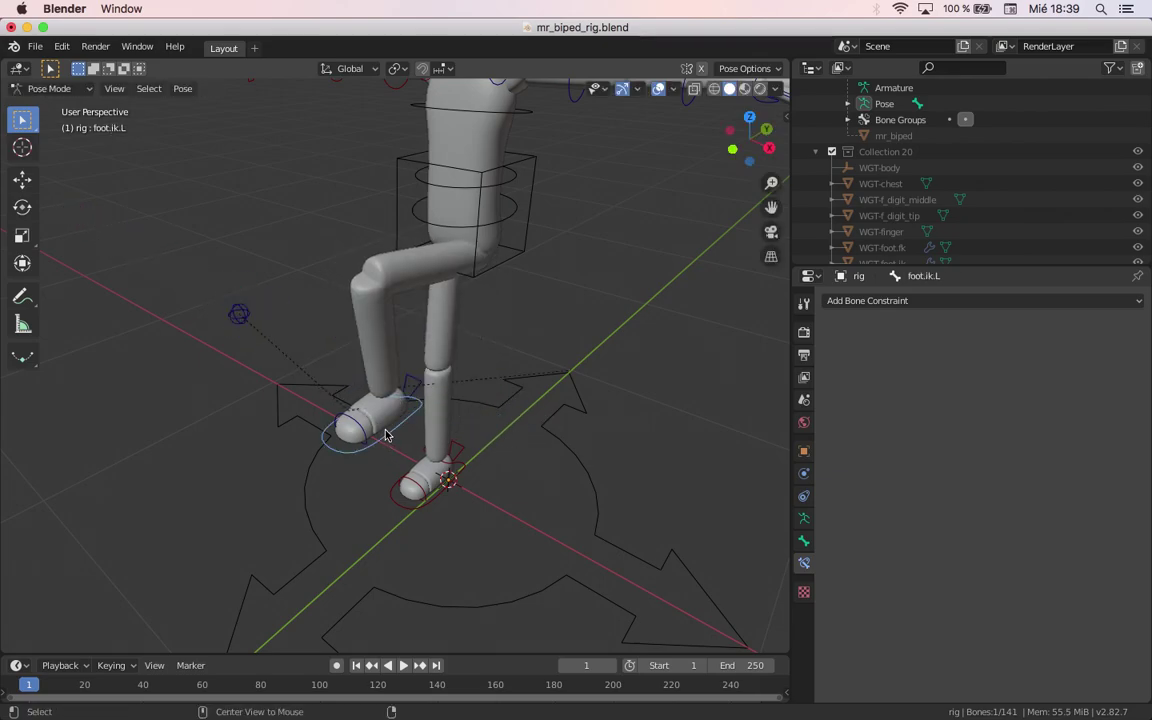
{"action": "key", "text": "alt+g"}
{"action": "middle_click_drag", "start_coordinate": [436, 453], "coordinate": [436, 406]}
{"action": "key", "text": "KP_1"}
{"action": "scroll", "coordinate": [430, 404], "scroll_direction": "down", "scroll_amount": 2}
{"action": "scroll", "coordinate": [295, 255], "scroll_direction": "up", "scroll_amount": 5}
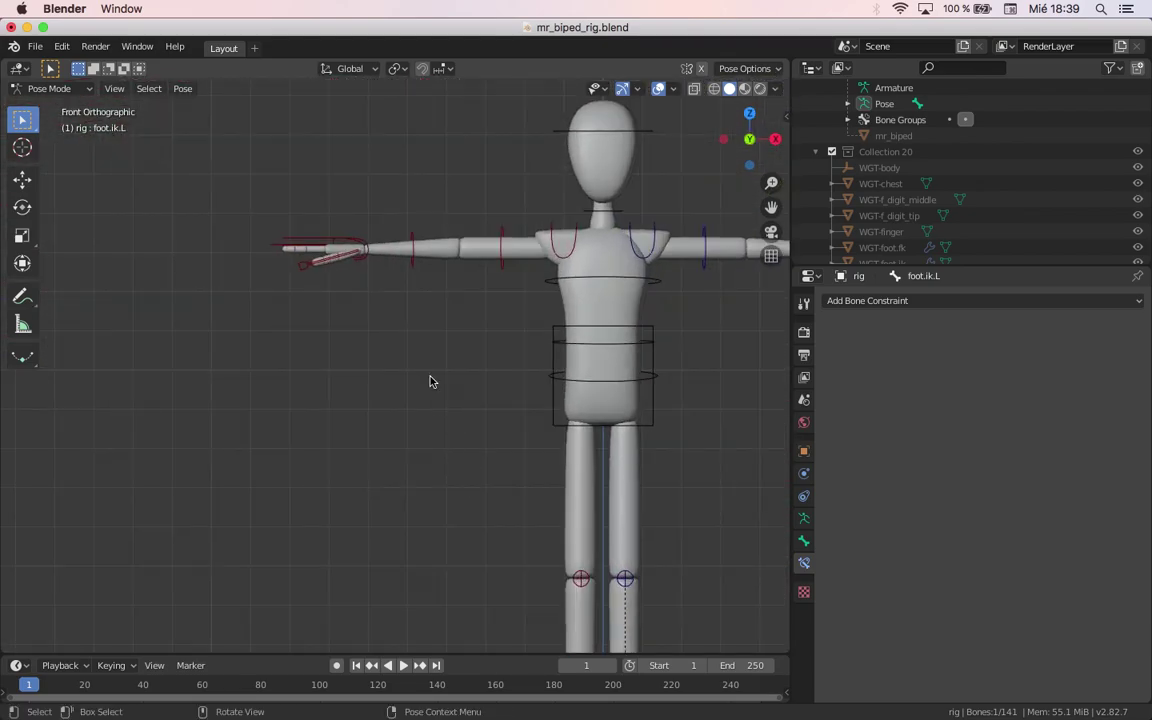
Step: Examine the right hand control hand.fk.R with its IK constraint and get a close view of the hand's finger controls
{"action": "left_click", "coordinate": [320, 248]}
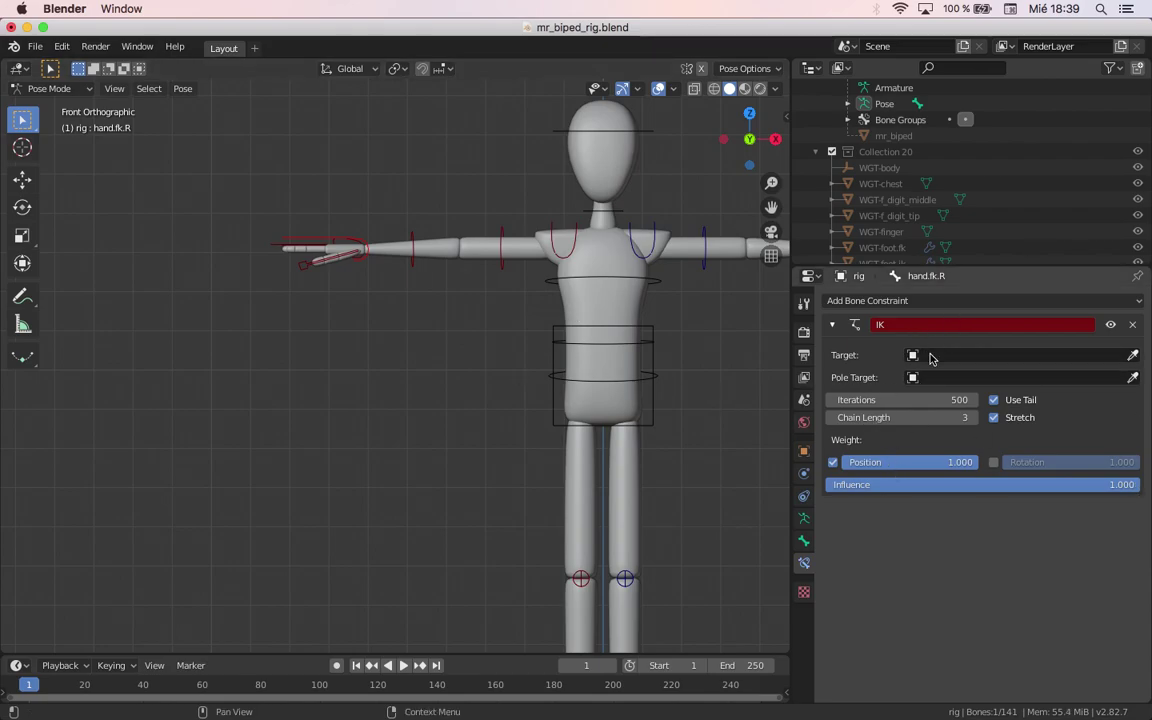
{"action": "middle_click_drag", "start_coordinate": [381, 321], "coordinate": [424, 368]}
{"action": "key", "text": "KP_1"}
{"action": "middle_click_drag", "start_coordinate": [515, 350], "coordinate": [239, 373], "text": "shift"}
{"action": "scroll", "coordinate": [326, 334], "scroll_direction": "up", "scroll_amount": 2}
{"action": "scroll", "coordinate": [342, 347], "scroll_direction": "down", "scroll_amount": 4}
{"action": "middle_click_drag", "start_coordinate": [342, 347], "coordinate": [322, 430]}
{"action": "key", "text": "KP_Decimal"}
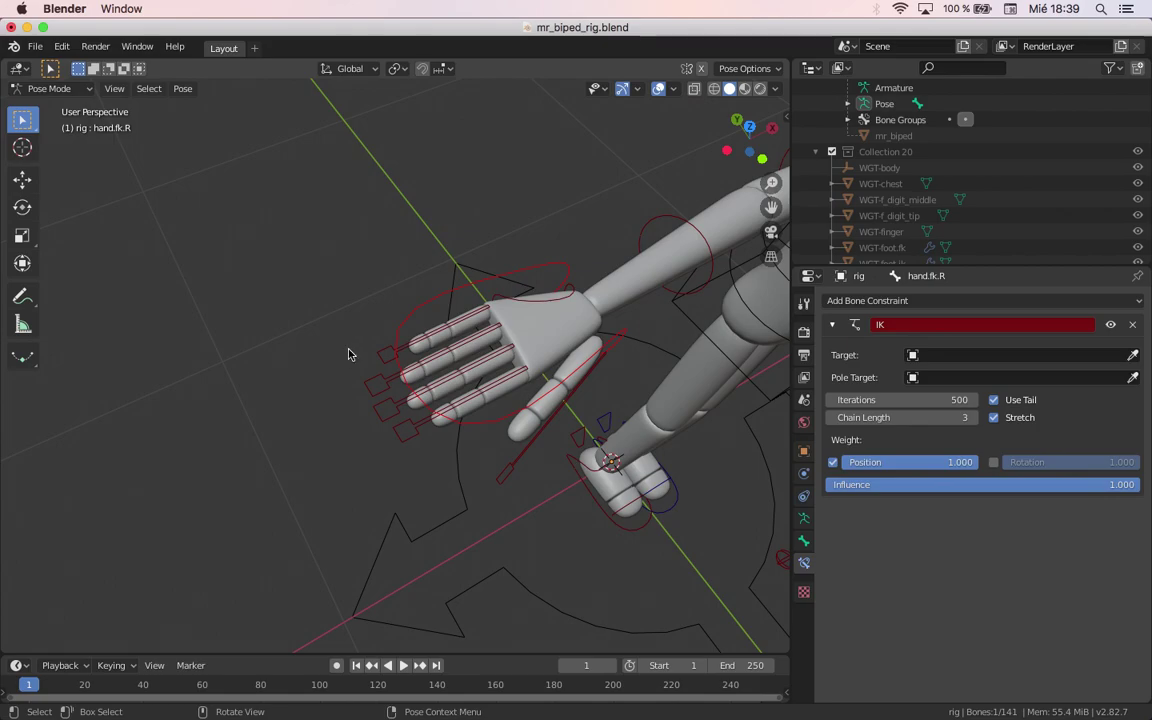
Step: Select the right hand's four finger controls and thumb.R, and test curling them by scaling to about 0.8, cancelling the scale
{"action": "left_click", "coordinate": [376, 362]}
{"action": "left_click", "coordinate": [379, 384], "text": "shift"}
{"action": "left_click", "coordinate": [384, 406], "text": "shift"}
{"action": "left_click", "coordinate": [405, 430], "text": "shift"}
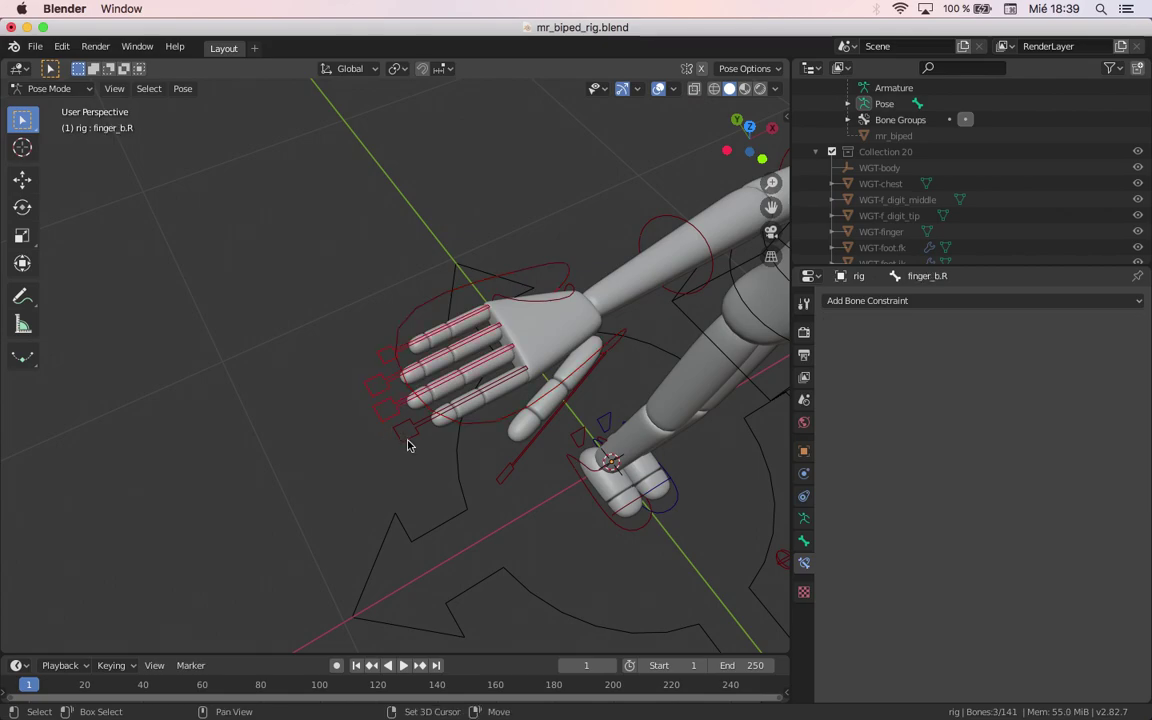
{"action": "left_click", "coordinate": [499, 484], "text": "shift"}
{"action": "middle_click_drag", "start_coordinate": [540, 504], "coordinate": [645, 540]}
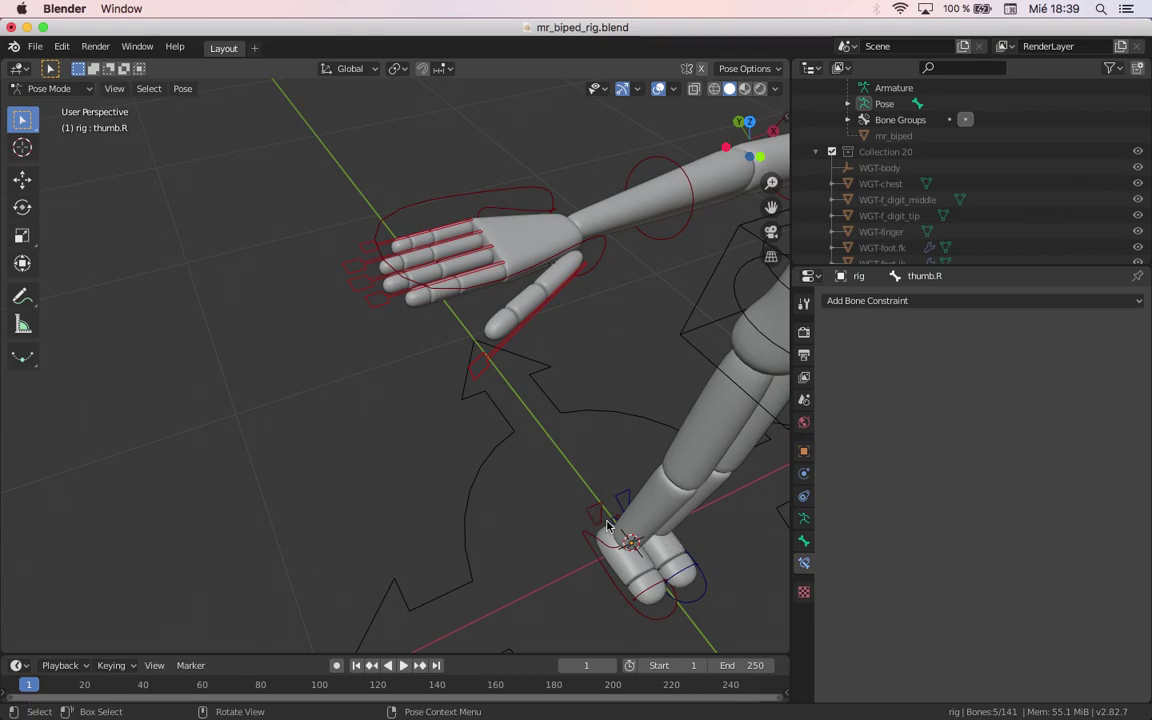
{"action": "key", "text": "s"}
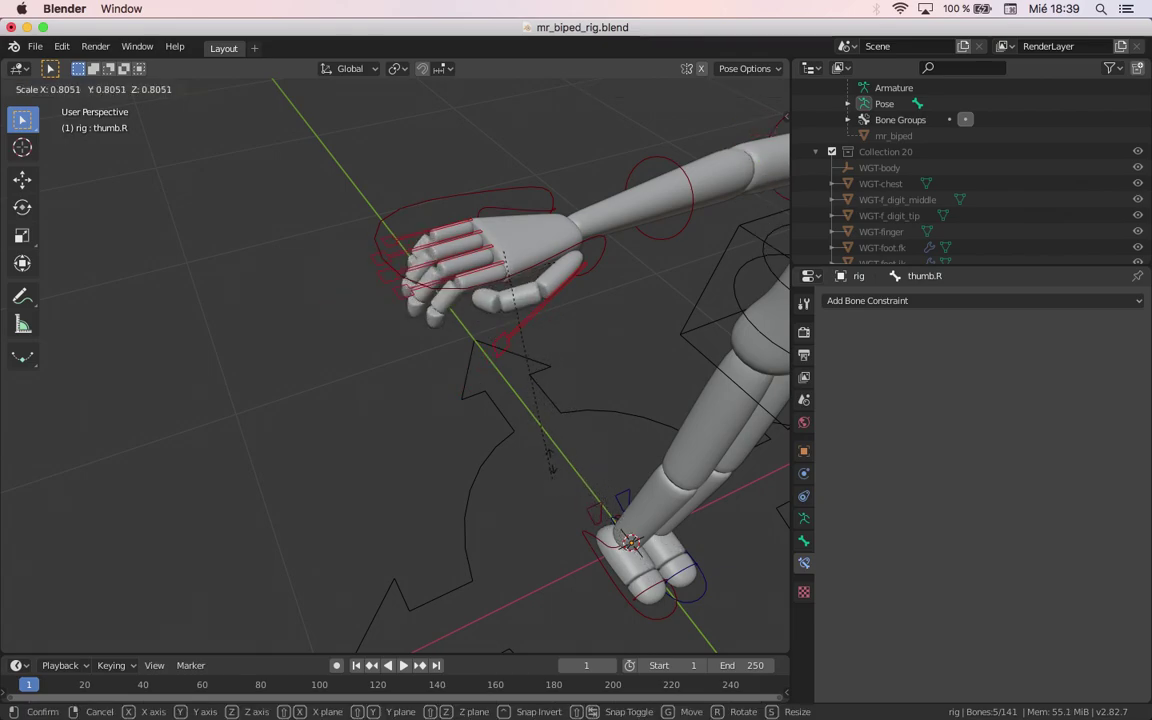
{"action": "right_click", "coordinate": [541, 468]}
Step: Select the right hand control hand.fk.R and view the whole character from the front
{"action": "middle_click_drag", "start_coordinate": [540, 481], "coordinate": [432, 470]}
{"action": "key", "text": "KP_1"}
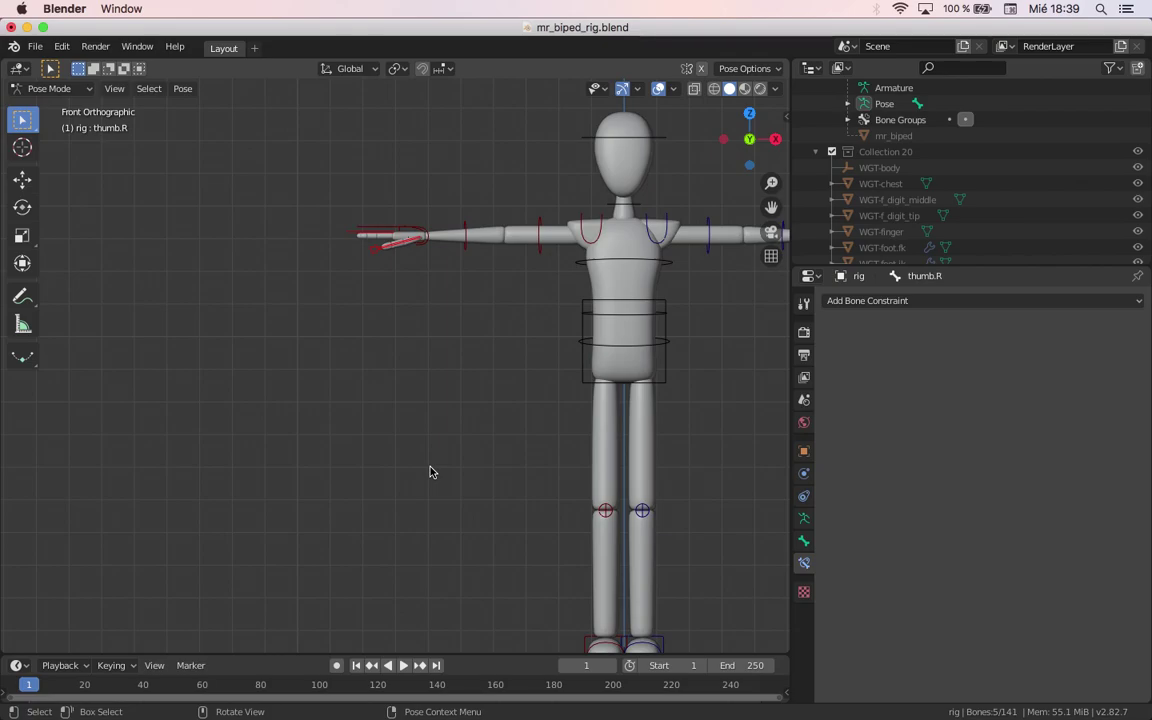
{"action": "left_click", "coordinate": [415, 237]}
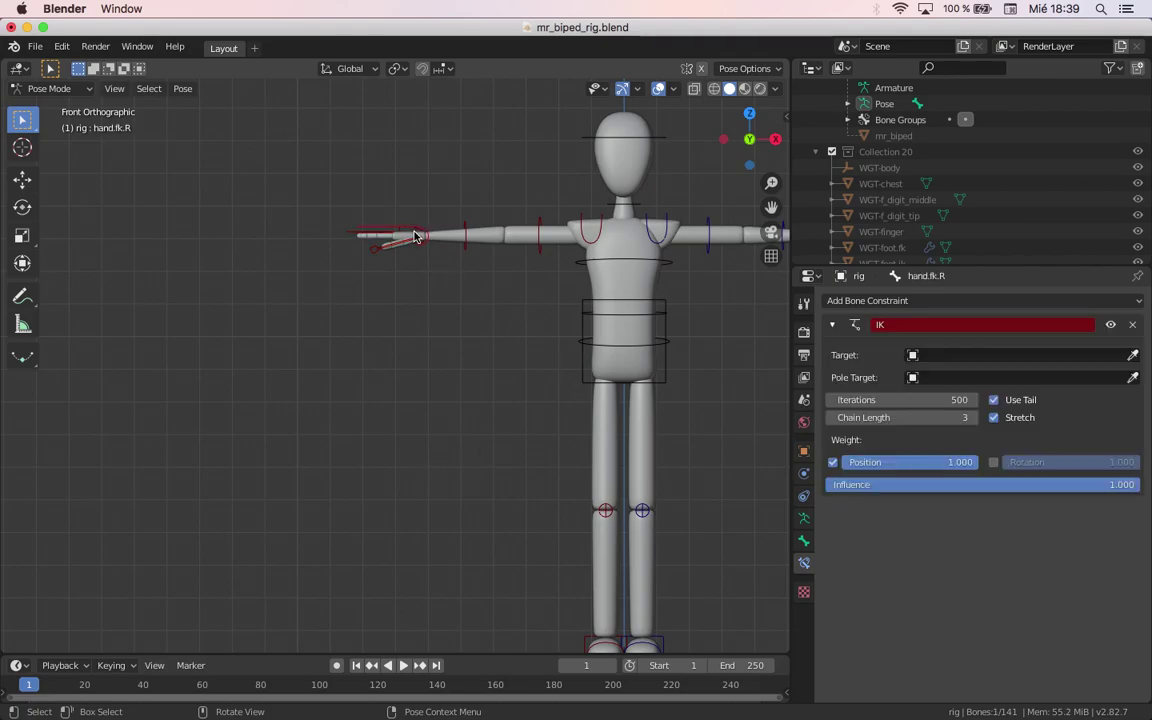
{"action": "middle_click_drag", "start_coordinate": [489, 334], "coordinate": [285, 373], "text": "shift"}
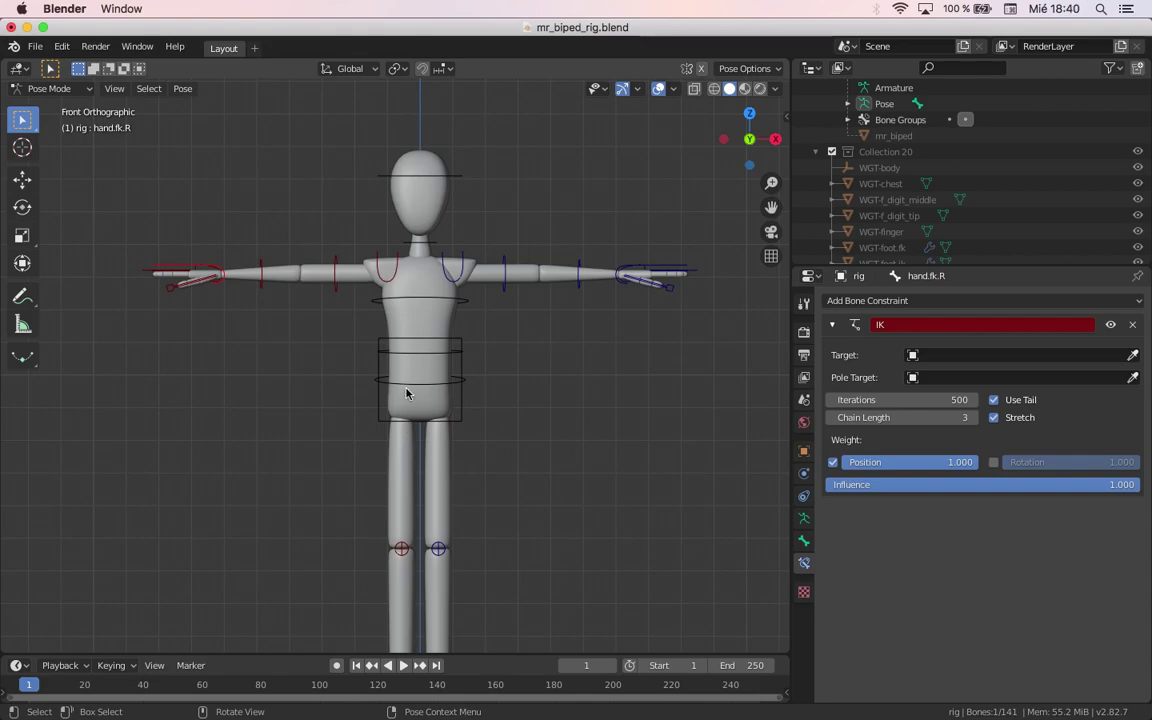
{"action": "scroll", "coordinate": [405, 387], "scroll_direction": "down", "scroll_amount": 3}
{"action": "middle_click_drag", "start_coordinate": [405, 387], "coordinate": [405, 316], "text": "shift"}
{"action": "scroll", "coordinate": [405, 316], "scroll_direction": "up", "scroll_amount": 1}
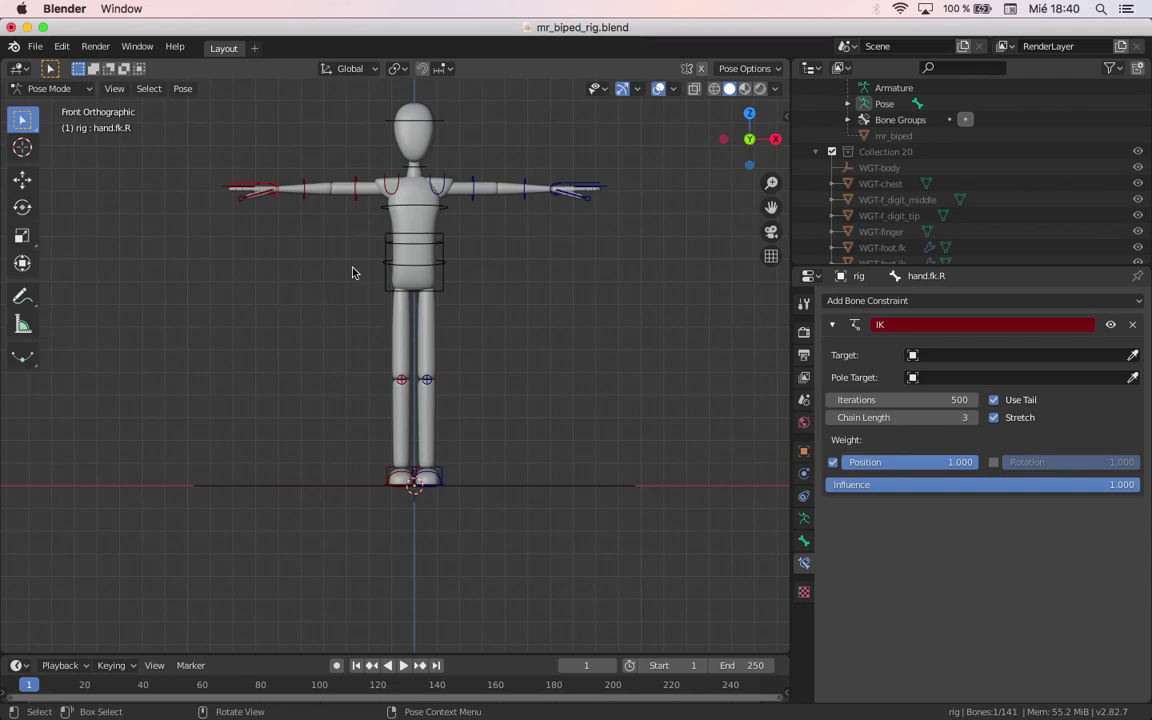
Step: Switch the rig to Object Mode and deselect it
{"action": "scroll", "coordinate": [430, 313], "scroll_direction": "down", "scroll_amount": 1}
{"action": "middle_click_drag", "start_coordinate": [486, 368], "coordinate": [310, 372], "text": "shift"}
{"action": "left_click", "coordinate": [50, 88]}
{"action": "left_click", "coordinate": [50, 106]}
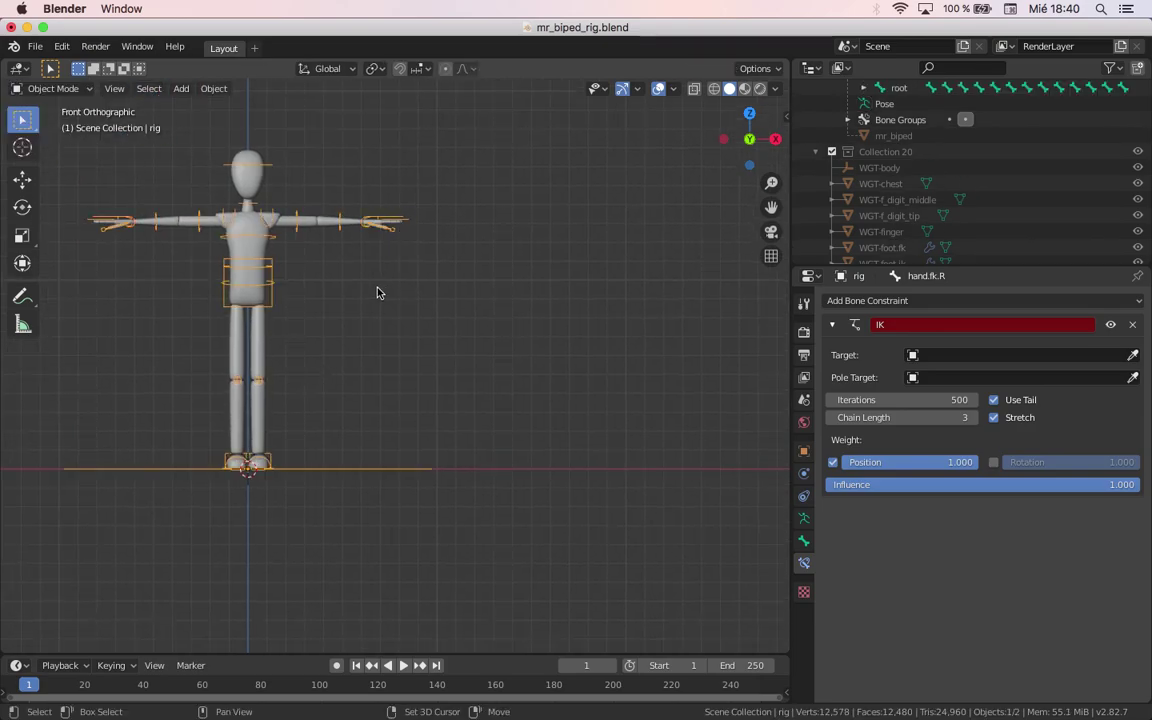
{"action": "middle_click_drag", "start_coordinate": [378, 291], "coordinate": [437, 334], "text": "shift"}
{"action": "left_click", "coordinate": [262, 178]}
Step: Add Walk cycle.jpeg as a reference image and move it beside the character's left hand, at about X 3.39, Z 0.96
{"action": "left_click", "coordinate": [181, 88]}
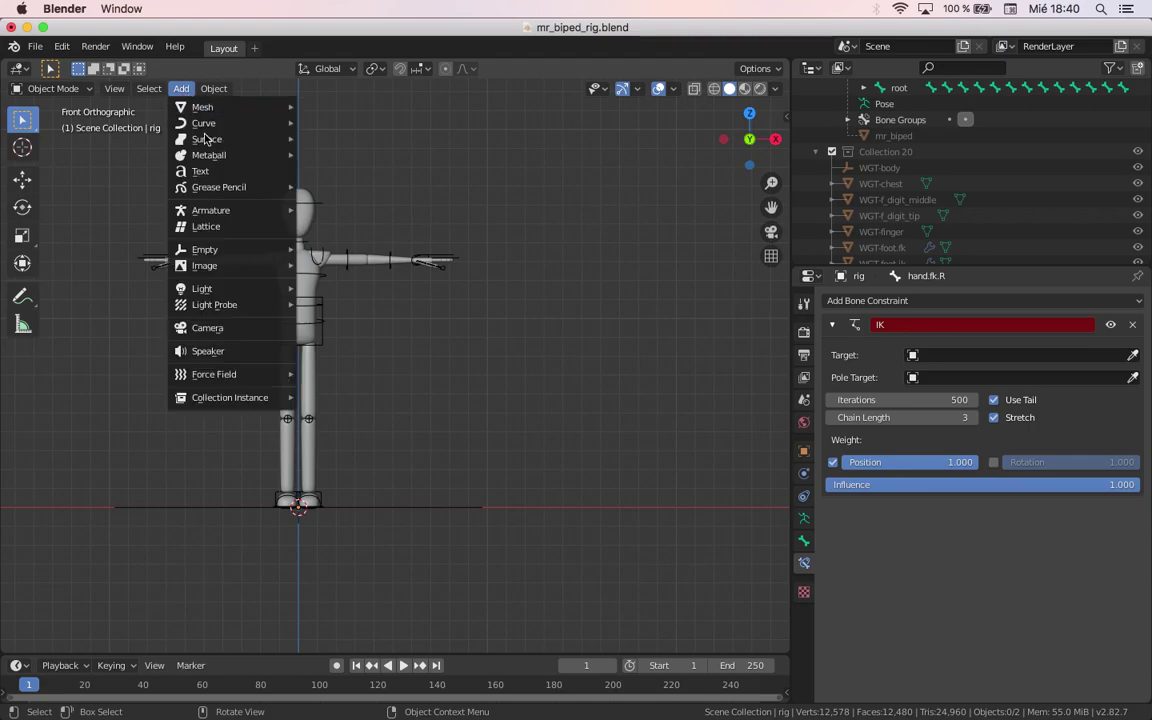
{"action": "mouse_move", "coordinate": [246, 271]}
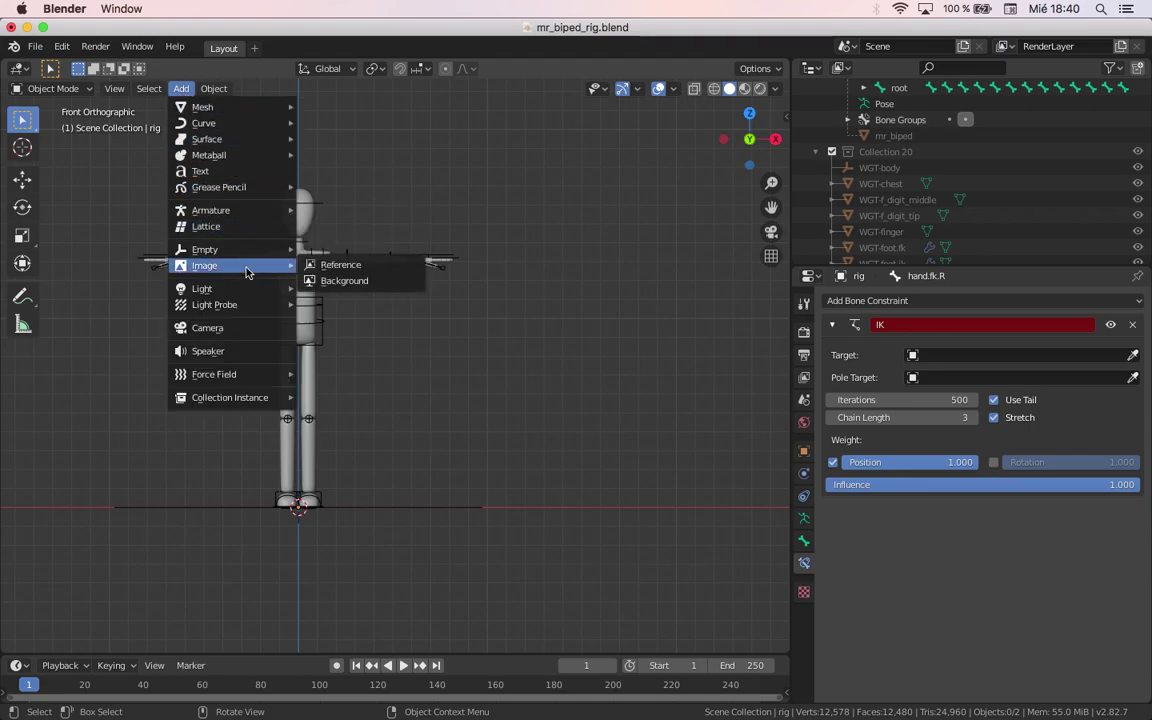
{"action": "left_click", "coordinate": [362, 270]}
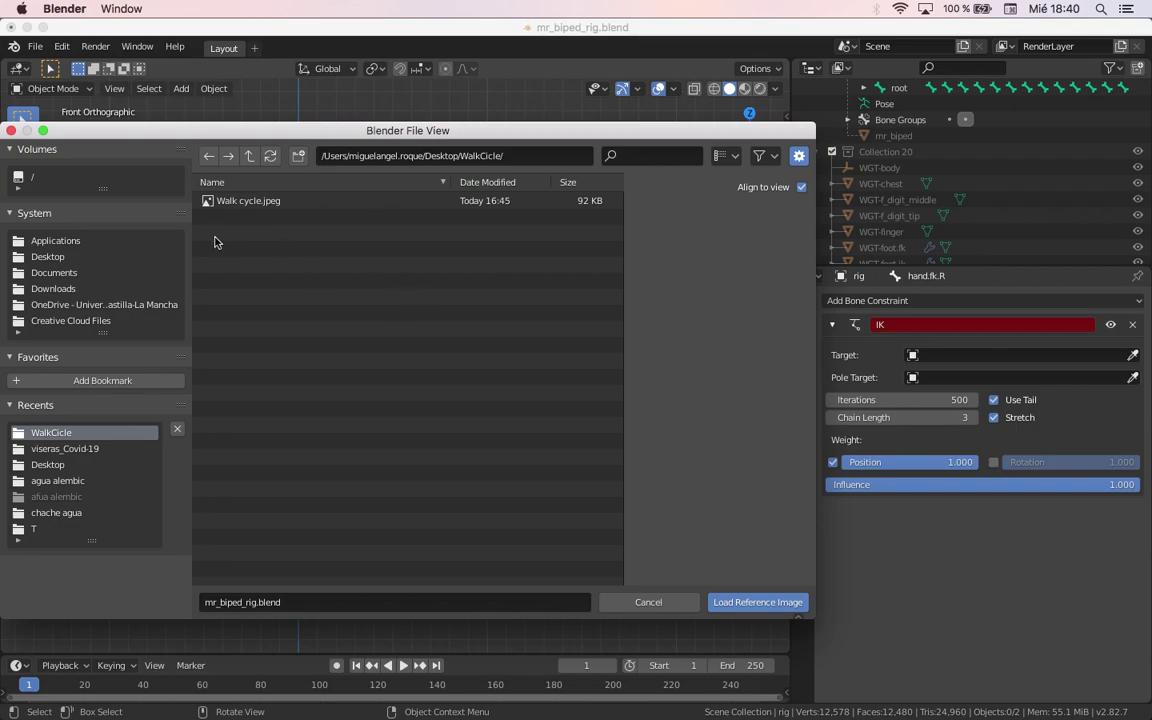
{"action": "double_click", "coordinate": [250, 201]}
{"action": "scroll", "coordinate": [398, 453], "scroll_direction": "down", "scroll_amount": 4}
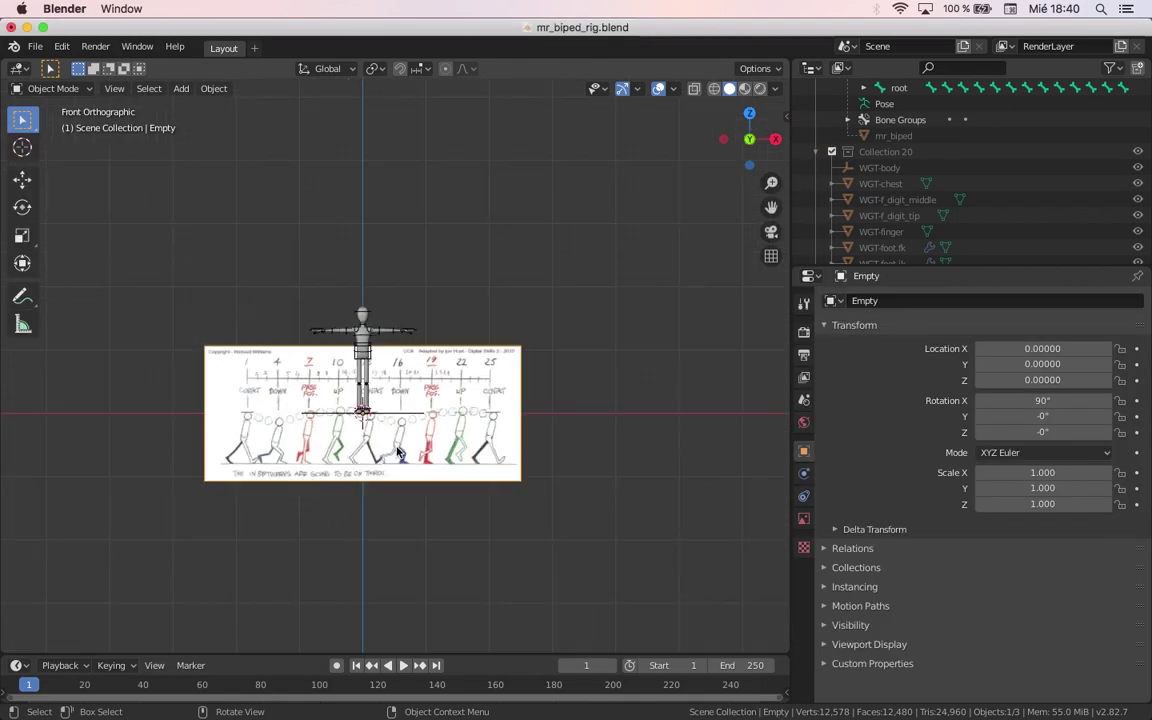
{"action": "key", "text": "g"}
{"action": "left_click", "coordinate": [584, 417]}
{"action": "scroll", "coordinate": [397, 352], "scroll_direction": "up", "scroll_amount": 3}
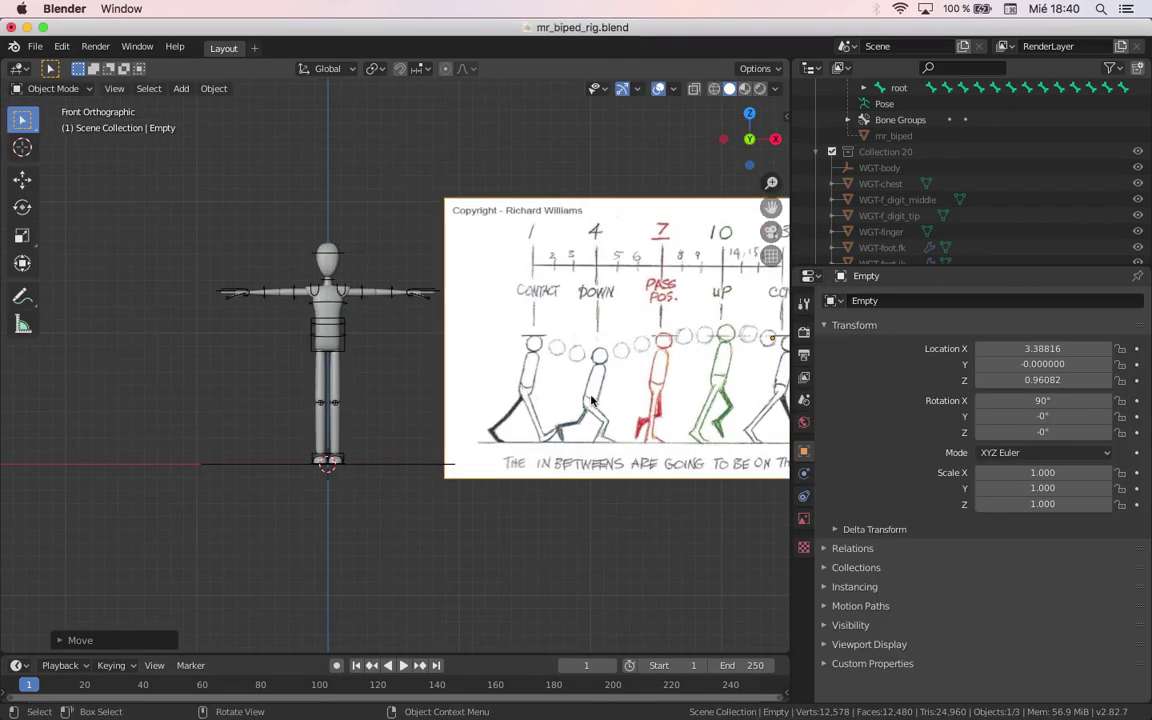
Step: Add Walk cycle.jpeg as a background image and move it to the character's other side, at about X -2.87, Z 0.85
{"action": "left_click", "coordinate": [397, 352]}
{"action": "left_click", "coordinate": [200, 88]}
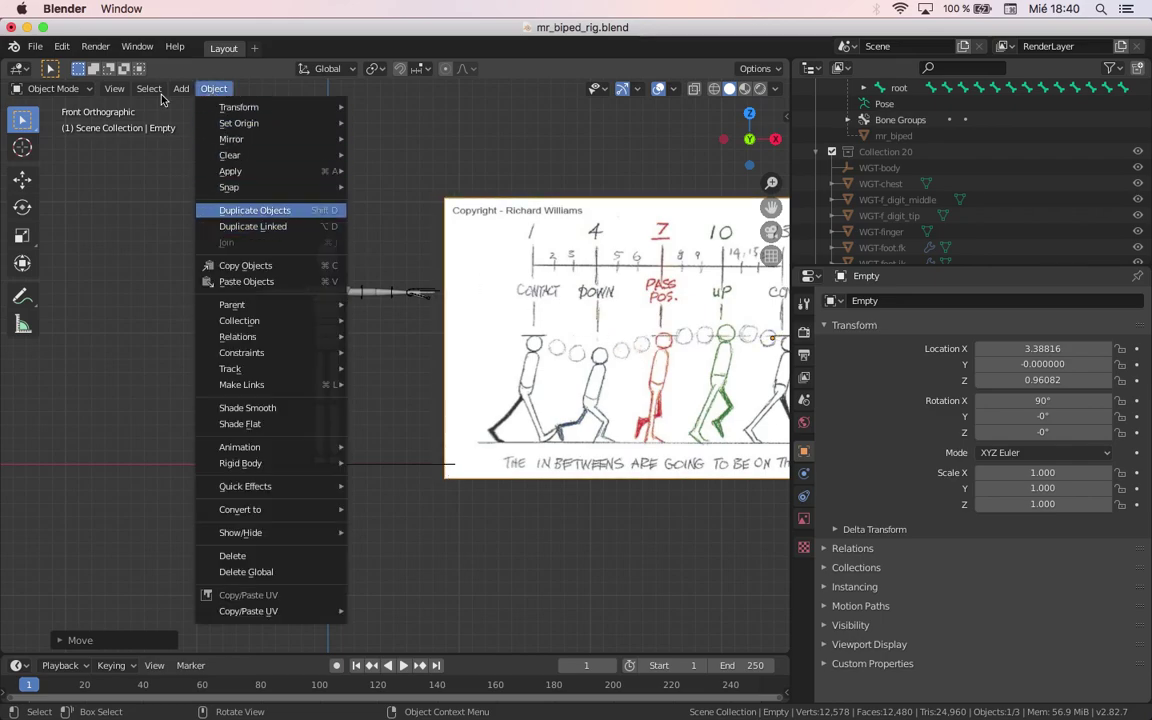
{"action": "left_click", "coordinate": [181, 88]}
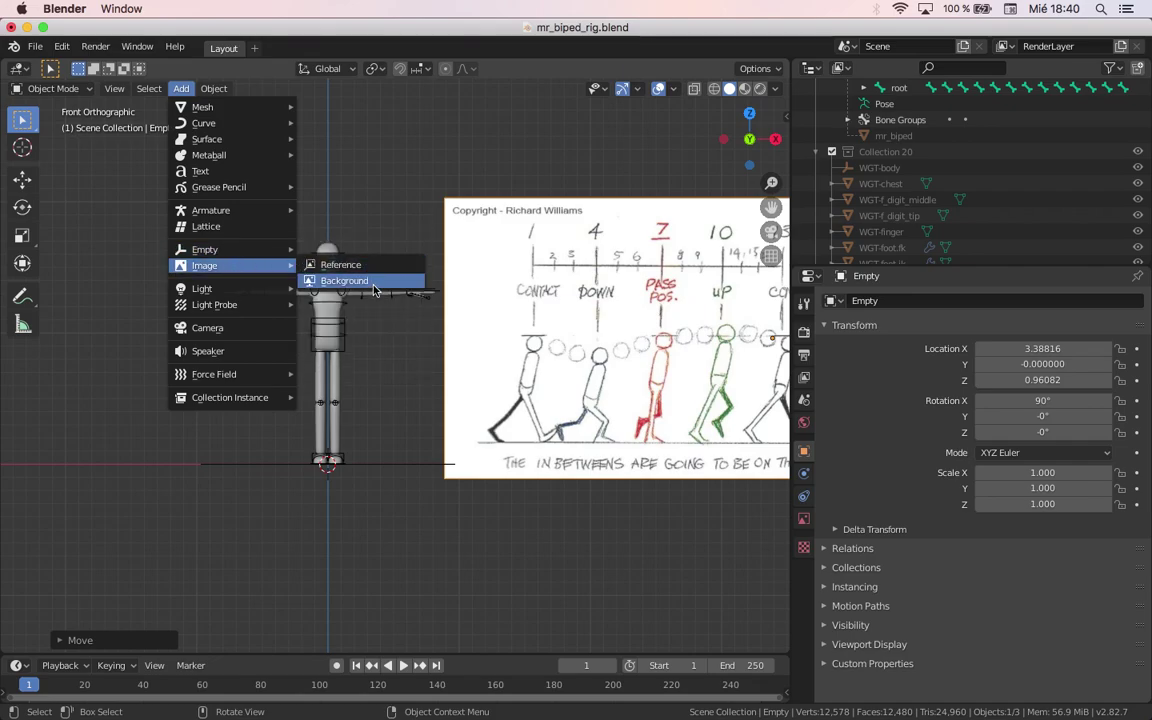
{"action": "left_click", "coordinate": [345, 281]}
{"action": "left_click", "coordinate": [255, 200]}
{"action": "double_click", "coordinate": [255, 200]}
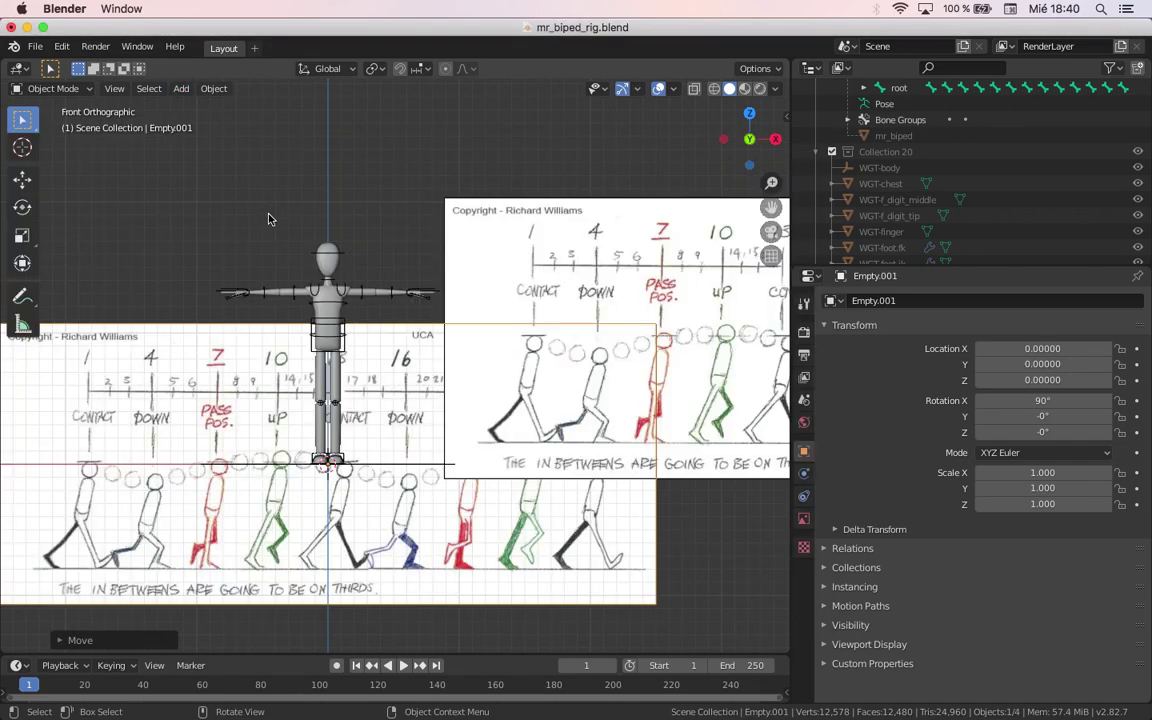
{"action": "key", "text": "g"}
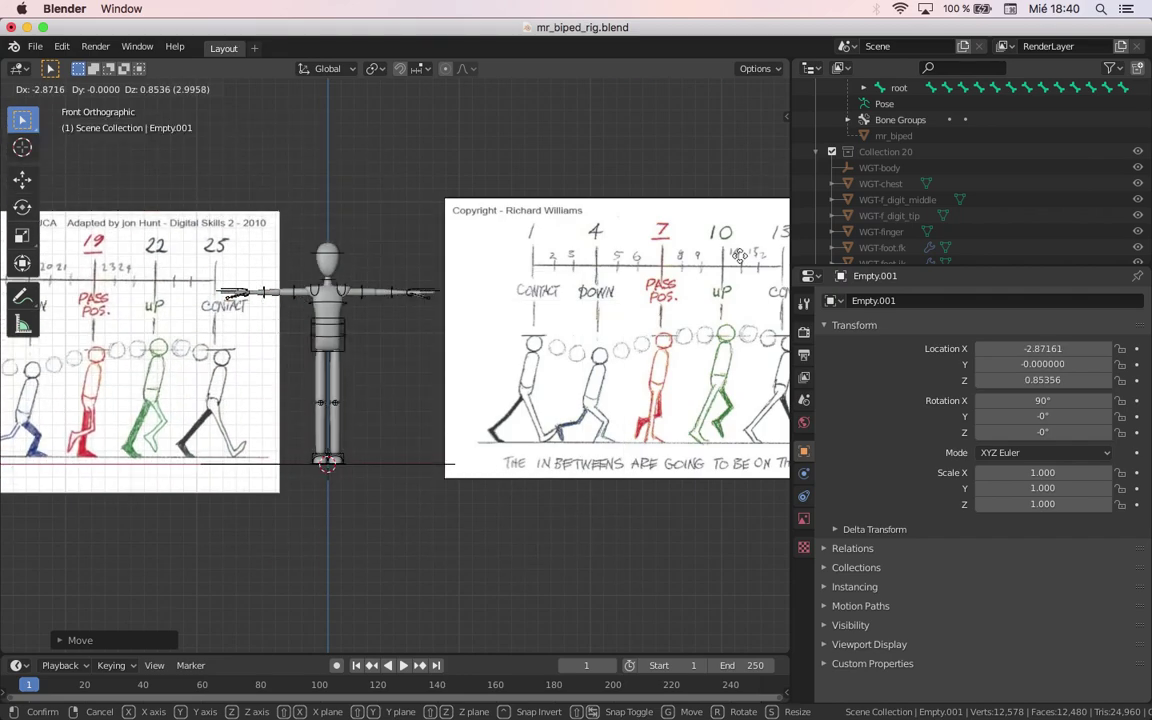
{"action": "left_click", "coordinate": [690, 220]}
{"action": "scroll", "coordinate": [643, 275], "scroll_direction": "down", "scroll_amount": 4}
{"action": "left_click", "coordinate": [181, 88]}
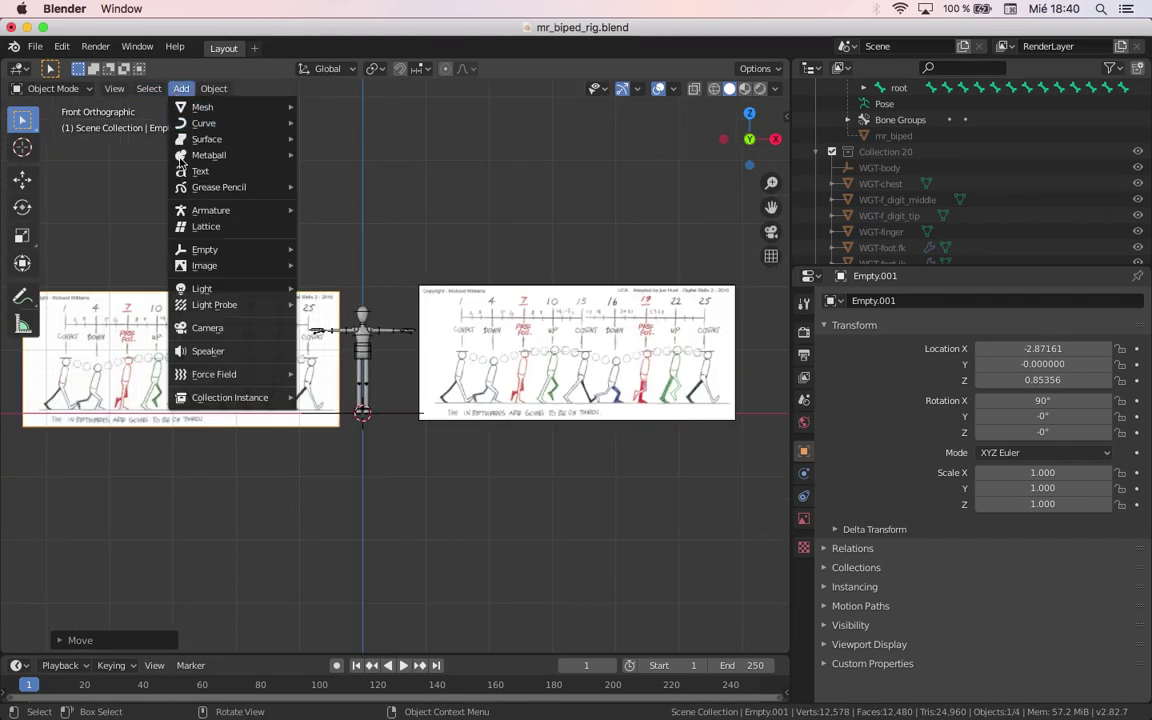
{"action": "mouse_move", "coordinate": [270, 265]}
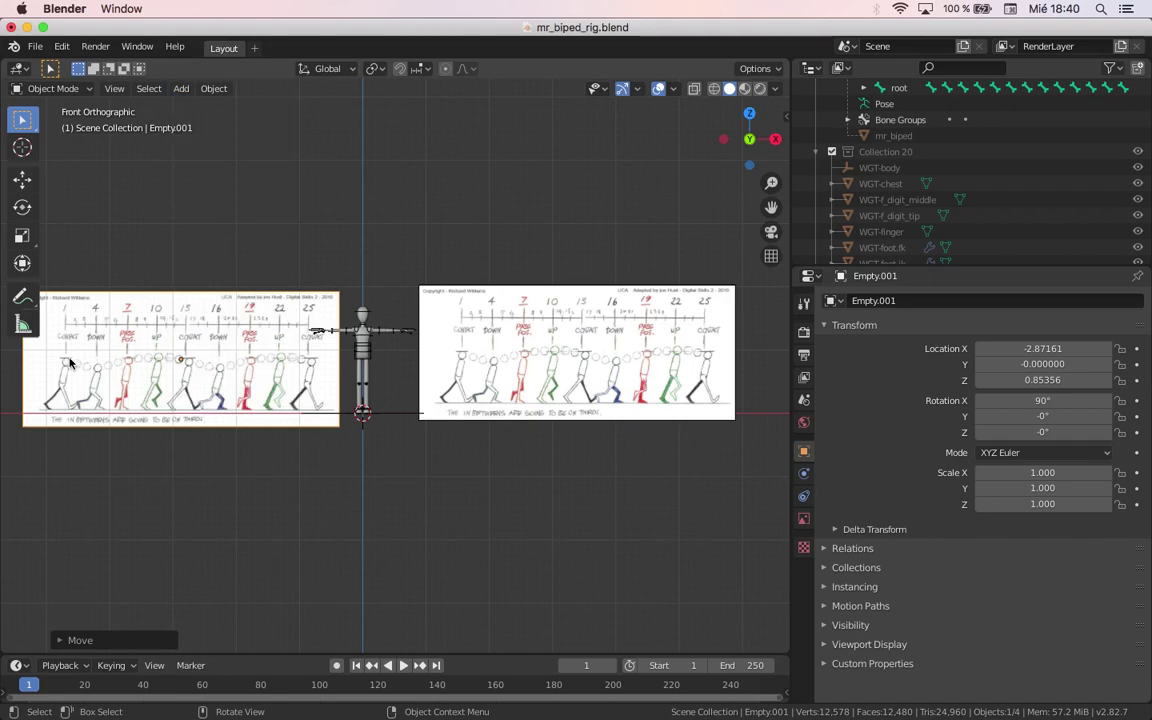
{"action": "left_click", "coordinate": [181, 88]}
{"action": "mouse_move", "coordinate": [240, 265]}
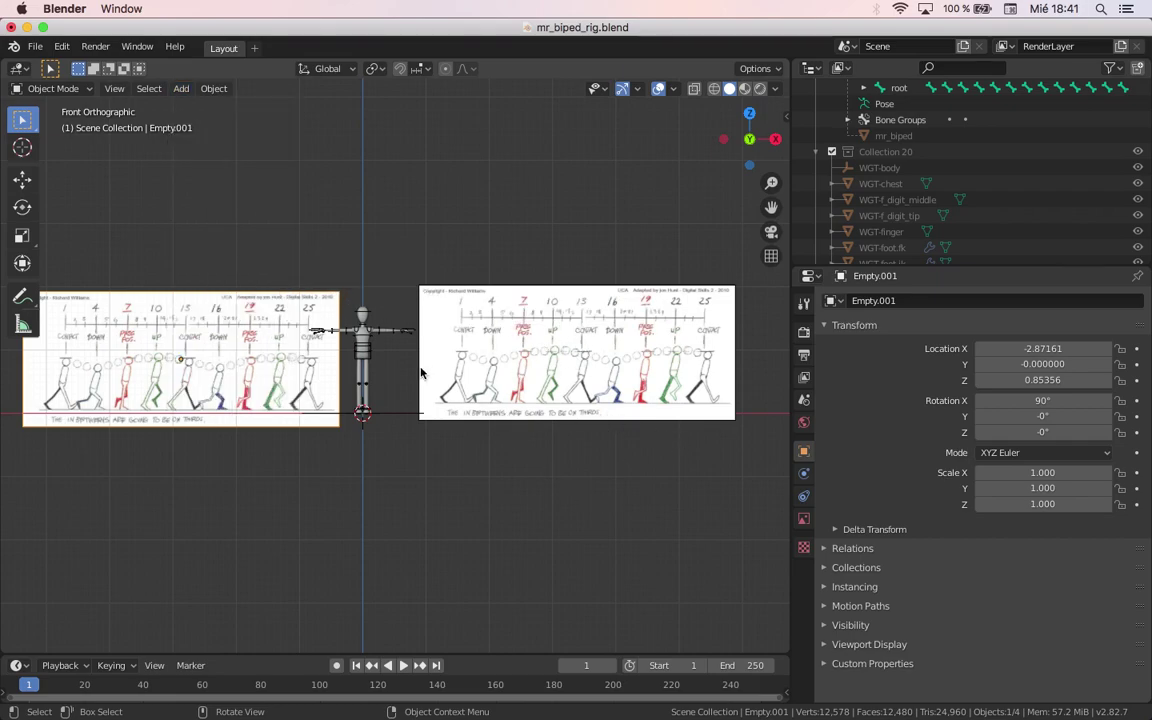
Step: Compare how the reference and background walk cycle images display in the front, back and perspective views
{"action": "scroll", "coordinate": [420, 373], "scroll_direction": "up", "scroll_amount": 3}
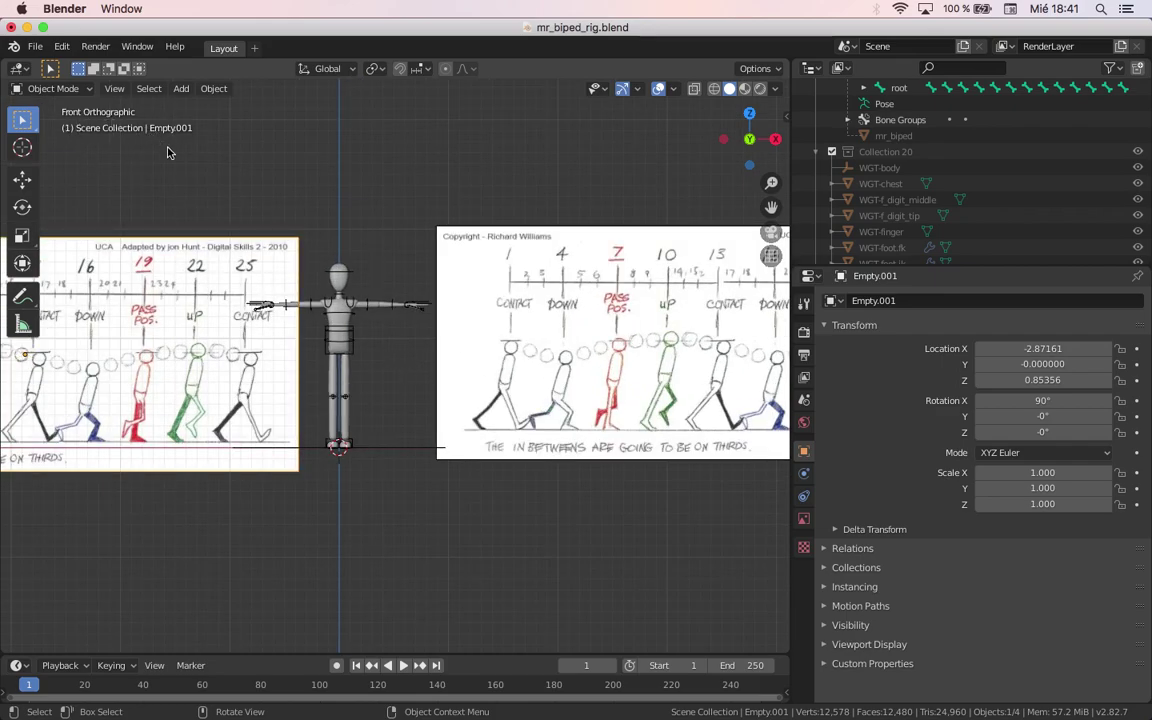
{"action": "scroll", "coordinate": [348, 335], "scroll_direction": "down", "scroll_amount": 3}
{"action": "middle_click_drag", "start_coordinate": [348, 335], "coordinate": [301, 391]}
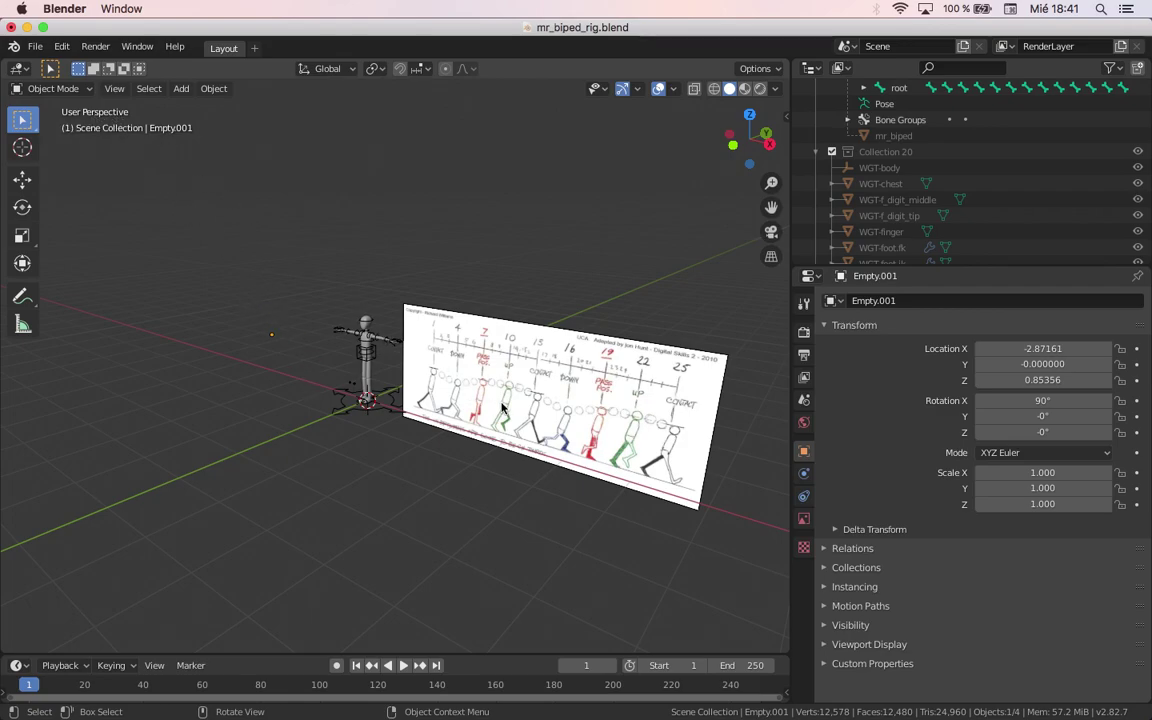
{"action": "key", "text": "KP_1"}
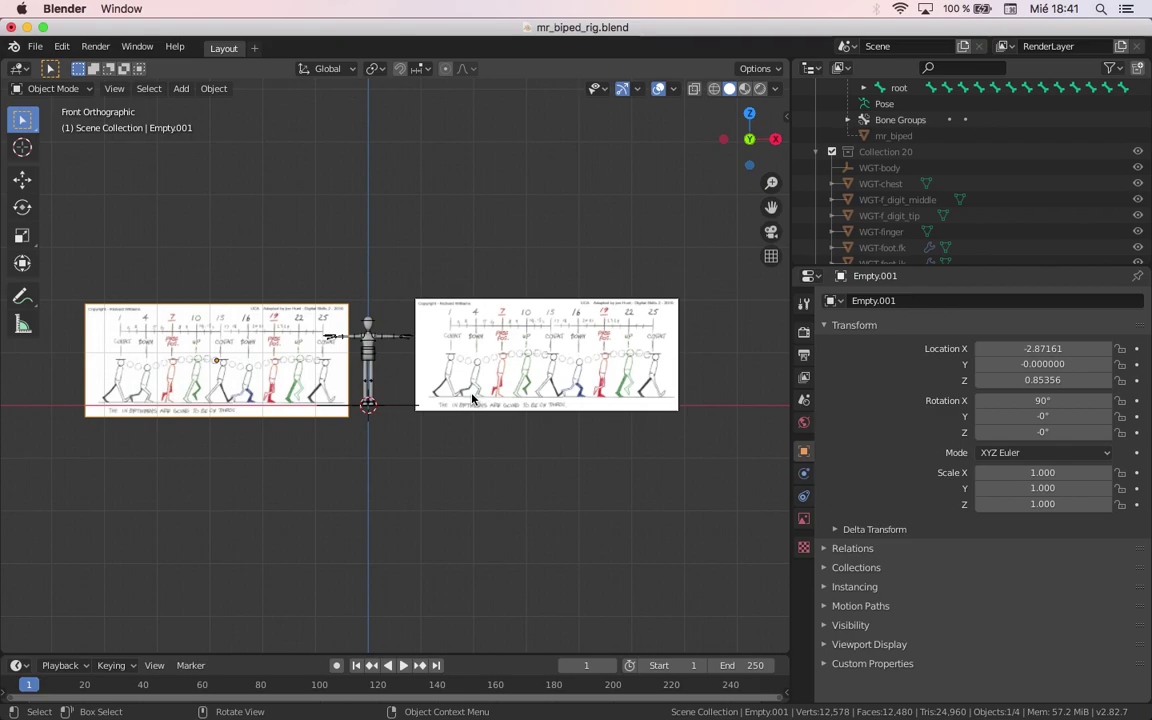
{"action": "middle_click_drag", "start_coordinate": [472, 399], "coordinate": [500, 400]}
{"action": "key", "text": "KP_1"}
{"action": "scroll", "coordinate": [420, 422], "scroll_direction": "up", "scroll_amount": 1}
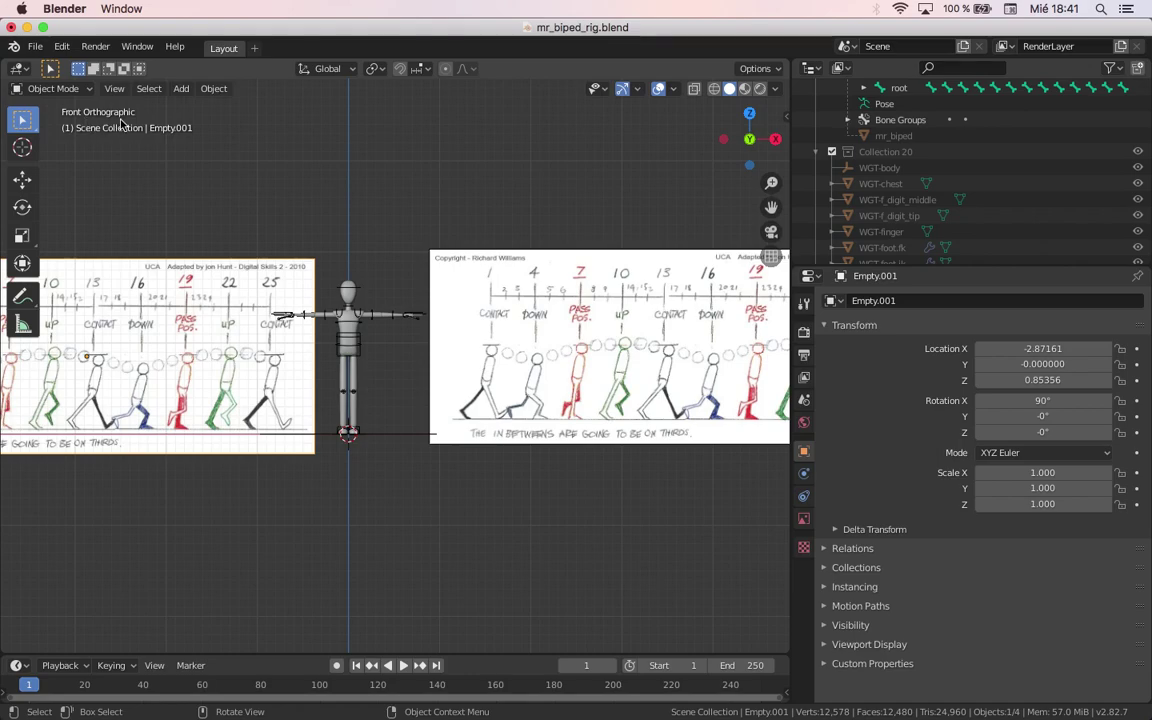
{"action": "scroll", "coordinate": [308, 260], "scroll_direction": "up", "scroll_amount": 1}
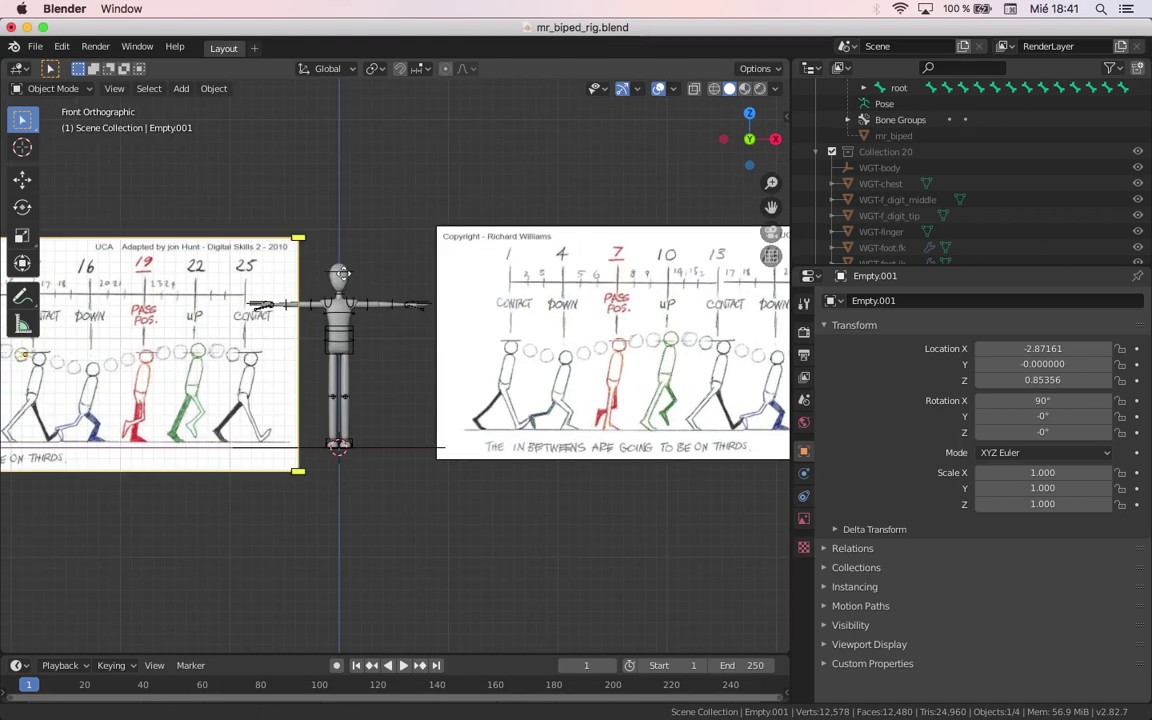
{"action": "middle_click_drag", "start_coordinate": [314, 275], "coordinate": [440, 265], "text": "shift"}
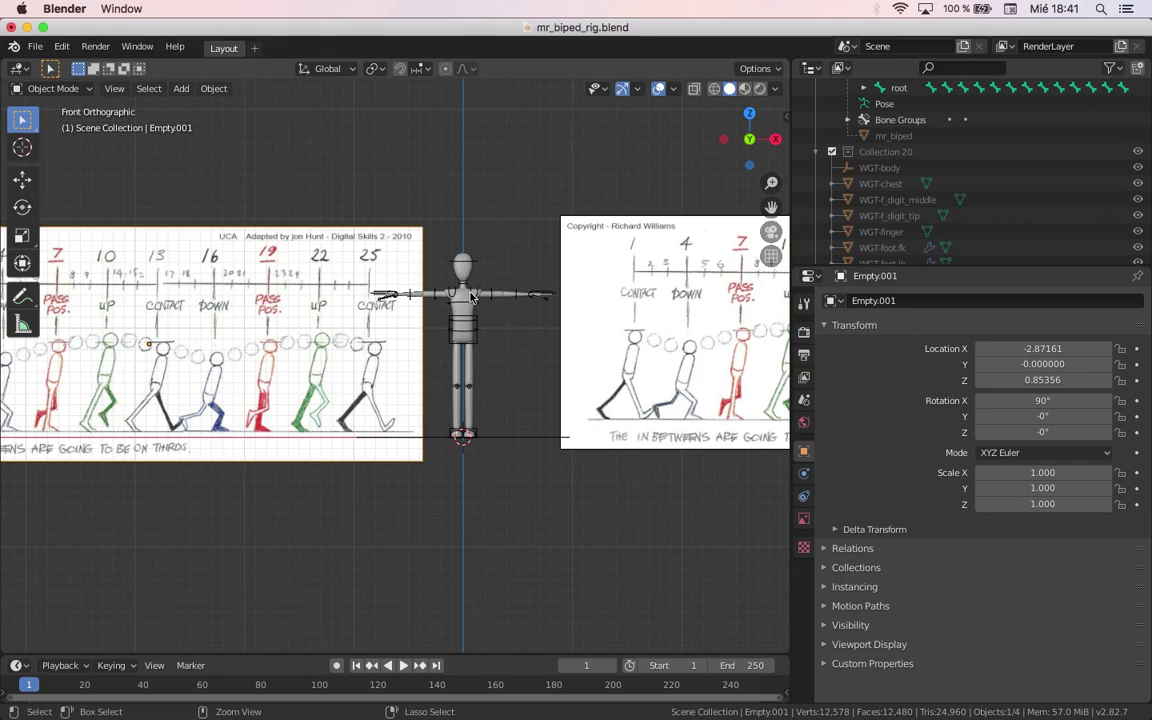
{"action": "key", "text": "ctrl+KP_1"}
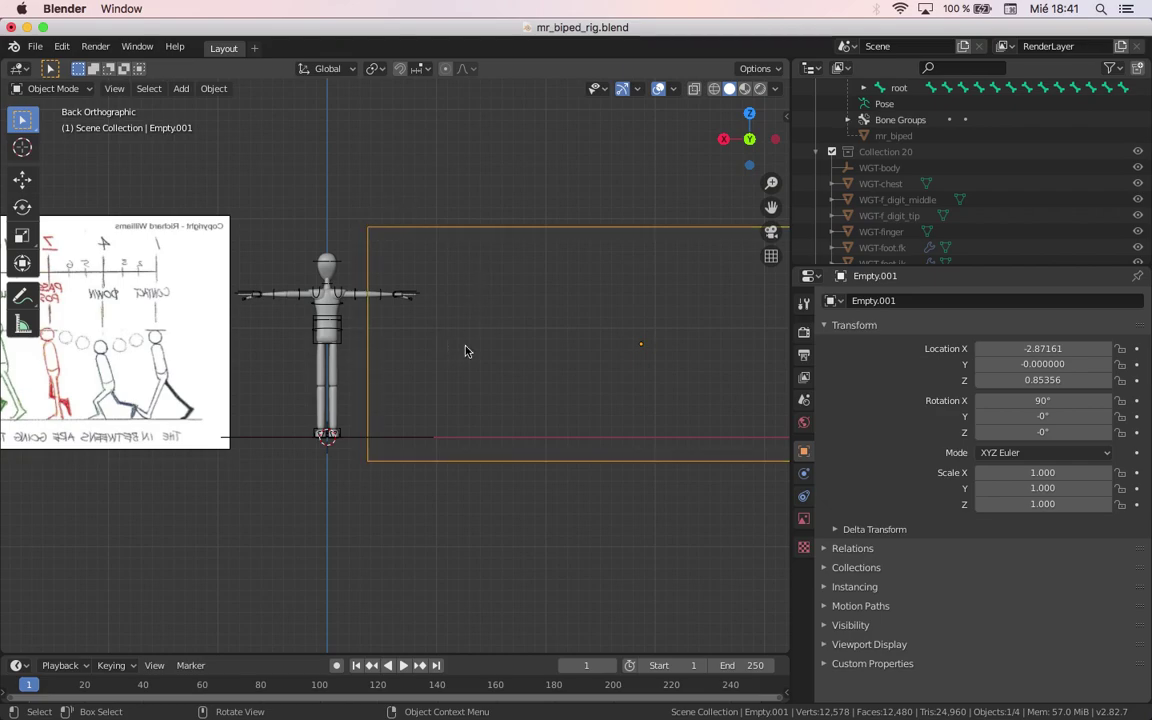
{"action": "middle_click_drag", "start_coordinate": [494, 350], "coordinate": [82, 316]}
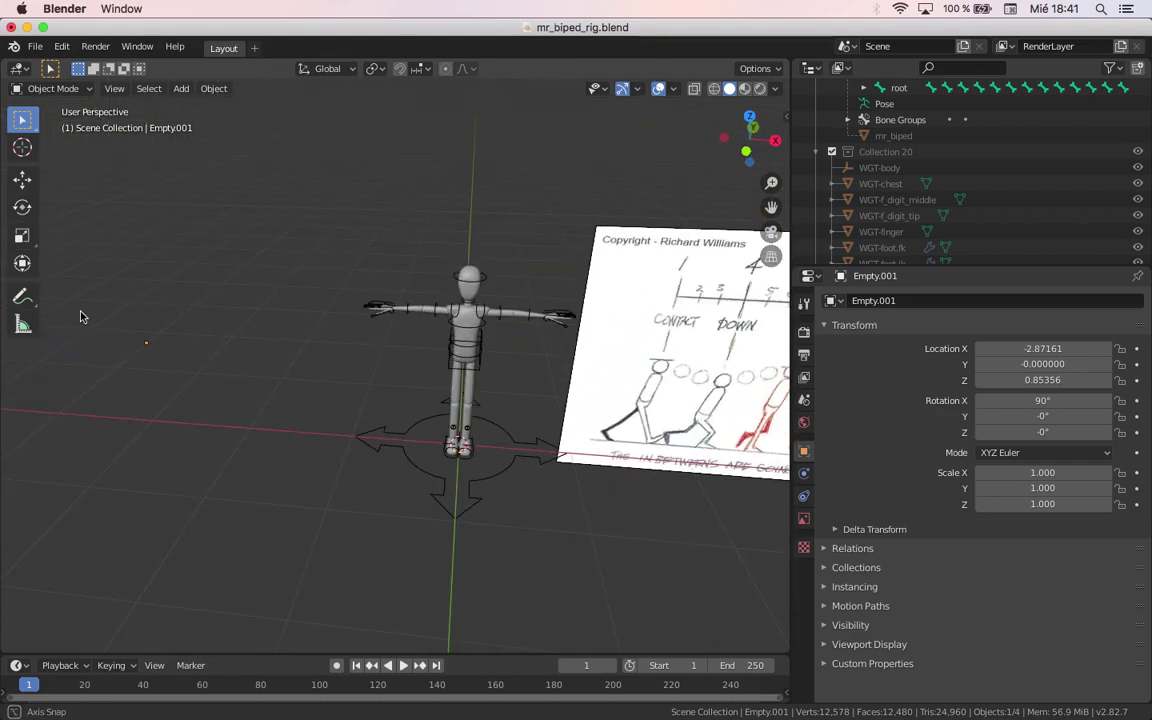
{"action": "key", "text": "KP_1"}
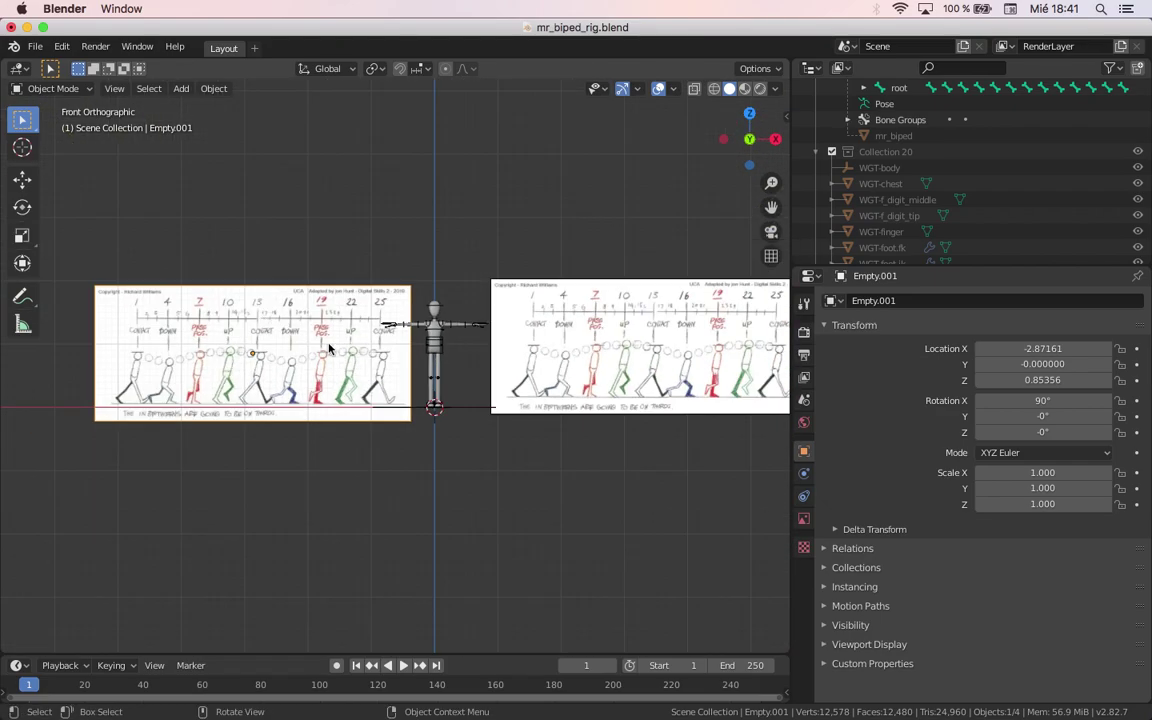
Step: Compare the image display settings of the reference image with those of the background image
{"action": "left_click", "coordinate": [549, 348]}
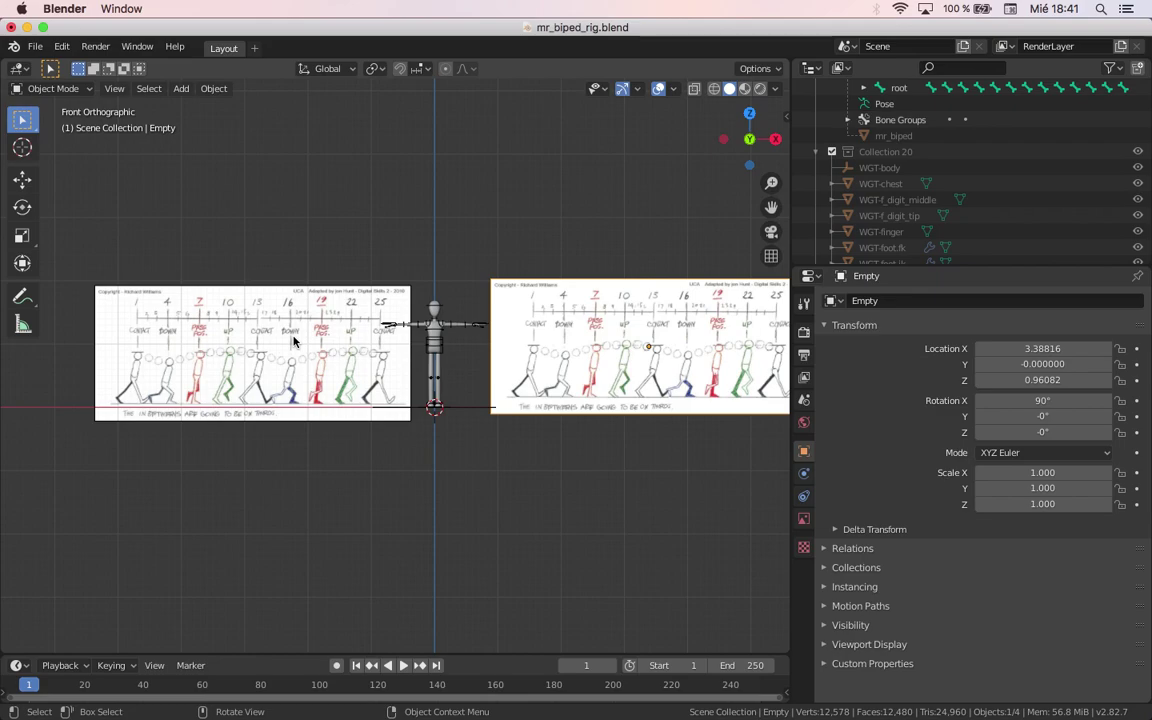
{"action": "left_click", "coordinate": [803, 521]}
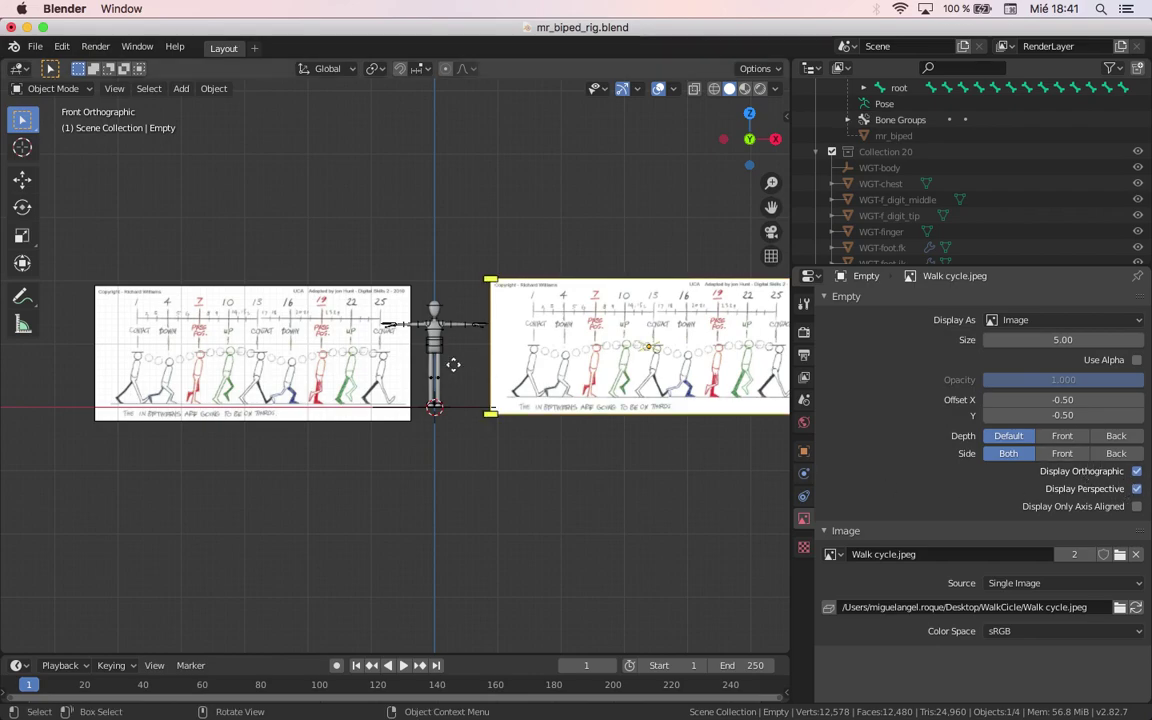
{"action": "left_click", "coordinate": [345, 363]}
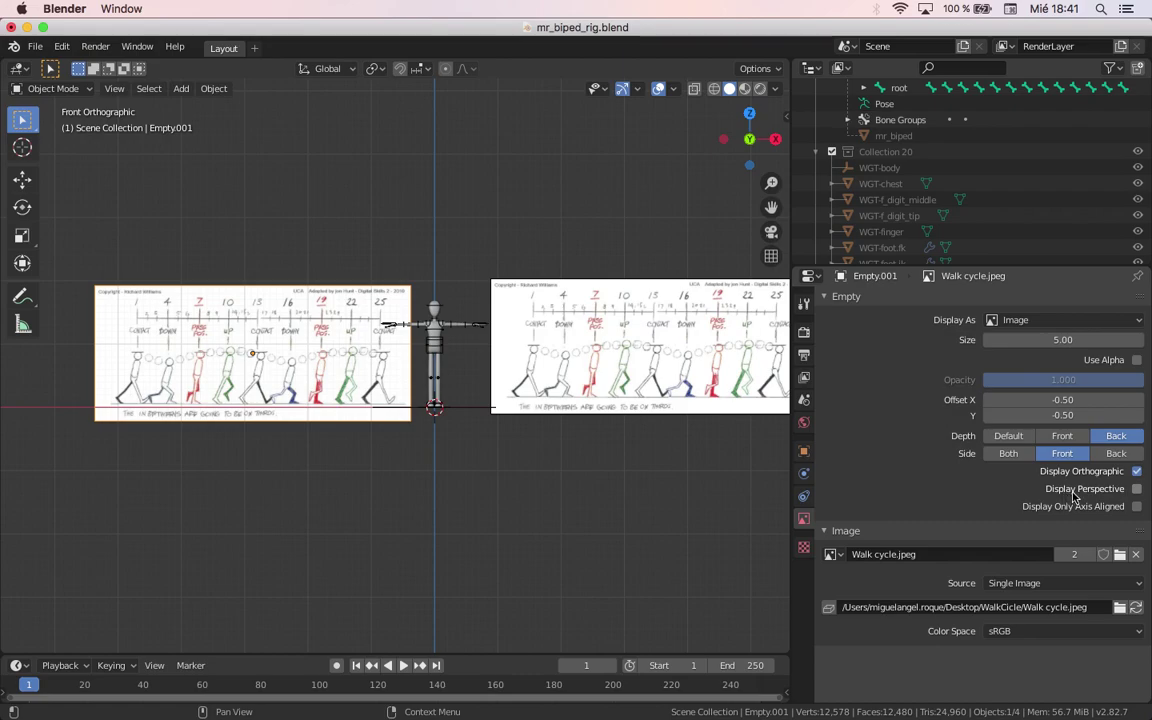
Step: Toggle Display Perspective repeatedly for the background image in a perspective view, leaving it enabled
{"action": "middle_click_drag", "start_coordinate": [660, 430], "coordinate": [575, 468]}
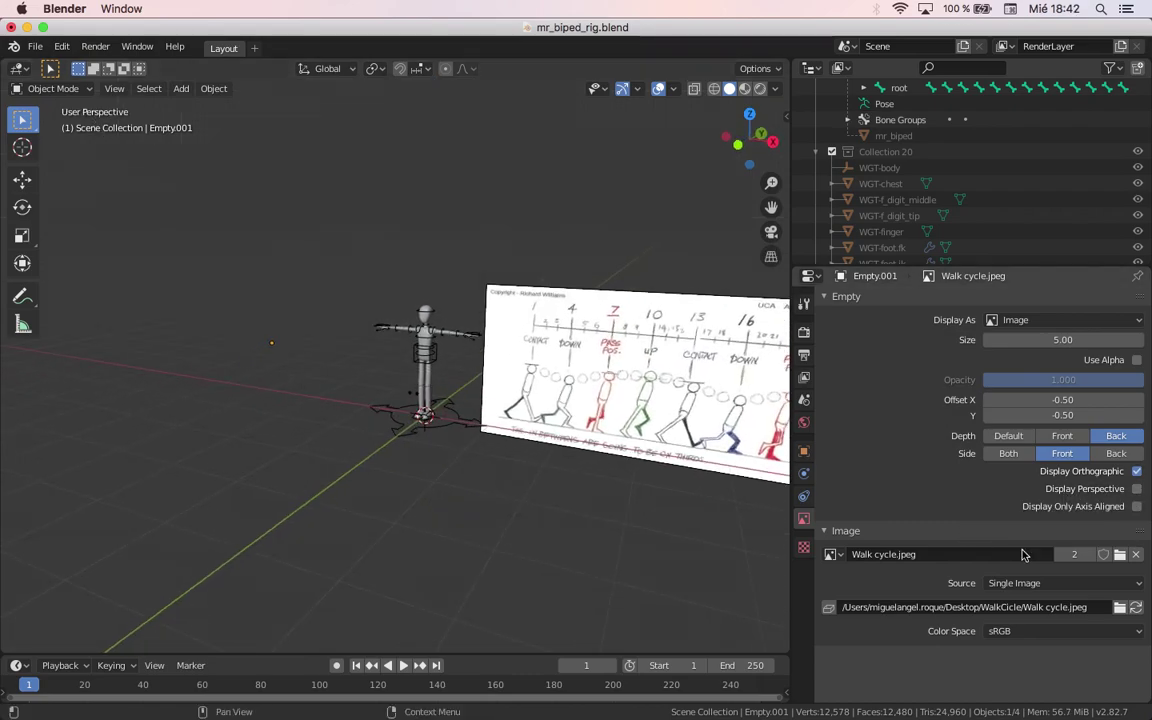
{"action": "left_click", "coordinate": [1137, 489]}
{"action": "left_click", "coordinate": [1137, 491]}
{"action": "left_click", "coordinate": [1137, 491]}
{"action": "left_click", "coordinate": [1137, 491]}
{"action": "left_click", "coordinate": [1137, 491]}
{"action": "left_click", "coordinate": [1137, 491]}
{"action": "left_click", "coordinate": [1137, 491]}
{"action": "left_click", "coordinate": [1137, 491]}
{"action": "left_click", "coordinate": [1137, 491]}
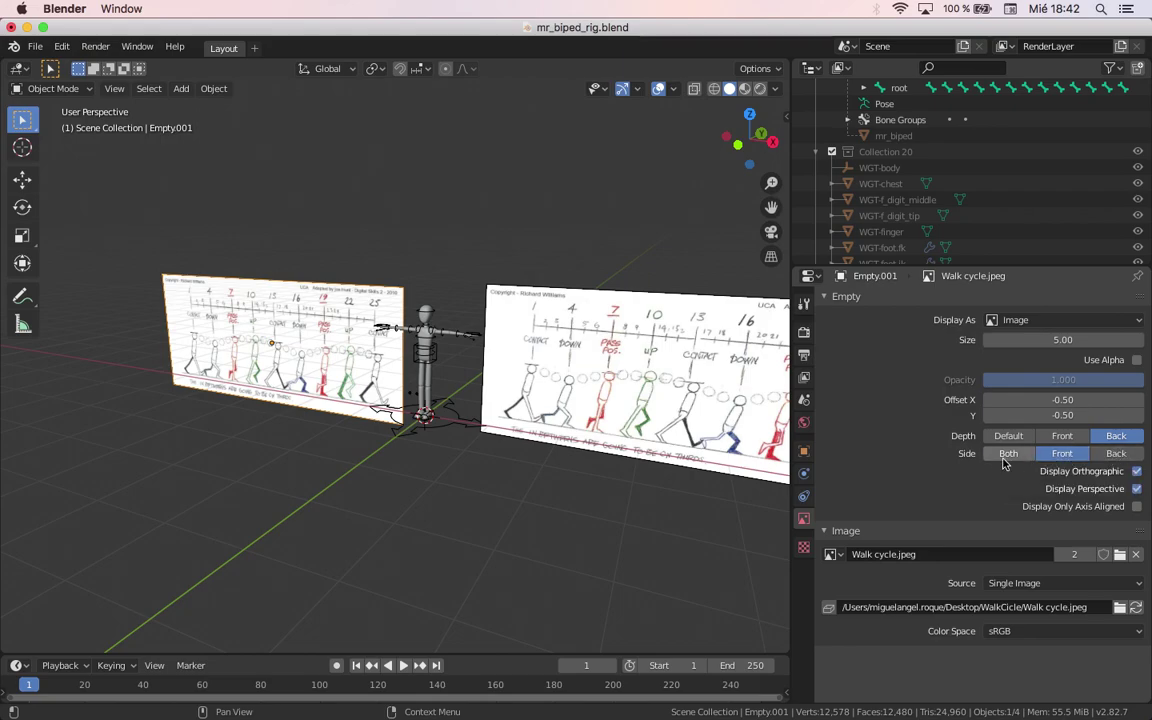
Step: Try the Back option for the background image's visible side, and set it to Both
{"action": "middle_click_drag", "start_coordinate": [442, 440], "coordinate": [140, 412]}
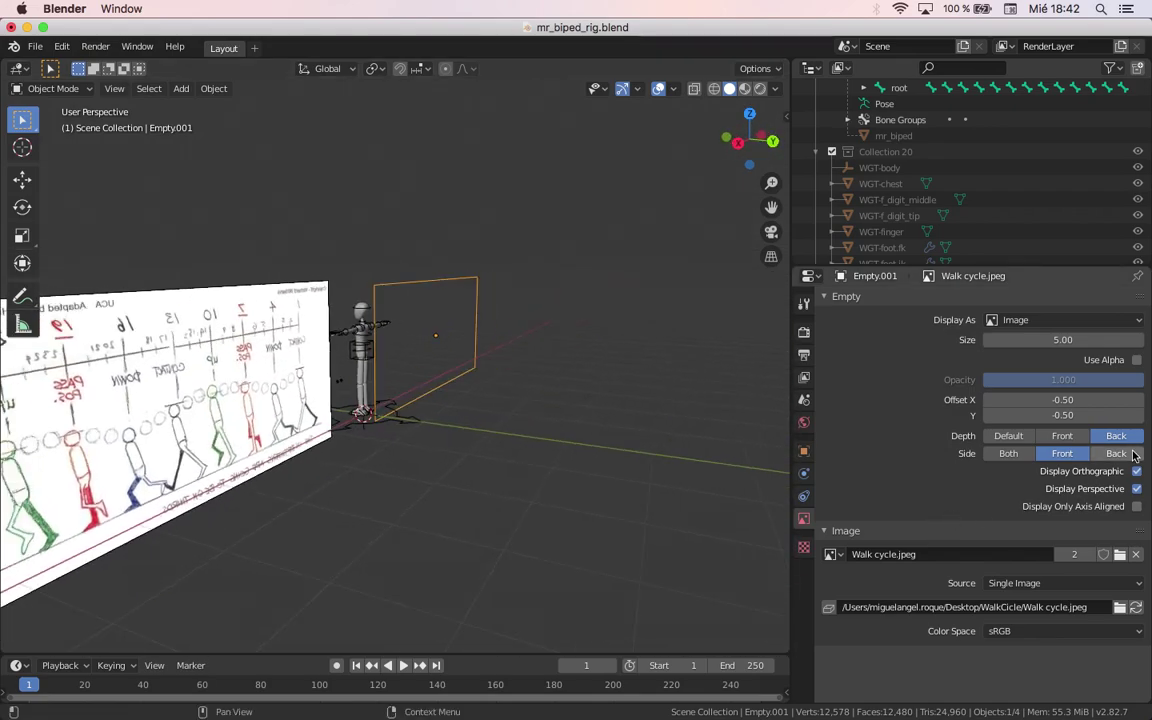
{"action": "left_click", "coordinate": [1116, 453]}
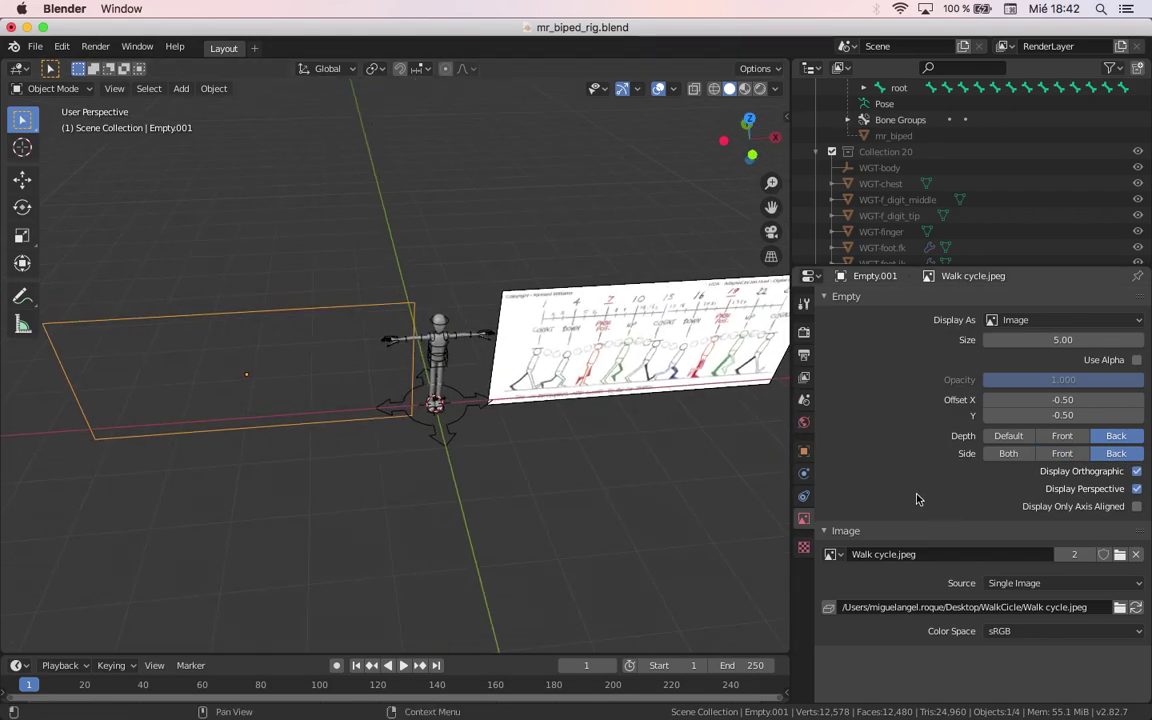
{"action": "left_click", "coordinate": [1008, 453]}
{"action": "middle_click_drag", "start_coordinate": [668, 476], "coordinate": [563, 457]}
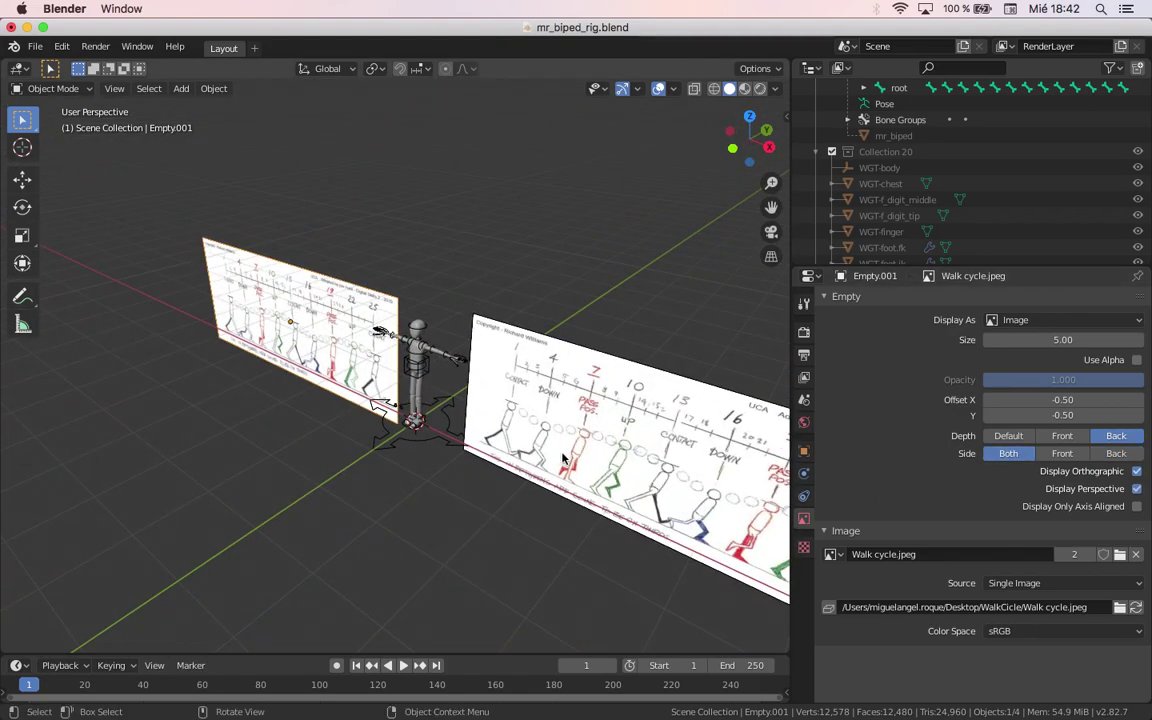
{"action": "left_click", "coordinate": [181, 88]}
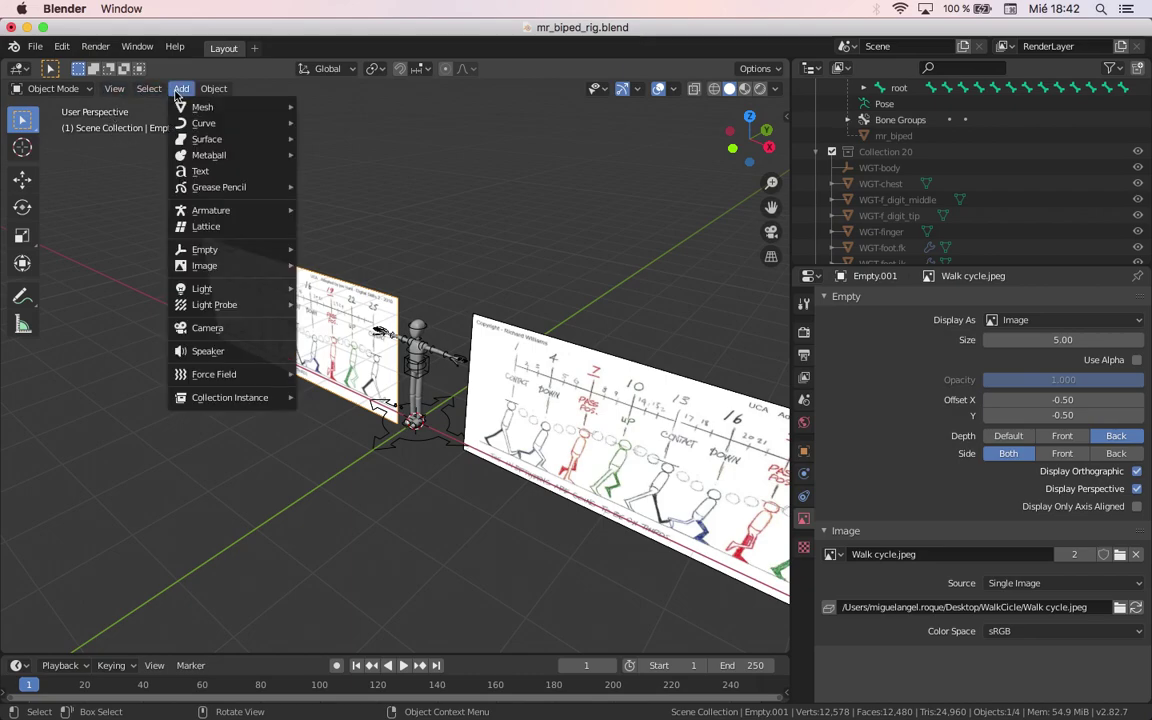
{"action": "mouse_move", "coordinate": [222, 270]}
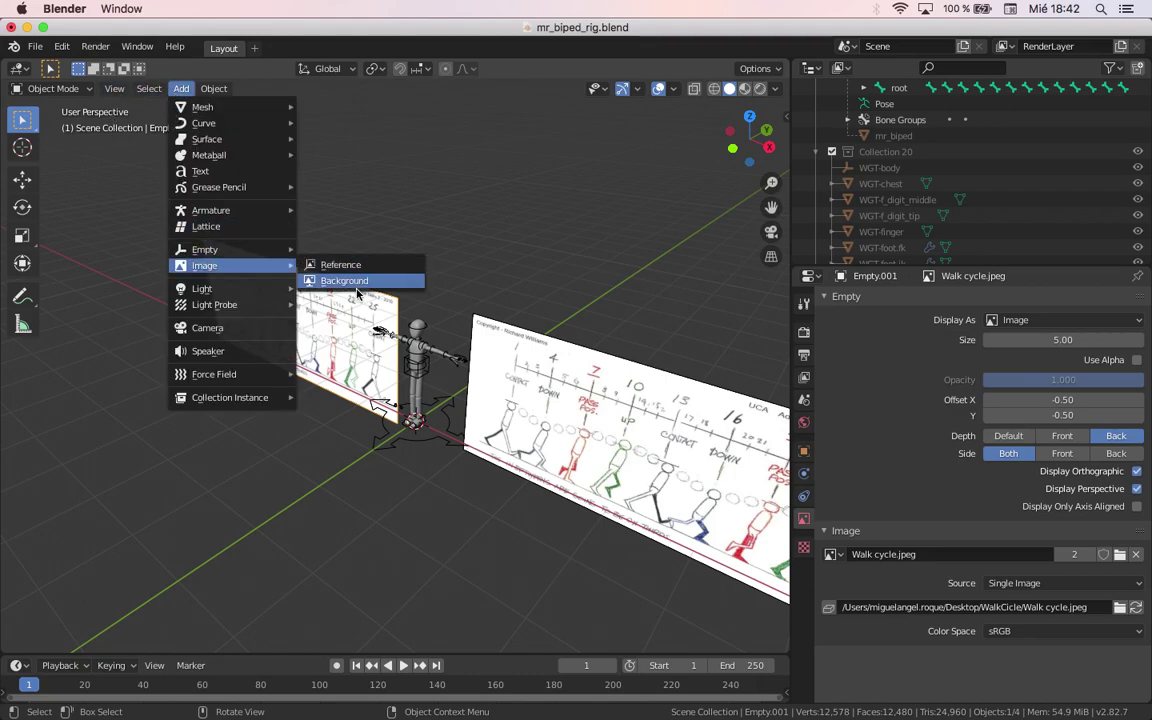
{"action": "left_click", "coordinate": [343, 280]}
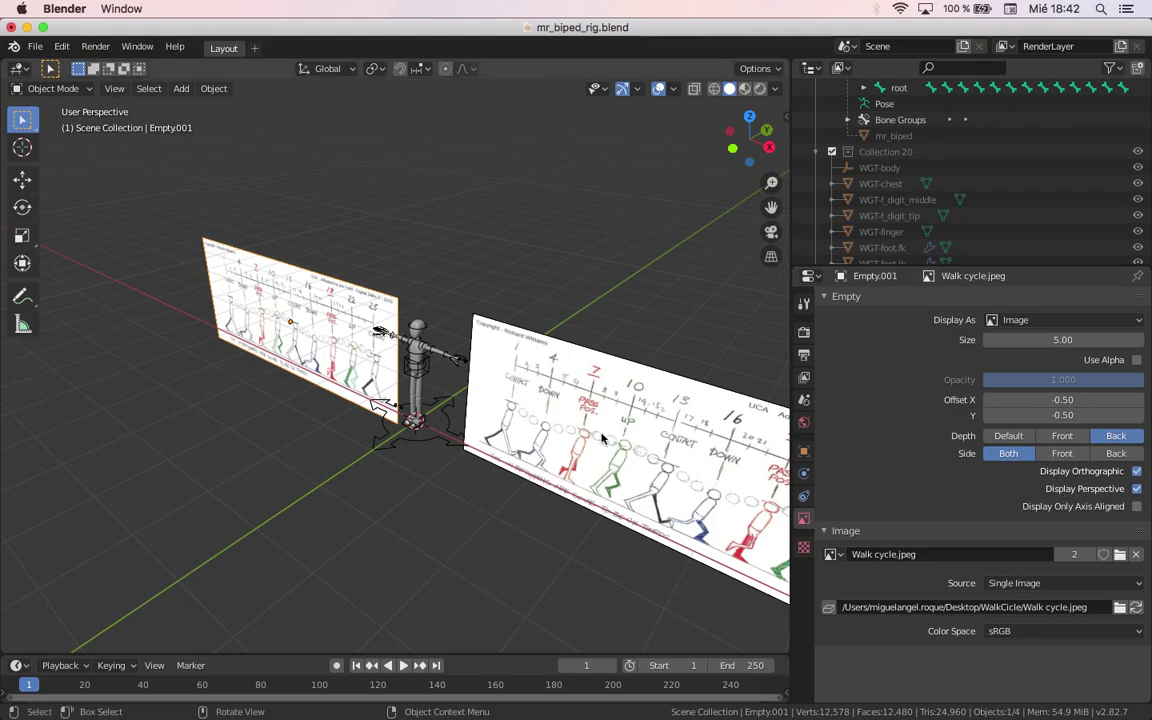
Step: Delete both walk cycle images, the reference one and the background one, from the scene
{"action": "left_click", "coordinate": [563, 421]}
{"action": "key", "text": "x"}
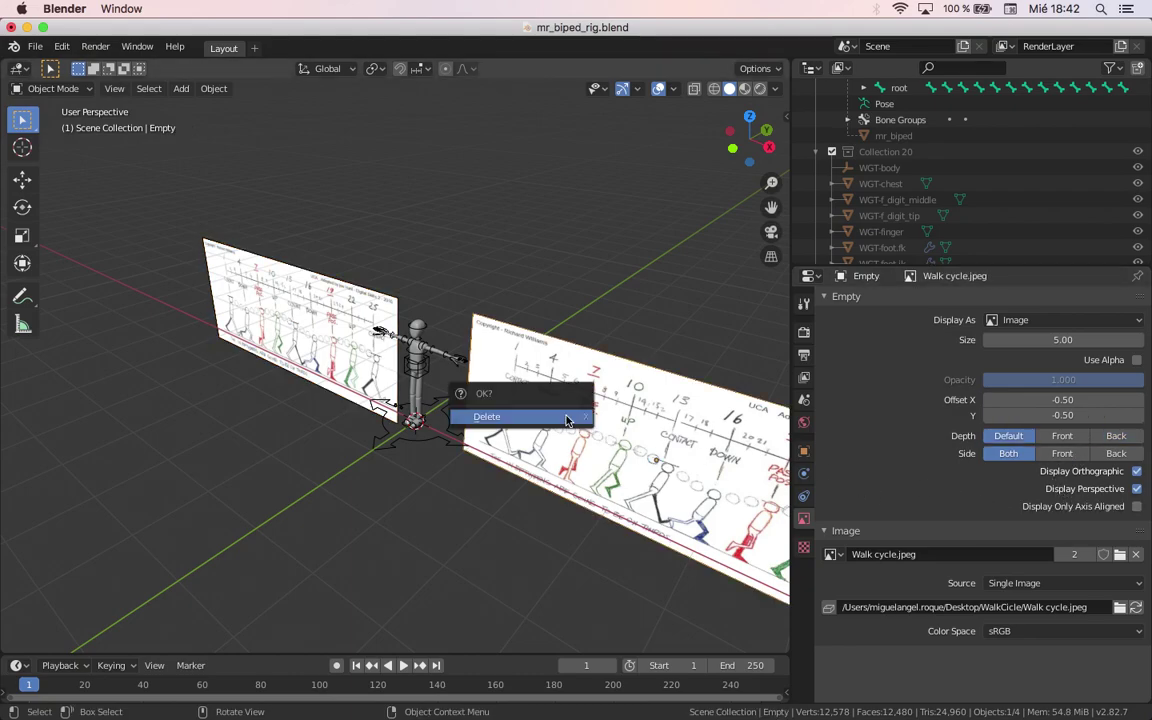
{"action": "left_click", "coordinate": [563, 418]}
{"action": "key", "text": "x"}
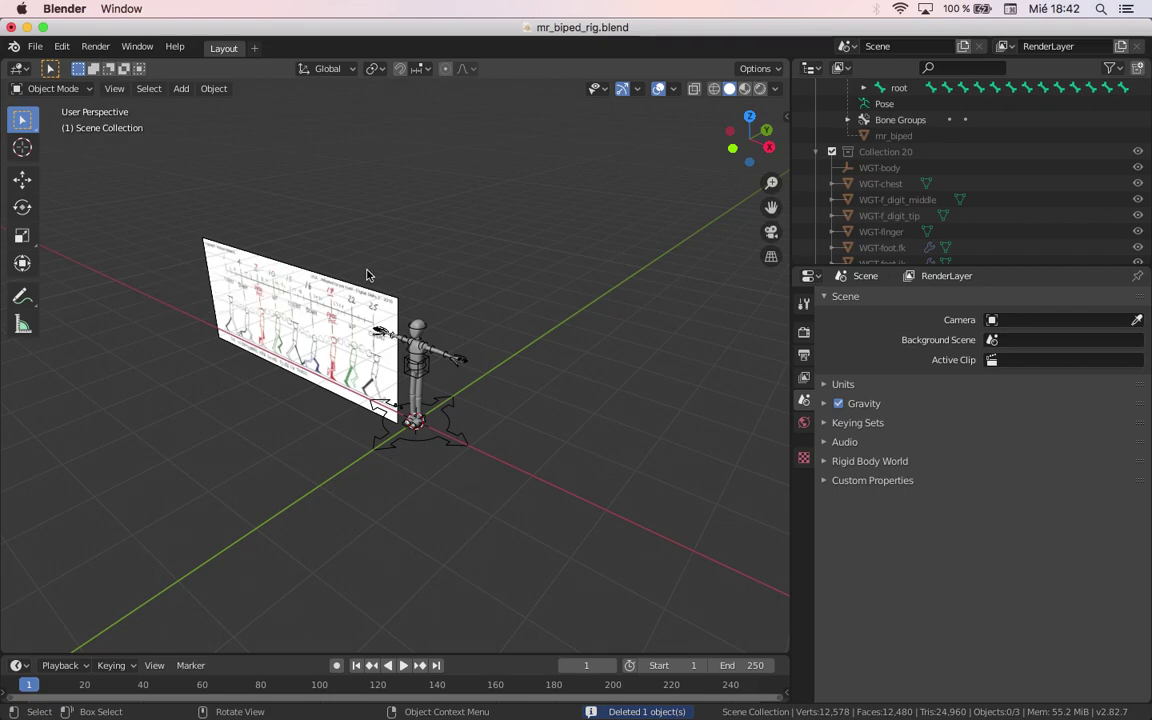
{"action": "left_click", "coordinate": [232, 246]}
{"action": "key", "text": "x"}
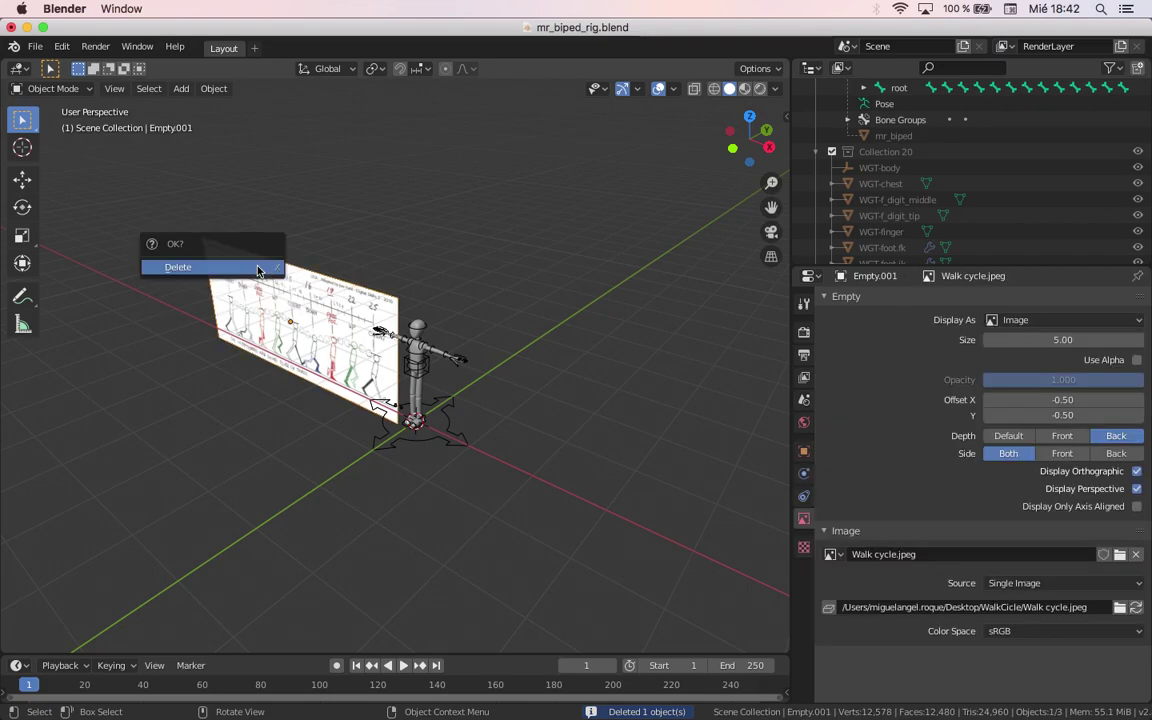
{"action": "left_click", "coordinate": [230, 248]}
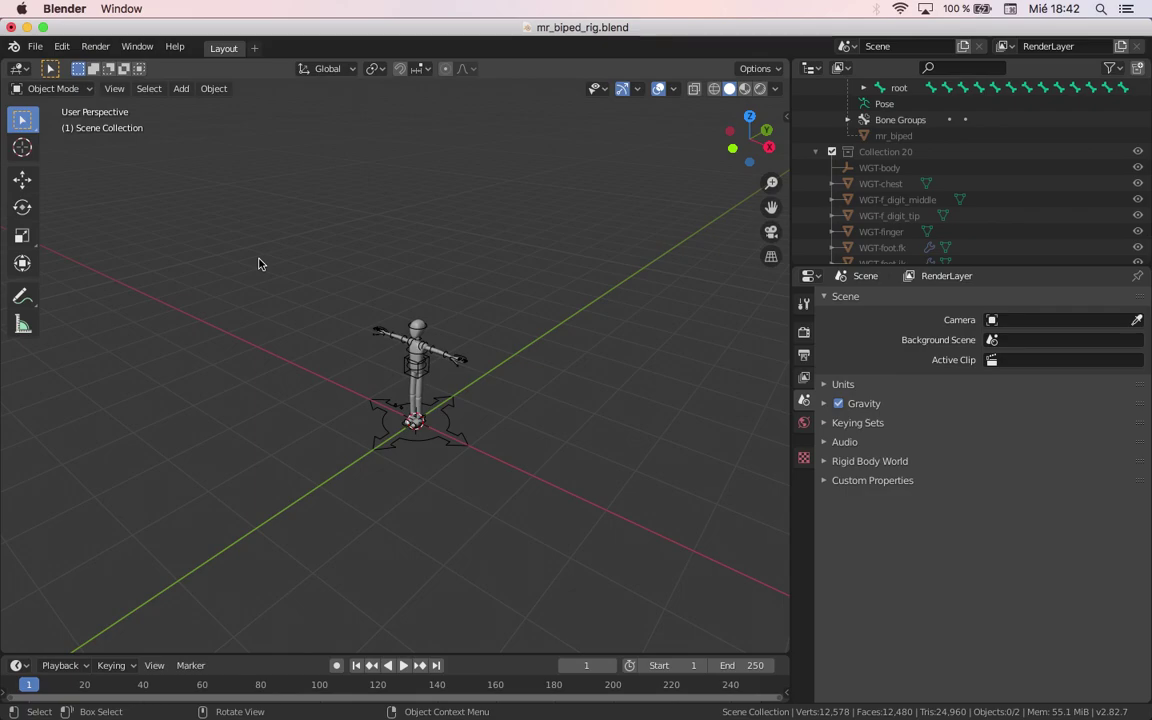
Step: Add Walk cycle.jpeg as a background image aligned to the right orthographic view
{"action": "key", "text": "KP_3"}
{"action": "scroll", "coordinate": [430, 392], "scroll_direction": "up", "scroll_amount": 4}
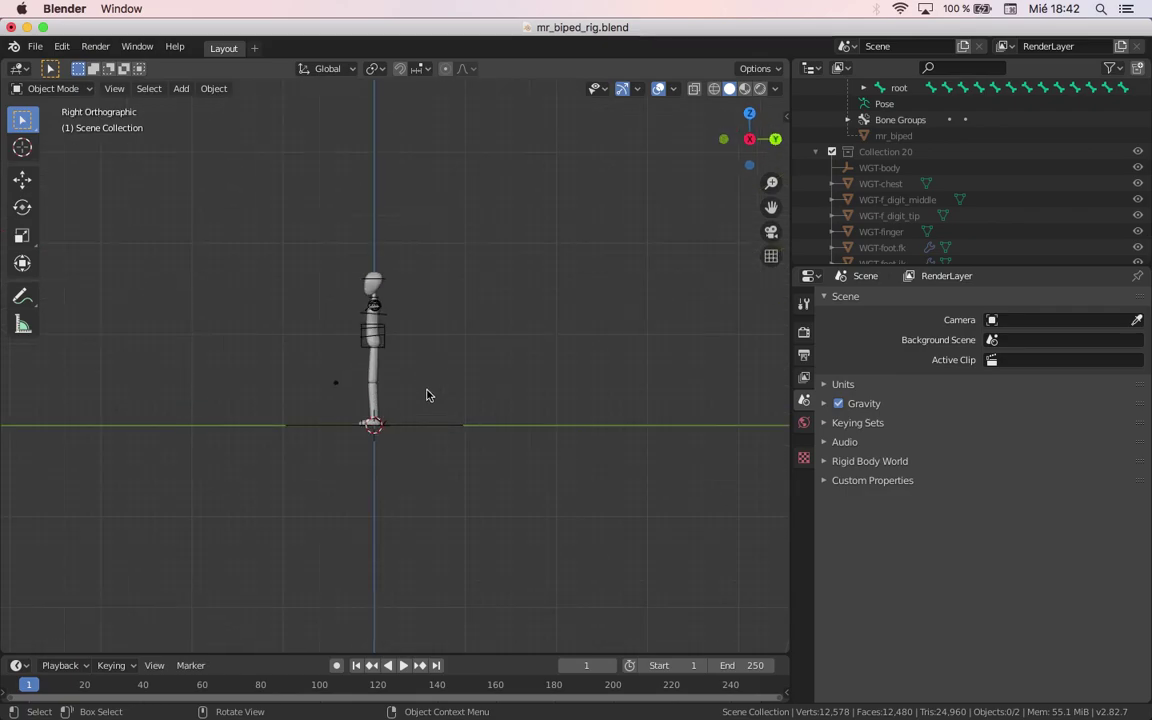
{"action": "left_click", "coordinate": [181, 88]}
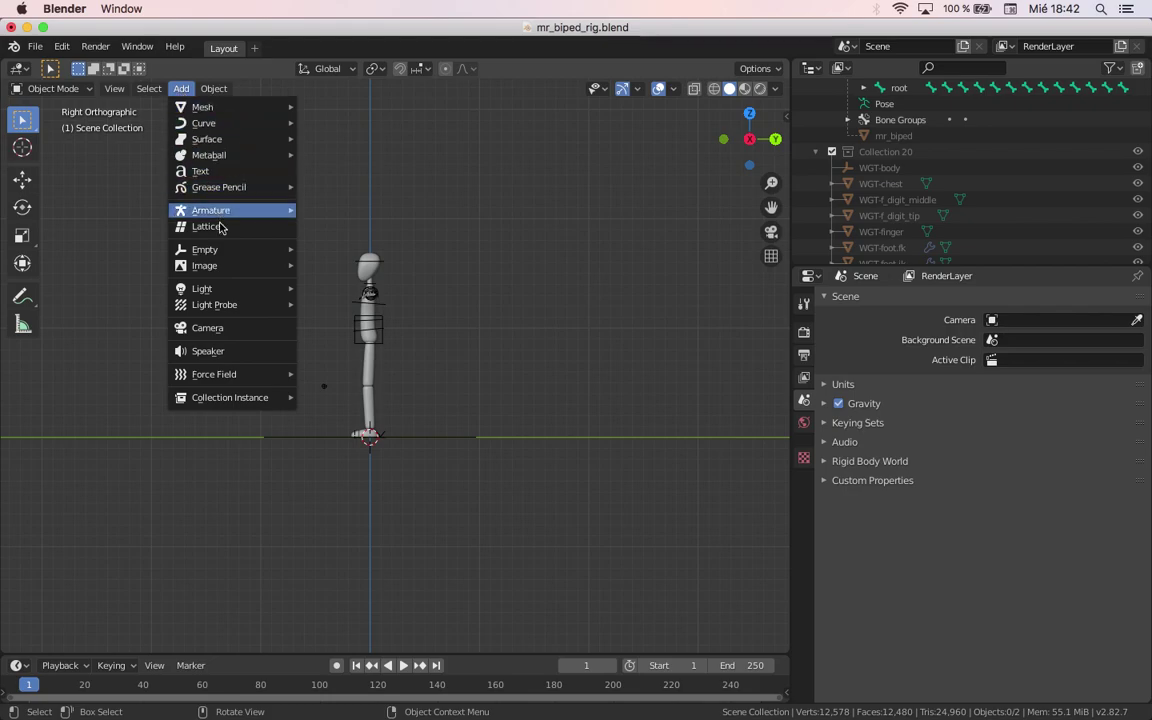
{"action": "mouse_move", "coordinate": [231, 265]}
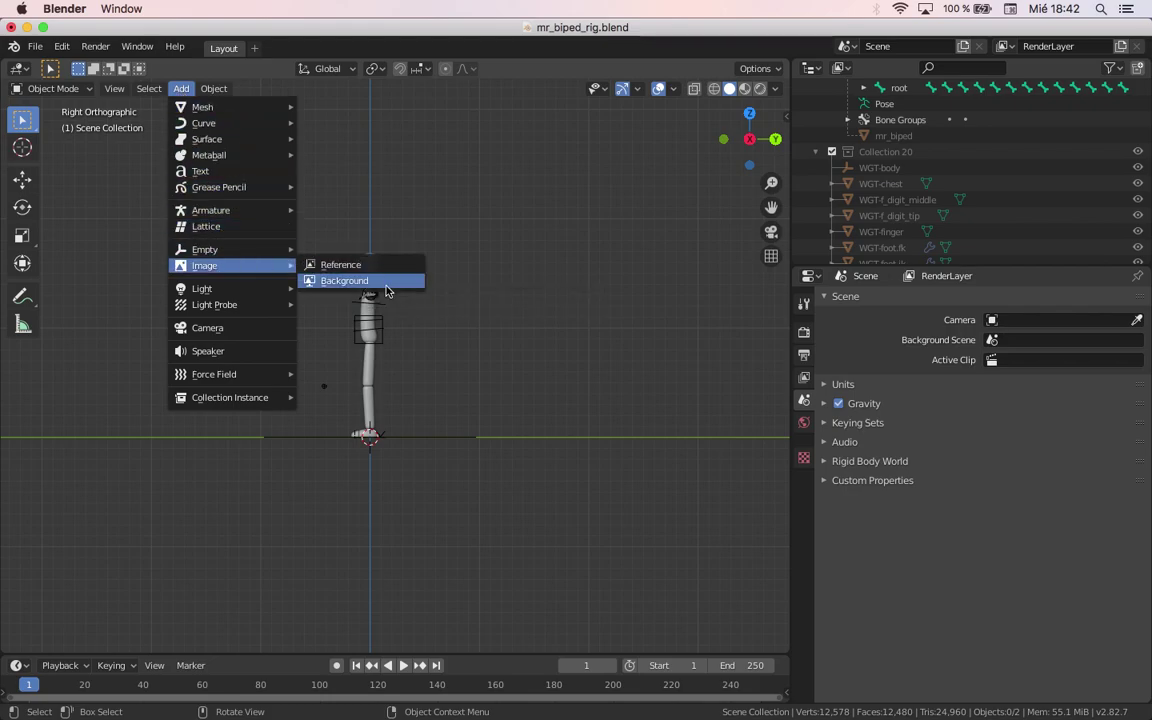
{"action": "left_click", "coordinate": [348, 280]}
{"action": "double_click", "coordinate": [268, 203]}
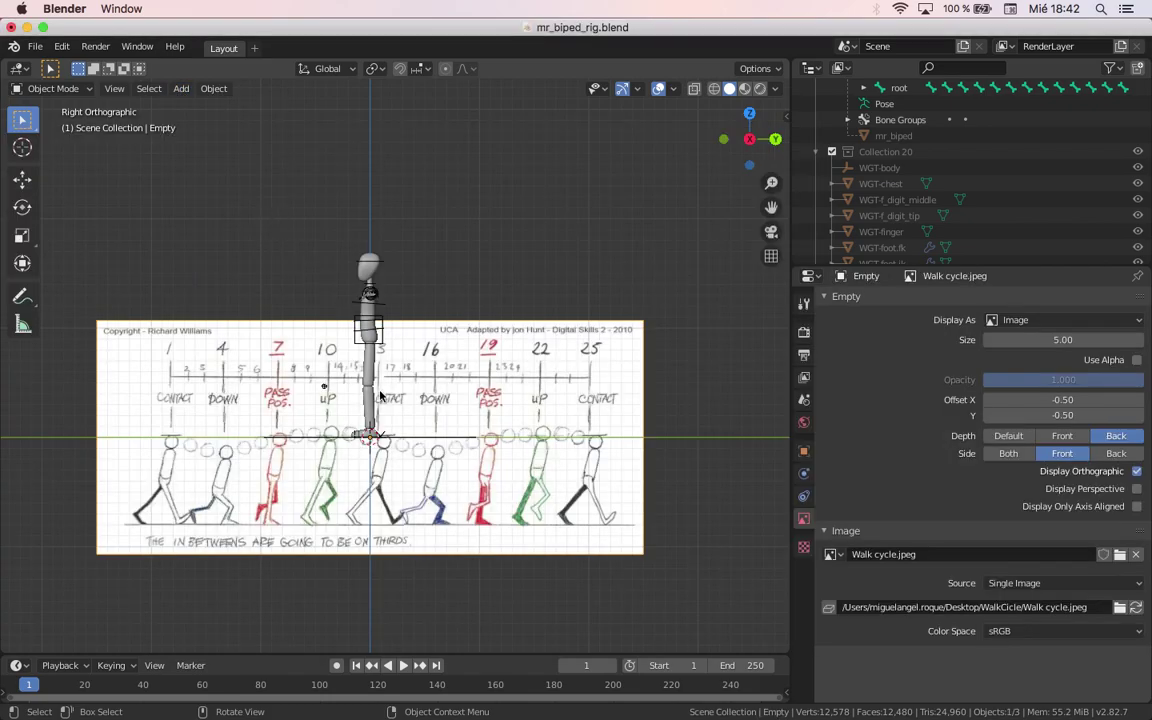
Step: Compare the drawn walk's direction with the way the character faces, and delete the background image
{"action": "scroll", "coordinate": [400, 430], "scroll_direction": "up", "scroll_amount": 2}
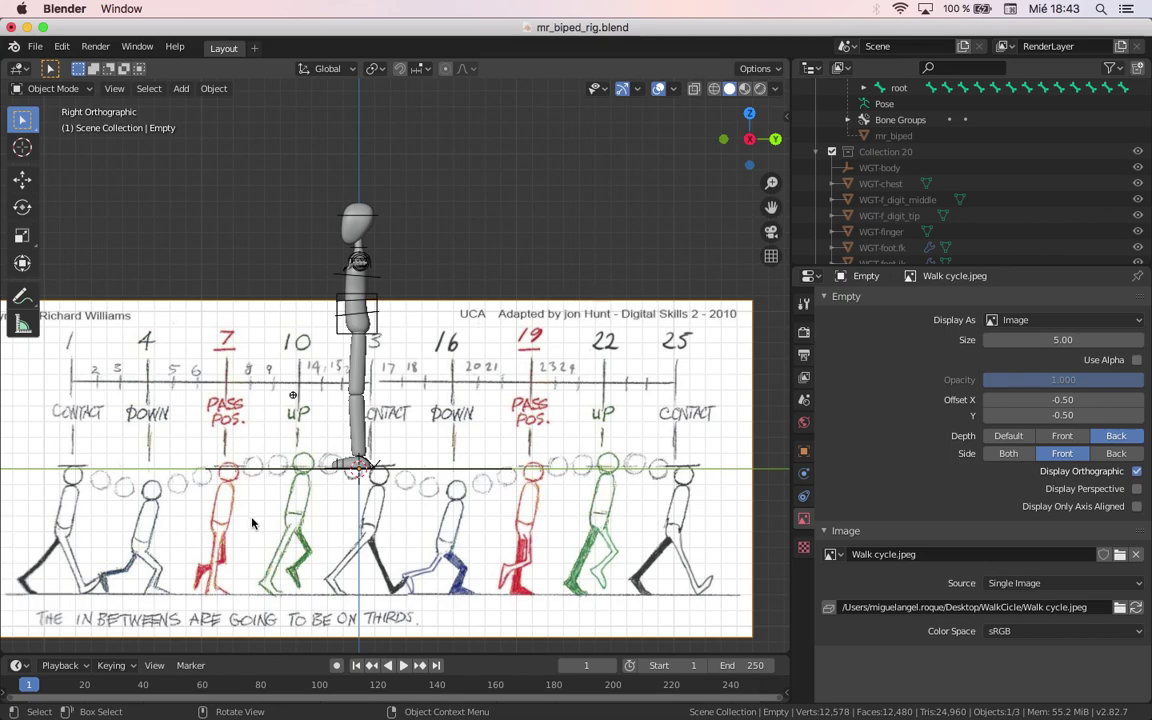
{"action": "scroll", "coordinate": [463, 383], "scroll_direction": "down", "scroll_amount": 3}
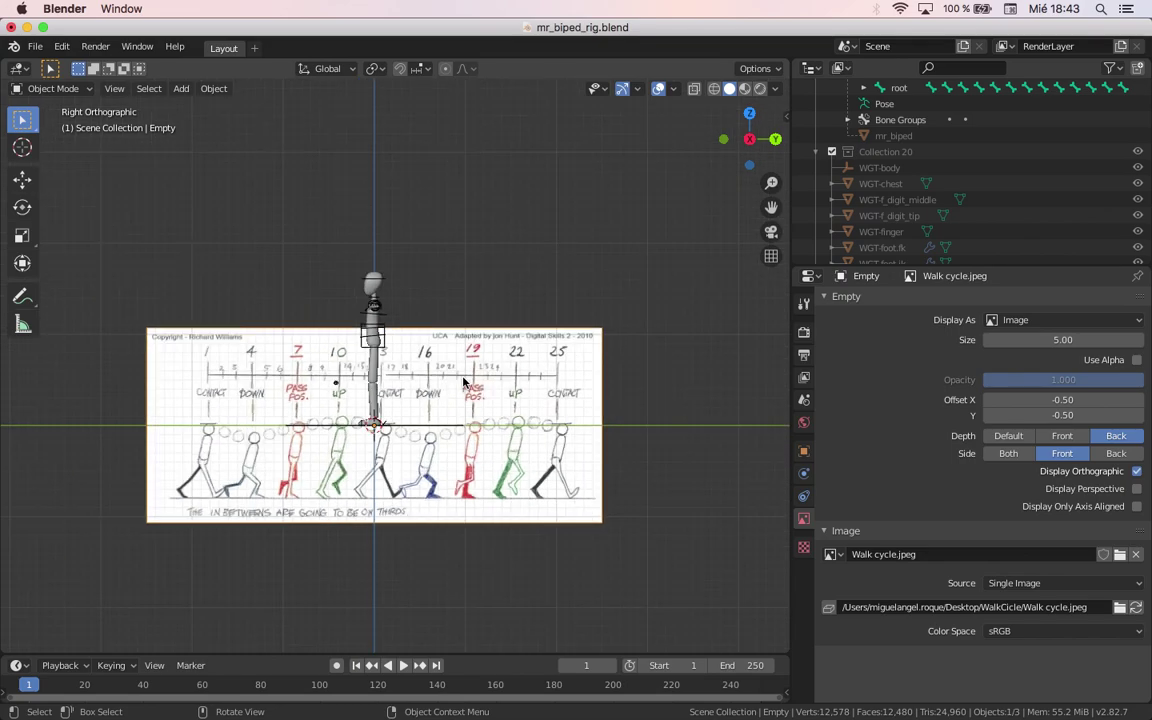
{"action": "scroll", "coordinate": [463, 383], "scroll_direction": "up", "scroll_amount": 3}
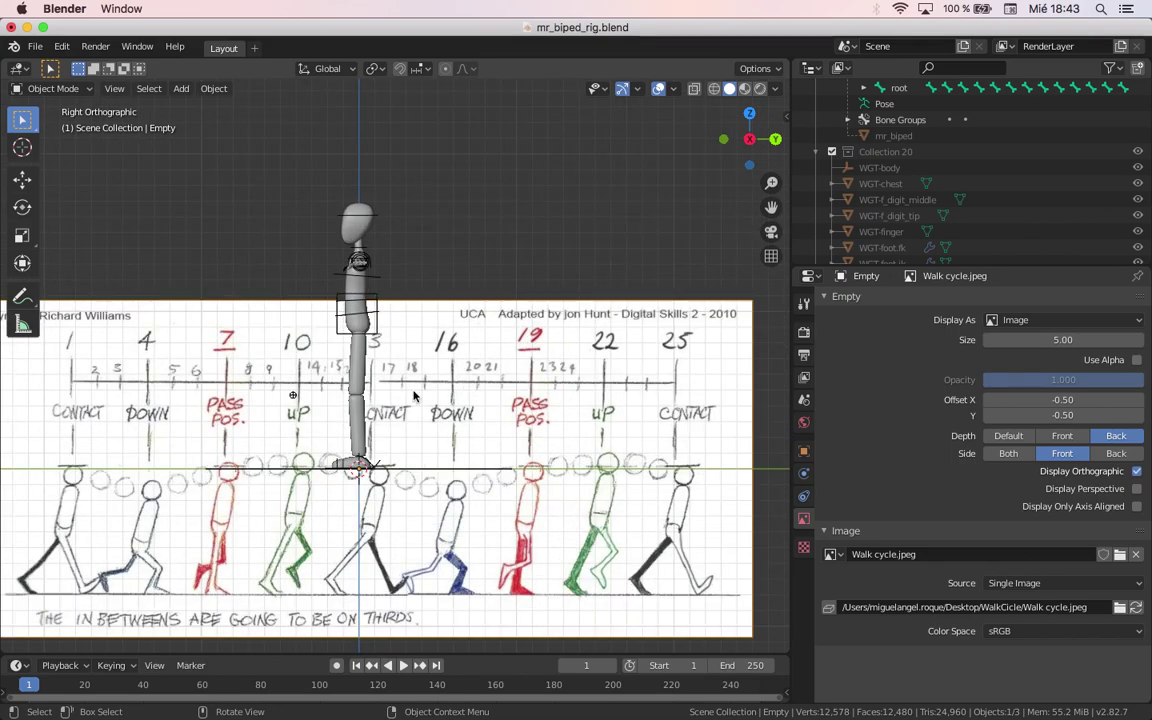
{"action": "mouse_move", "coordinate": [345, 460]}
{"action": "middle_mouse_down"}
{"action": "mouse_move", "coordinate": [362, 488]}
{"action": "mouse_move", "coordinate": [332, 476]}
{"action": "middle_mouse_up"}
{"action": "key", "text": "KP_3"}
{"action": "key", "text": "Delete"}
Step: Add Walk cycle.jpeg as a background image aligned to the left orthographic view
{"action": "key", "text": "ctrl+KP_3"}
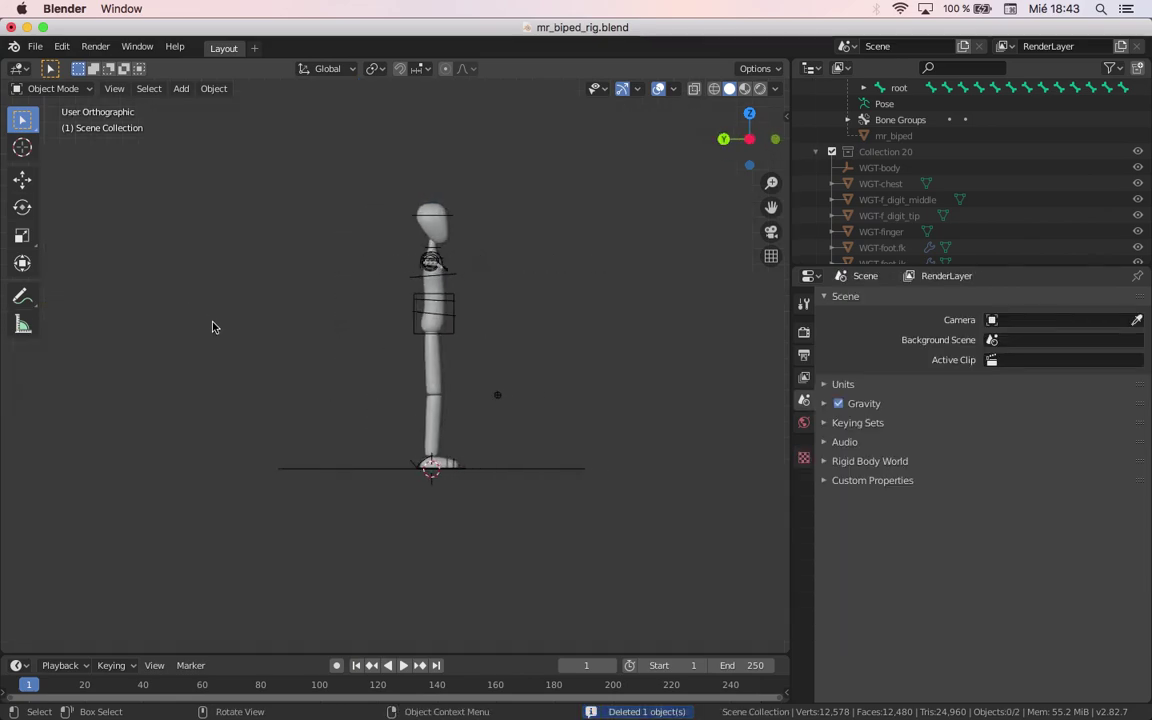
{"action": "left_click", "coordinate": [181, 88]}
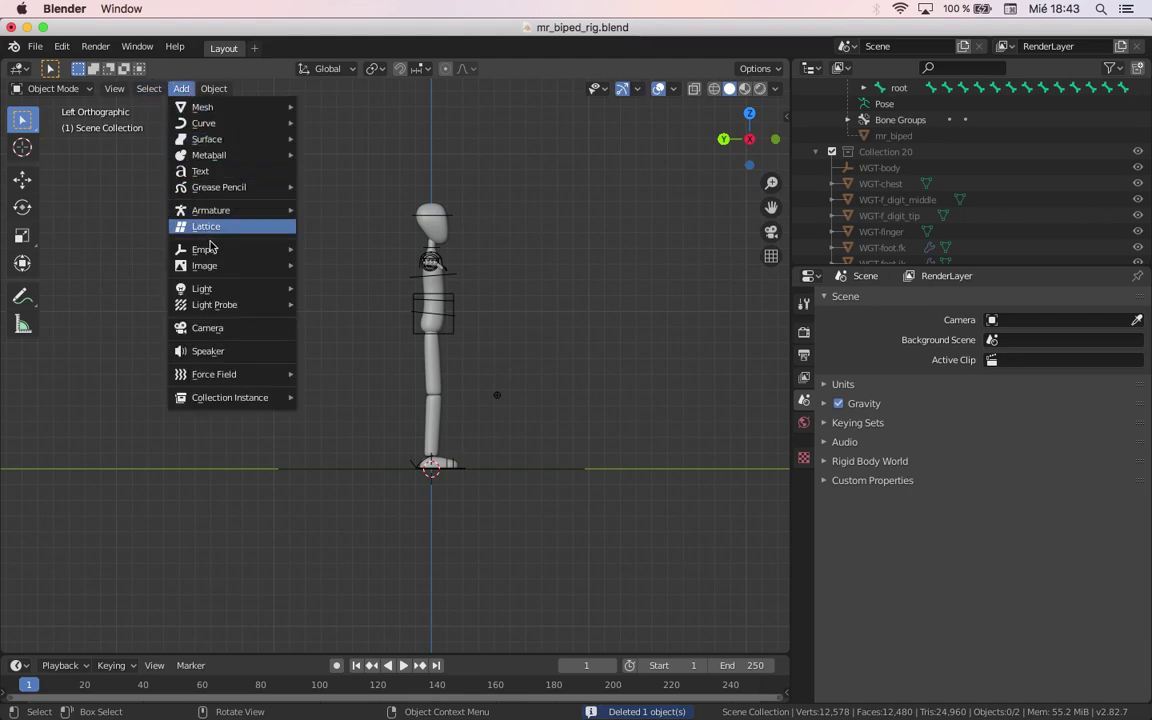
{"action": "mouse_move", "coordinate": [240, 265]}
{"action": "left_click", "coordinate": [419, 279]}
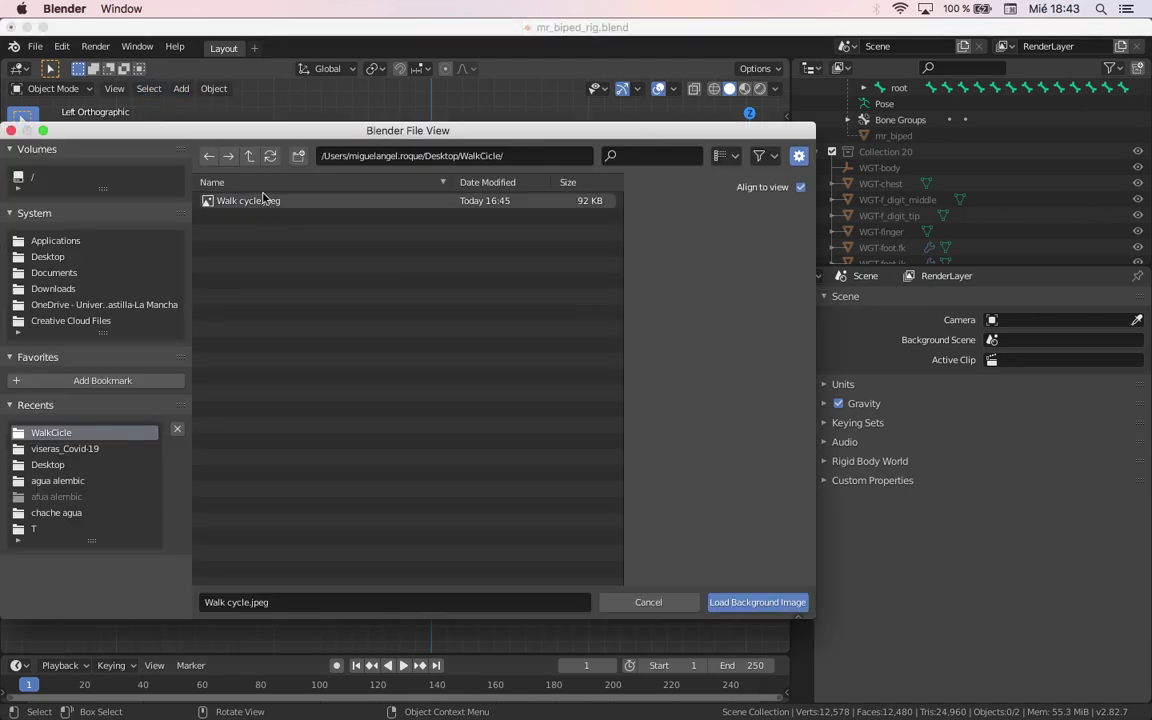
{"action": "double_click", "coordinate": [249, 203]}
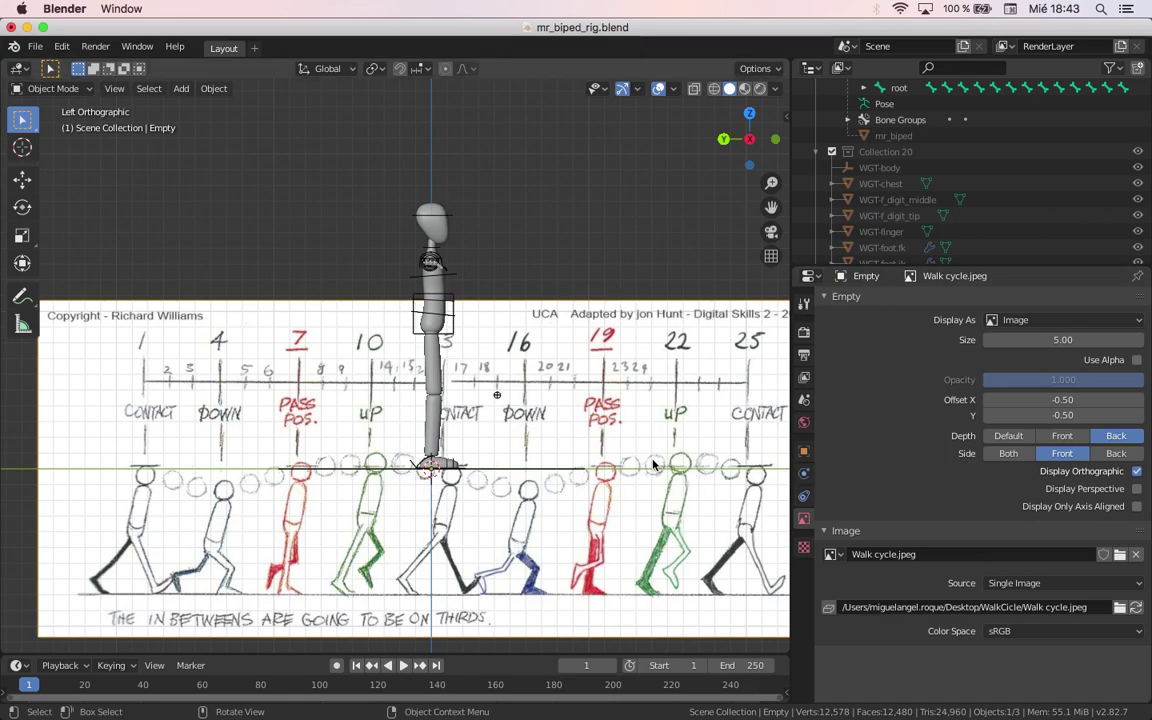
Step: Enable perspective display for the walk cycle background image so it can be viewed beside the character at an angle
{"action": "middle_click_drag", "start_coordinate": [586, 357], "coordinate": [577, 368]}
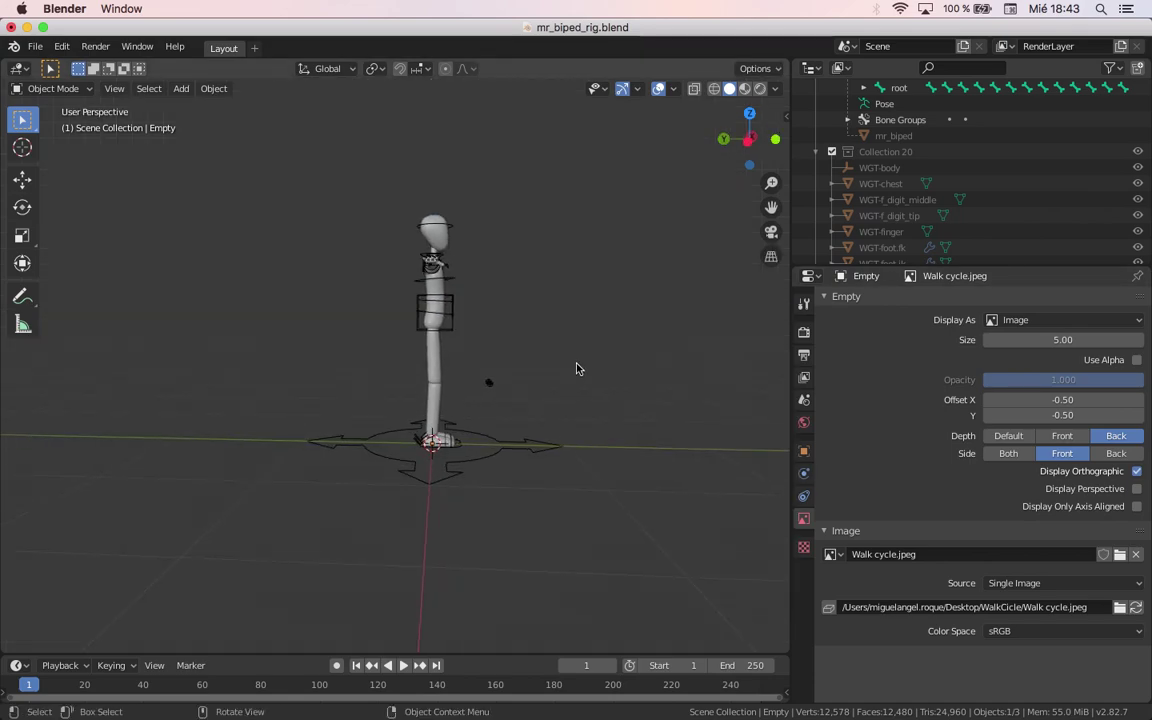
{"action": "left_click", "coordinate": [1136, 488]}
{"action": "middle_click_drag", "start_coordinate": [779, 491], "coordinate": [590, 393]}
{"action": "key", "text": "alt+a"}
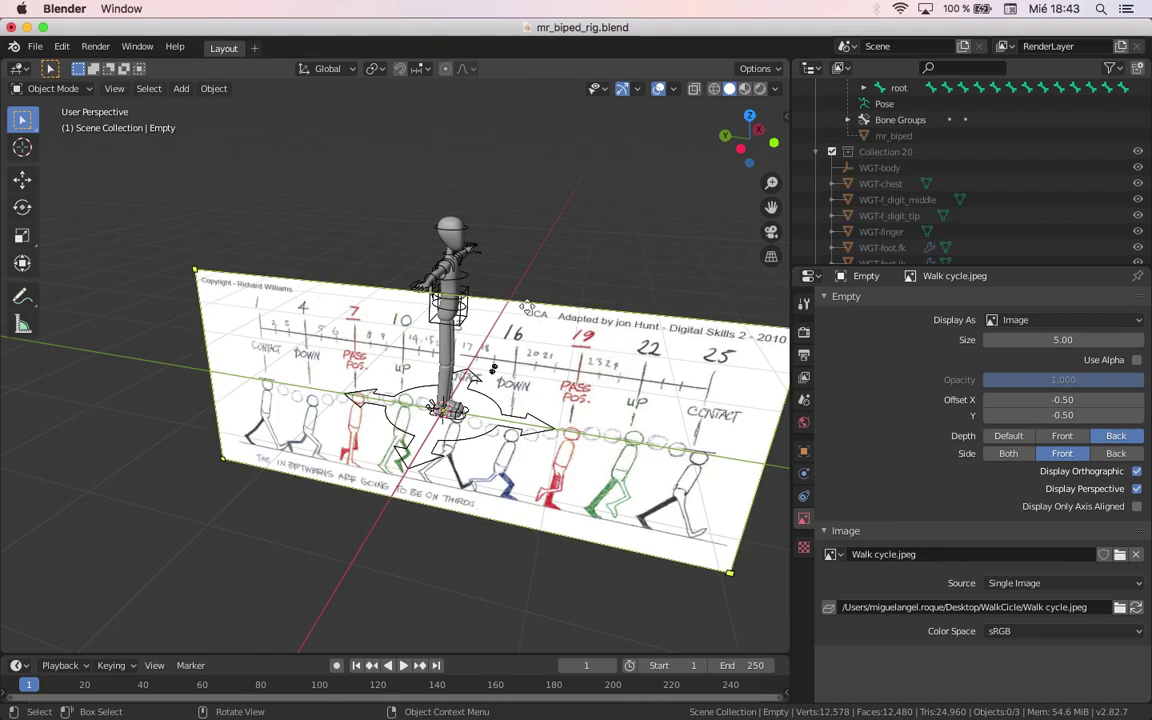
{"action": "key", "text": "z"}
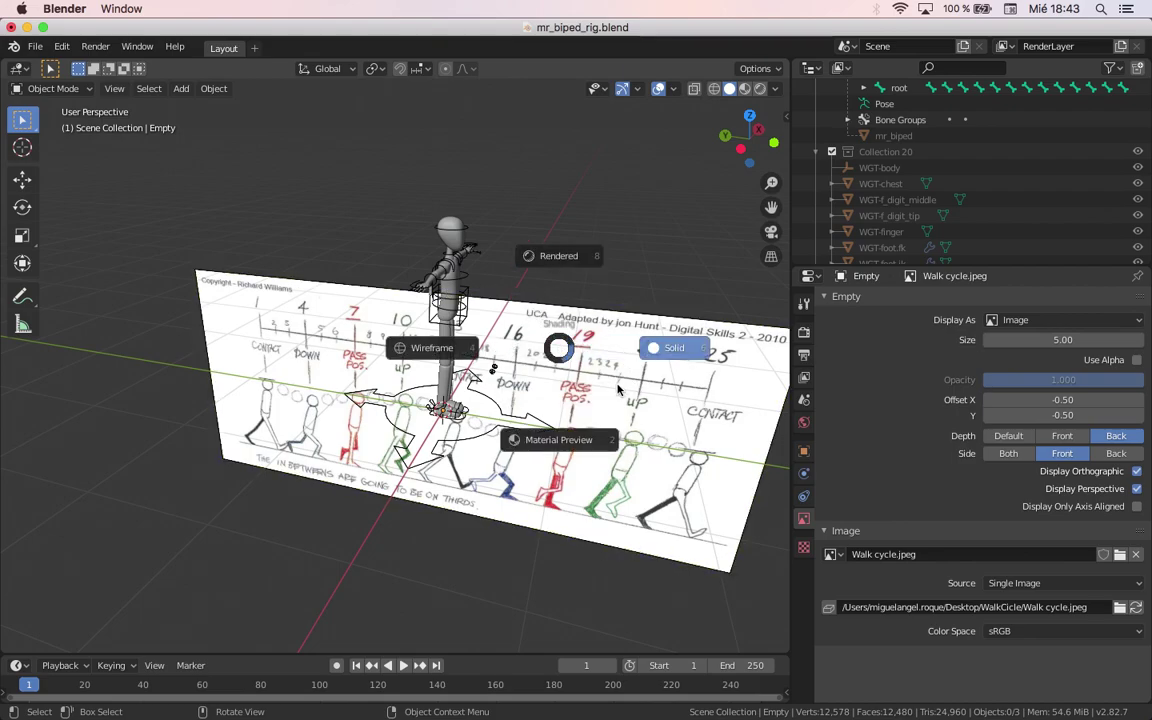
{"action": "left_click", "coordinate": [541, 346]}
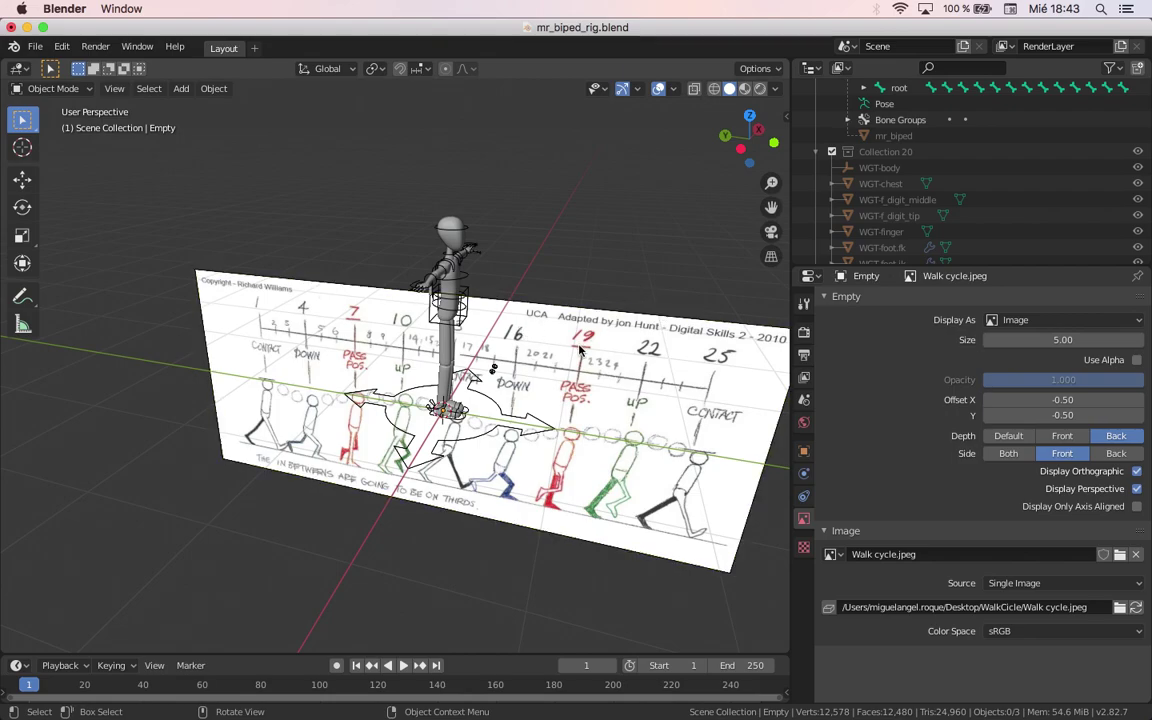
{"action": "left_click", "coordinate": [570, 348]}
Step: Collapse Collection 20 in the scene's object hierarchy
{"action": "scroll", "coordinate": [830, 193], "scroll_direction": "down", "scroll_amount": 6}
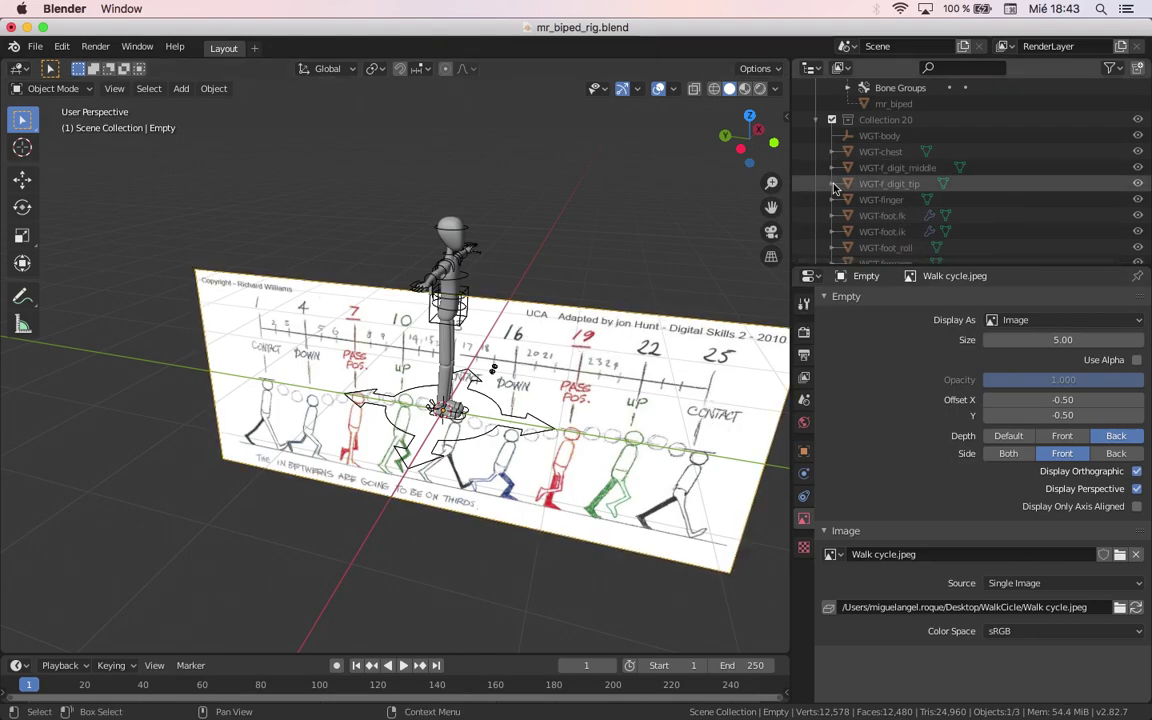
{"action": "scroll", "coordinate": [604, 357], "scroll_direction": "down", "scroll_amount": 5}
{"action": "scroll", "coordinate": [870, 205], "scroll_direction": "down", "scroll_amount": 4}
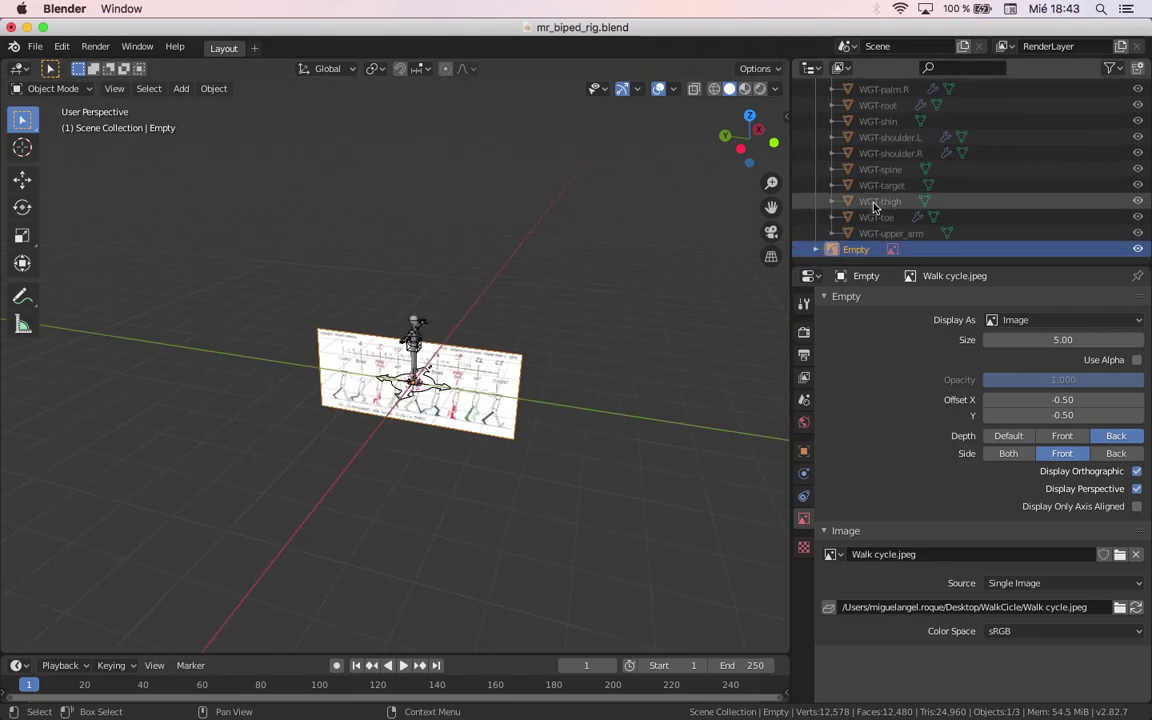
{"action": "scroll", "coordinate": [875, 208], "scroll_direction": "up", "scroll_amount": 10}
{"action": "left_click", "coordinate": [817, 234]}
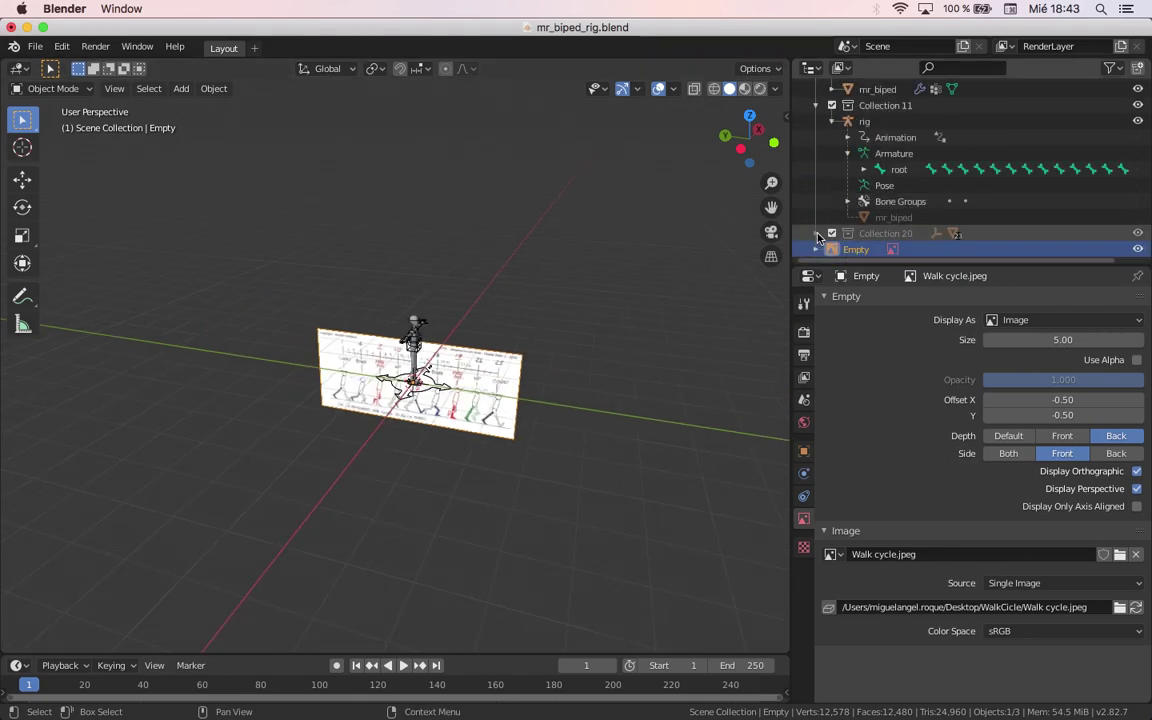
Step: Try to rotate the walk cycle background image about the global Z axis
{"action": "key", "text": "alt+a"}
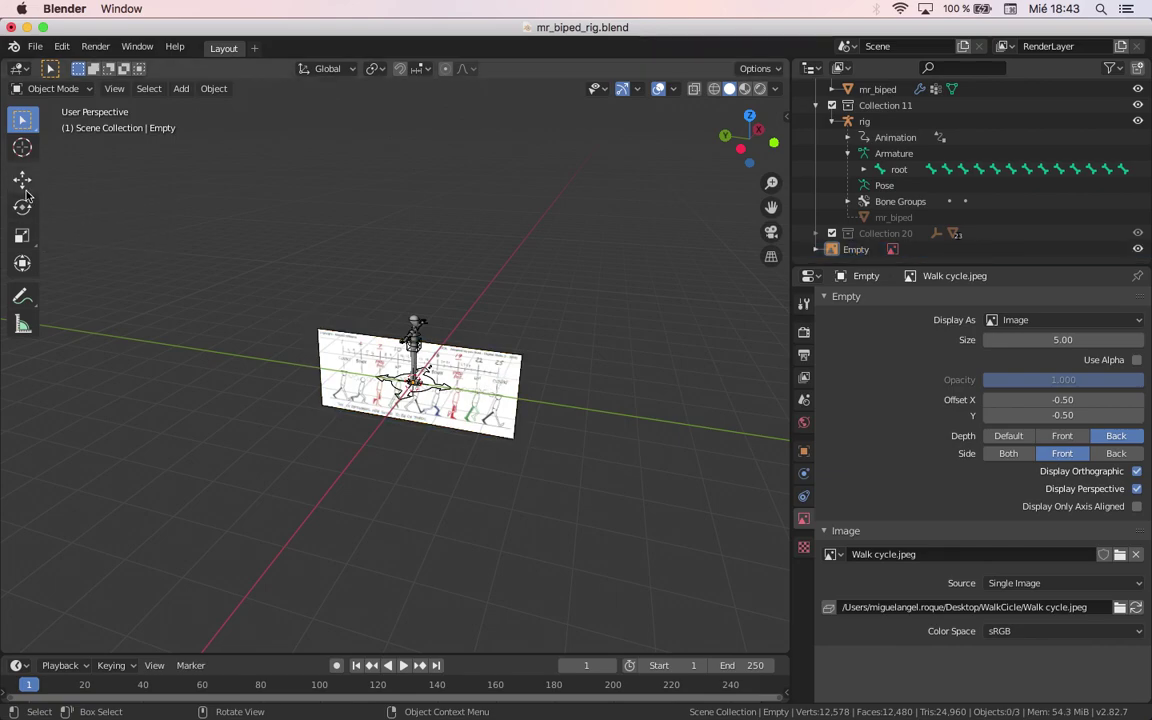
{"action": "left_click", "coordinate": [23, 206]}
{"action": "left_click", "coordinate": [512, 358]}
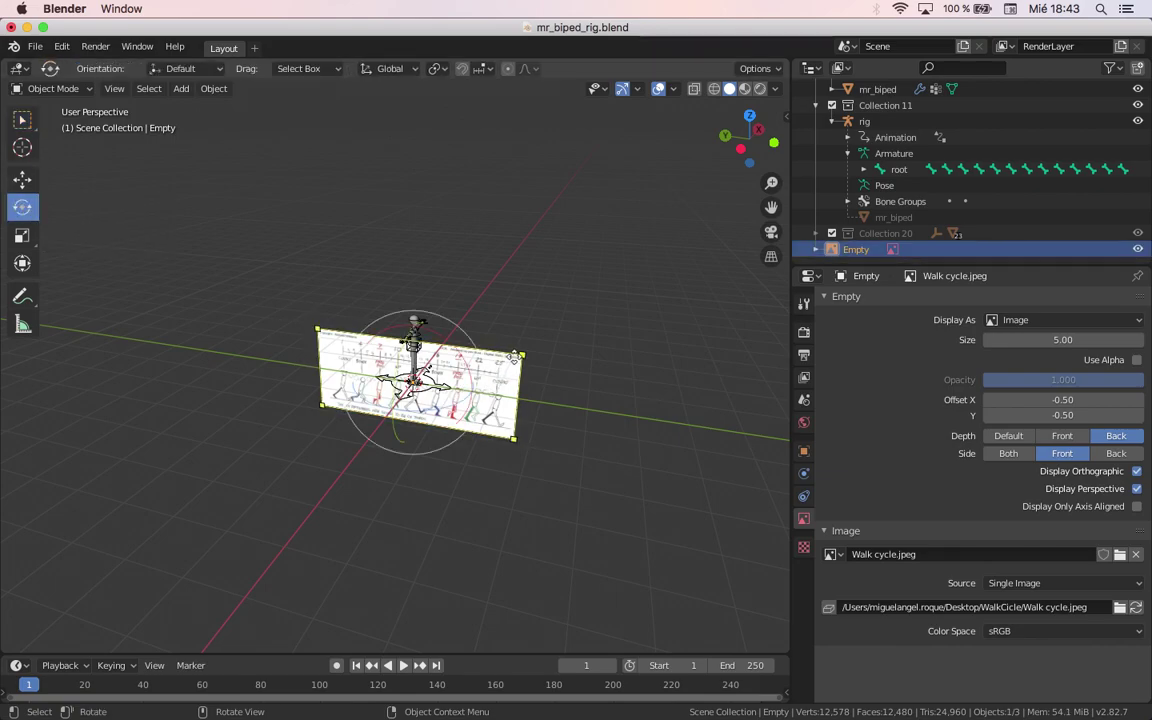
{"action": "left_click", "coordinate": [22, 119]}
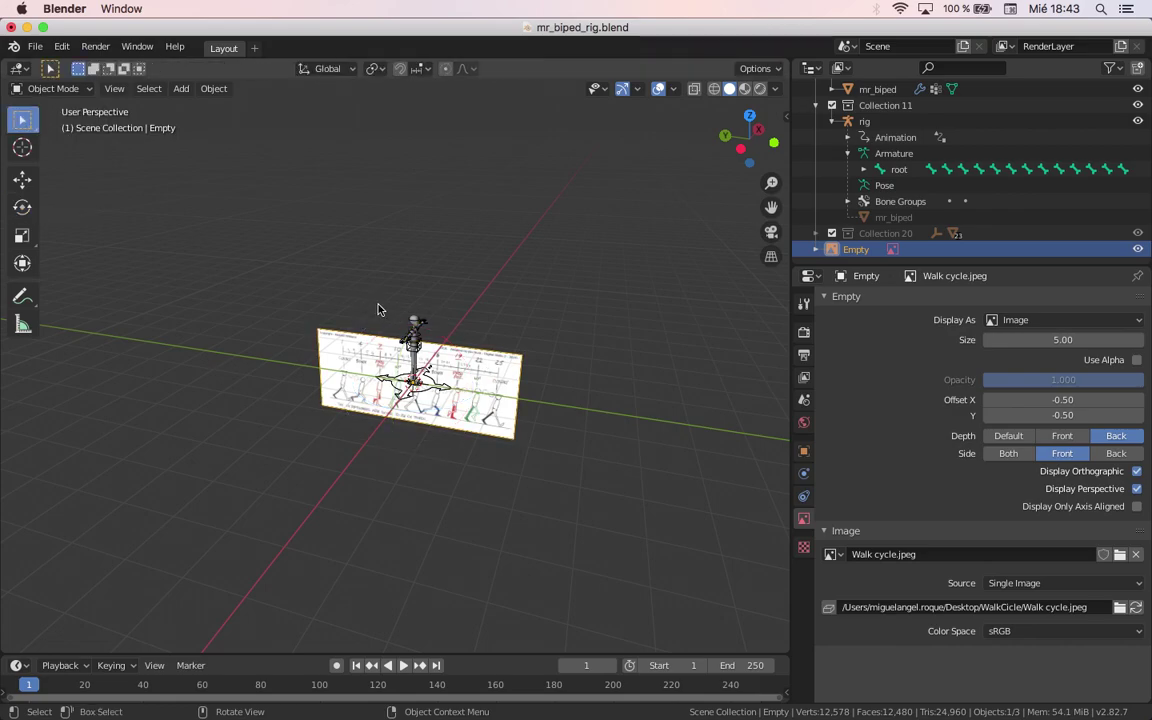
{"action": "key", "text": "r"}
{"action": "key", "text": "z"}
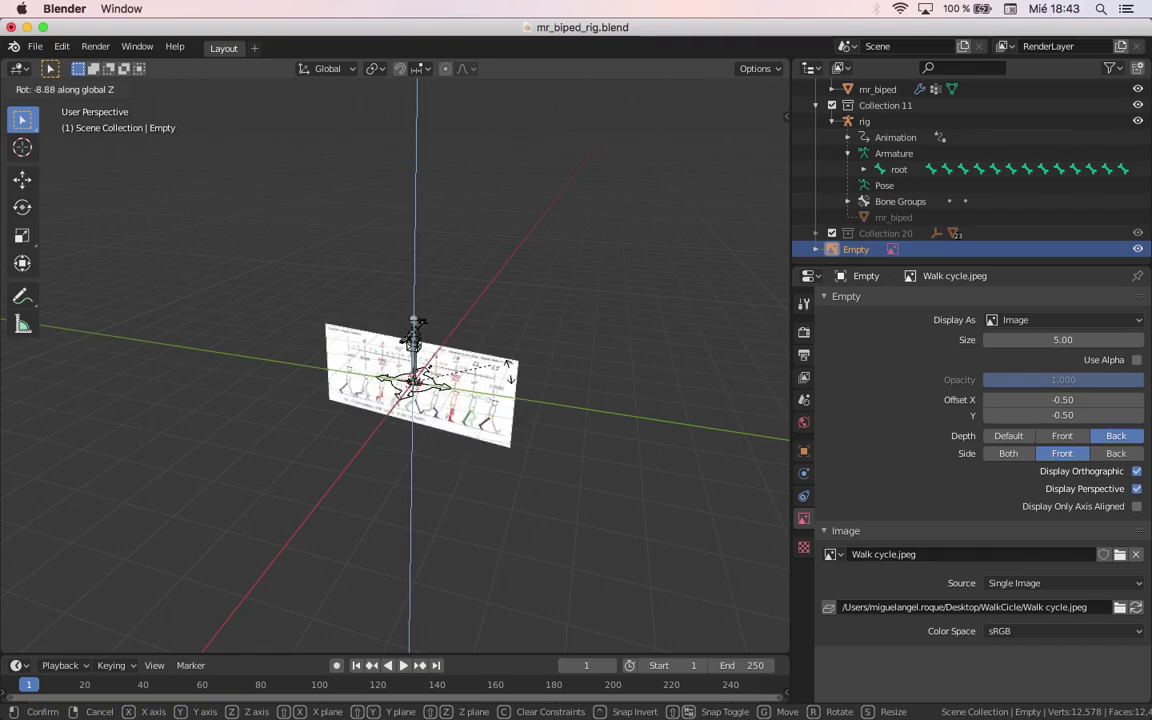
{"action": "left_click", "coordinate": [522, 414]}
{"action": "middle_click_drag", "start_coordinate": [496, 418], "coordinate": [388, 485]}
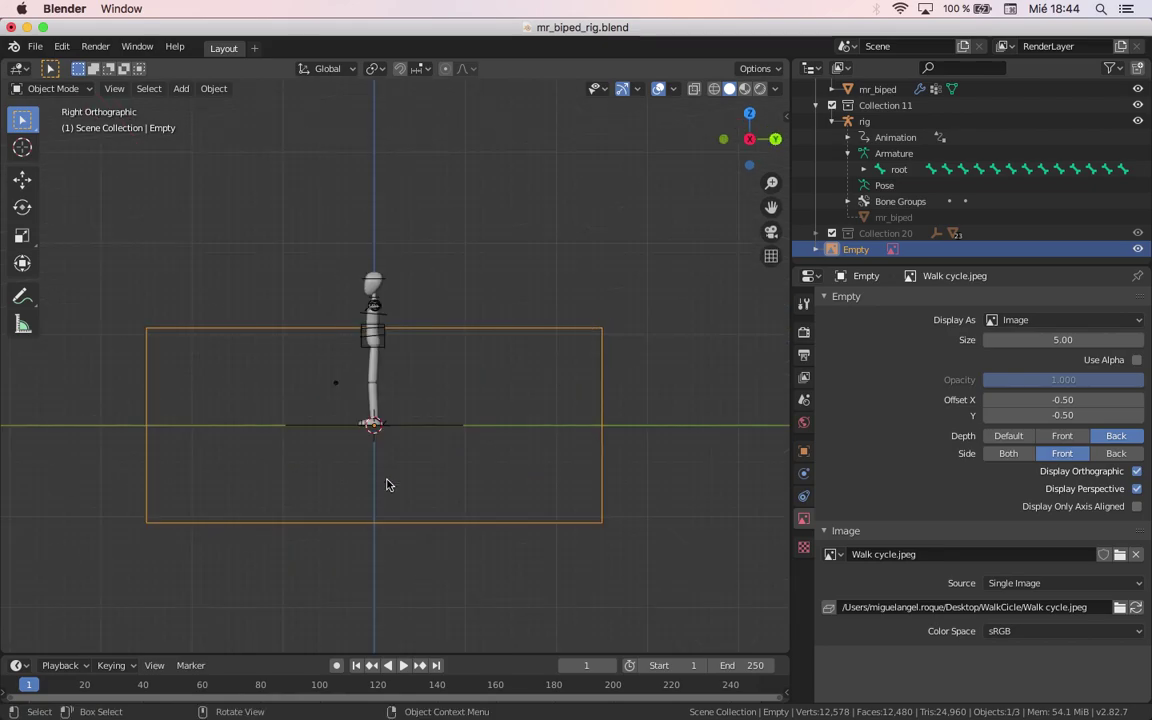
Step: Rotate the rig 180° about the global Z axis and compare its facing direction with the image in both side views
{"action": "left_click", "coordinate": [414, 432]}
{"action": "key", "text": "ctrl+Tab"}
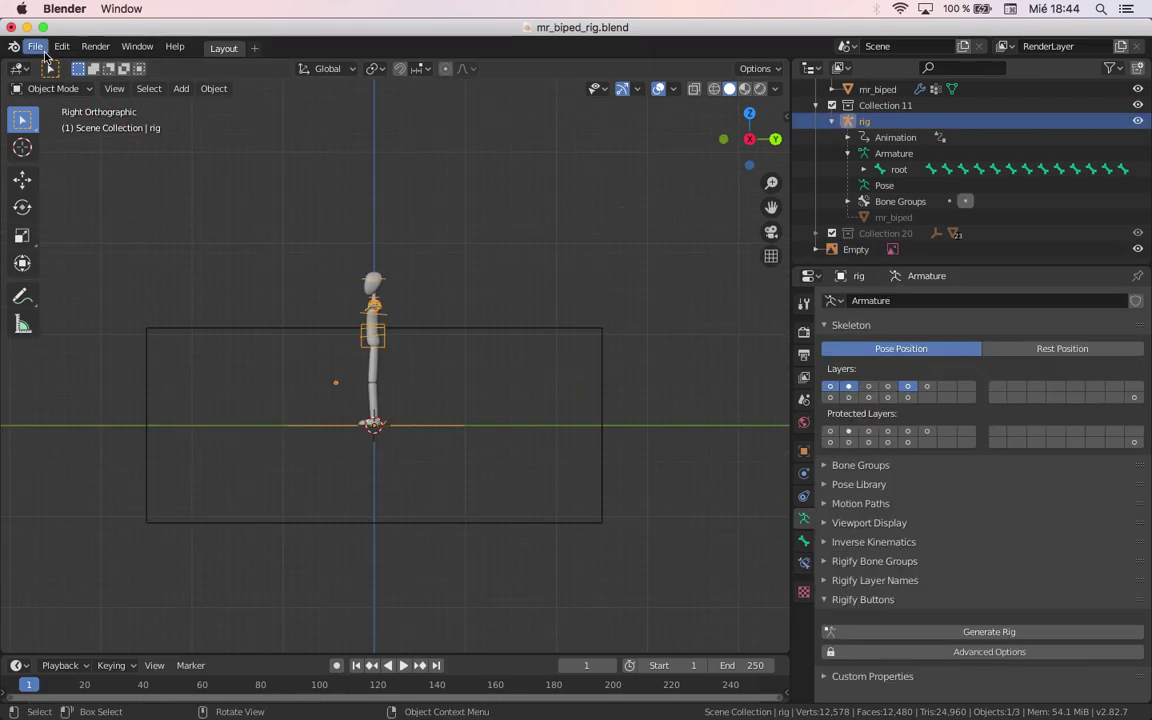
{"action": "type", "text": "rz180"}
{"action": "key", "text": "Return"}
{"action": "scroll", "coordinate": [380, 325], "scroll_direction": "up", "scroll_amount": 1}
{"action": "key", "text": "KP_1"}
{"action": "key", "text": "KP_3"}
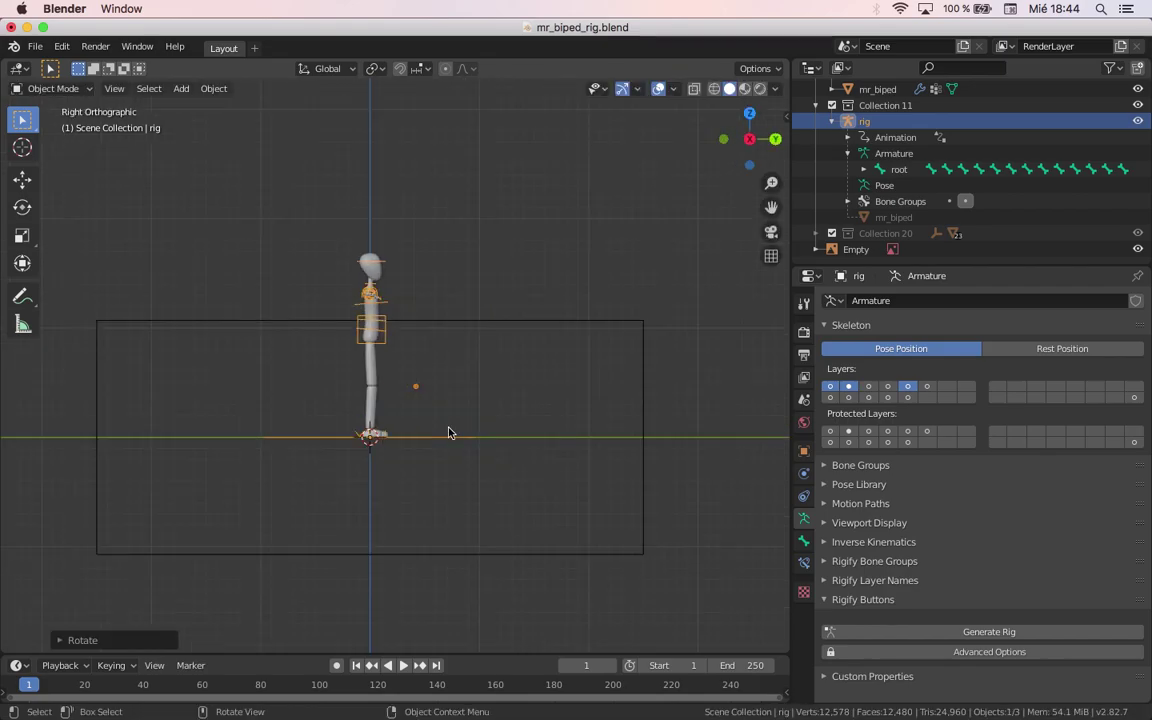
{"action": "key", "text": "ctrl+KP_3"}
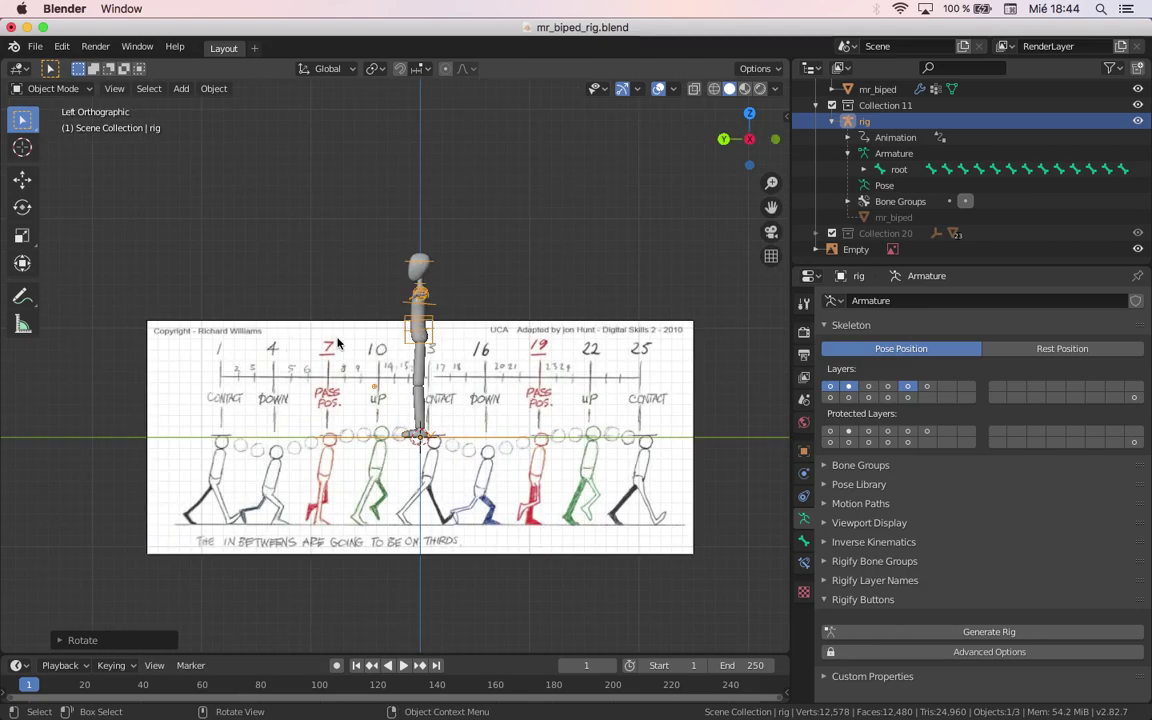
Step: Try to group all visible scene objects into a new collection
{"action": "middle_click_drag", "start_coordinate": [338, 342], "coordinate": [363, 370]}
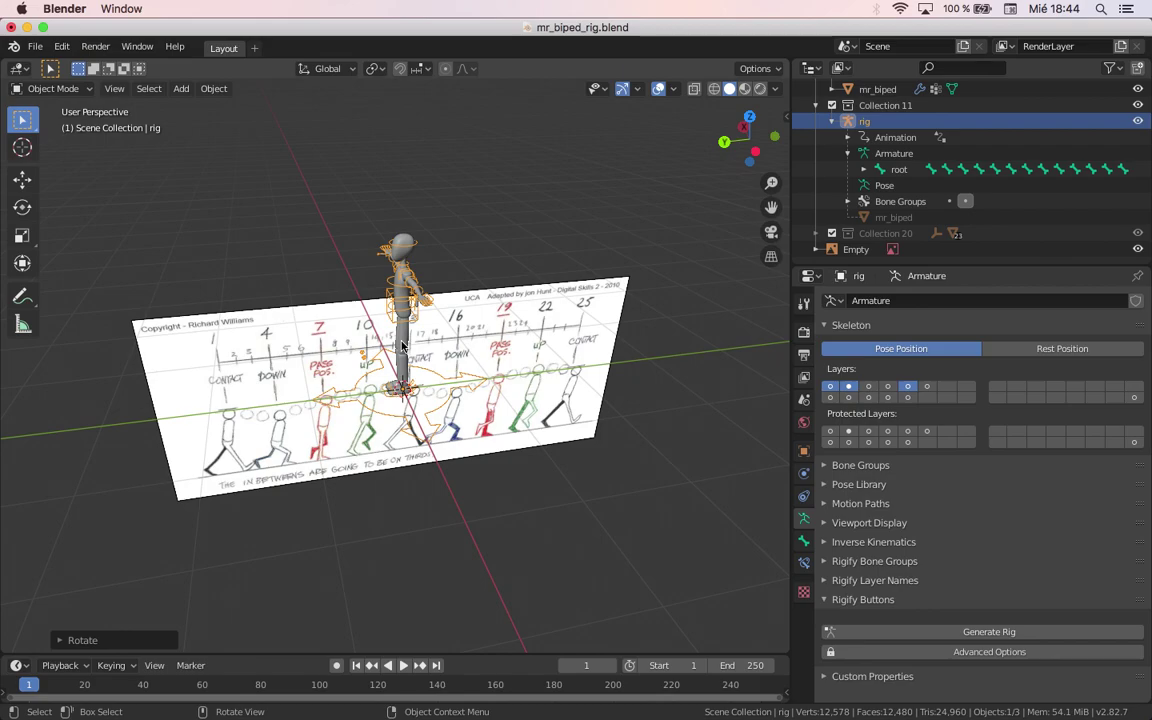
{"action": "key", "text": "a"}
{"action": "key", "text": "ctrl+g"}
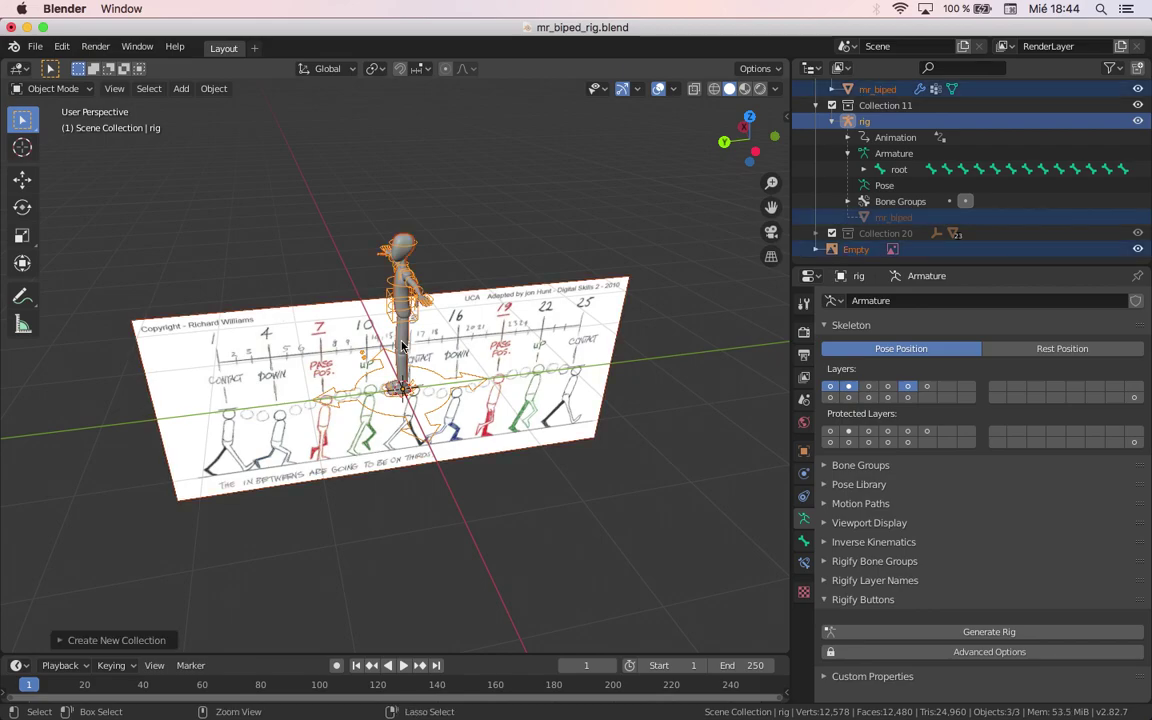
Step: Select the character's rig and clear its rotation
{"action": "left_click", "coordinate": [410, 272]}
{"action": "left_click", "coordinate": [399, 296]}
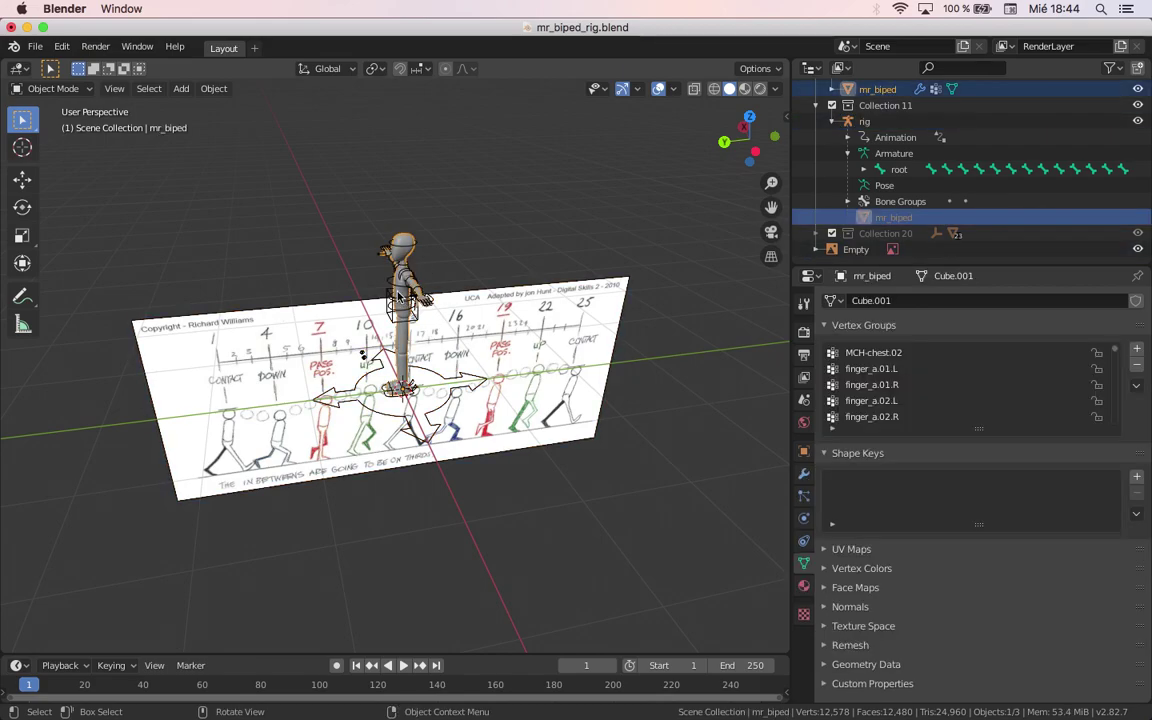
{"action": "left_click", "coordinate": [393, 303]}
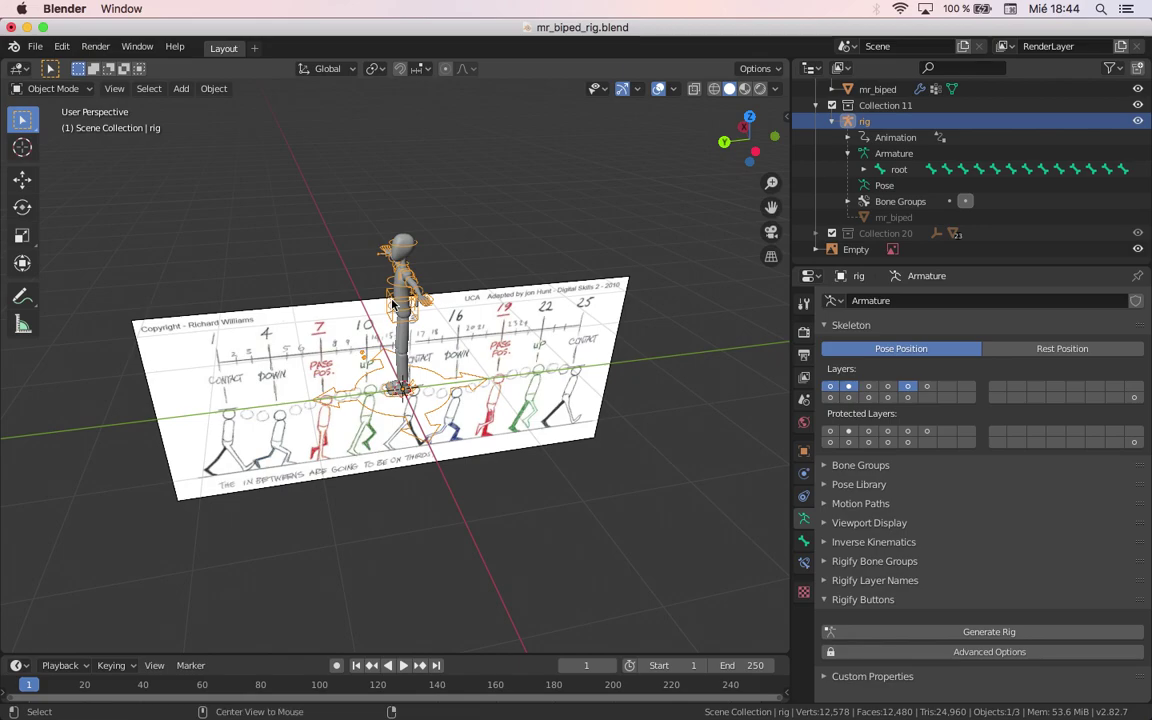
{"action": "key", "text": "alt+r"}
Step: Delete the walk cycle background image from the scene
{"action": "key", "text": "alt+a"}
{"action": "key", "text": "x"}
{"action": "left_click", "coordinate": [500, 345]}
{"action": "middle_click_drag", "start_coordinate": [500, 345], "coordinate": [502, 378]}
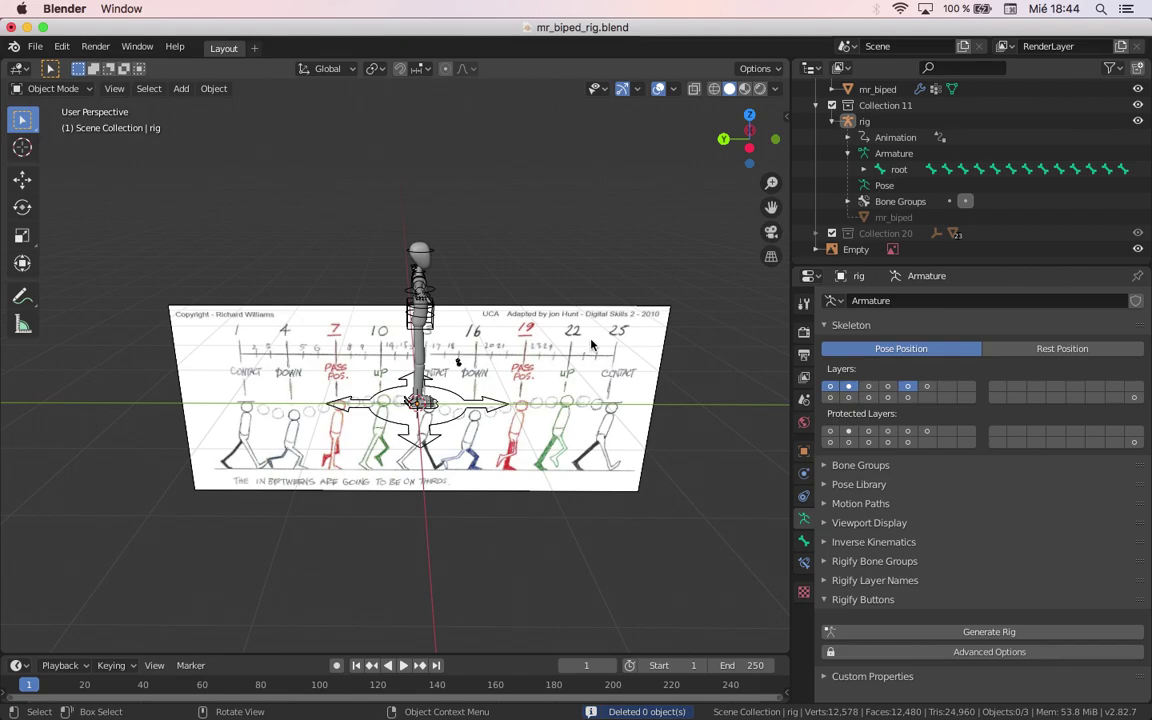
{"action": "left_click", "coordinate": [677, 334]}
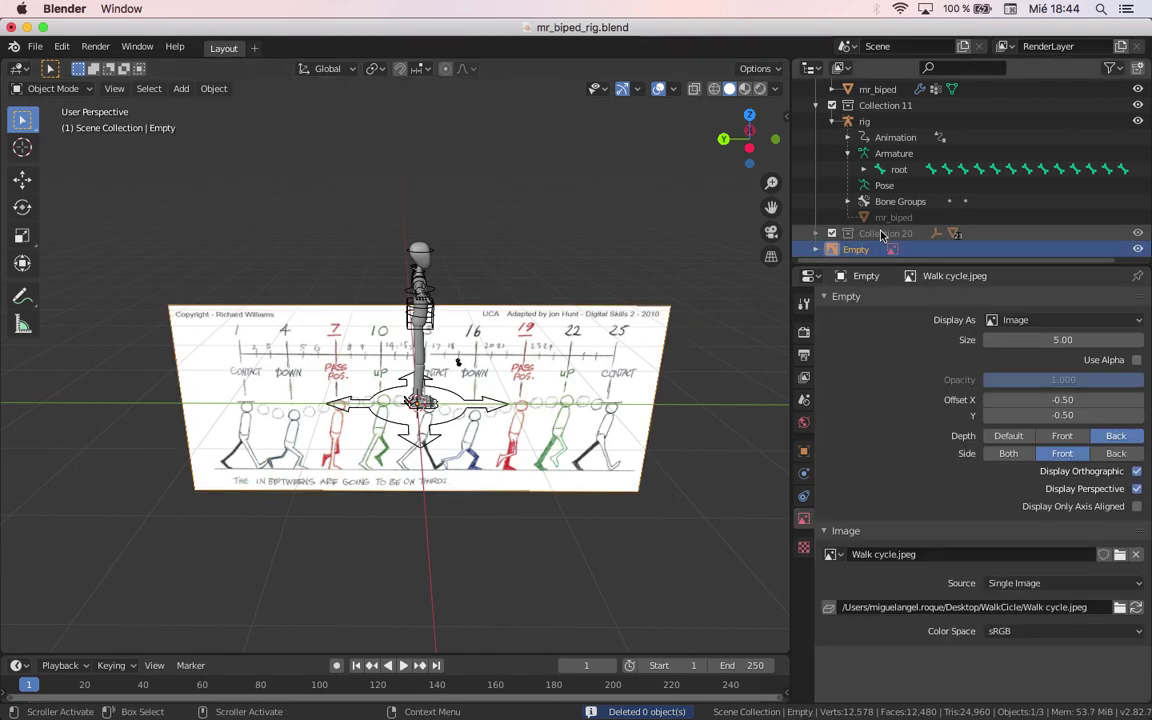
{"action": "key", "text": "x"}
{"action": "left_click", "coordinate": [679, 321]}
Step: Rotate the rig 180° about the global Z axis in the right orthographic view
{"action": "middle_click_drag", "start_coordinate": [561, 385], "coordinate": [478, 399]}
{"action": "key", "text": "KP_3"}
{"action": "key", "text": "KP_1"}
{"action": "key", "text": "KP_3"}
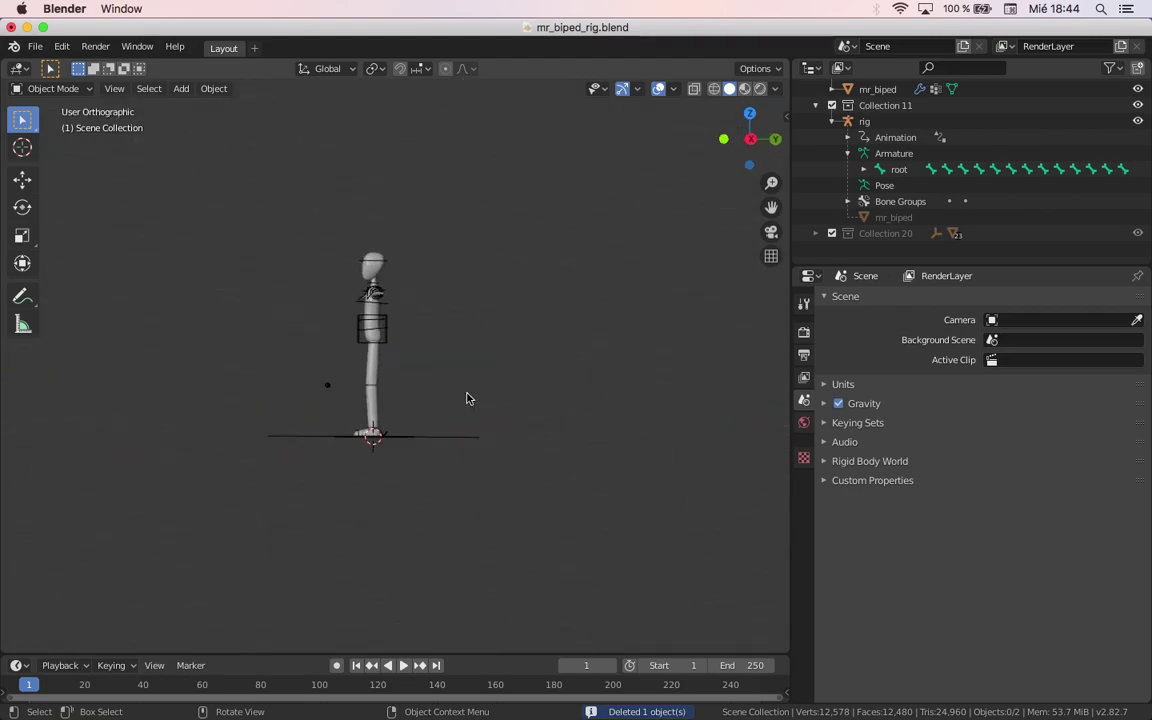
{"action": "left_click", "coordinate": [431, 440]}
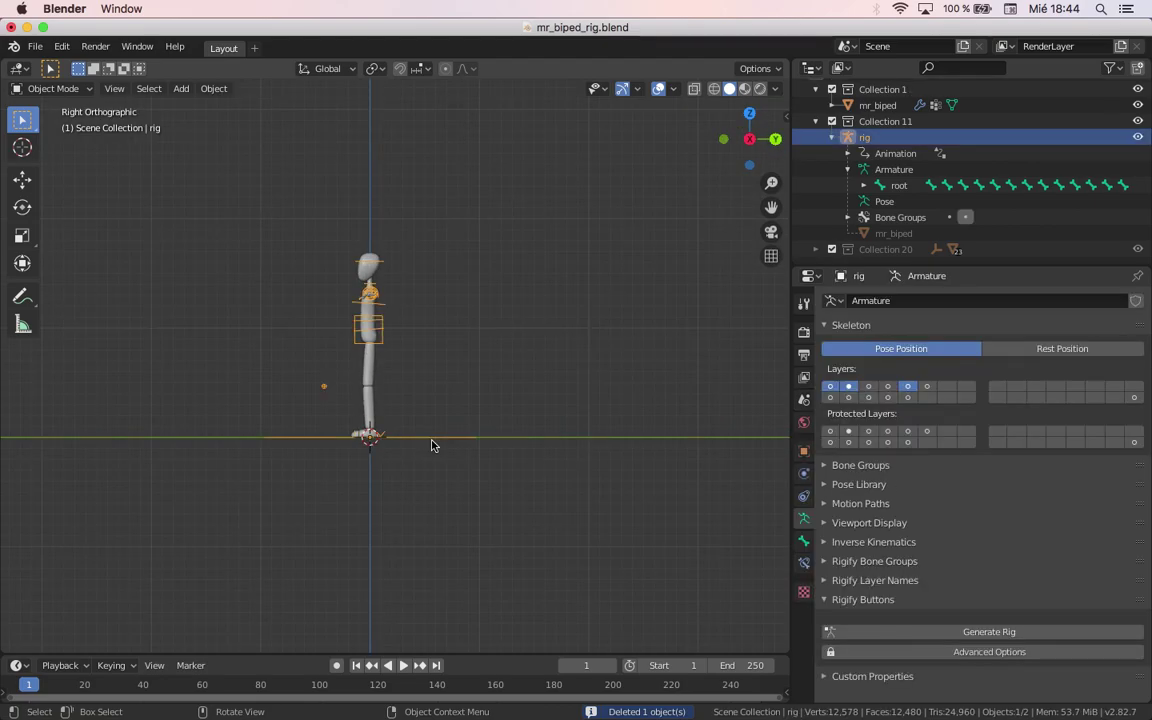
{"action": "type", "text": "rz180"}
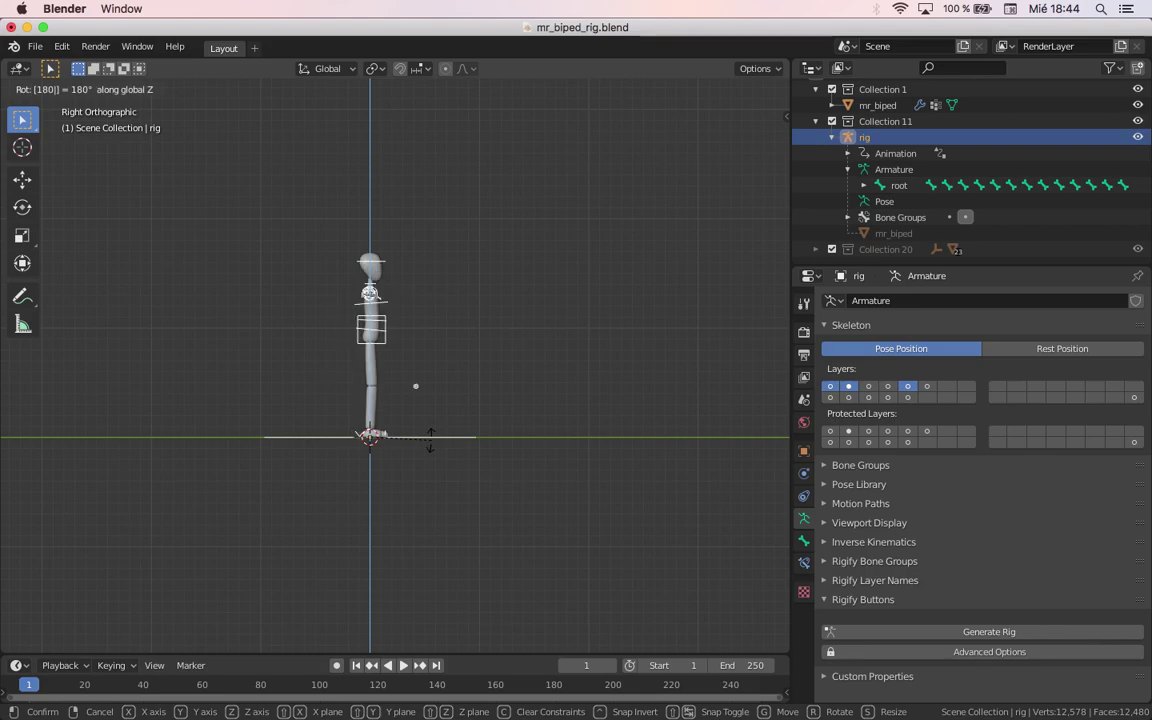
{"action": "key", "text": "Return"}
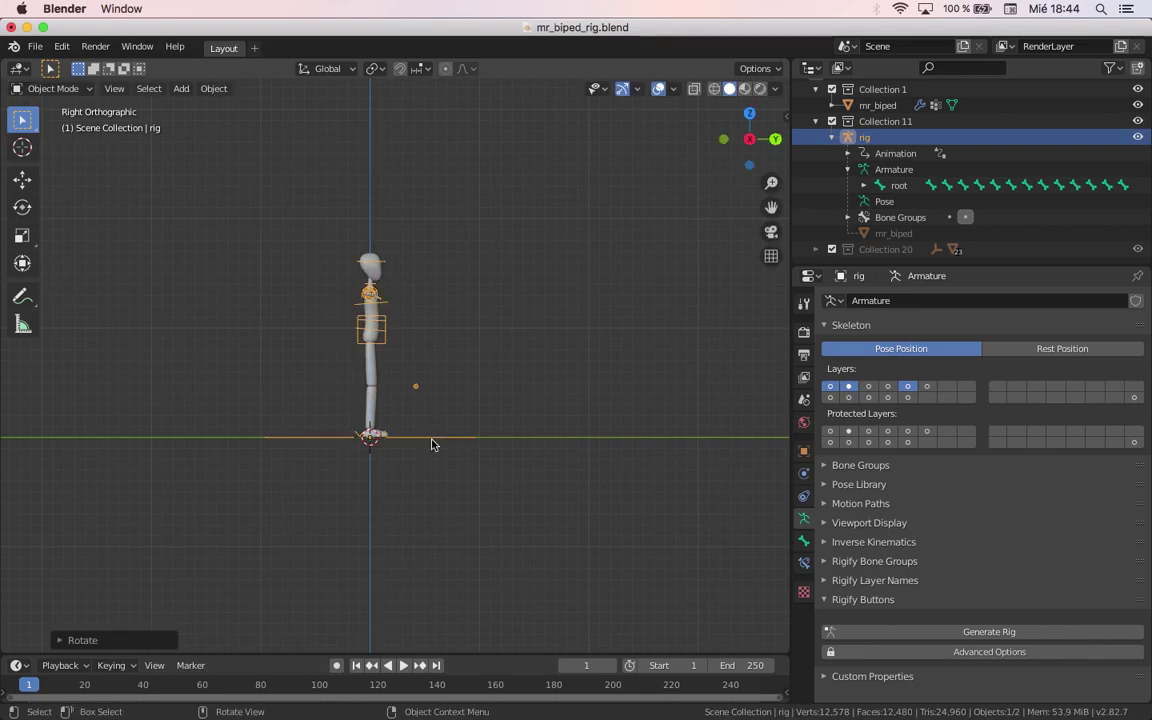
Step: Add Walk cycle.jpeg as a reference image aligned to the right orthographic view
{"action": "scroll", "coordinate": [360, 289], "scroll_direction": "up", "scroll_amount": 3}
{"action": "scroll", "coordinate": [372, 301], "scroll_direction": "down", "scroll_amount": 2}
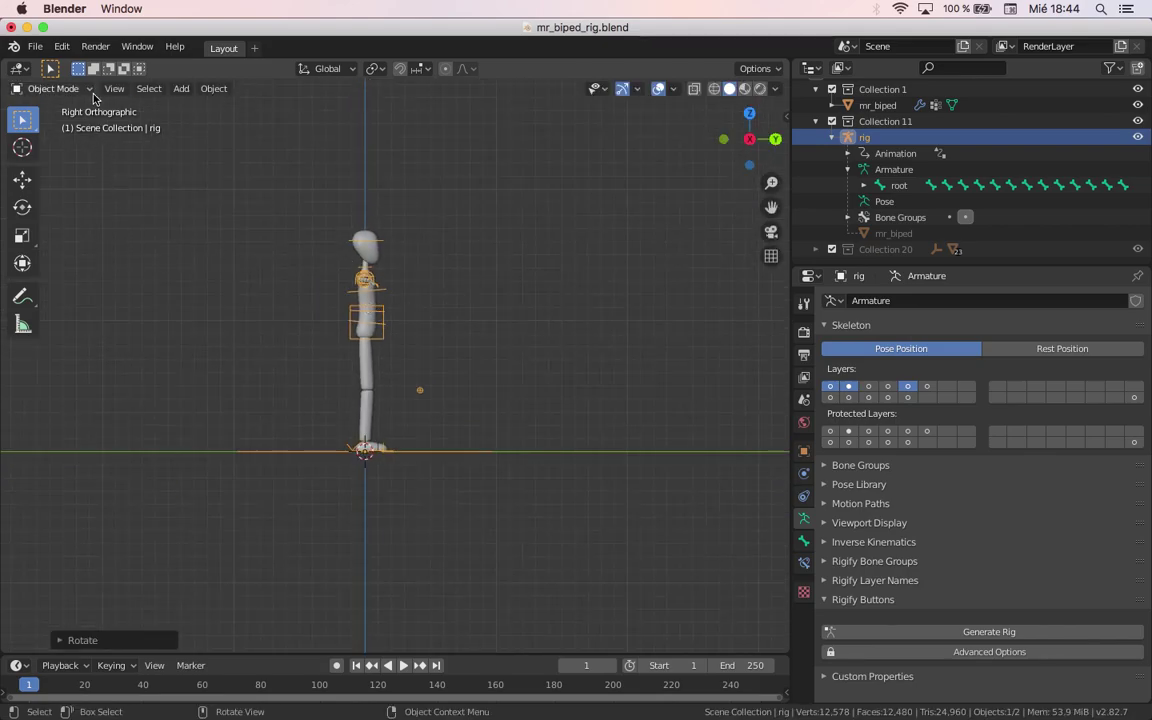
{"action": "key", "text": "shift+a"}
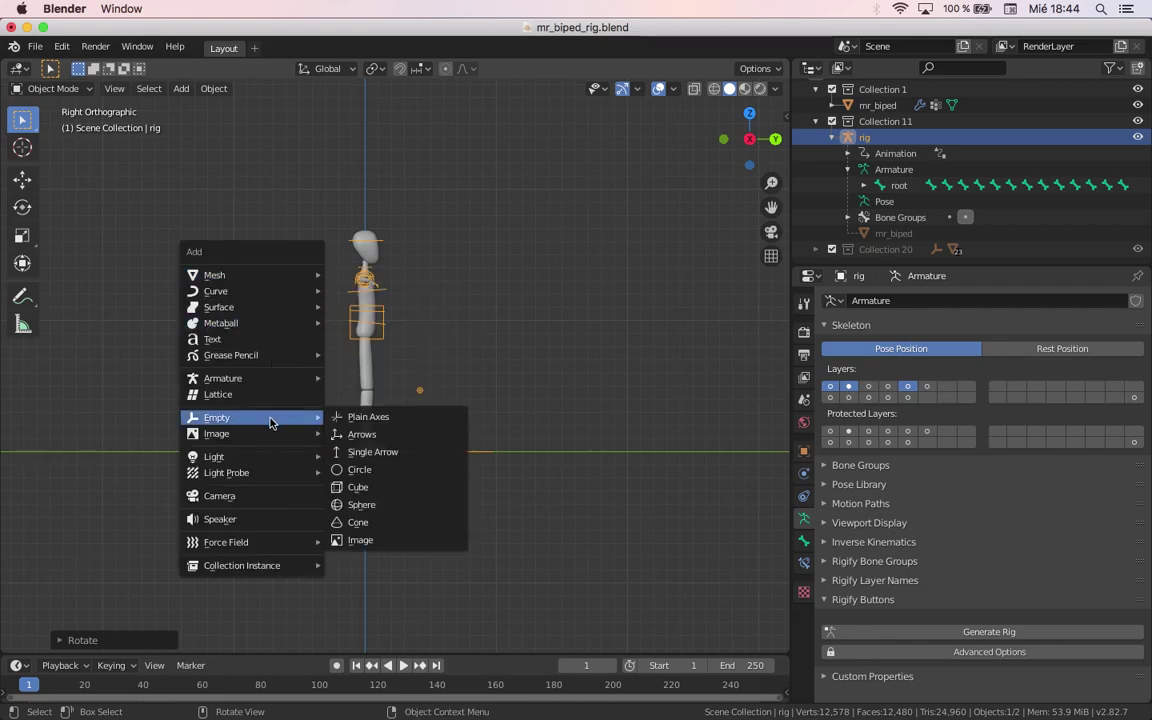
{"action": "mouse_move", "coordinate": [300, 433]}
{"action": "left_click", "coordinate": [376, 431]}
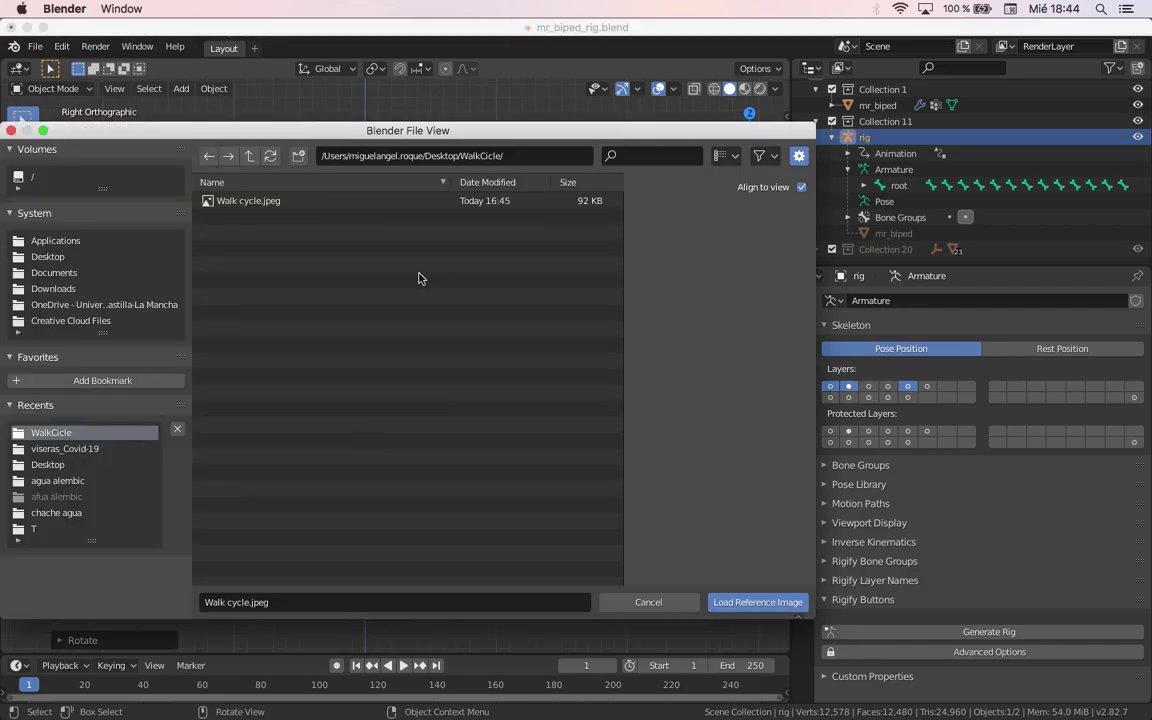
{"action": "double_click", "coordinate": [252, 198]}
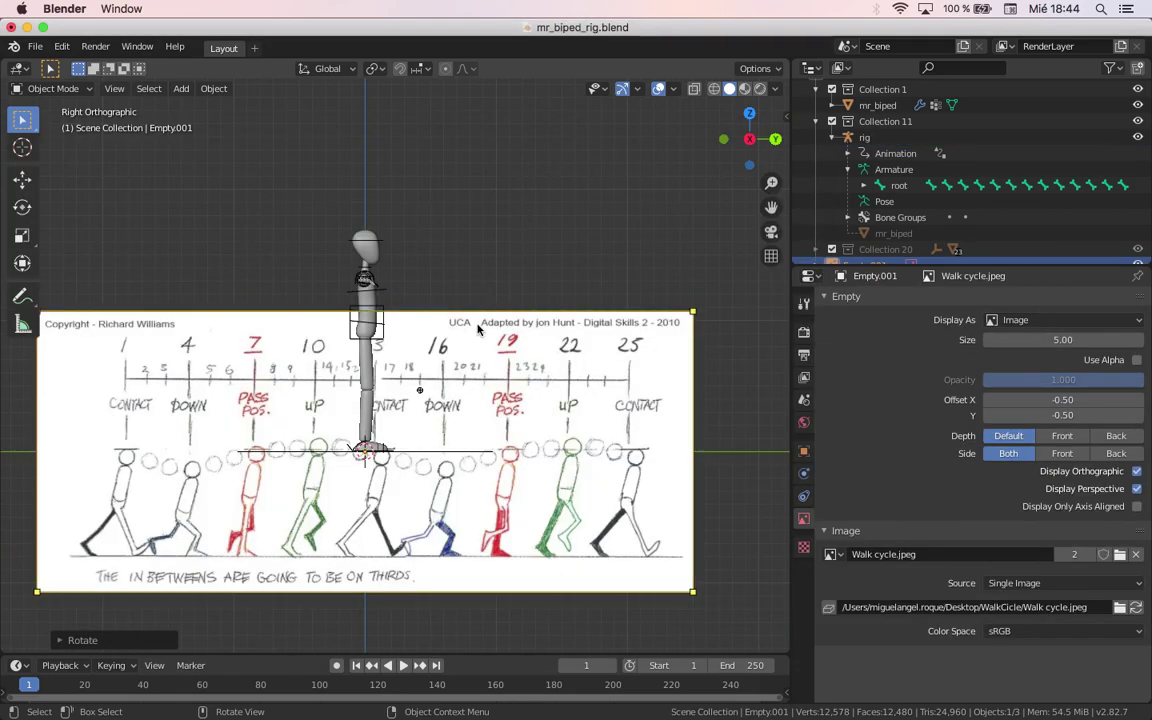
Step: Collapse Collection 11 in the scene's object hierarchy
{"action": "scroll", "coordinate": [902, 218], "scroll_direction": "down", "scroll_amount": 1}
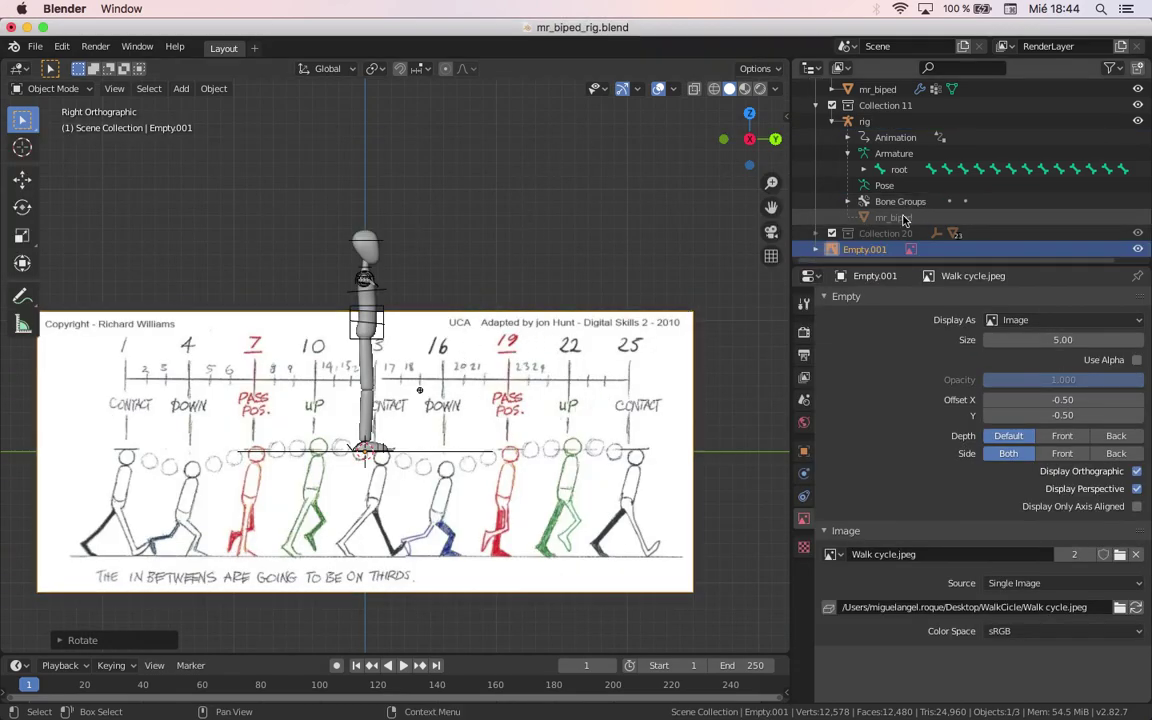
{"action": "scroll", "coordinate": [882, 226], "scroll_direction": "up", "scroll_amount": 2}
{"action": "left_click", "coordinate": [813, 137]}
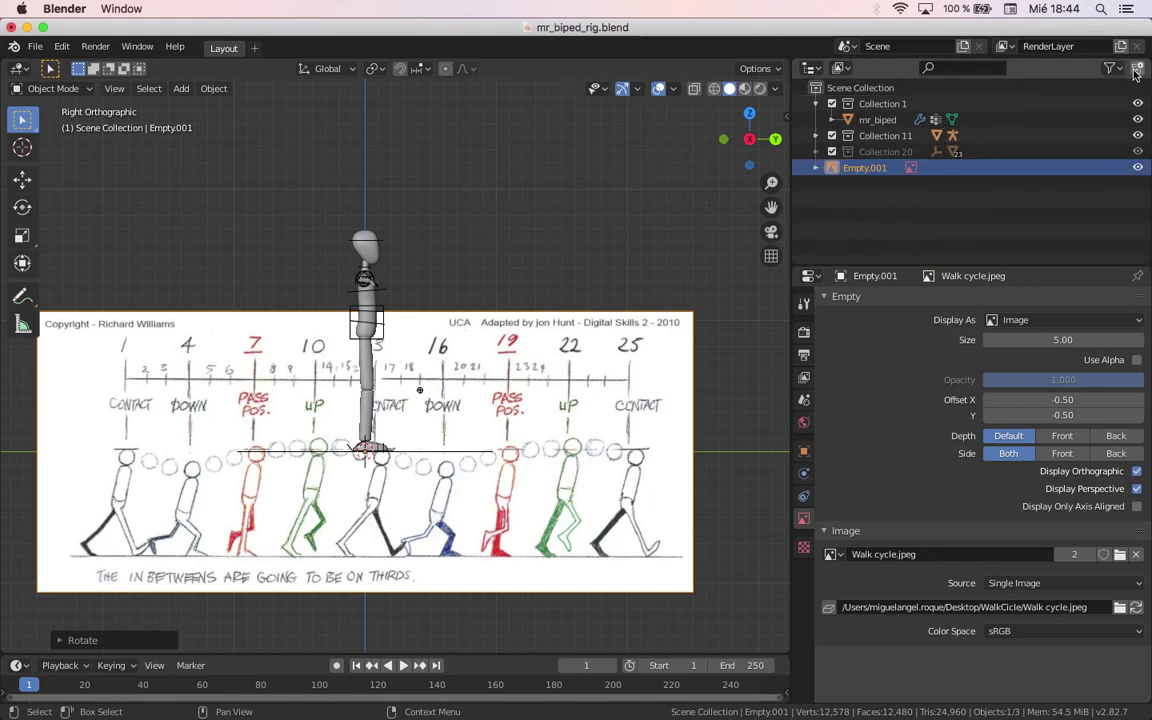
Step: Disable the Interface: Collection Manager add-on in the preferences, searching for COLLE, and close the preferences
{"action": "key", "text": "m"}
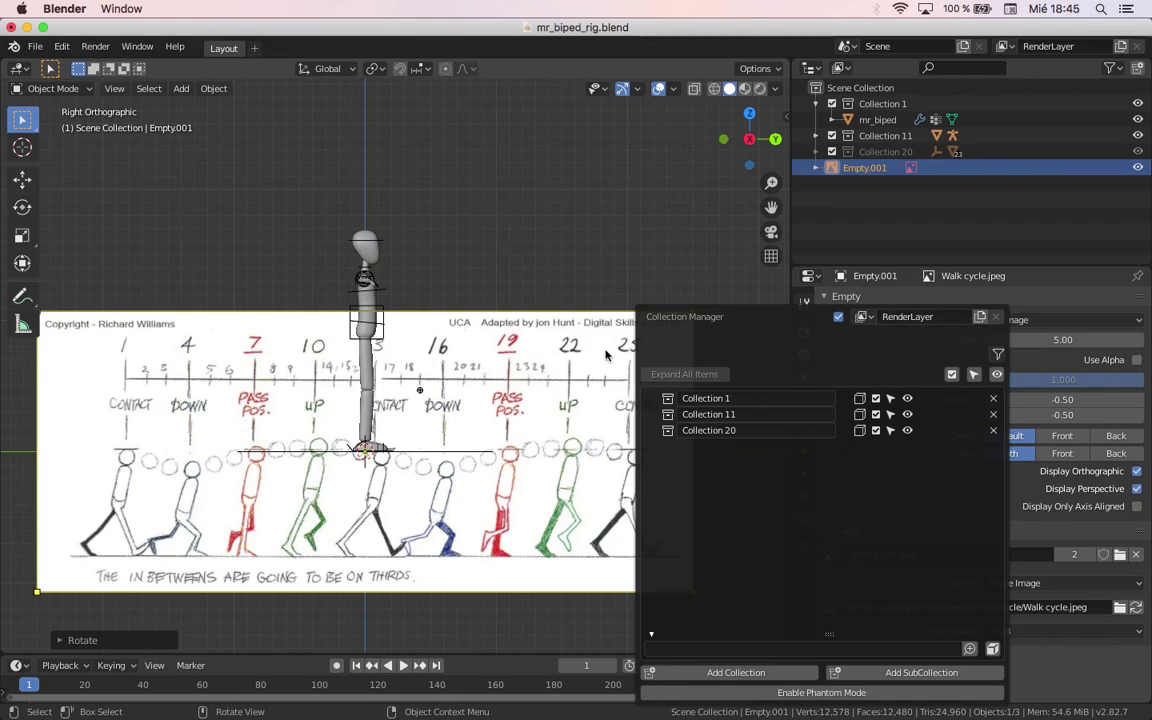
{"action": "left_click", "coordinate": [38, 46]}
{"action": "mouse_move", "coordinate": [61, 46]}
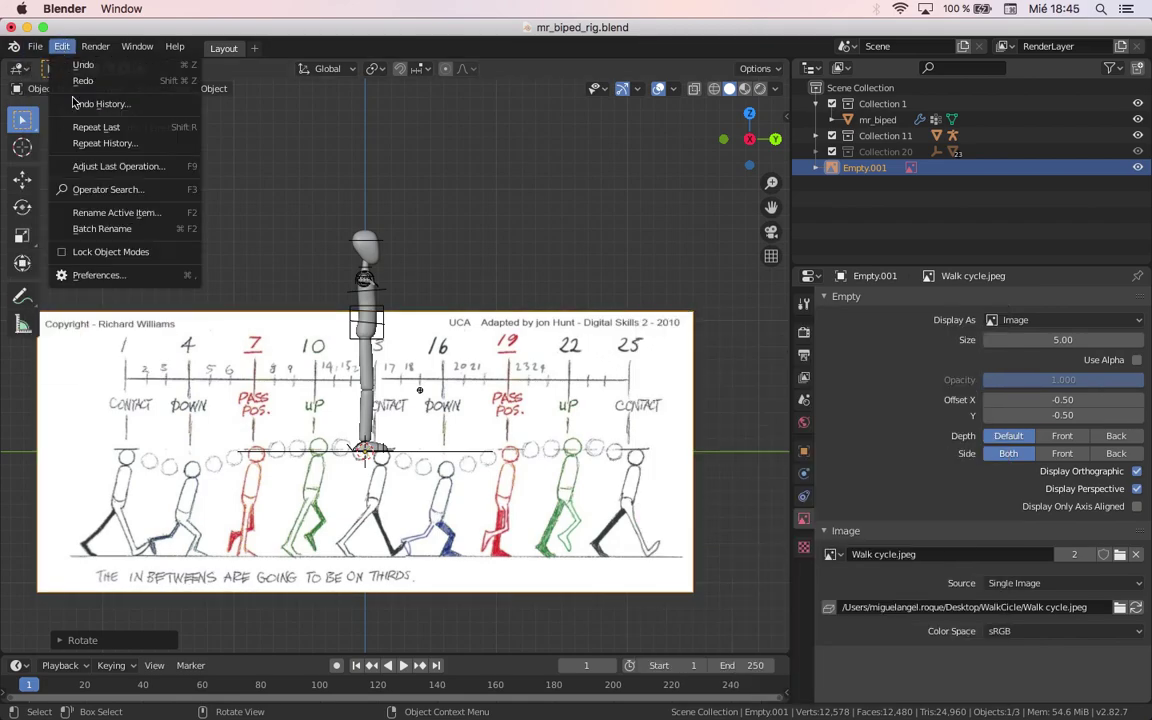
{"action": "left_click", "coordinate": [98, 275]}
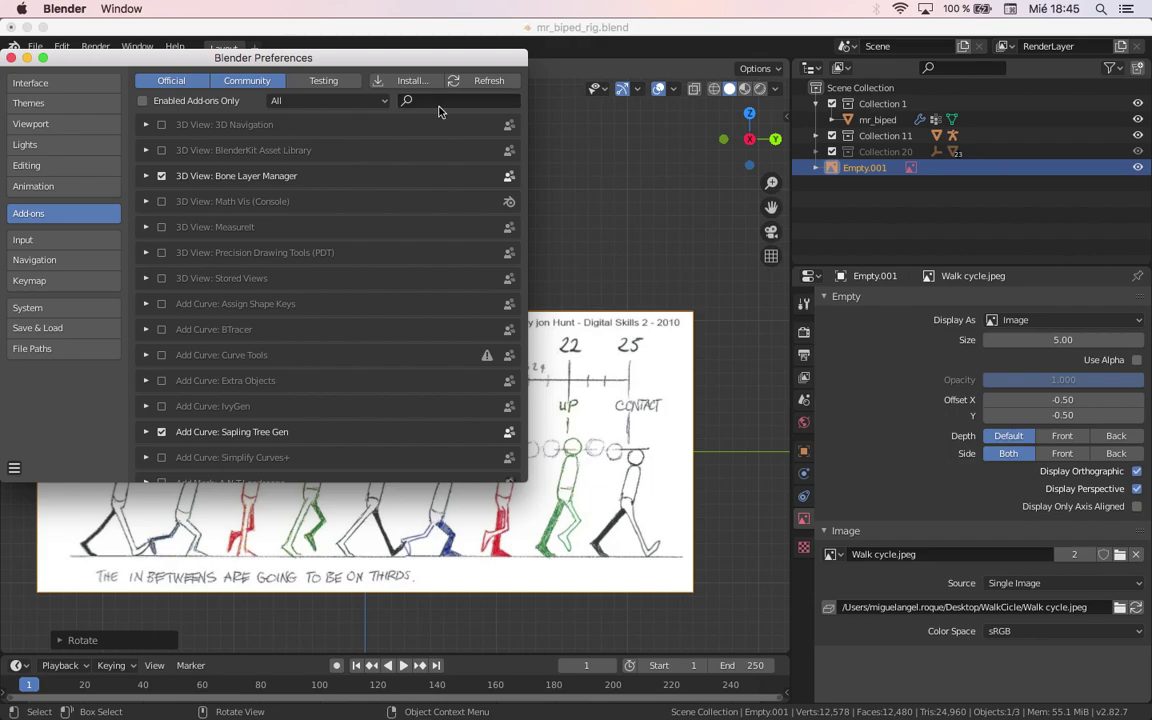
{"action": "left_click", "coordinate": [438, 106]}
{"action": "type", "text": "COLLE"}
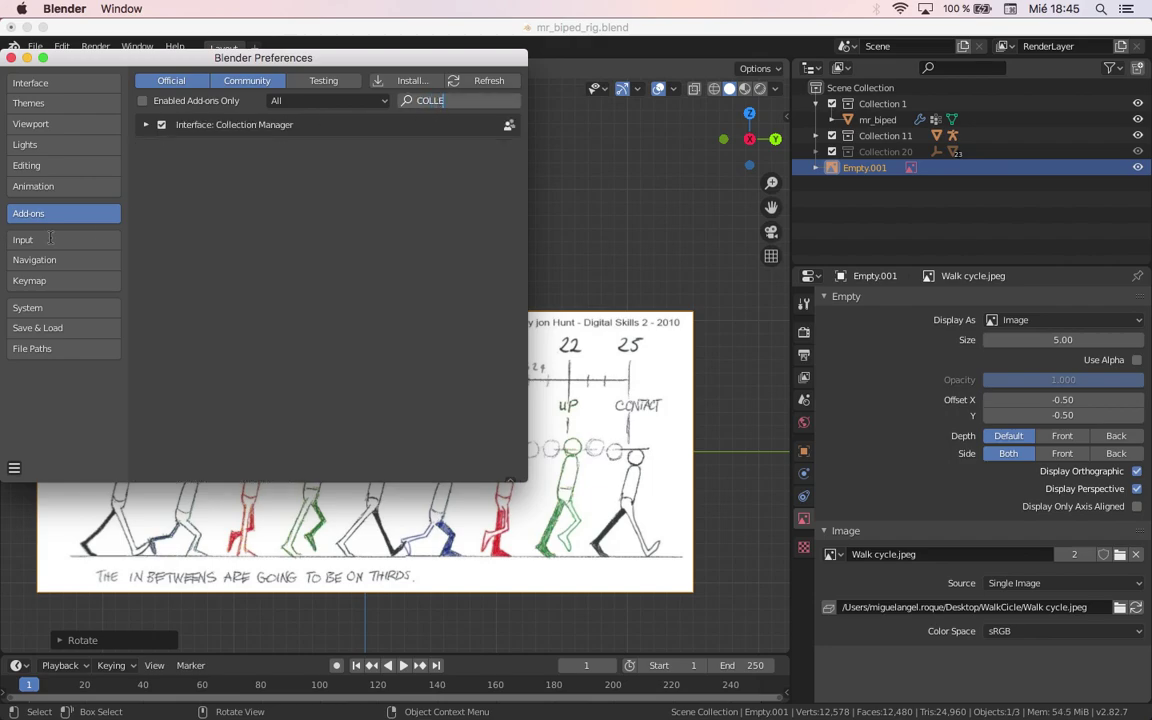
{"action": "key", "text": "Return"}
{"action": "left_click", "coordinate": [160, 125]}
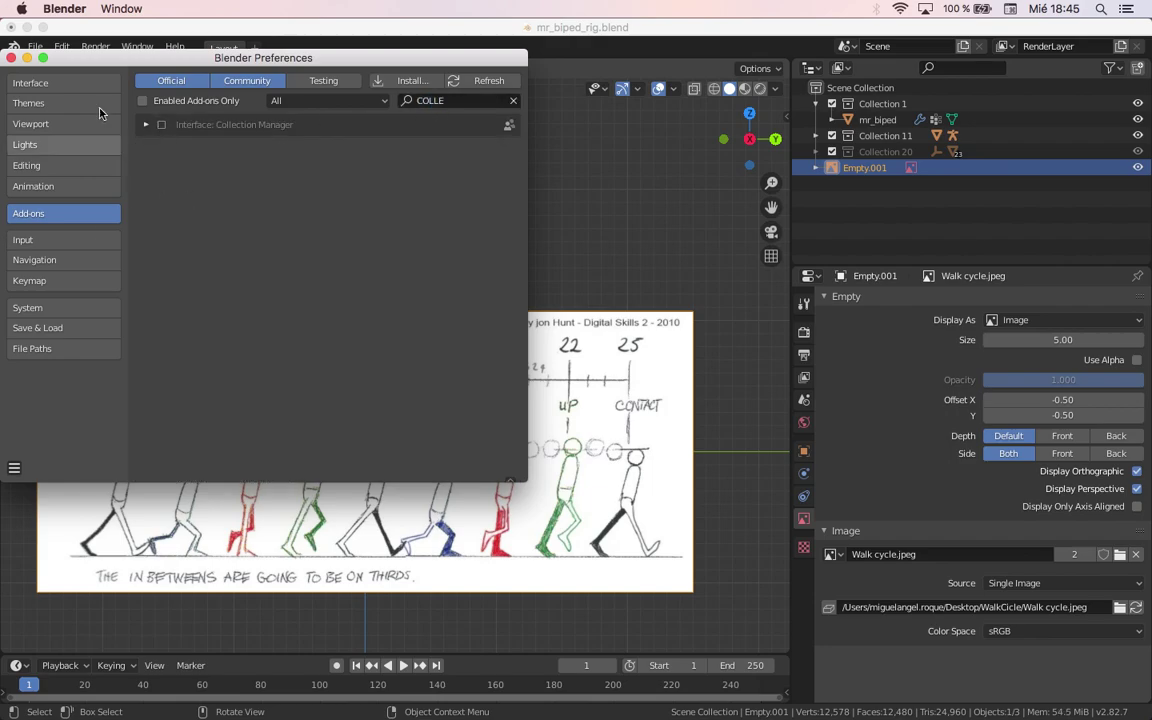
{"action": "left_click", "coordinate": [11, 57]}
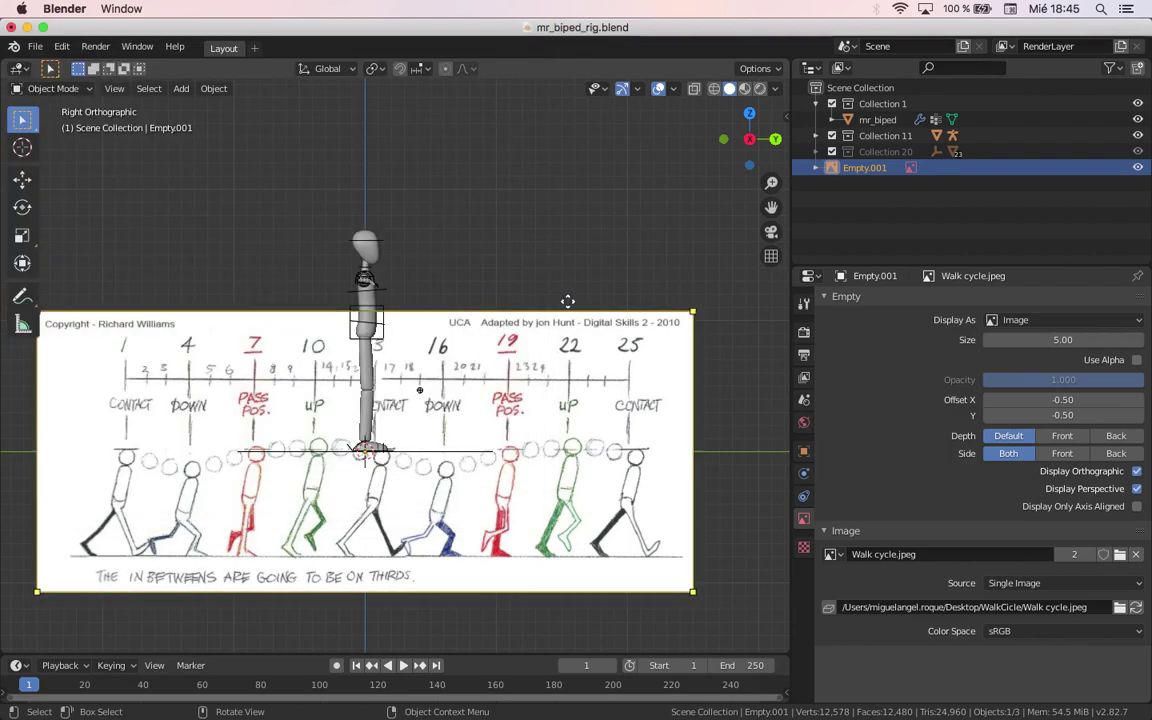
Step: Move the walk cycle reference image into a new collection named REF
{"action": "key", "text": "m"}
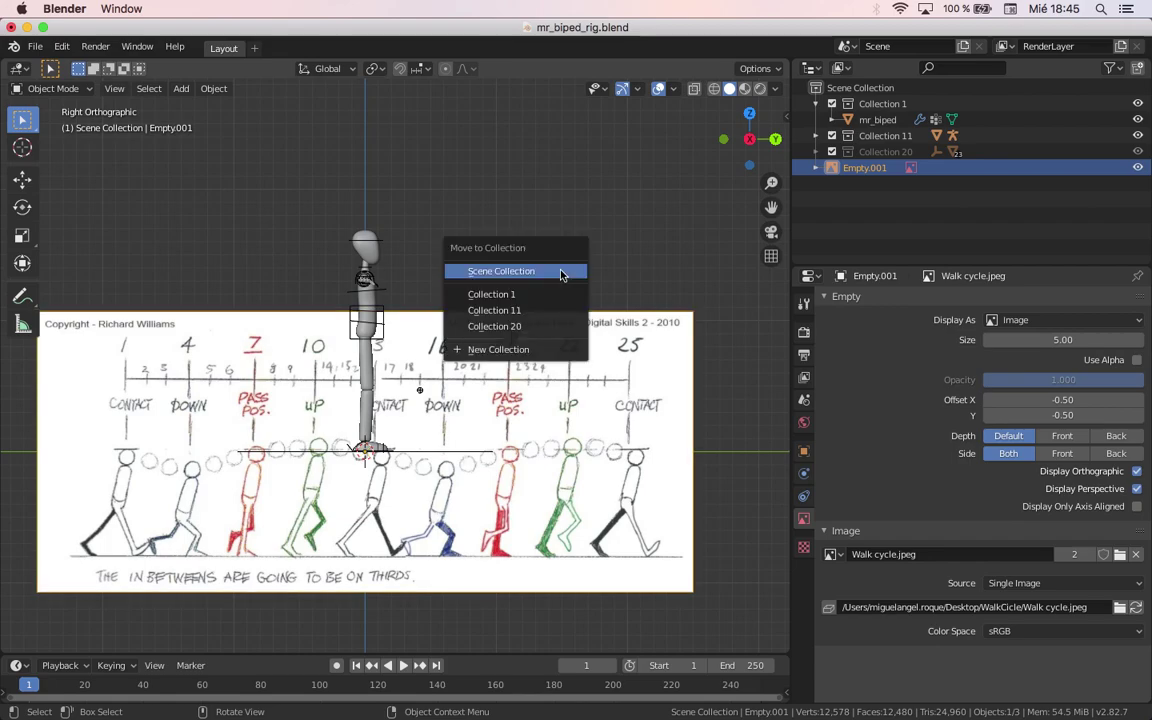
{"action": "left_click", "coordinate": [508, 352]}
{"action": "type", "text": "REF"}
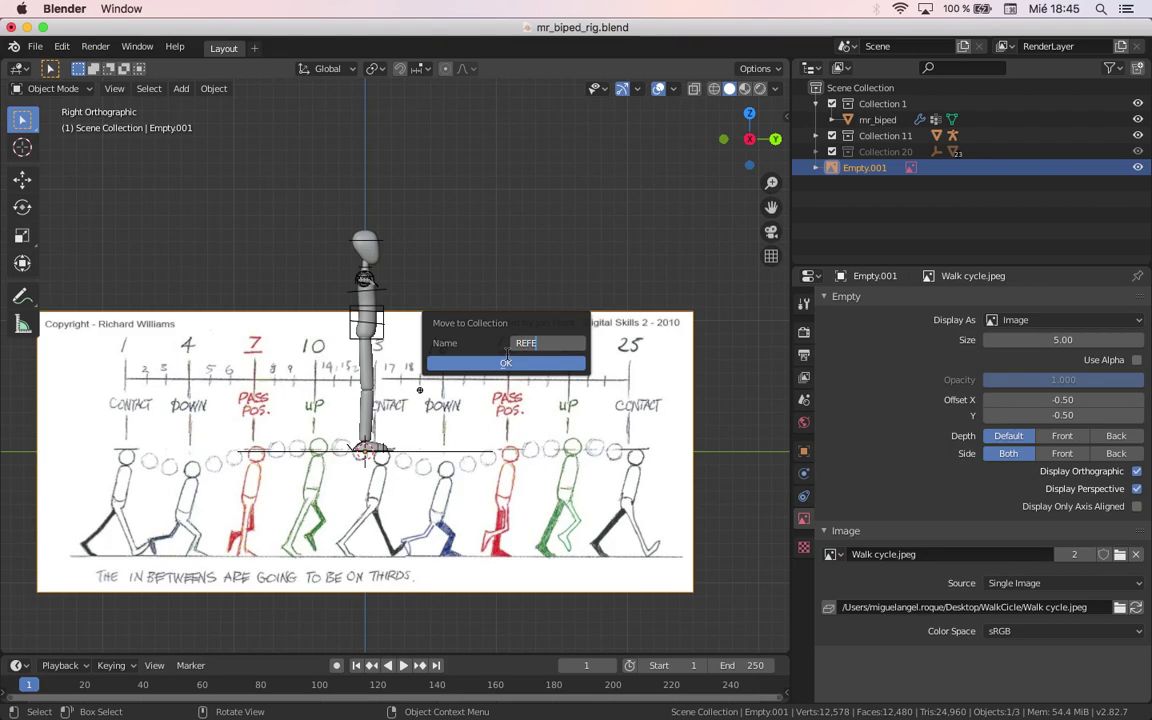
{"action": "left_click", "coordinate": [507, 360]}
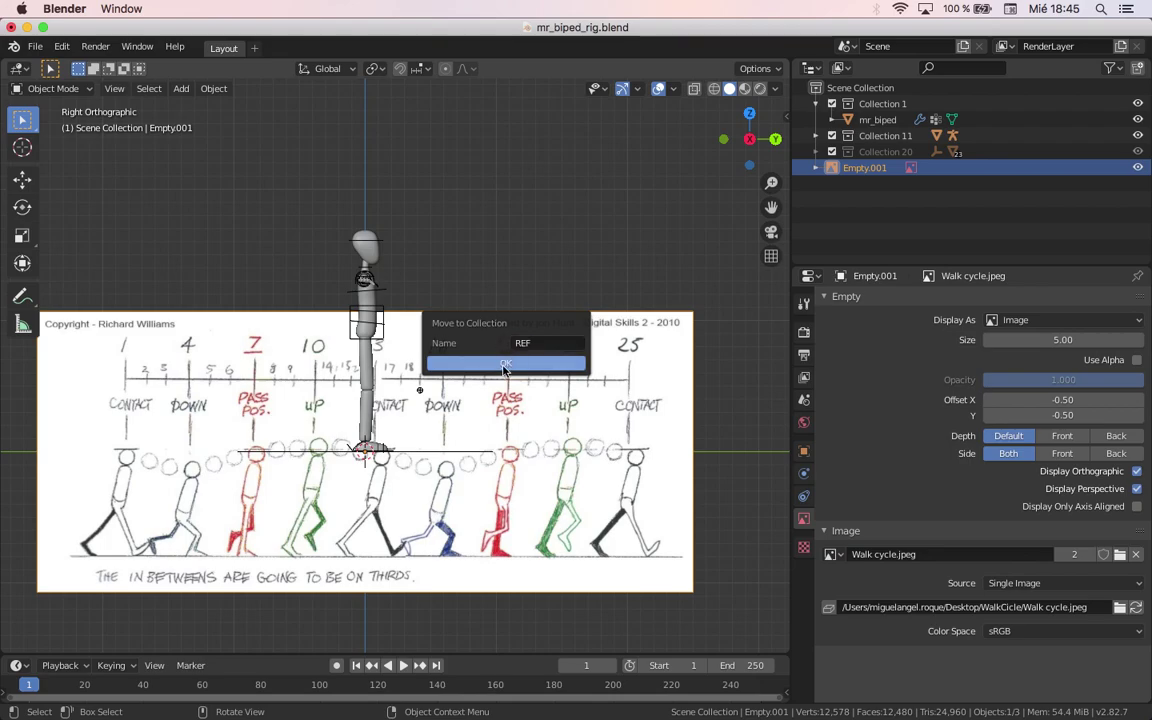
Step: Switch the REF collection's visibility off and on to check that it controls the reference image
{"action": "left_click", "coordinate": [816, 169]}
{"action": "left_click", "coordinate": [1138, 167]}
{"action": "left_click", "coordinate": [1138, 167]}
{"action": "left_click", "coordinate": [1138, 167]}
{"action": "left_click", "coordinate": [1138, 167]}
{"action": "left_click", "coordinate": [816, 167]}
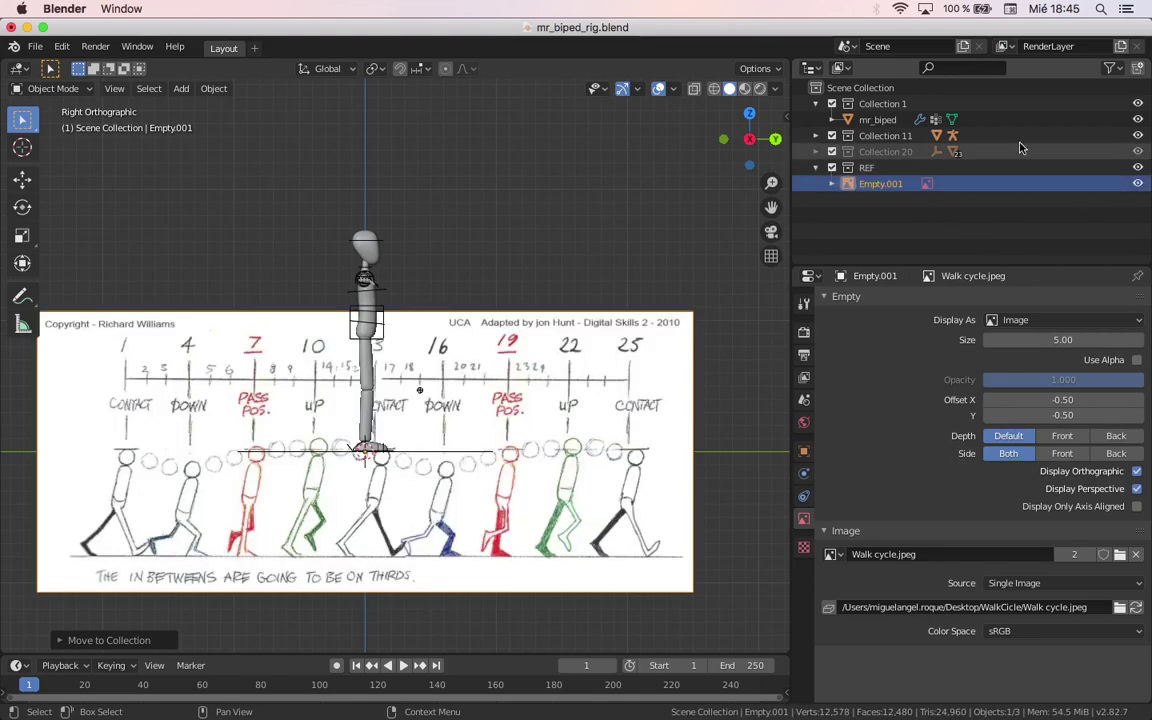
Step: Show the selectability toggles for the collections and objects in the scene's object hierarchy
{"action": "left_click", "coordinate": [1110, 67]}
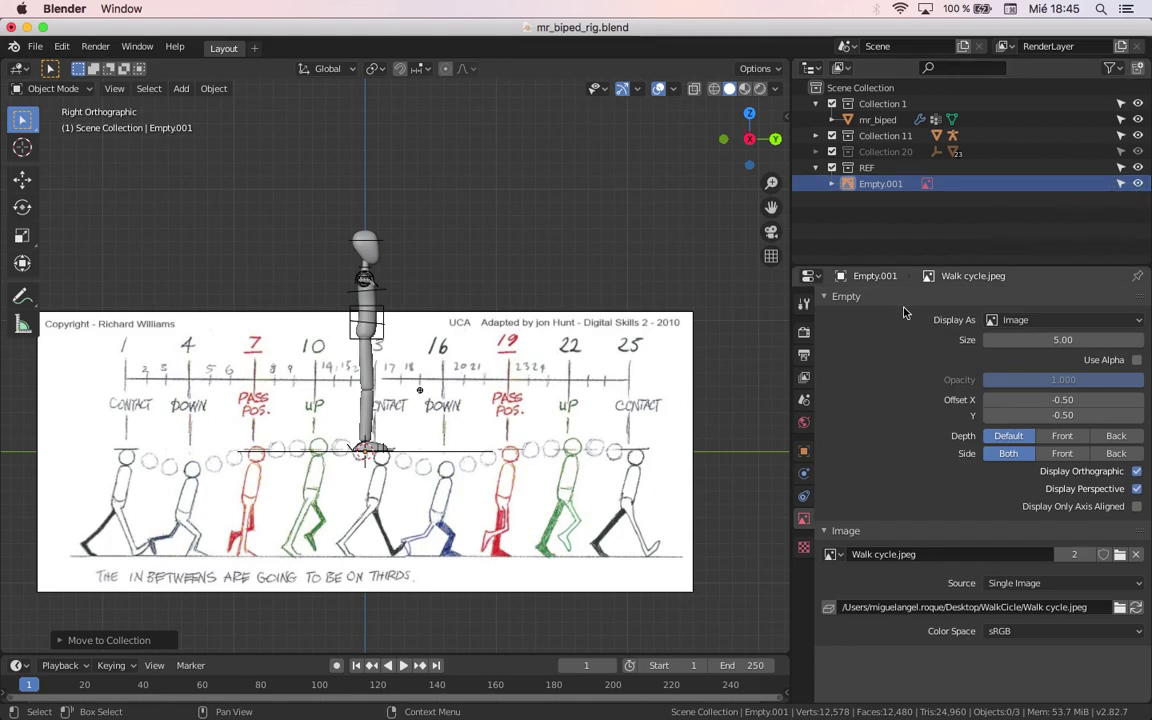
{"action": "left_click", "coordinate": [597, 316]}
{"action": "left_click", "coordinate": [603, 463]}
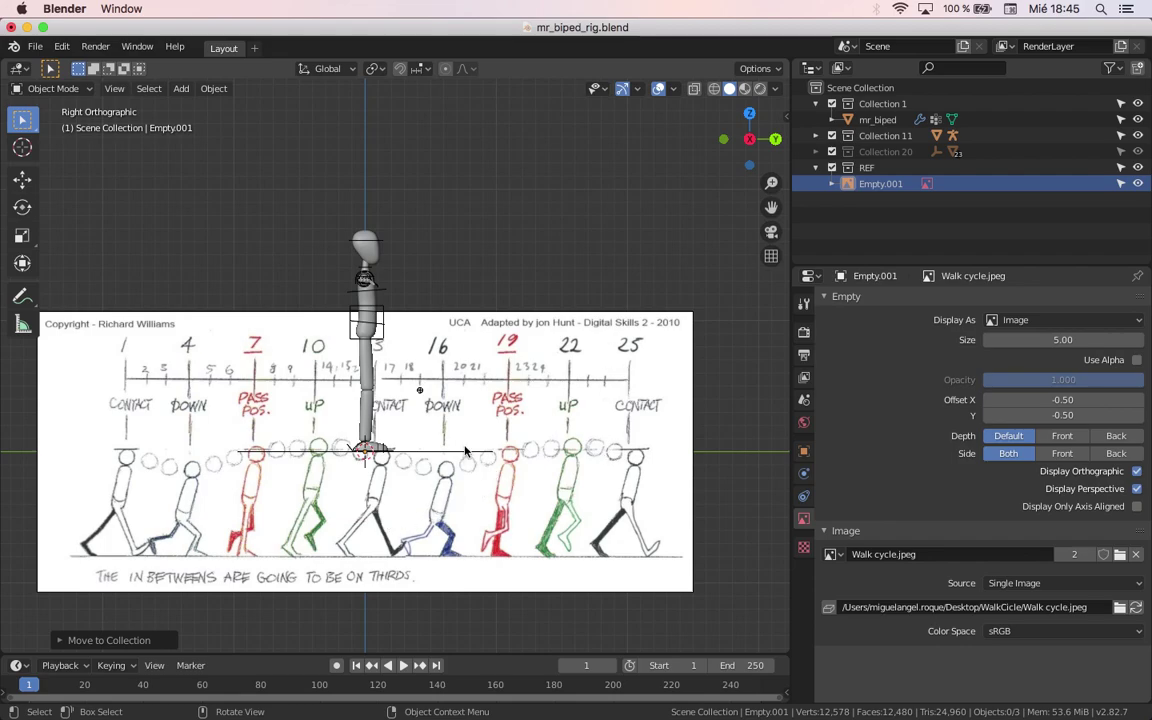
Step: Move the walk cycle image upward until its drawn ground line sits near the rig's feet
{"action": "scroll", "coordinate": [465, 451], "scroll_direction": "down", "scroll_amount": 2}
{"action": "scroll", "coordinate": [465, 430], "scroll_direction": "up", "scroll_amount": 1}
{"action": "scroll", "coordinate": [493, 416], "scroll_direction": "up", "scroll_amount": 3, "text": "shift"}
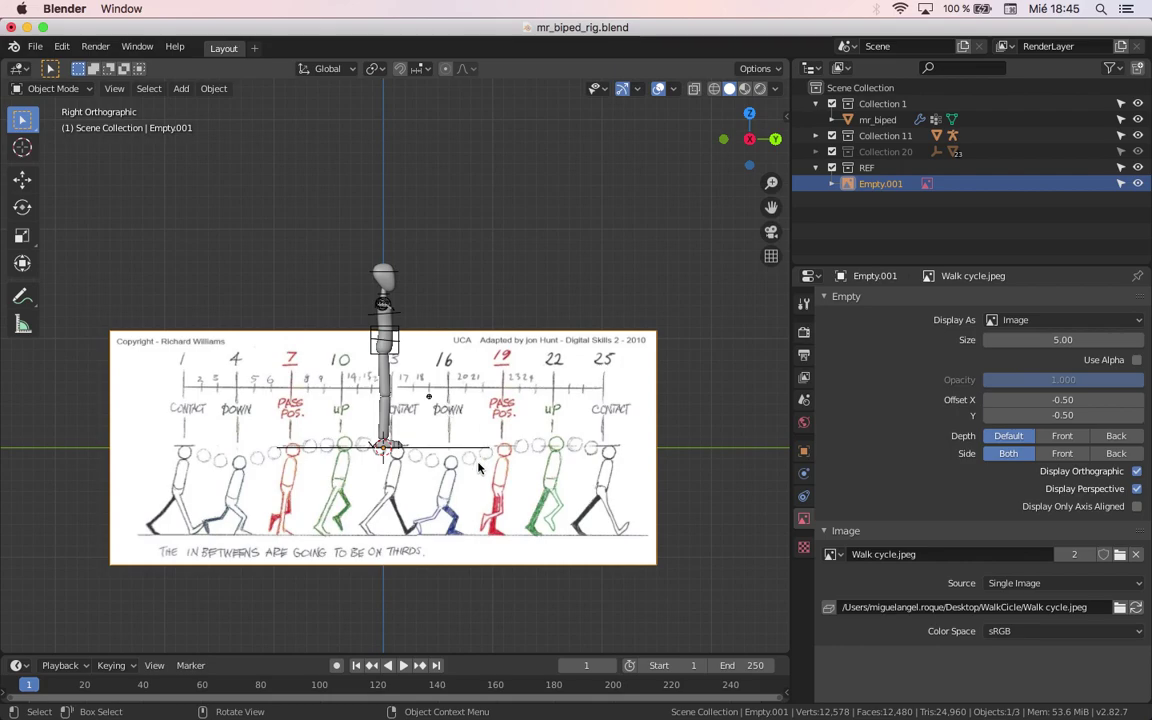
{"action": "key", "text": "g"}
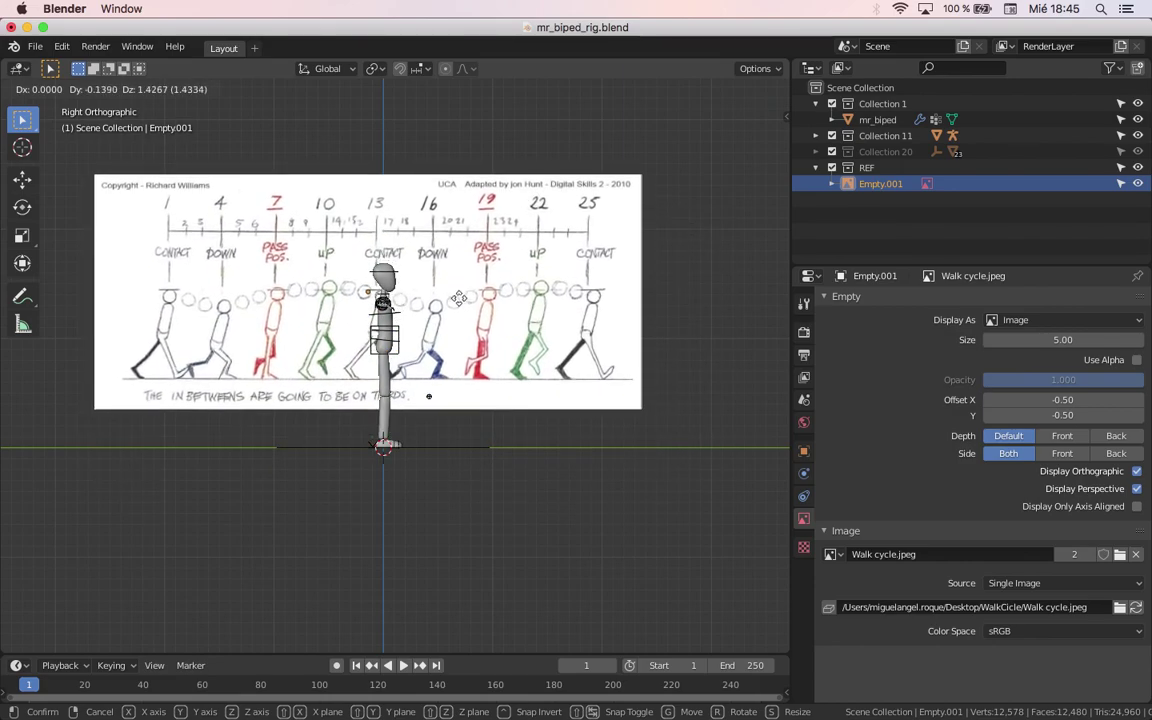
{"action": "left_click", "coordinate": [475, 362]}
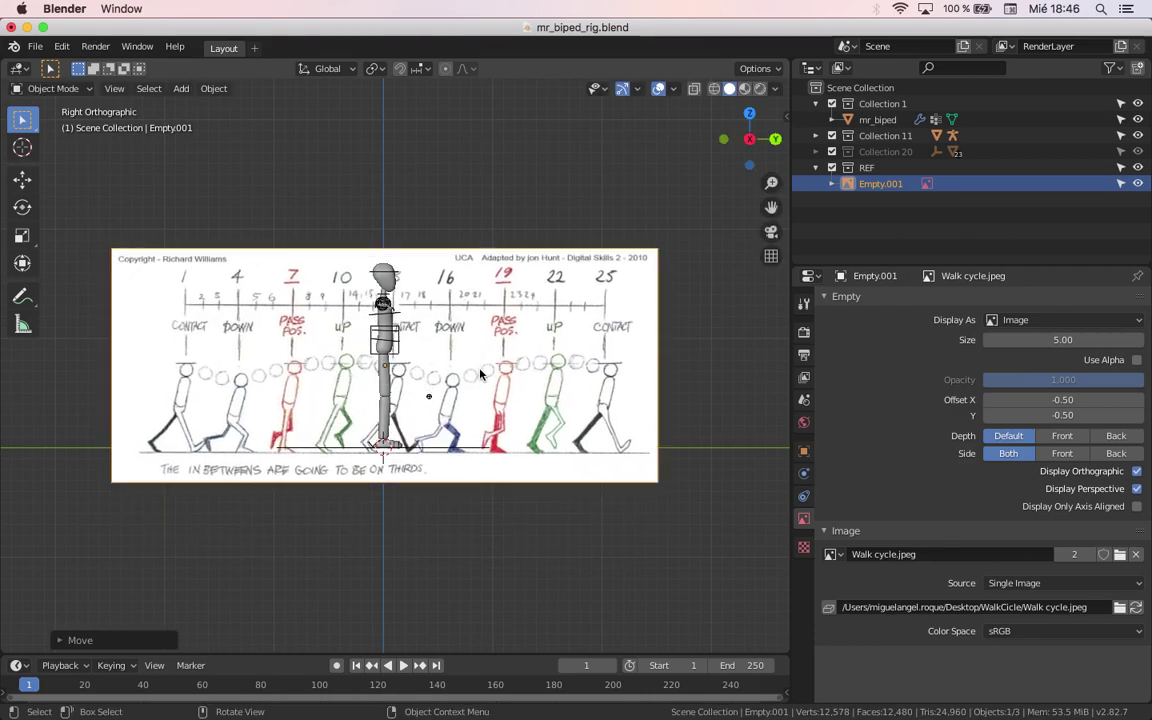
Step: Select the rig, inspect it against the reference image in perspective, and return to the right orthographic view
{"action": "scroll", "coordinate": [476, 368], "scroll_direction": "up", "scroll_amount": 3}
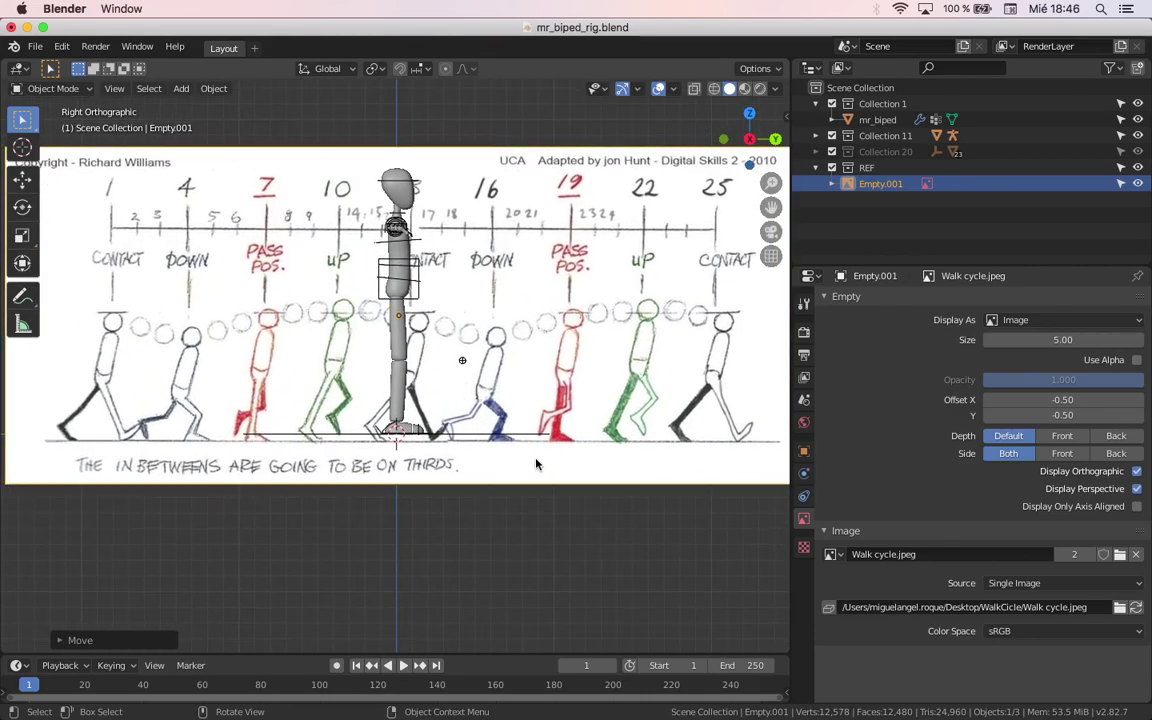
{"action": "left_click", "coordinate": [300, 394]}
{"action": "middle_click_drag", "start_coordinate": [300, 394], "coordinate": [272, 480]}
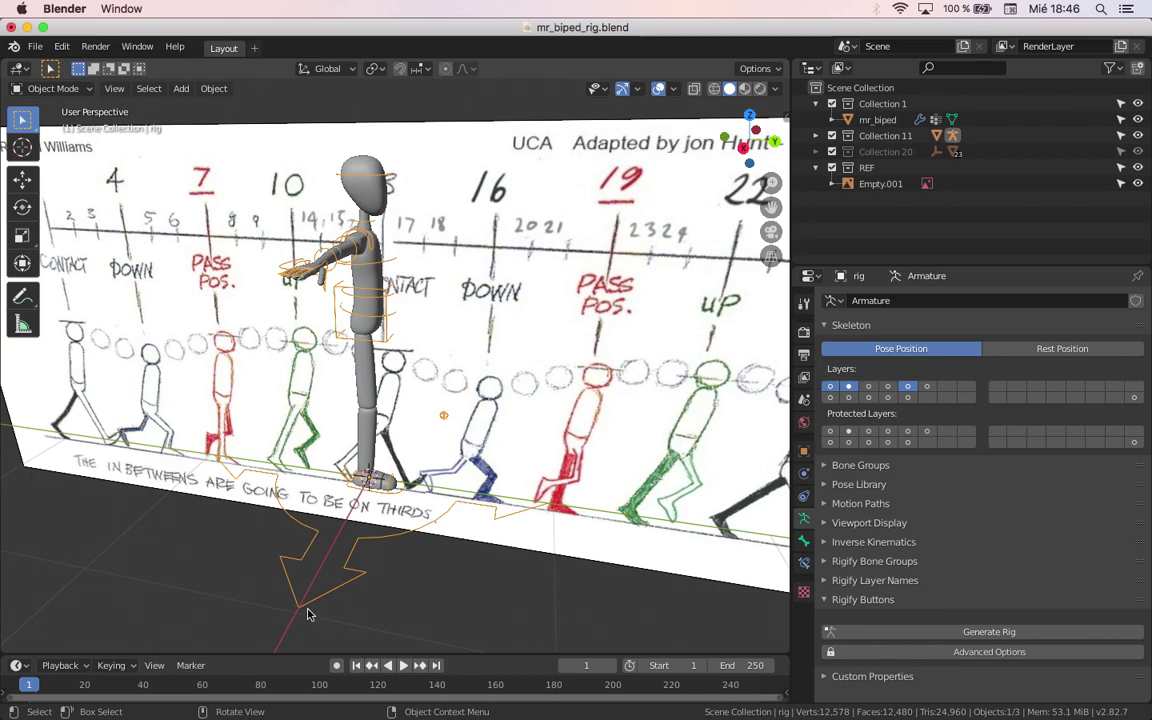
{"action": "left_click_drag", "start_coordinate": [372, 616], "coordinate": [263, 547]}
{"action": "key", "text": "KP_3"}
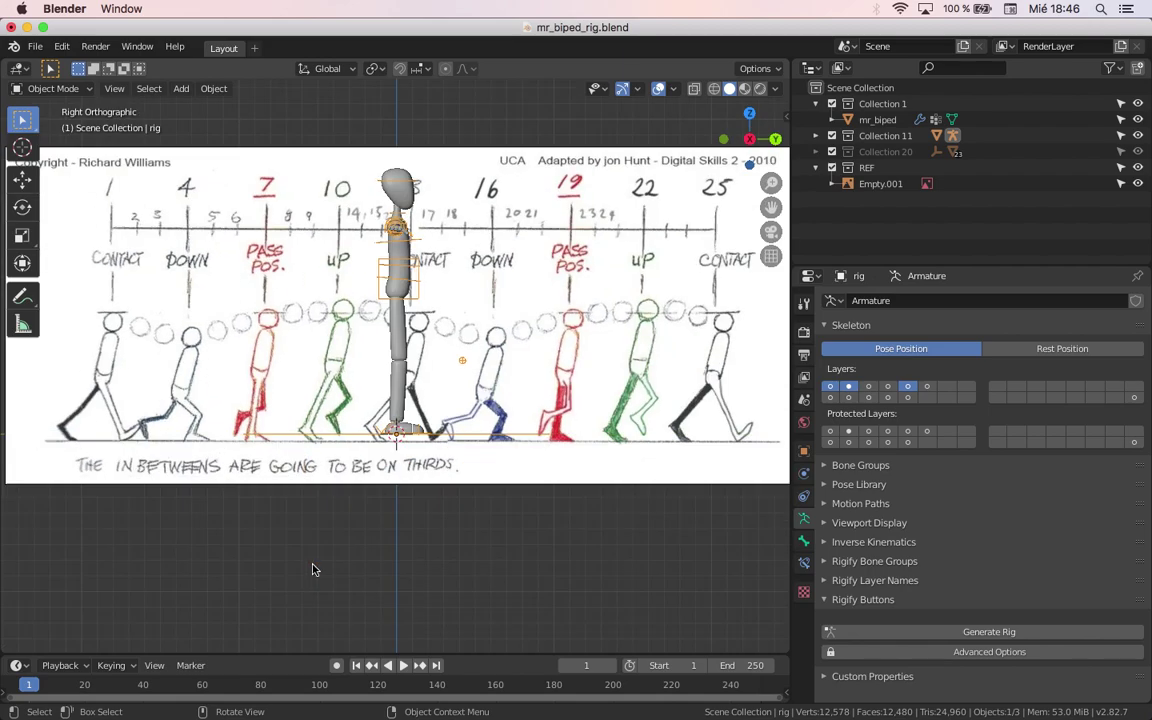
Step: Nudge the reference image slightly upward so its ground line meets the soles of the rig's feet
{"action": "scroll", "coordinate": [310, 571], "scroll_direction": "up", "scroll_amount": 3}
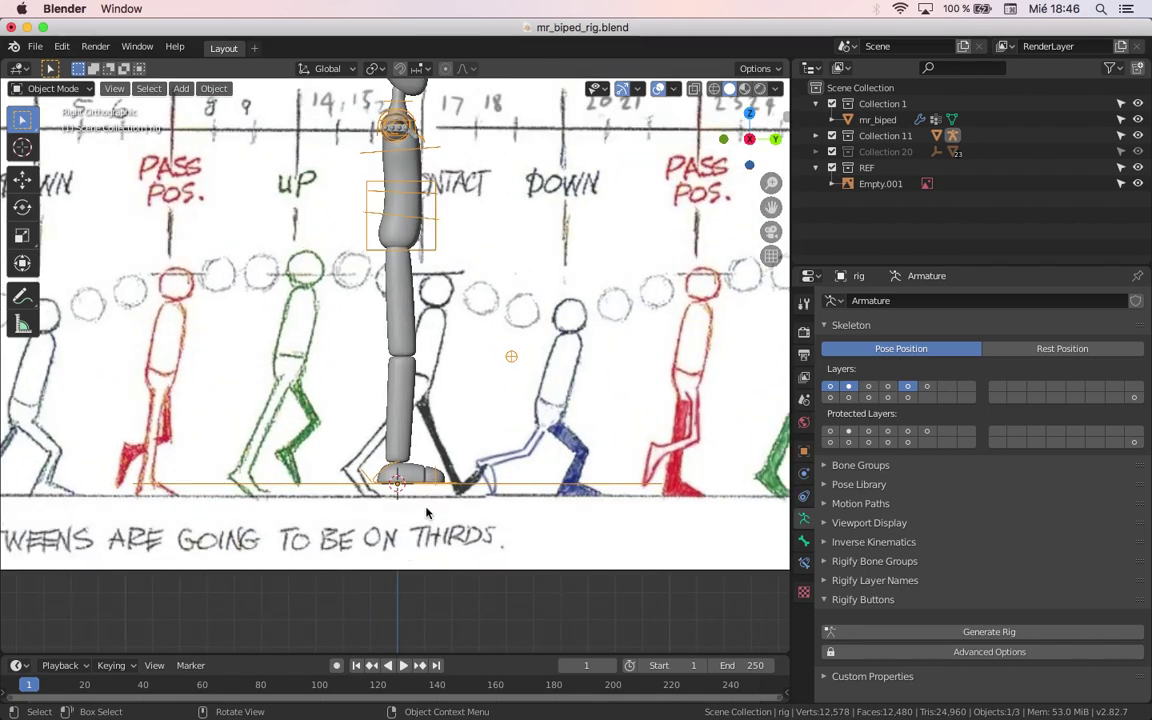
{"action": "key", "text": "space"}
{"action": "key", "text": "Escape"}
{"action": "left_click", "coordinate": [432, 530]}
{"action": "key", "text": "g"}
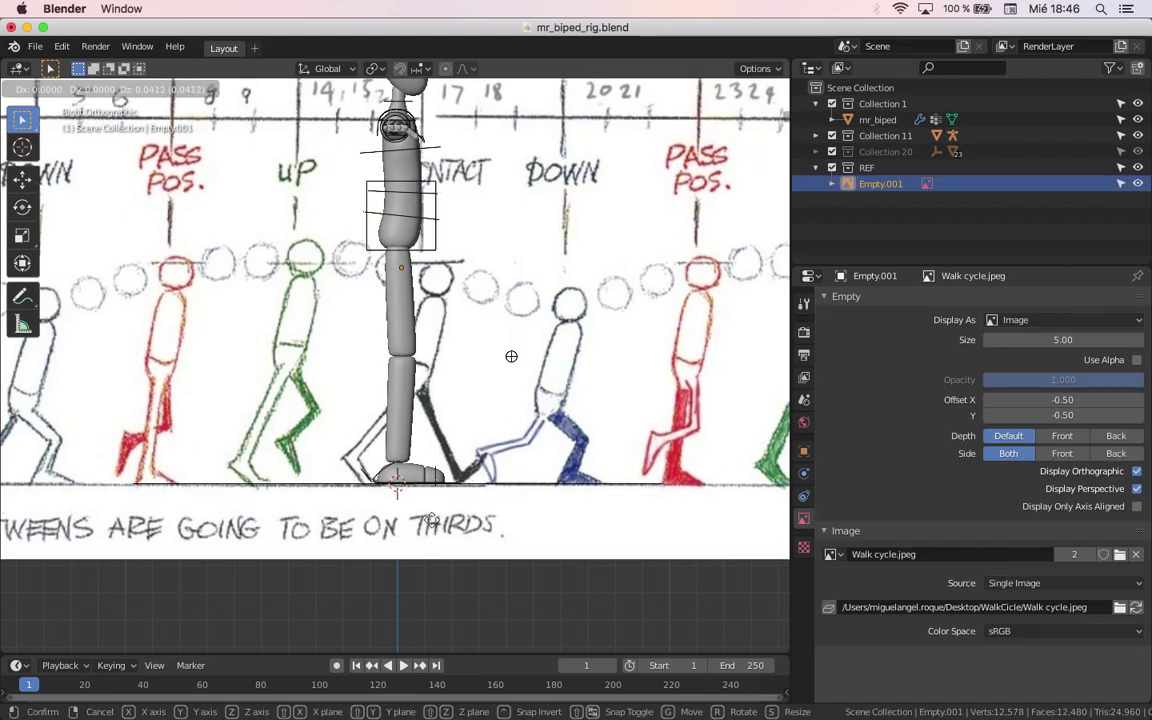
{"action": "left_click", "coordinate": [432, 517]}
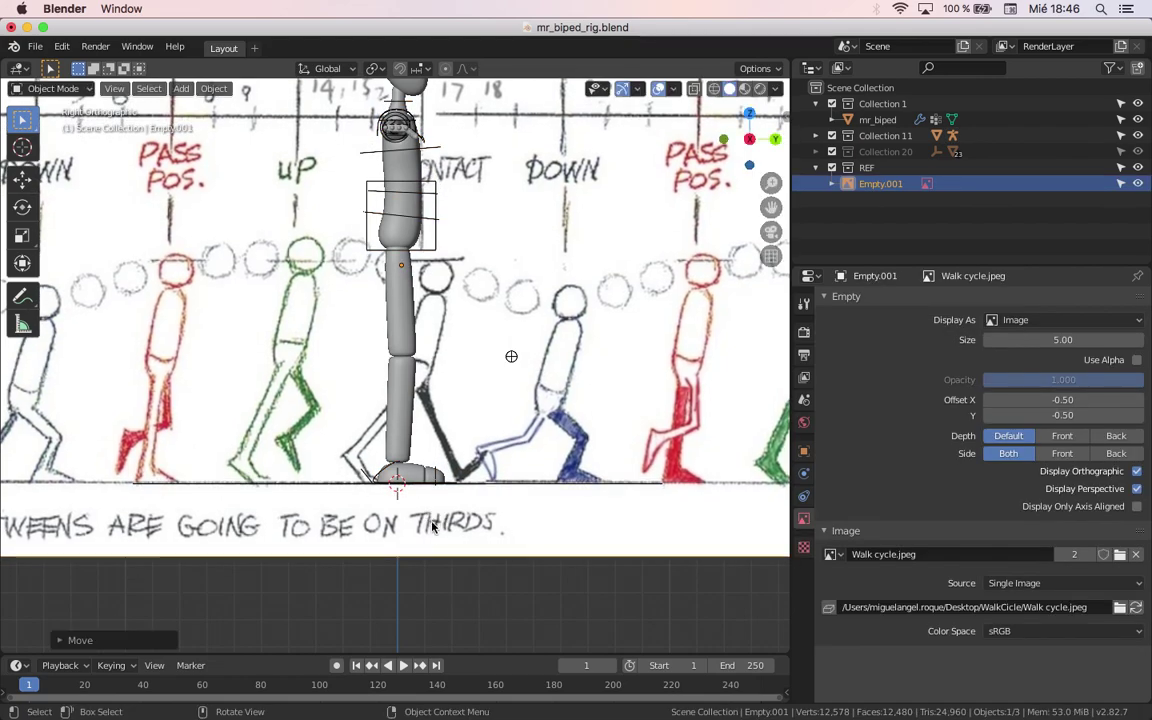
Step: Enlarge the reference image toward the rig's height and reposition it with the frame 13 contact figure at the rig
{"action": "scroll", "coordinate": [430, 525], "scroll_direction": "down", "scroll_amount": 3}
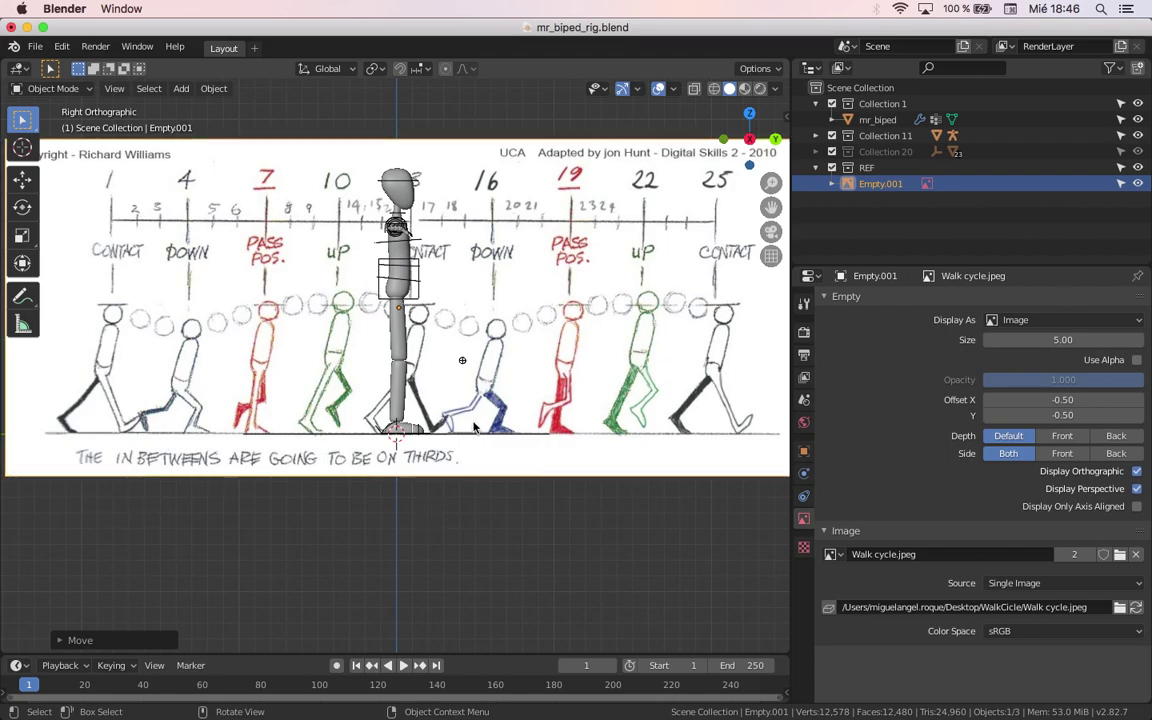
{"action": "scroll", "coordinate": [423, 521], "scroll_direction": "down", "scroll_amount": 3}
{"action": "key", "text": "s"}
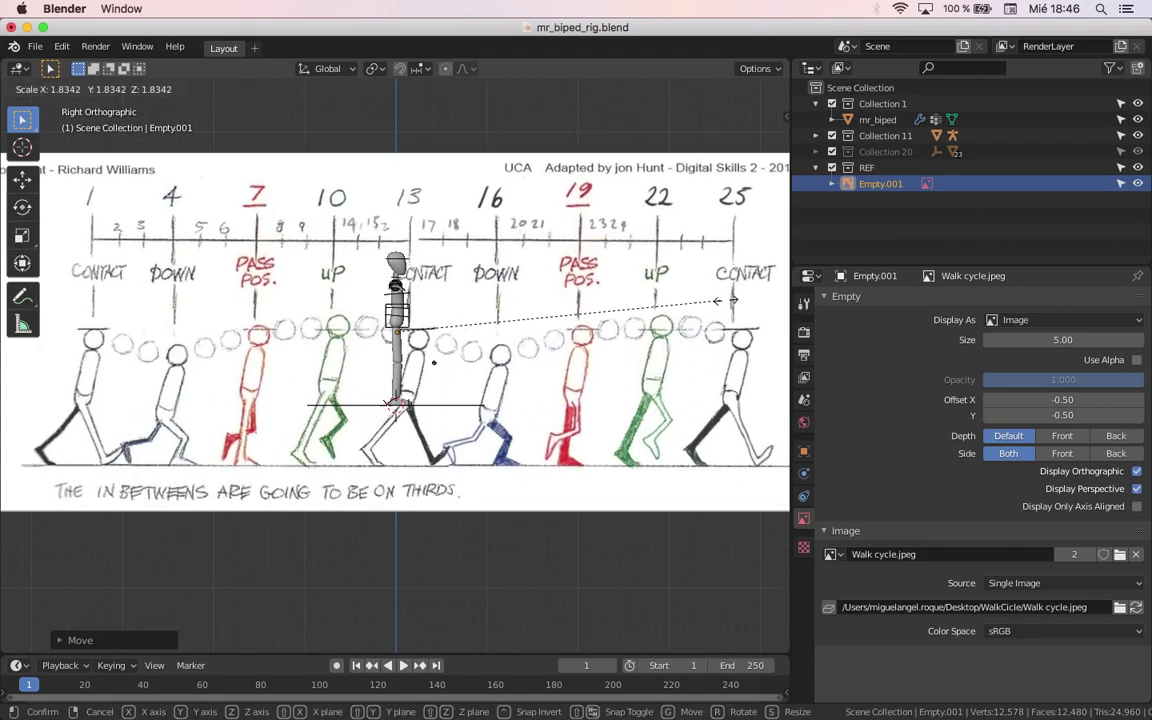
{"action": "left_click", "coordinate": [590, 345]}
{"action": "key", "text": "g"}
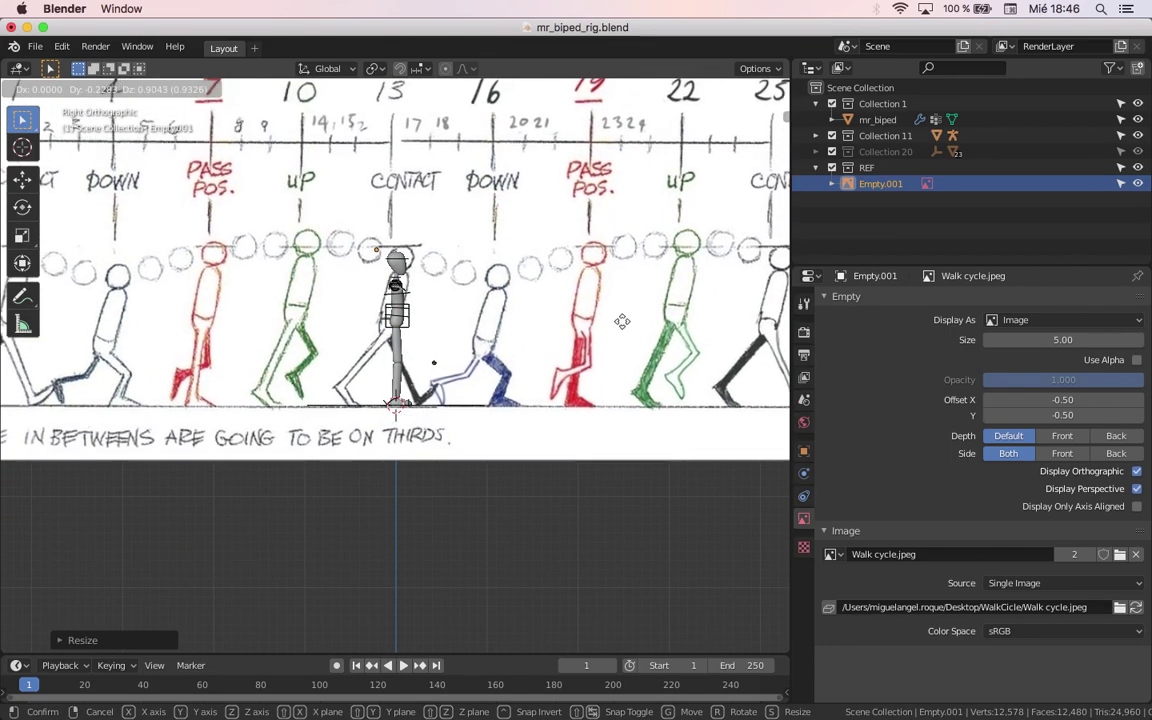
{"action": "left_click", "coordinate": [554, 303]}
Step: Scale the reference image down to about 0.93 so the frame 13 figure fits the rig from head to ground
{"action": "scroll", "coordinate": [547, 372], "scroll_direction": "up", "scroll_amount": 3}
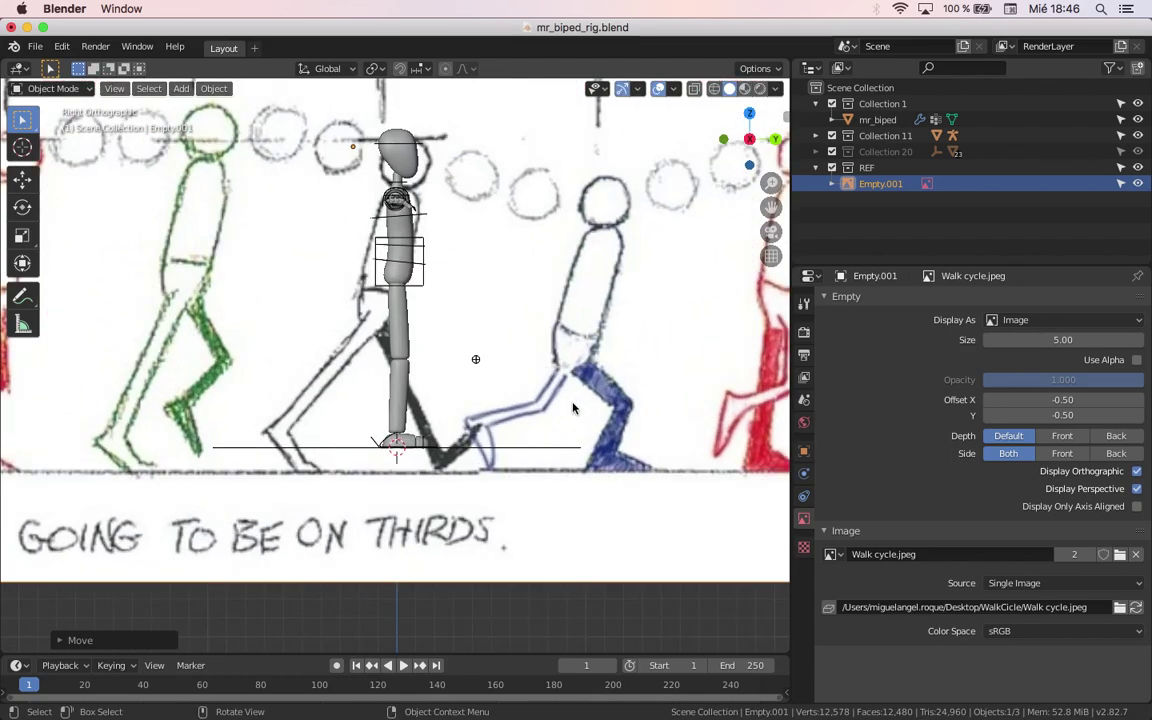
{"action": "key", "text": "s"}
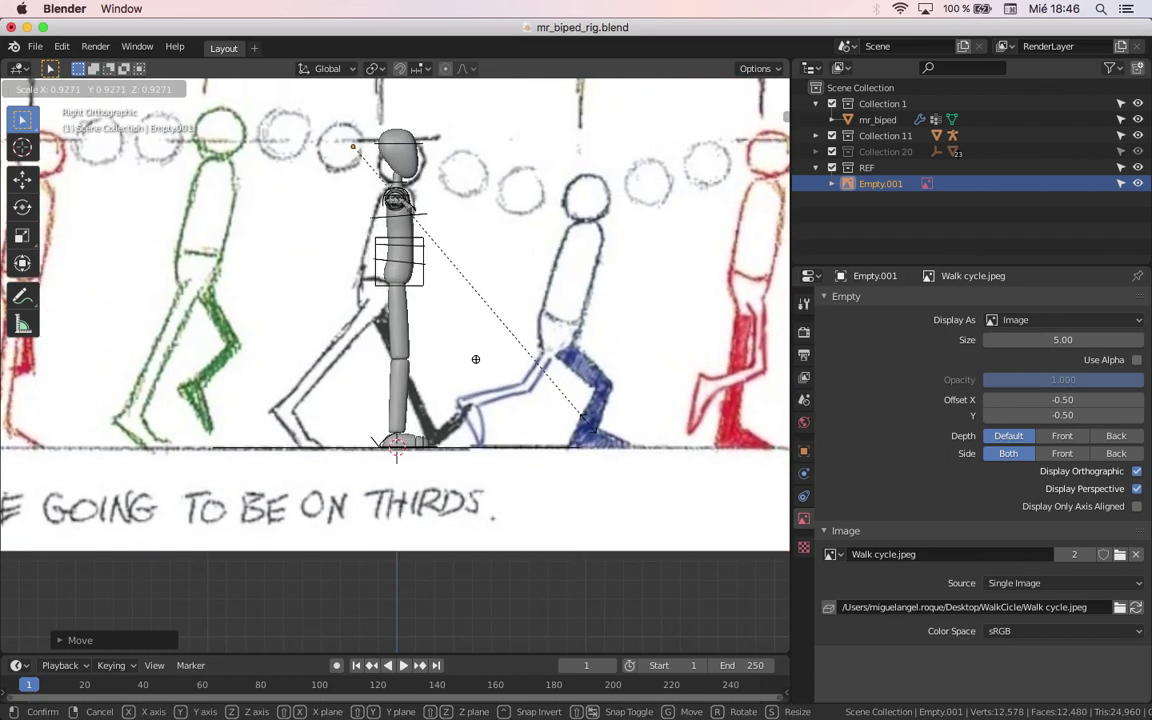
{"action": "left_click", "coordinate": [585, 418]}
{"action": "scroll", "coordinate": [535, 432], "scroll_direction": "down", "scroll_amount": 4}
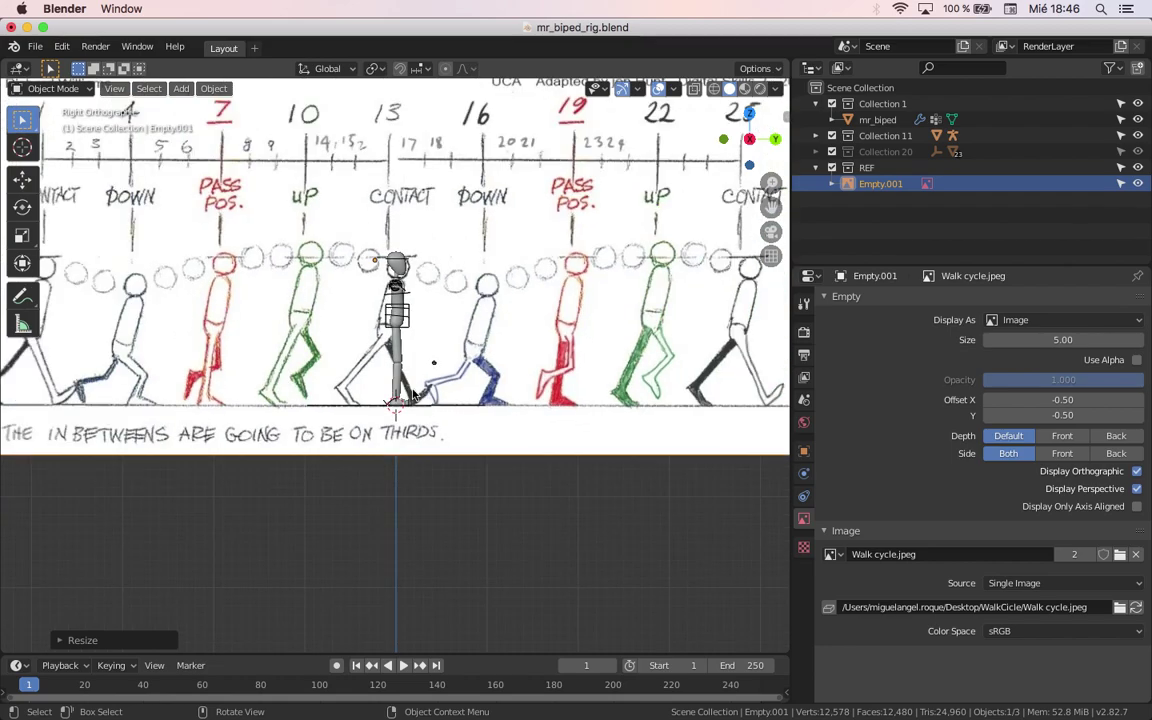
Step: Move the reference image along the global Y axis until the frame 1 contact pose lies over the rig
{"action": "mouse_move", "coordinate": [420, 335]}
{"action": "middle_mouse_down", "text": "shift"}
{"action": "mouse_move", "coordinate": [538, 340]}
{"action": "mouse_move", "coordinate": [414, 350]}
{"action": "middle_mouse_up", "text": "shift"}
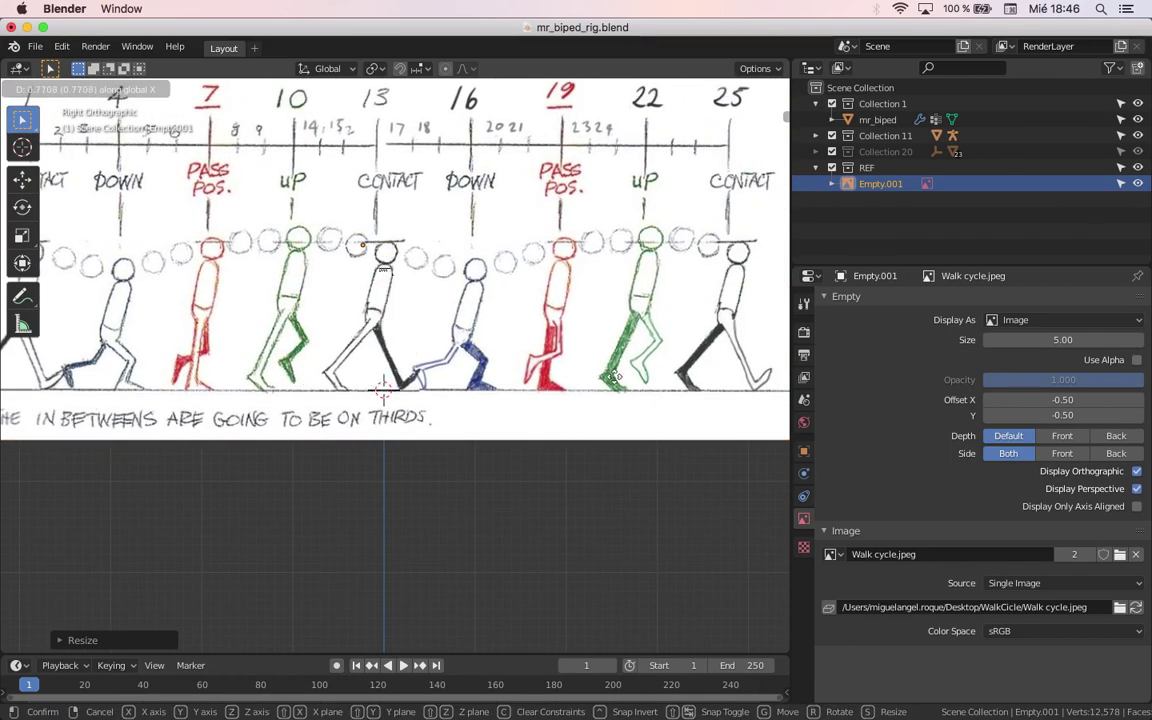
{"action": "key", "text": "g"}
{"action": "key", "text": "y"}
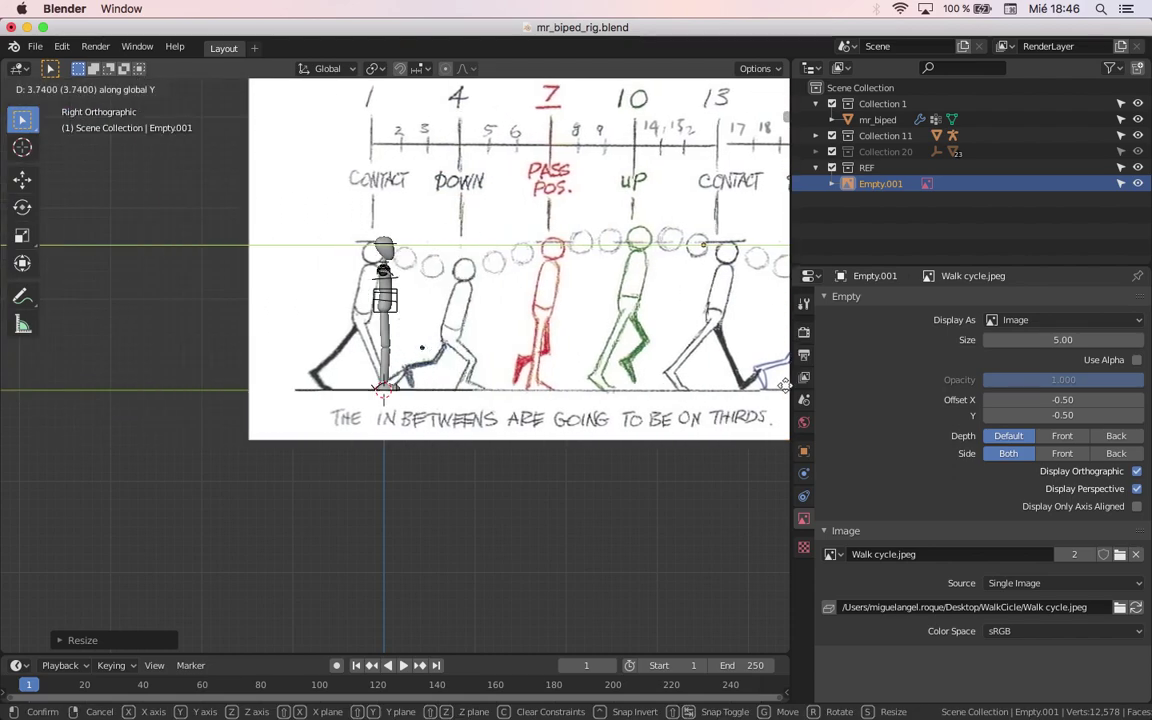
{"action": "left_click", "coordinate": [14, 388]}
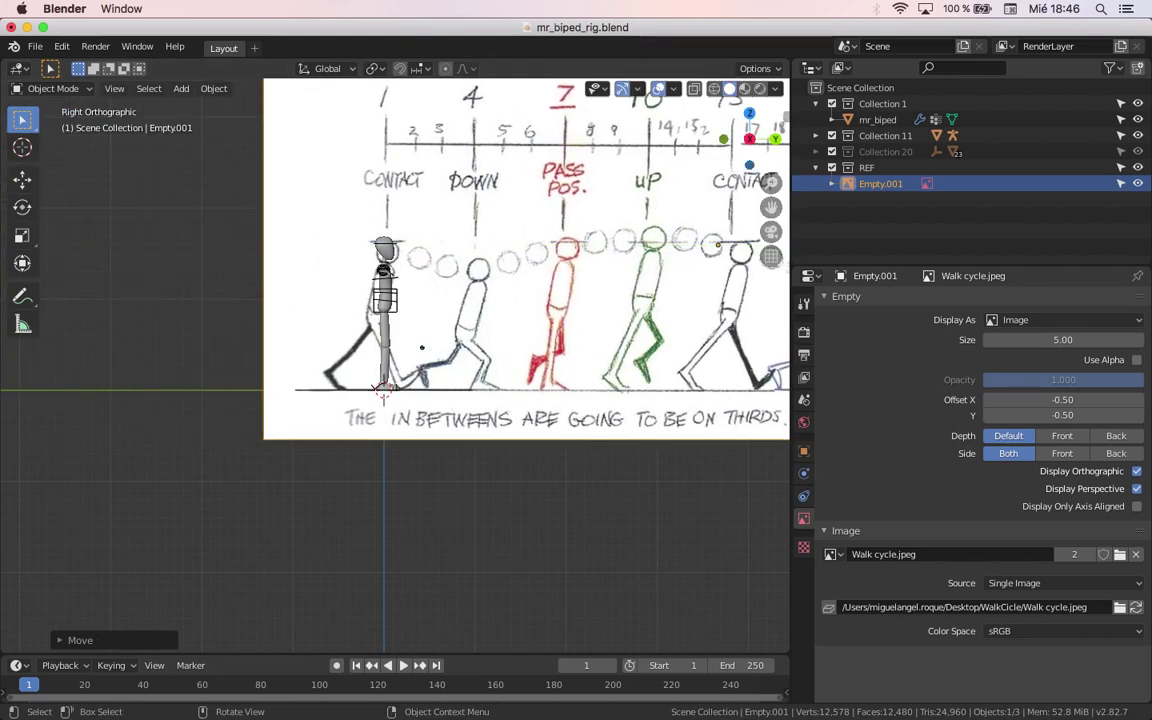
Step: Fine-tune the reference image's scale and position so the frame 1 figure's head and ground line match the rig
{"action": "scroll", "coordinate": [316, 391], "scroll_direction": "up", "scroll_amount": 6}
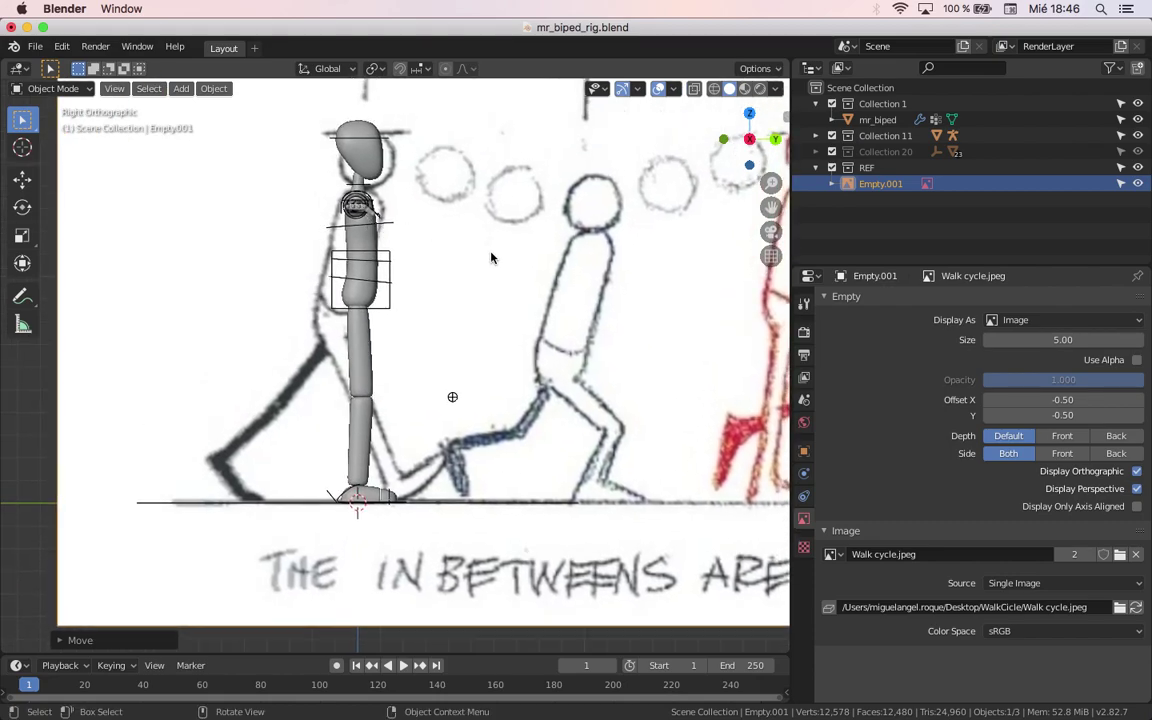
{"action": "key", "text": "s"}
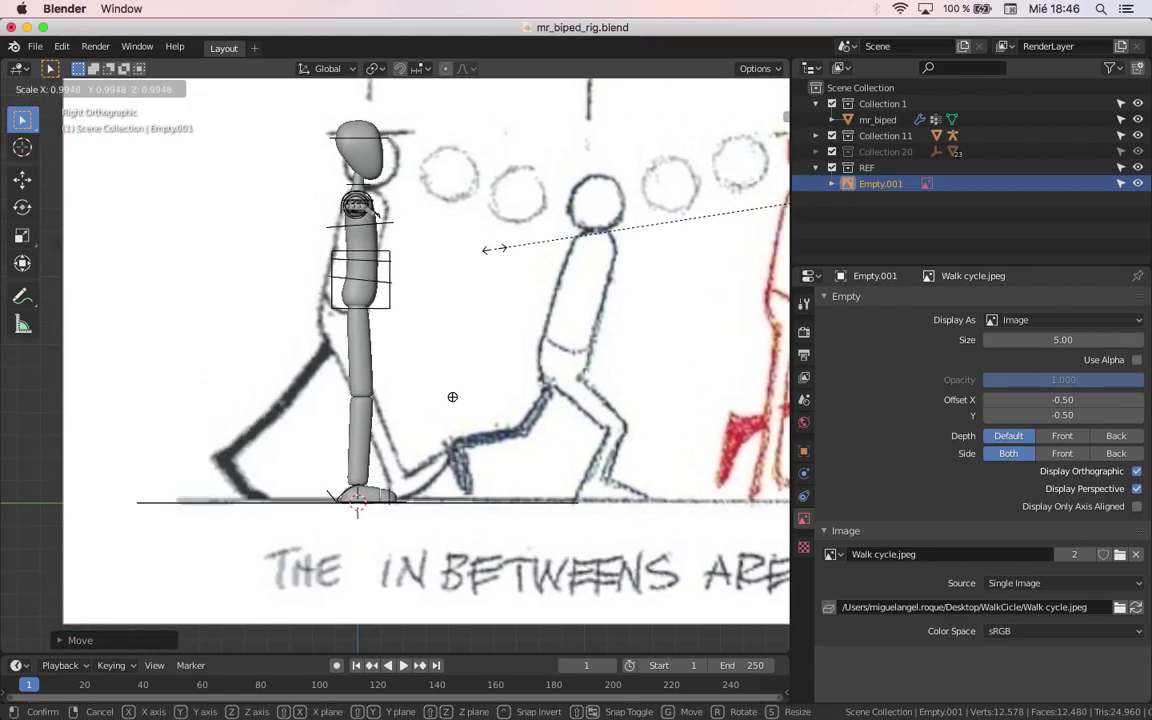
{"action": "left_click", "coordinate": [484, 254]}
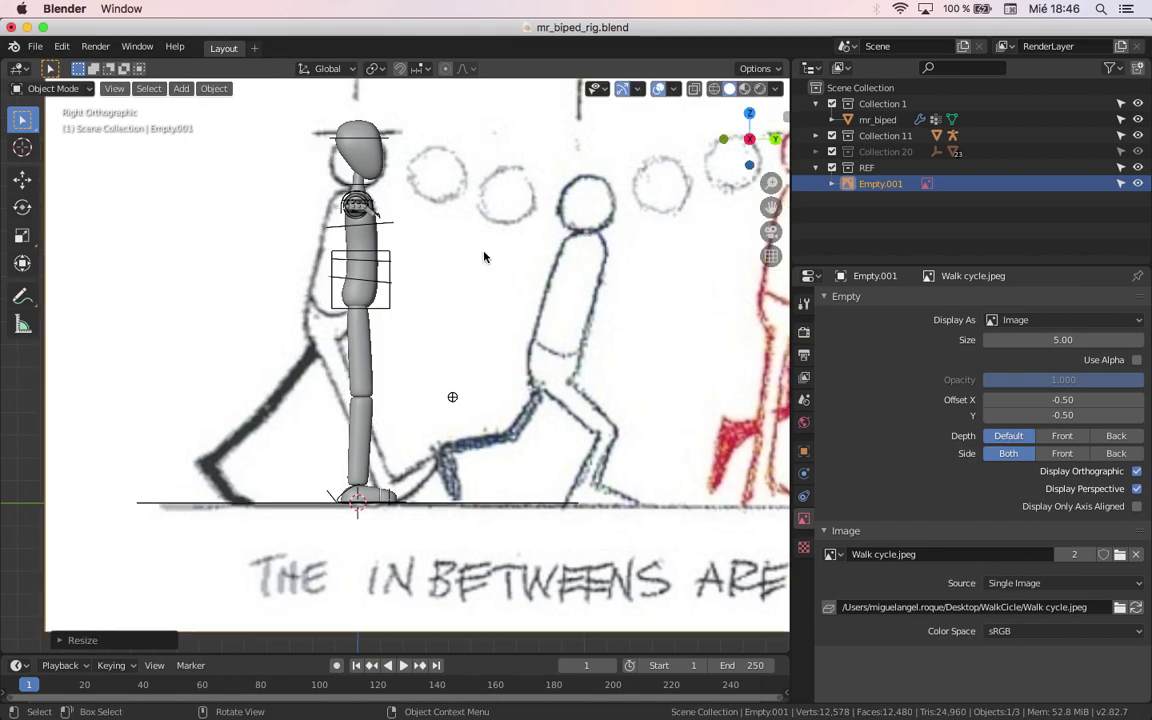
{"action": "key", "text": "g"}
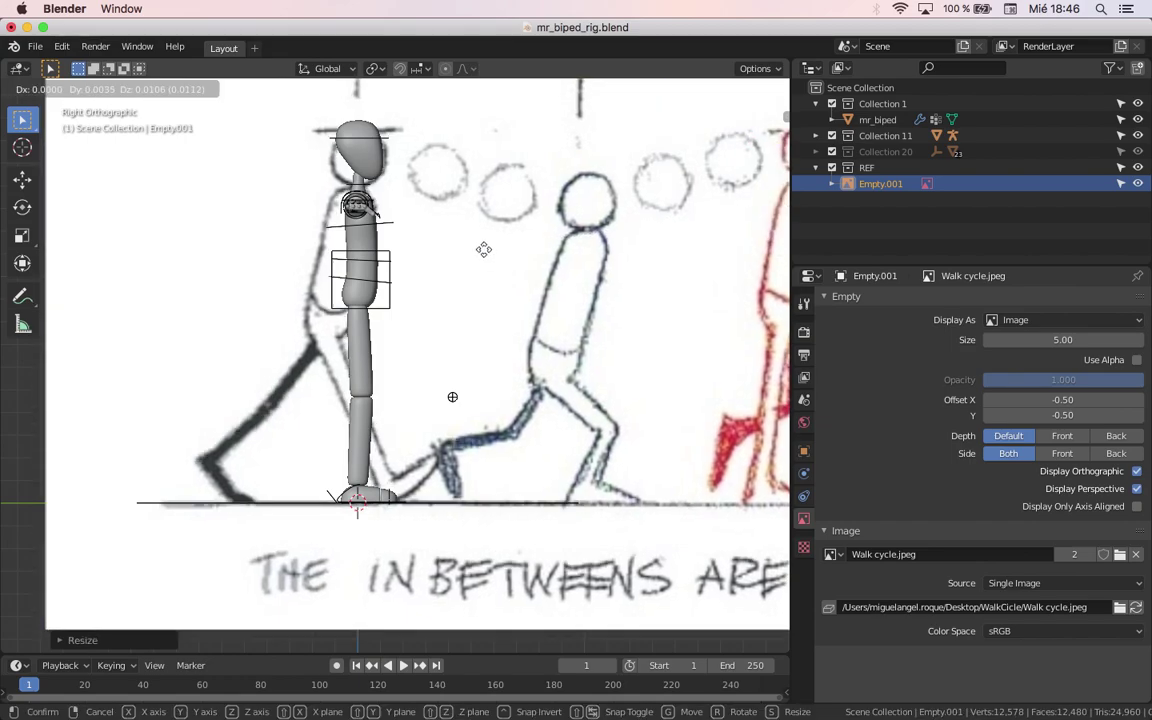
{"action": "left_click", "coordinate": [416, 320]}
{"action": "scroll", "coordinate": [416, 320], "scroll_direction": "down", "scroll_amount": 3}
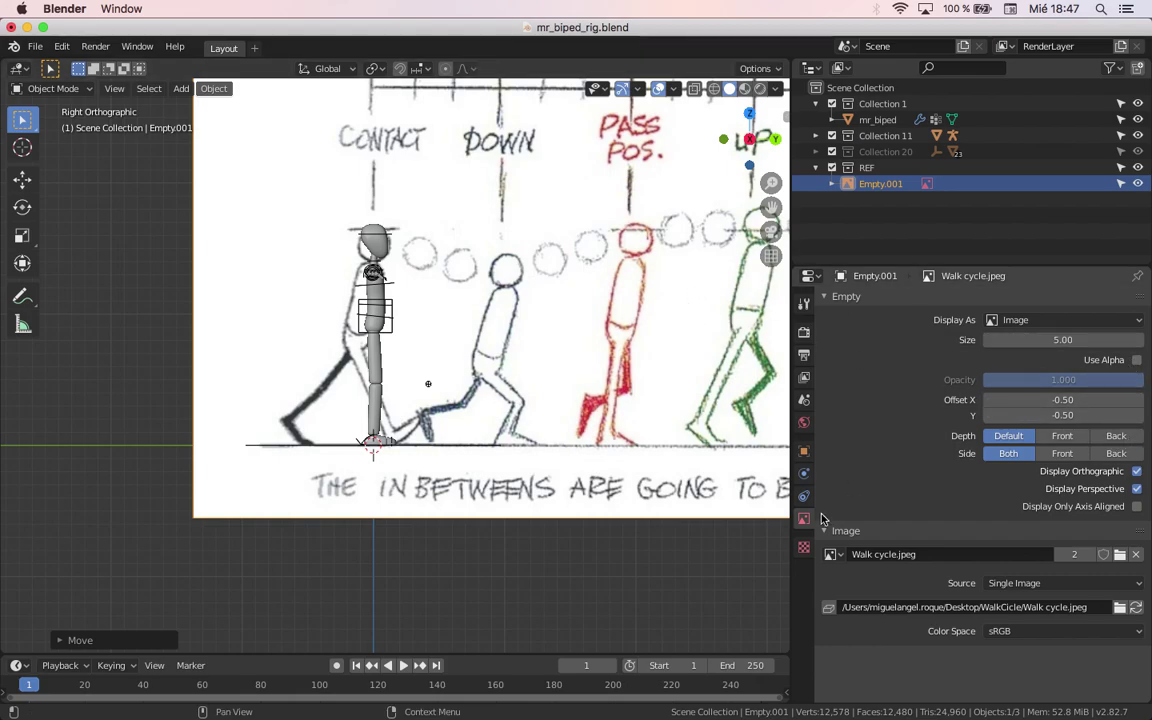
Step: Enable Use Alpha for the Walk cycle.jpeg reference image and set its opacity to 0.345
{"action": "left_click", "coordinate": [1137, 361]}
{"action": "left_click_drag", "start_coordinate": [1063, 380], "coordinate": [967, 380]}
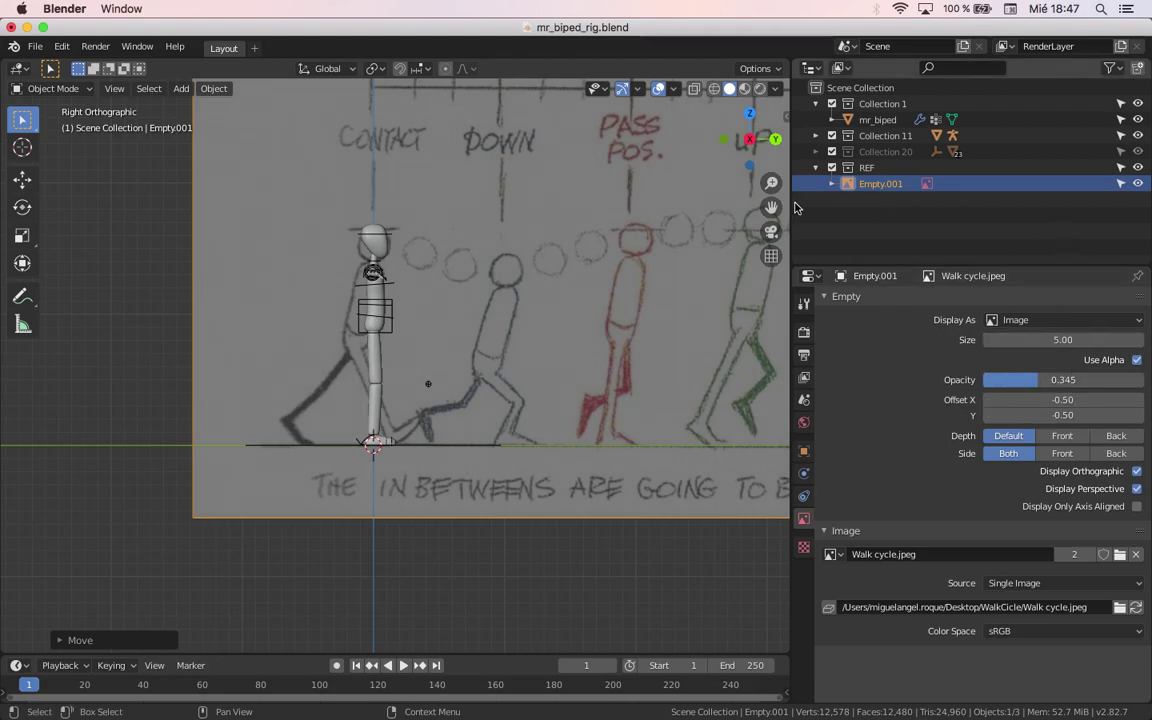
Step: Scale the reference image down slightly and move it so the frame 1 contact figure stands on the ground line behind the rig
{"action": "scroll", "coordinate": [387, 307], "scroll_direction": "down", "scroll_amount": 6}
{"action": "scroll", "coordinate": [558, 305], "scroll_direction": "down", "scroll_amount": 2}
{"action": "scroll", "coordinate": [558, 305], "scroll_direction": "up", "scroll_amount": 6}
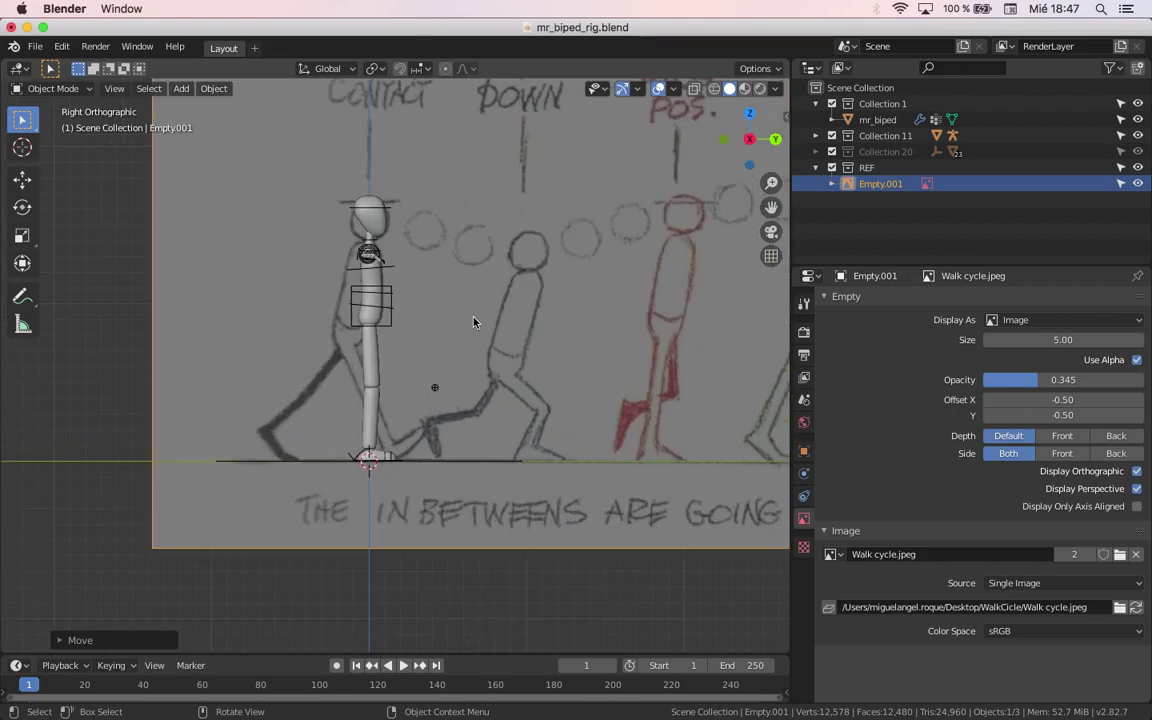
{"action": "scroll", "coordinate": [460, 328], "scroll_direction": "up", "scroll_amount": 1}
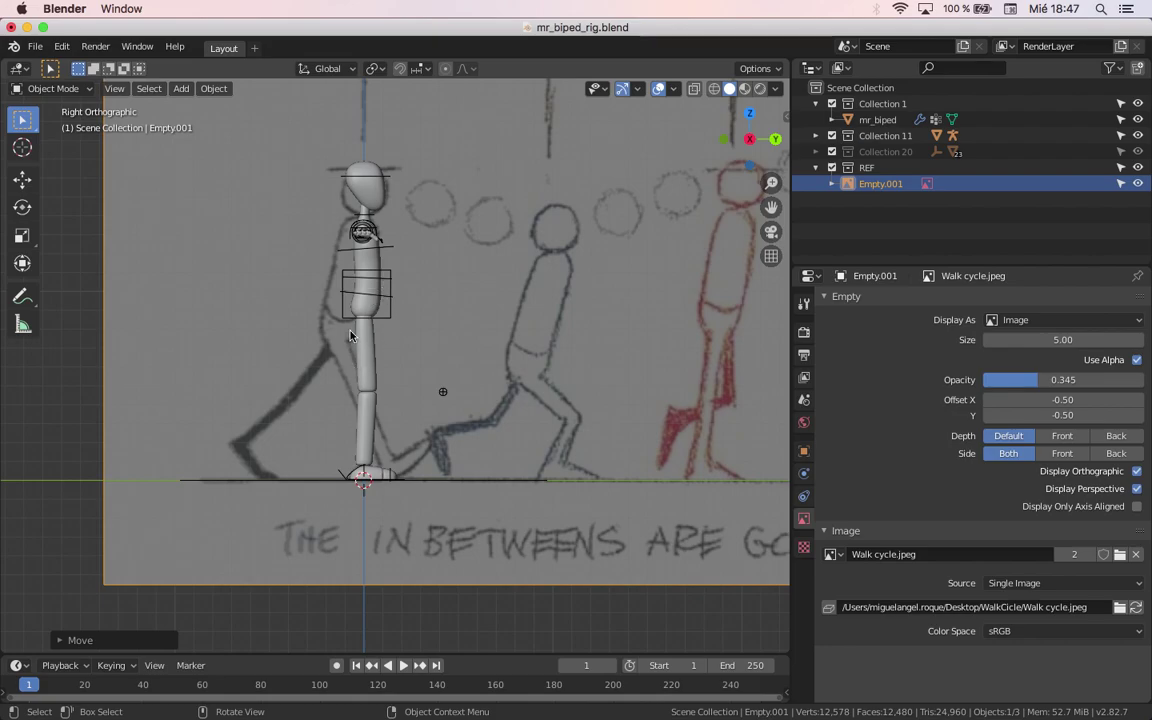
{"action": "scroll", "coordinate": [443, 321], "scroll_direction": "down", "scroll_amount": 2}
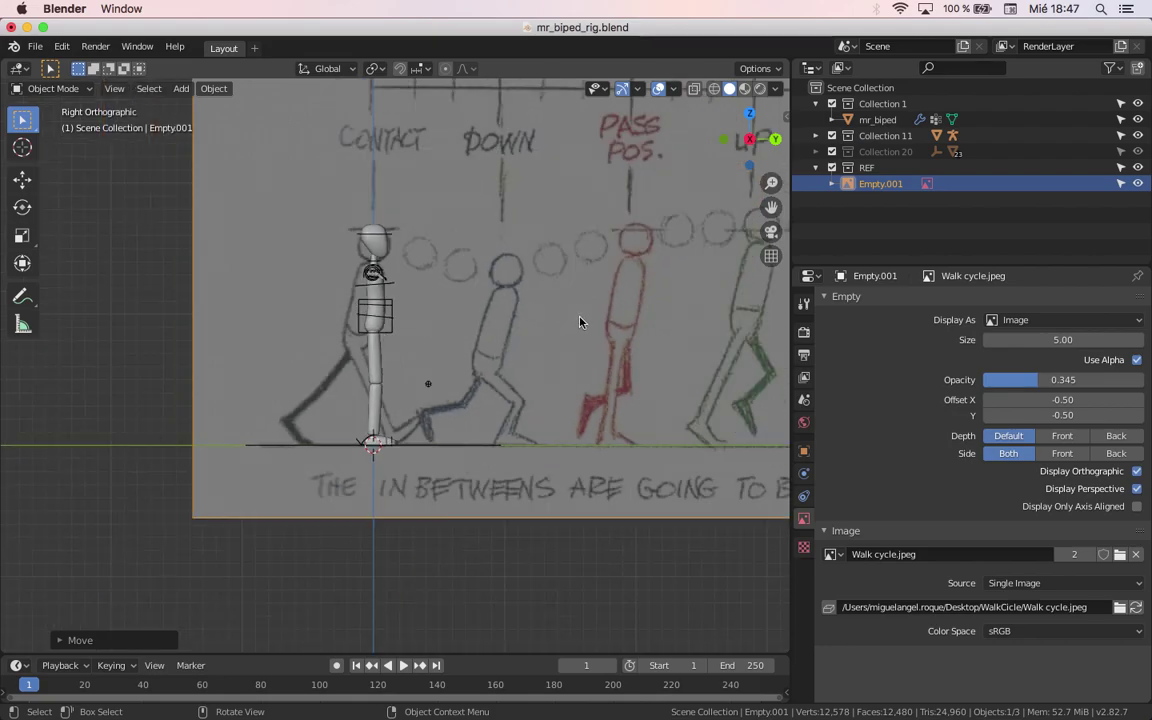
{"action": "scroll", "coordinate": [405, 321], "scroll_direction": "up", "scroll_amount": 3}
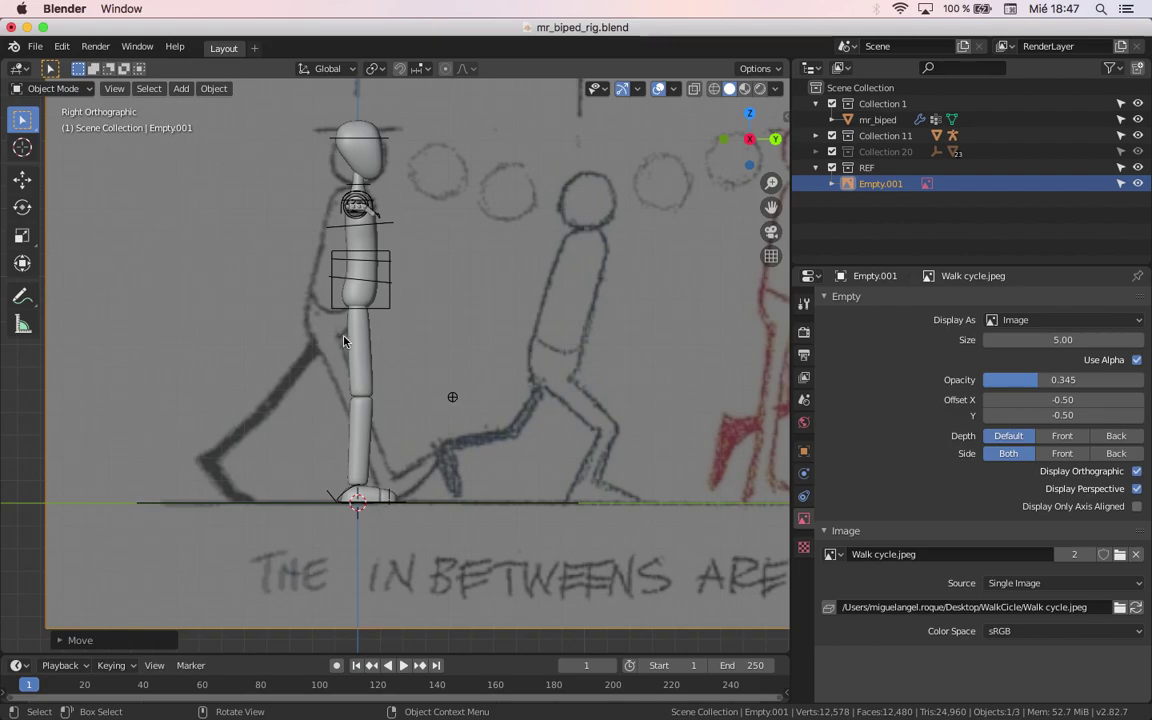
{"action": "key", "text": "s"}
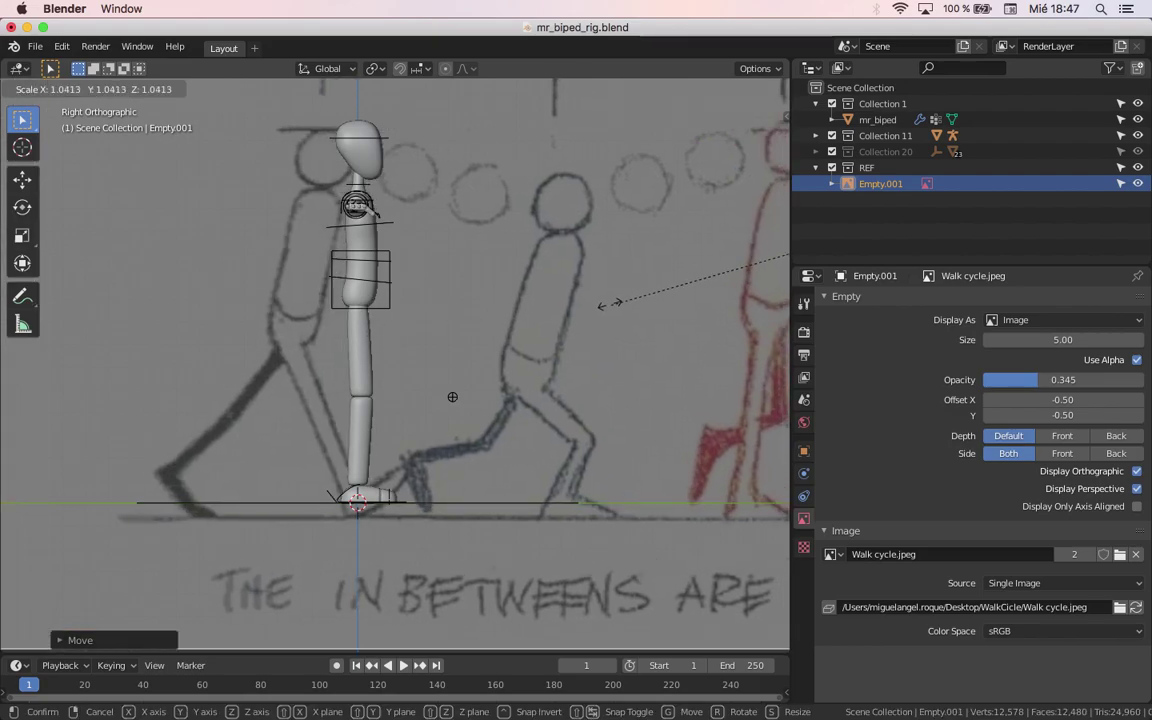
{"action": "left_click", "coordinate": [601, 266]}
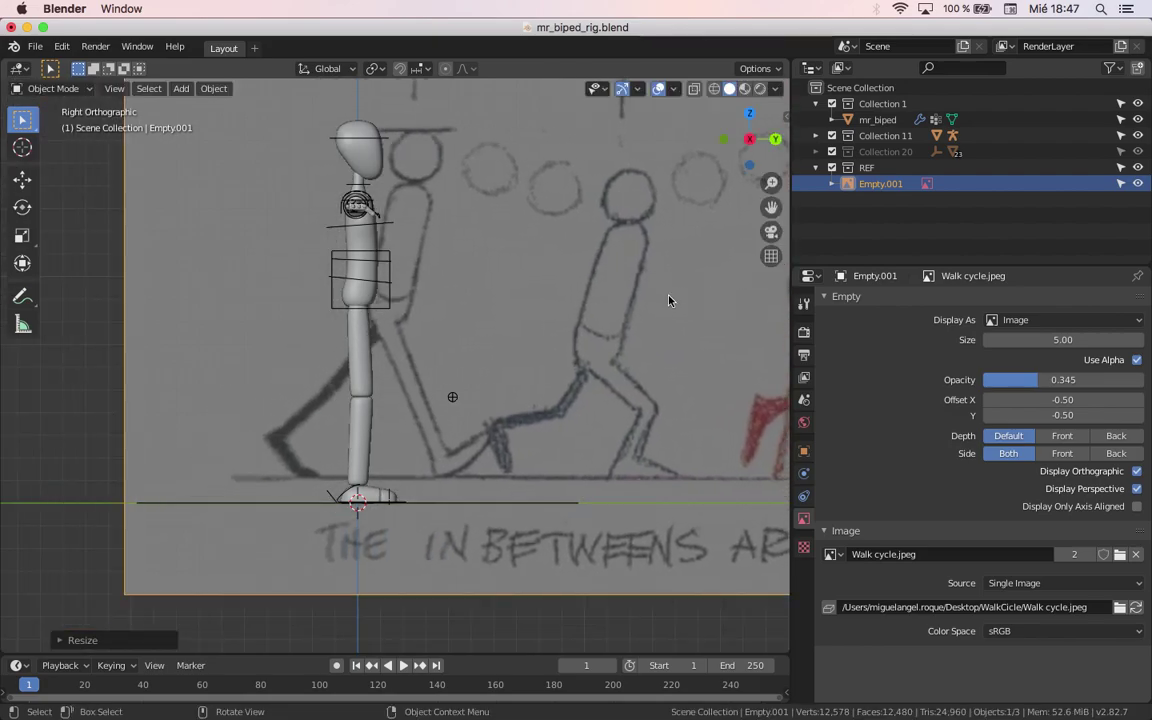
{"action": "key", "text": "g"}
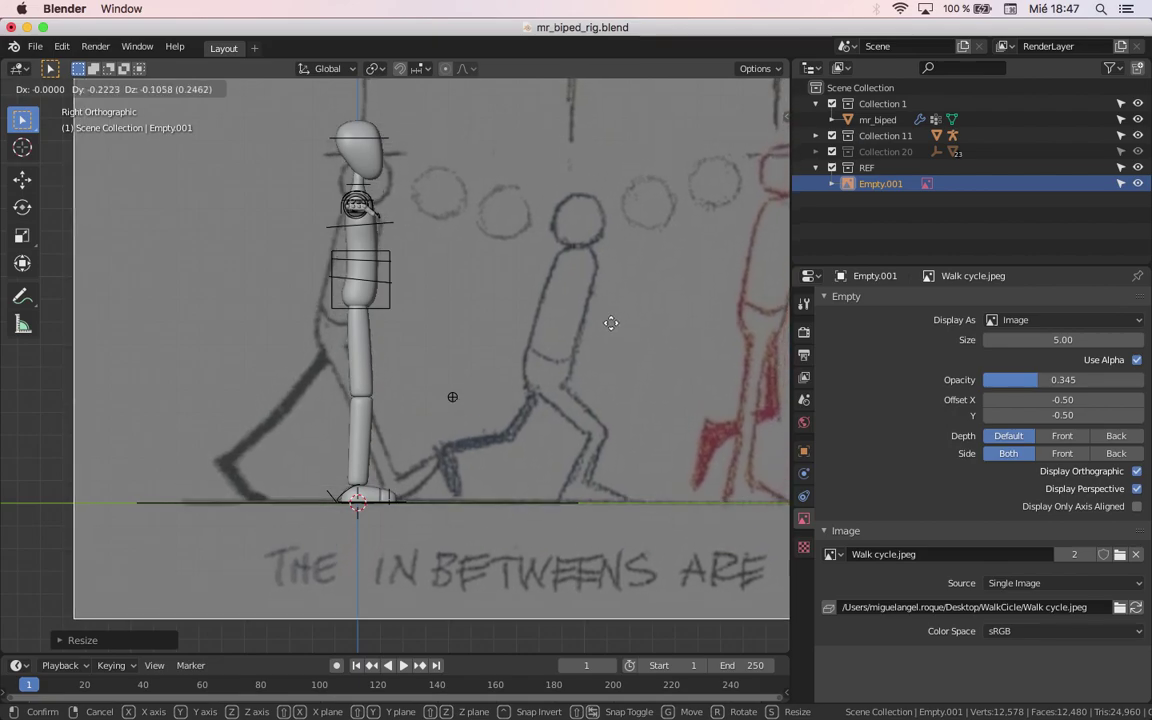
{"action": "left_click", "coordinate": [611, 323]}
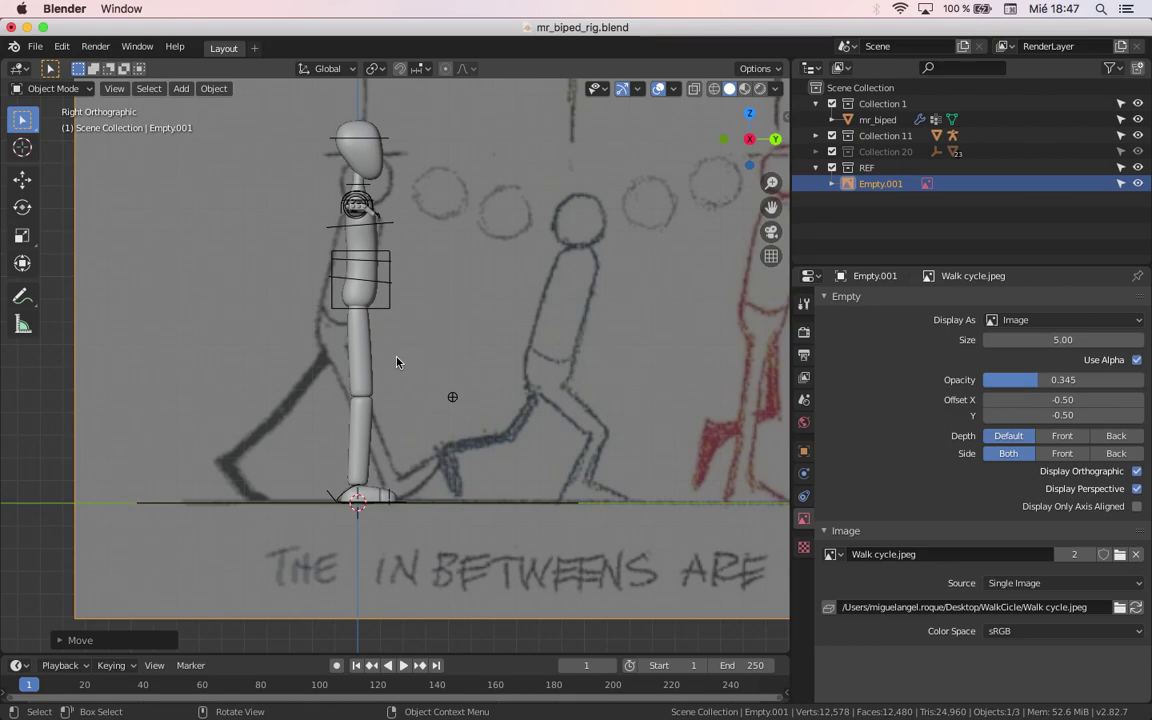
Step: Try lowering the rig's body control in Pose Mode to meet the hip height of the frame 1 contact figure
{"action": "left_click", "coordinate": [372, 268], "text": "shift"}
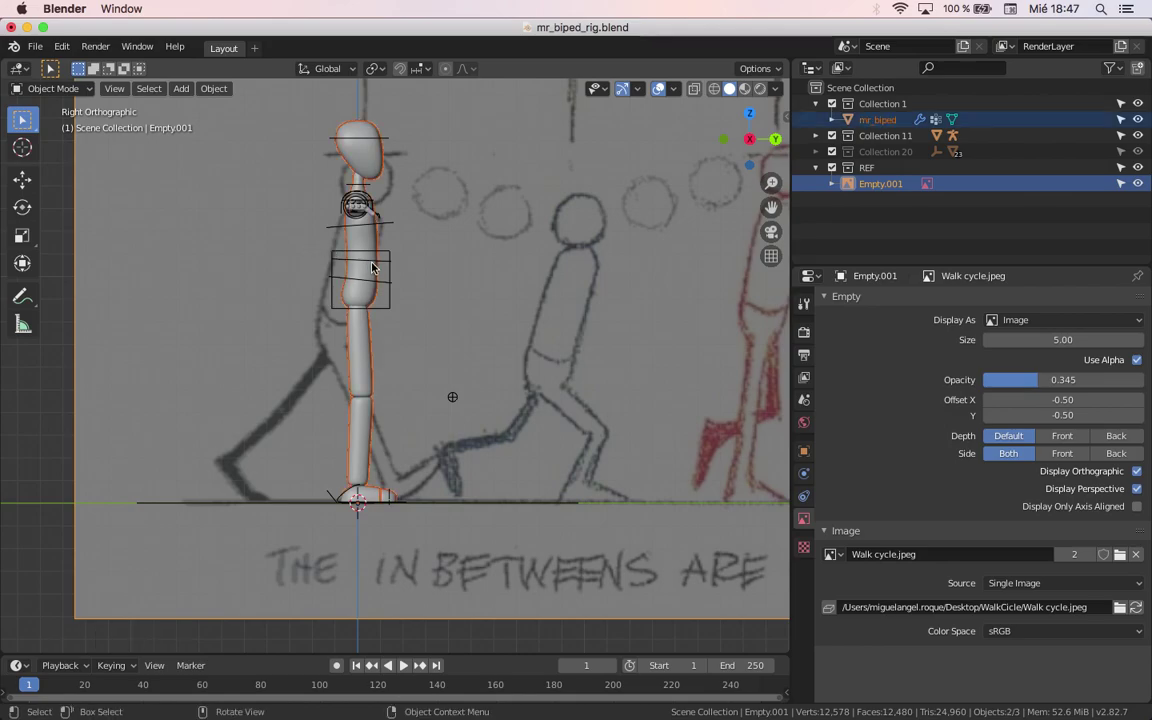
{"action": "left_click", "coordinate": [390, 272], "text": "shift"}
{"action": "key", "text": "ctrl+Tab"}
{"action": "left_click", "coordinate": [390, 272]}
{"action": "key", "text": "g"}
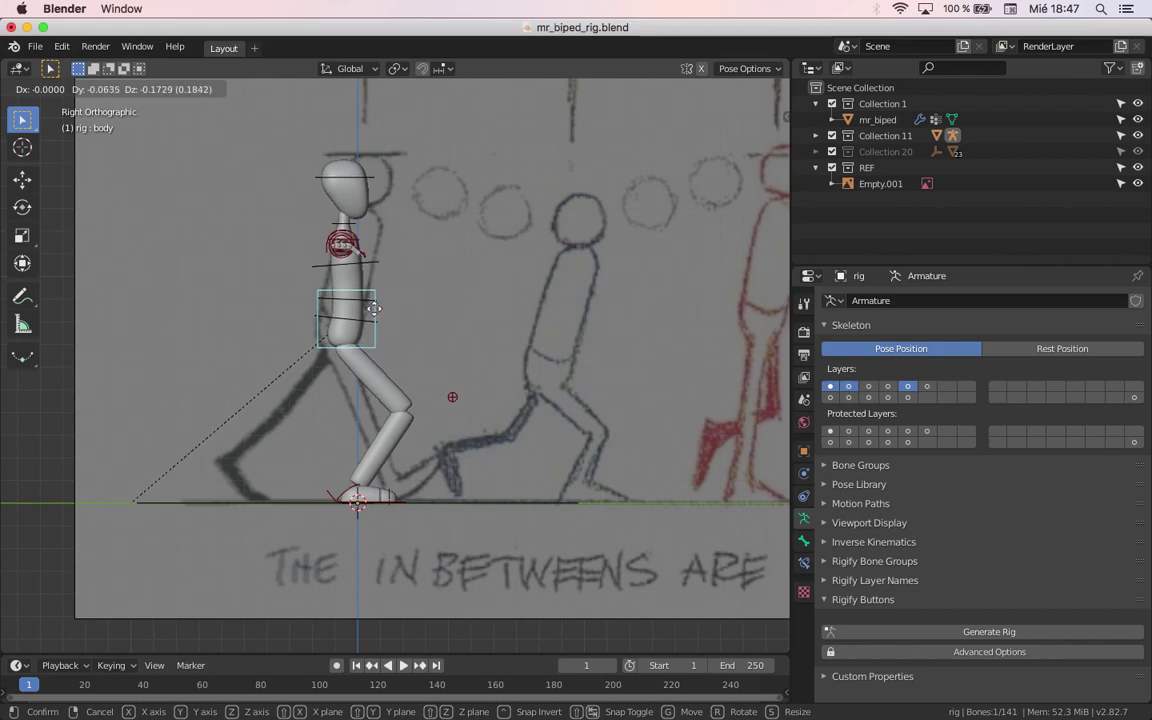
{"action": "left_click", "coordinate": [386, 278]}
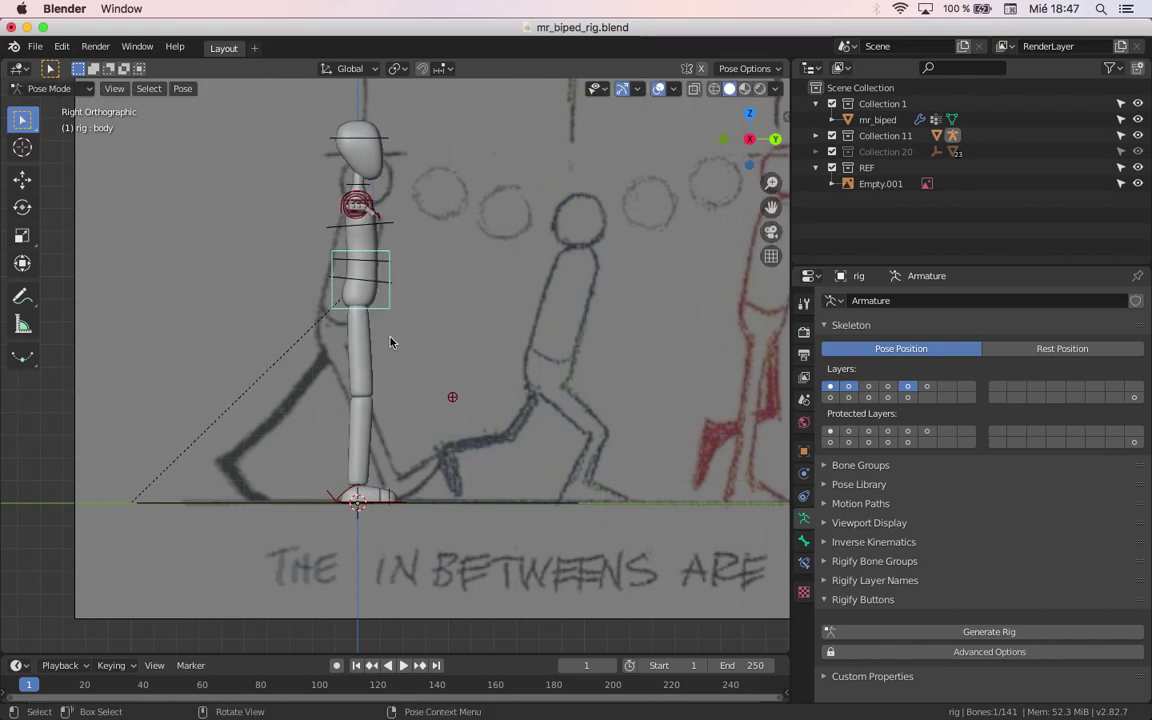
Step: Make the REF collection unselectable in the viewport, deselect the body control and return the rig to Object Mode
{"action": "scroll", "coordinate": [440, 390], "scroll_direction": "down", "scroll_amount": 1}
{"action": "scroll", "coordinate": [428, 407], "scroll_direction": "down", "scroll_amount": 1}
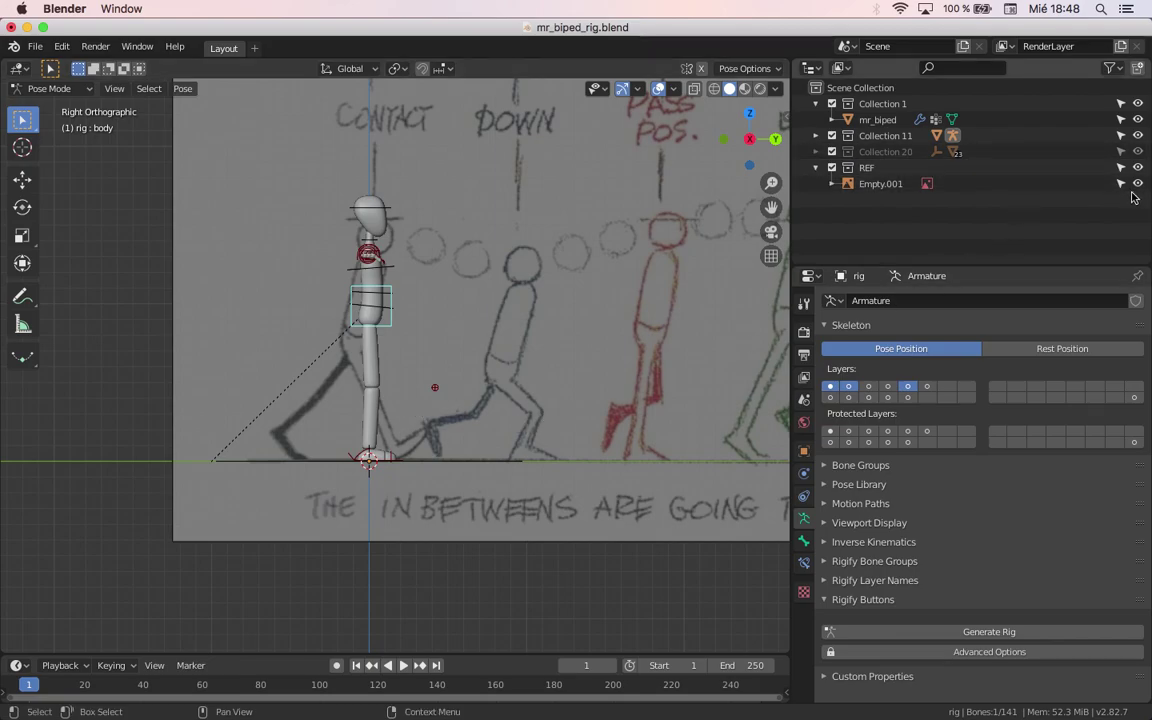
{"action": "left_click", "coordinate": [817, 167]}
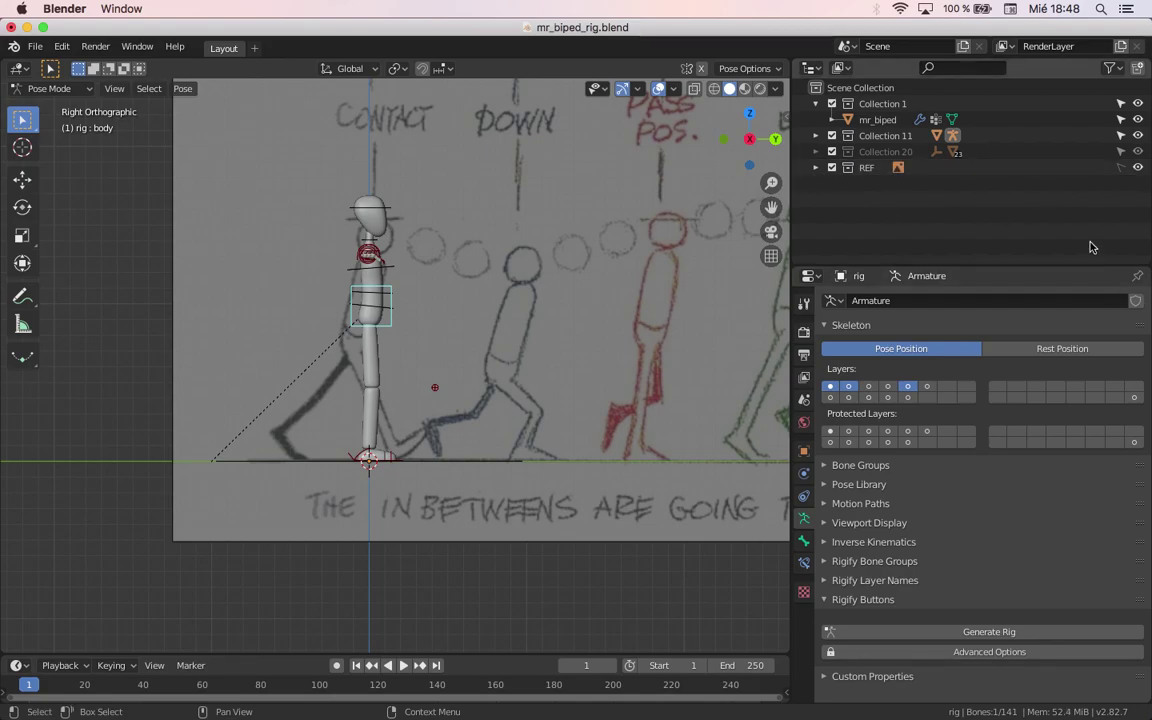
{"action": "left_click", "coordinate": [1121, 168]}
{"action": "left_click", "coordinate": [655, 248]}
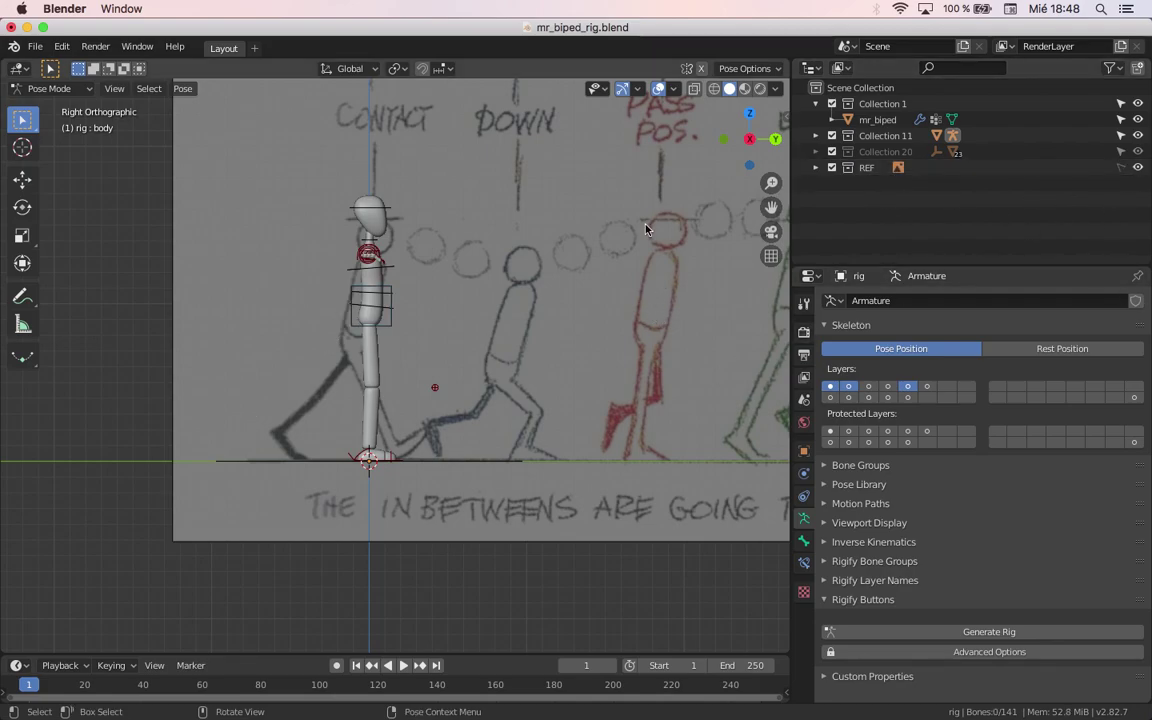
{"action": "key", "text": "ctrl+Tab"}
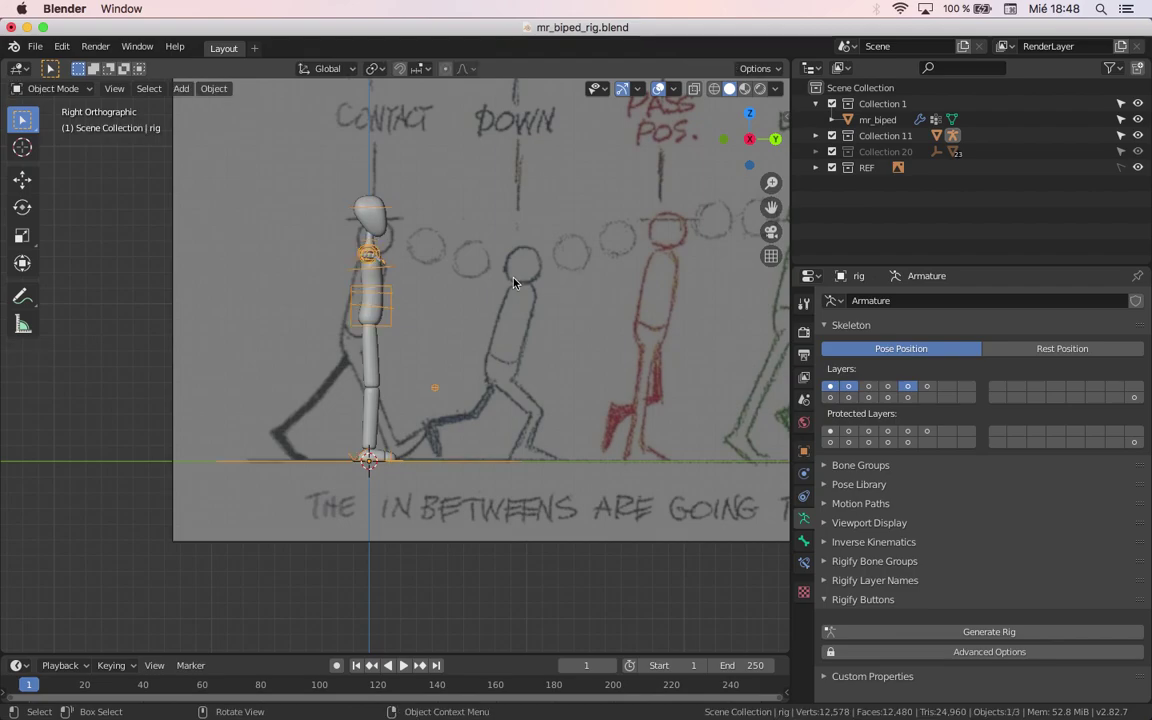
Step: Make the REF collection selectable again, select the reference image and turn off its Display Perspective option
{"action": "middle_click_drag", "start_coordinate": [514, 283], "coordinate": [463, 388]}
{"action": "key", "text": "KP_3"}
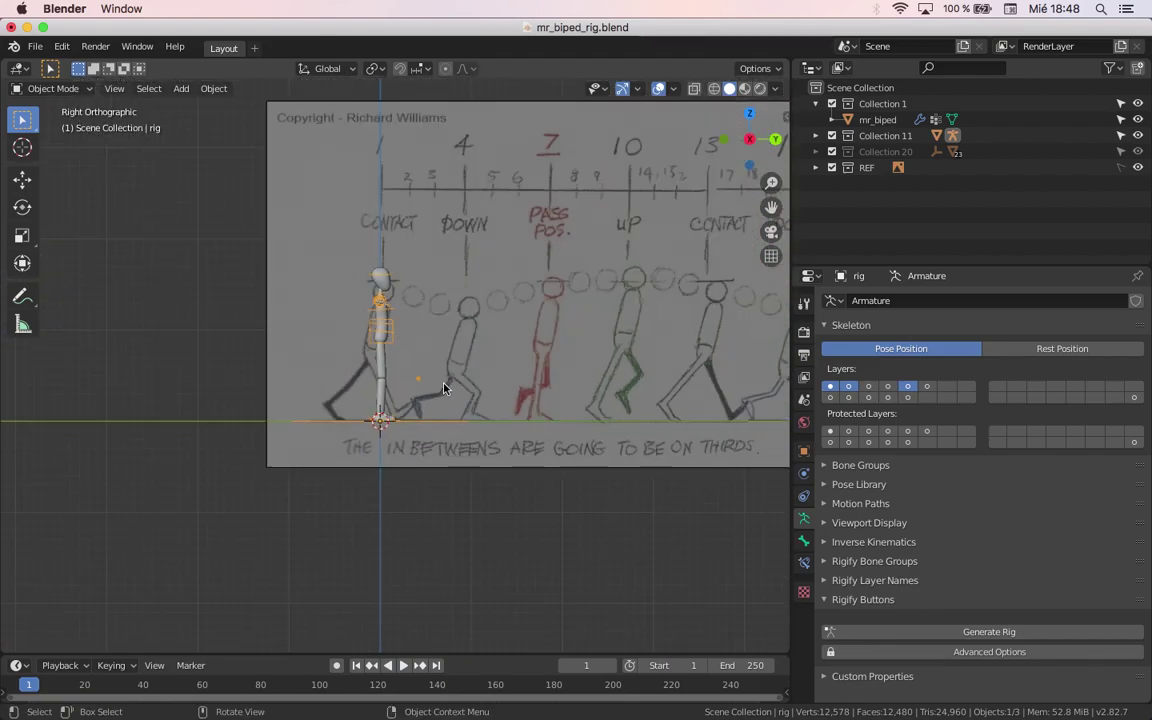
{"action": "scroll", "coordinate": [450, 385], "scroll_direction": "down", "scroll_amount": 1}
{"action": "left_click", "coordinate": [513, 344]}
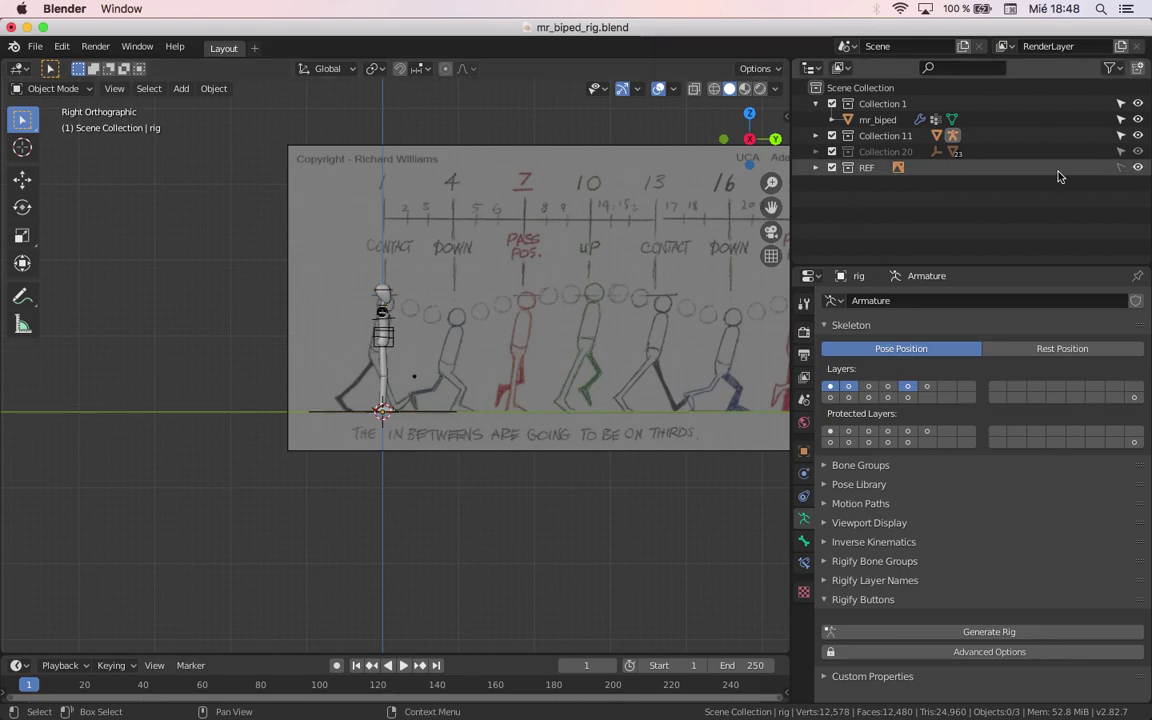
{"action": "left_click", "coordinate": [1121, 168]}
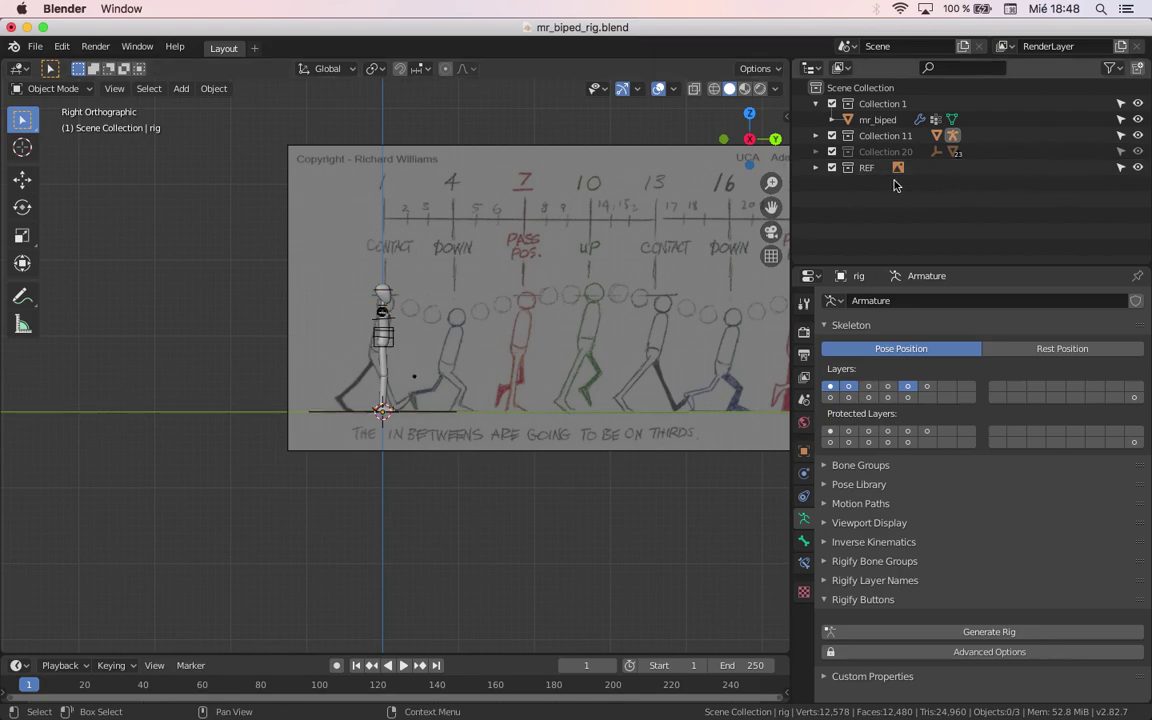
{"action": "left_click", "coordinate": [816, 168]}
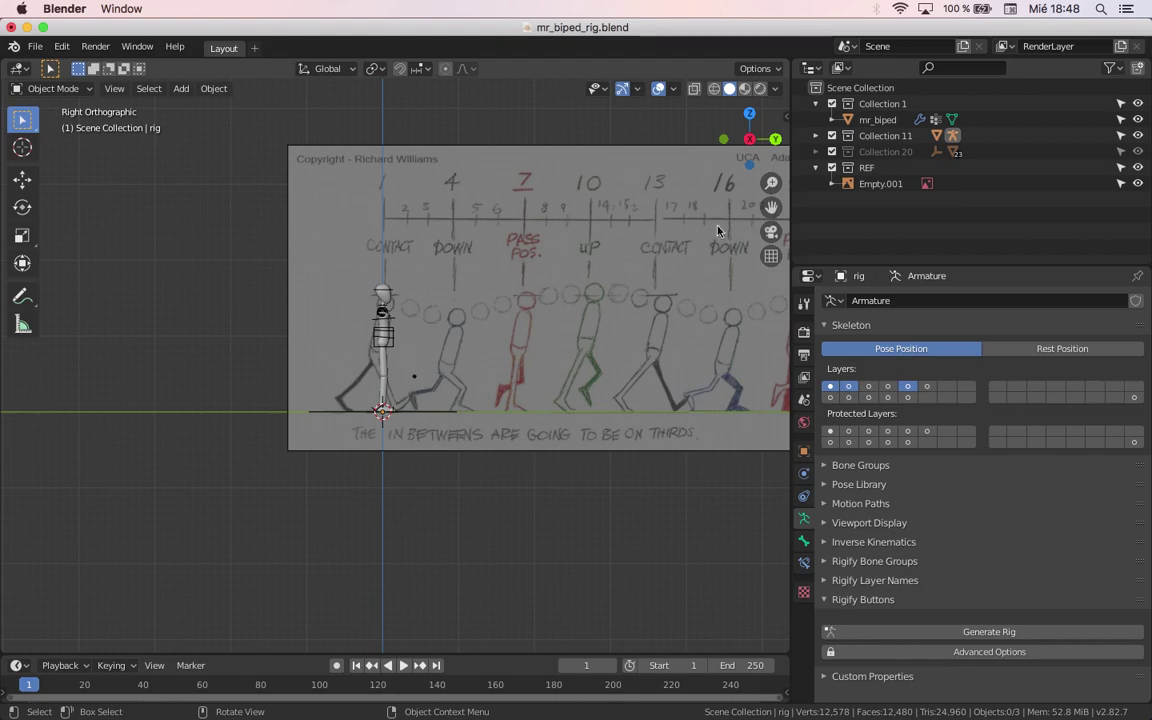
{"action": "left_click", "coordinate": [641, 194]}
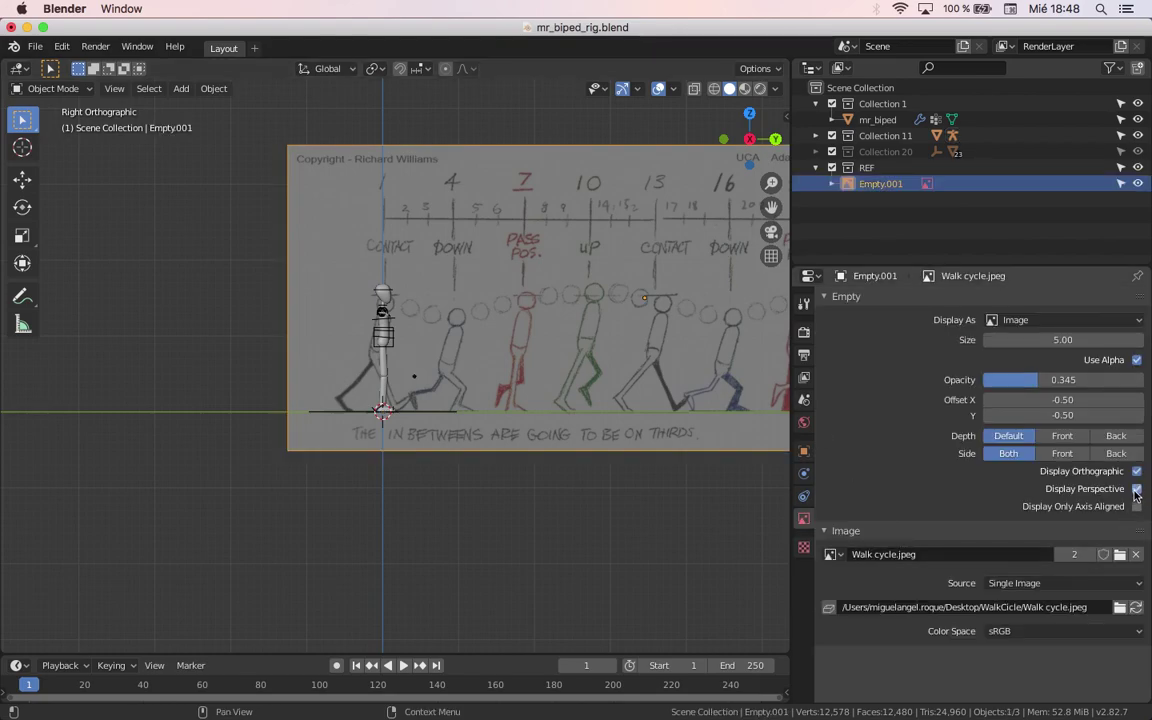
{"action": "middle_click_drag", "start_coordinate": [625, 399], "coordinate": [425, 340]}
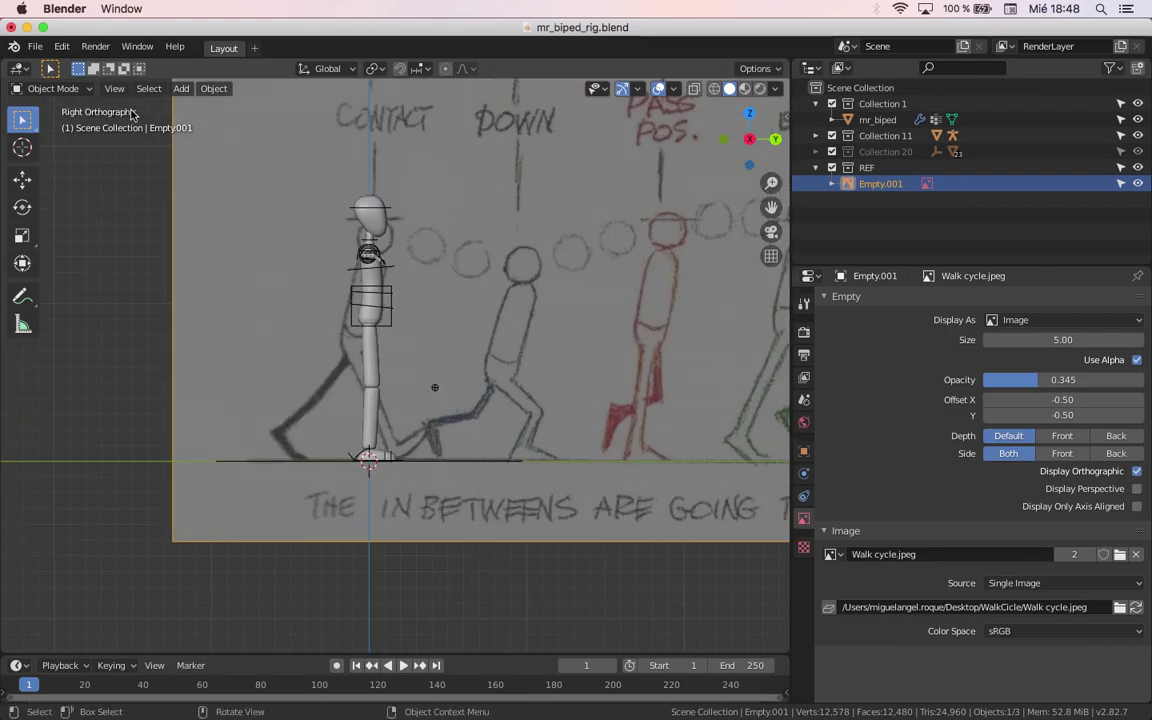
Step: Disable viewport selection of the REF collection again and collapse it in the outliner
{"action": "left_click", "coordinate": [1121, 184]}
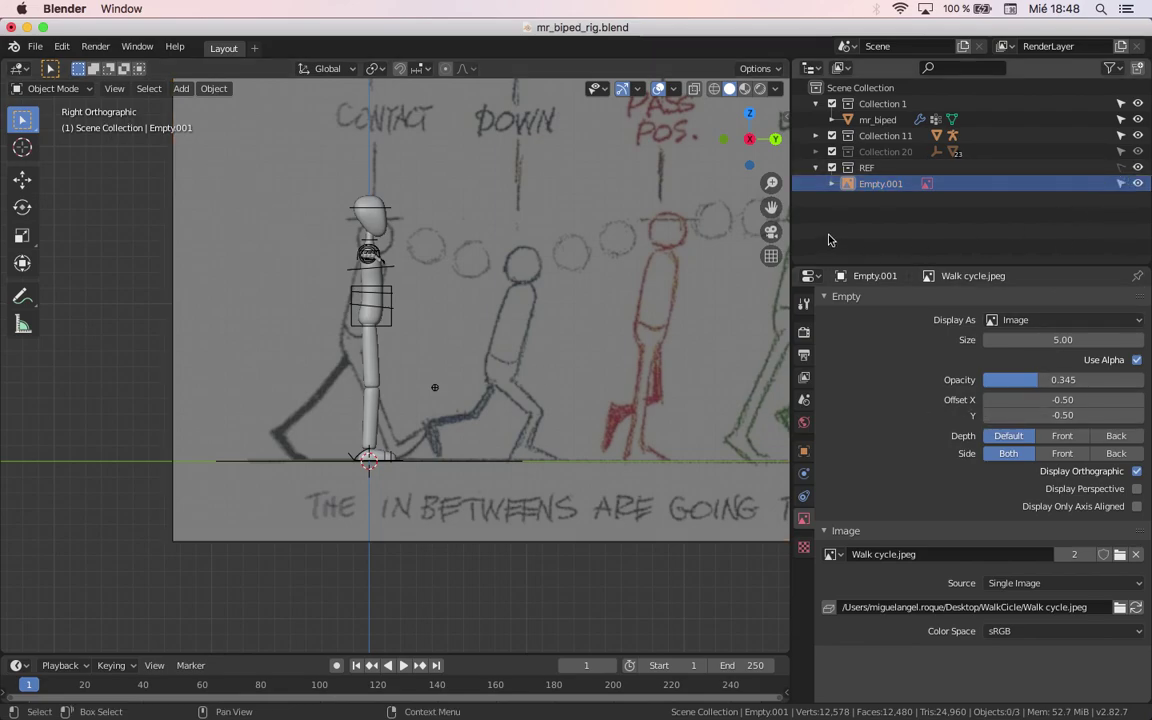
{"action": "left_click", "coordinate": [816, 167]}
{"action": "scroll", "coordinate": [483, 361], "scroll_direction": "down", "scroll_amount": 2}
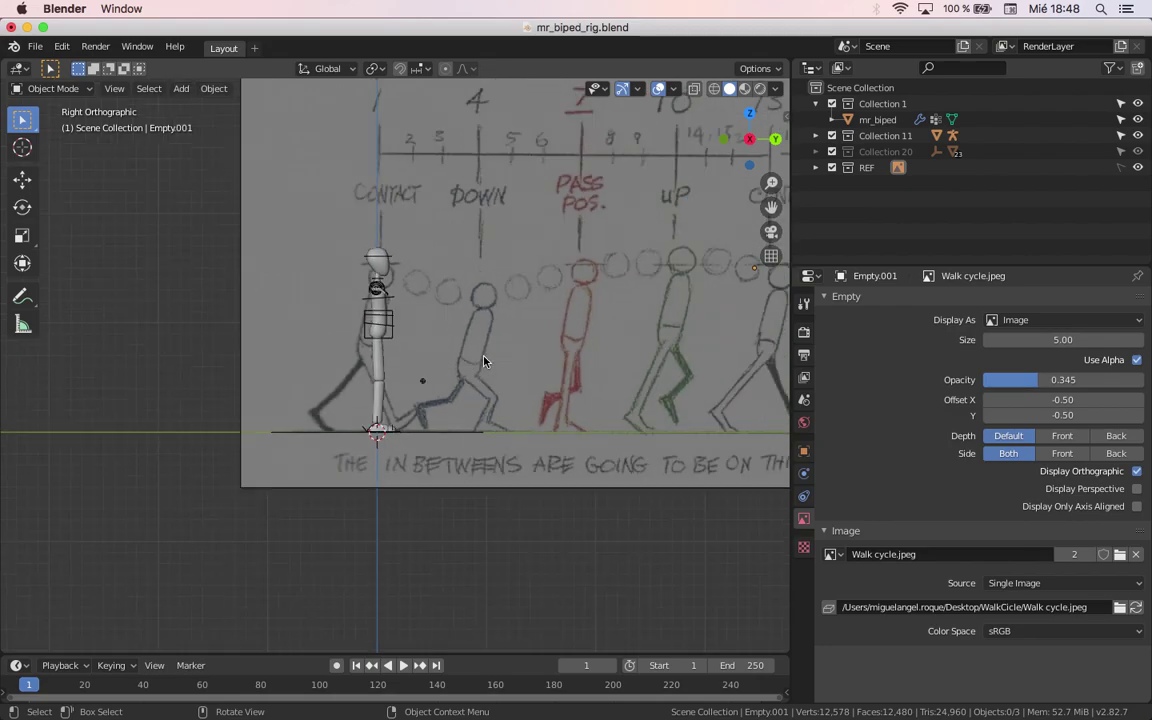